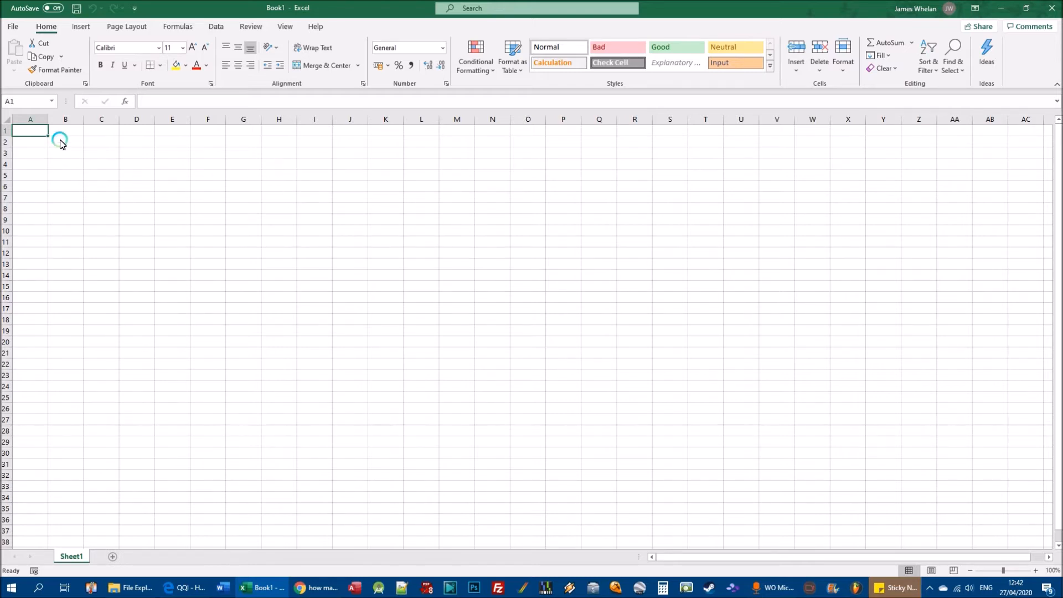
- Enter the day headings Monday, Wednesday, Thursday and Friday across cells A1 to D1
{"action": "scroll", "coordinate": [52, 131], "scroll_direction": "up", "scroll_amount": 9}
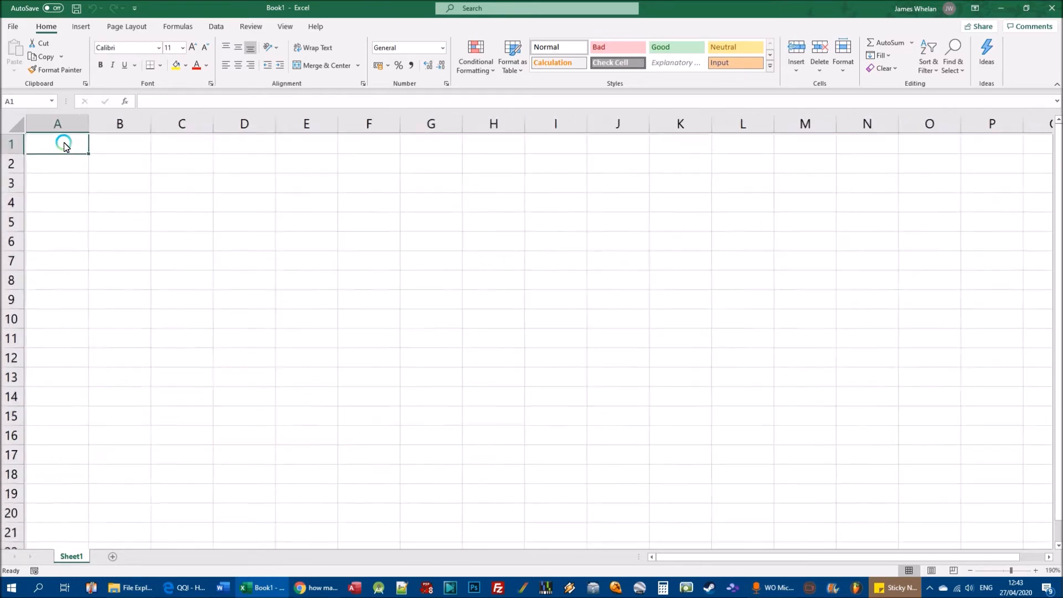
{"action": "scroll", "coordinate": [71, 153], "scroll_direction": "up", "scroll_amount": 5}
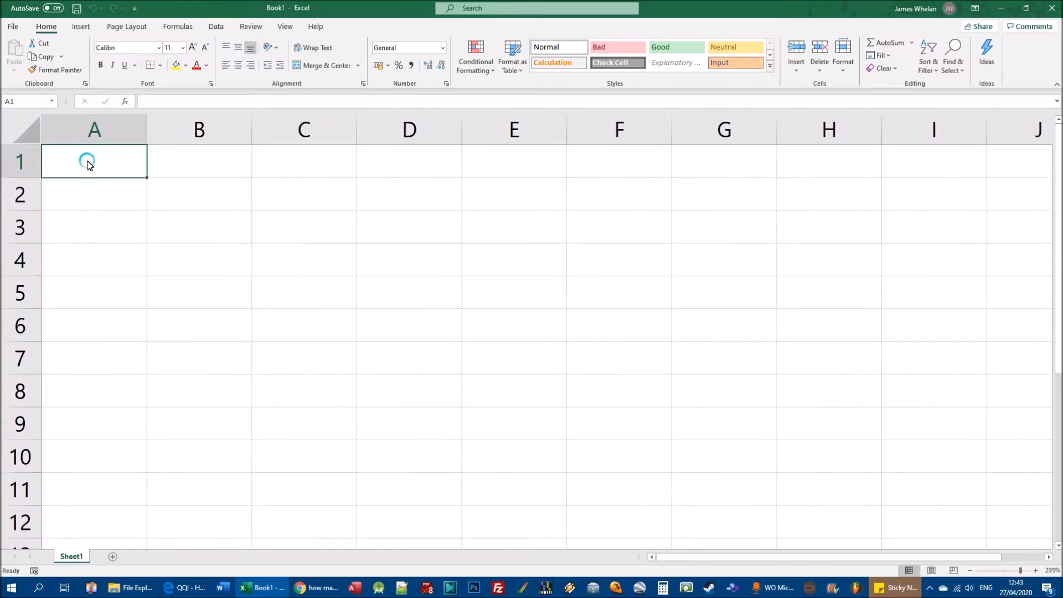
{"action": "scroll", "coordinate": [96, 173], "scroll_direction": "up", "scroll_amount": 1}
{"action": "scroll", "coordinate": [95, 173], "scroll_direction": "up", "scroll_amount": 1}
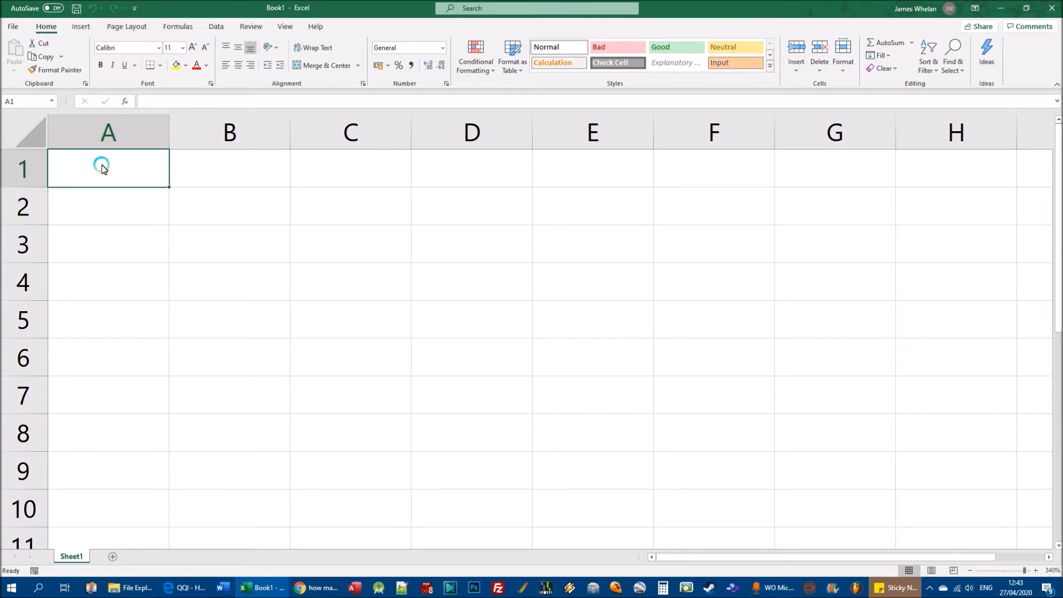
{"action": "type", "text": "Monday"}
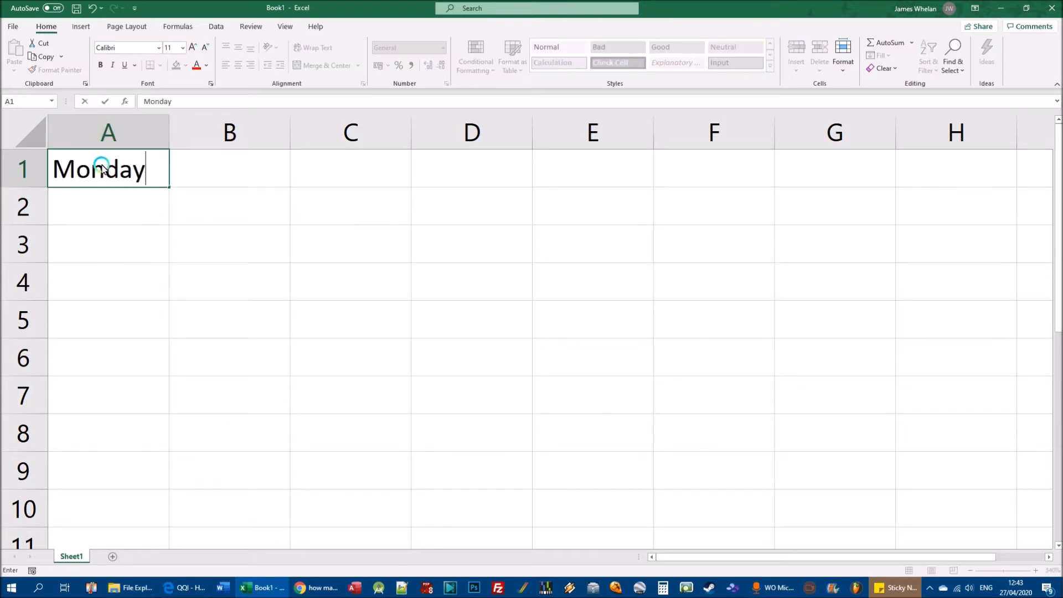
{"action": "key", "text": "Tab"}
{"action": "type", "text": "Wedne"}
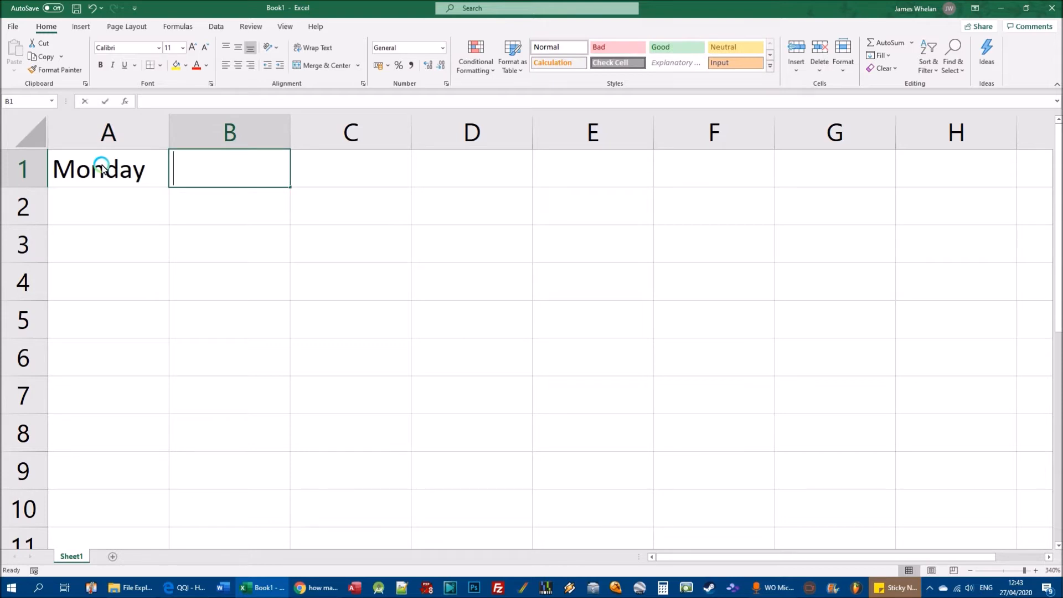
{"action": "type", "text": "sday"}
{"action": "key", "text": "Tab"}
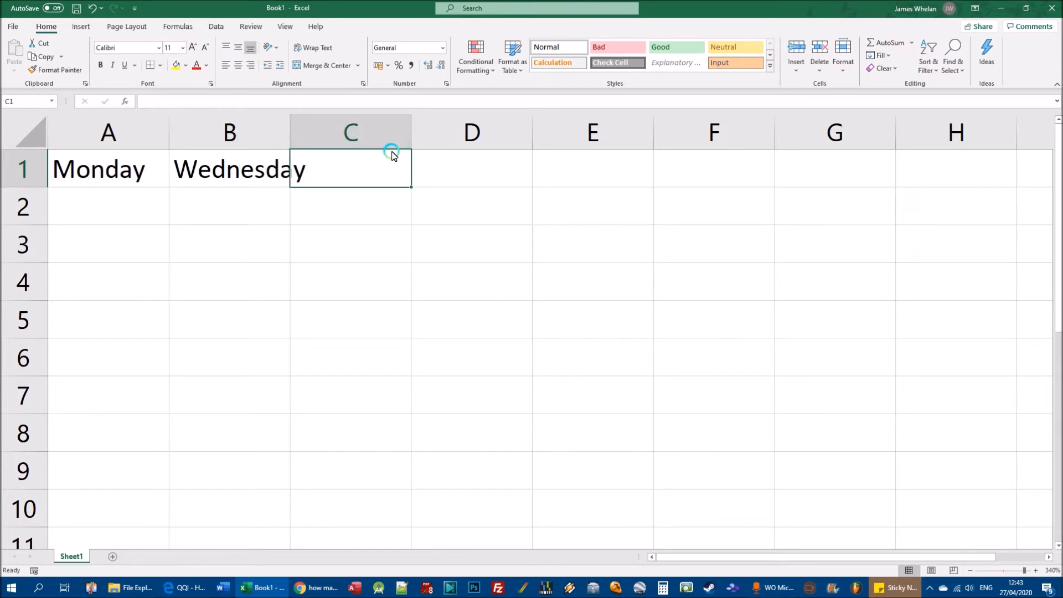
{"action": "type", "text": "Thursday"}
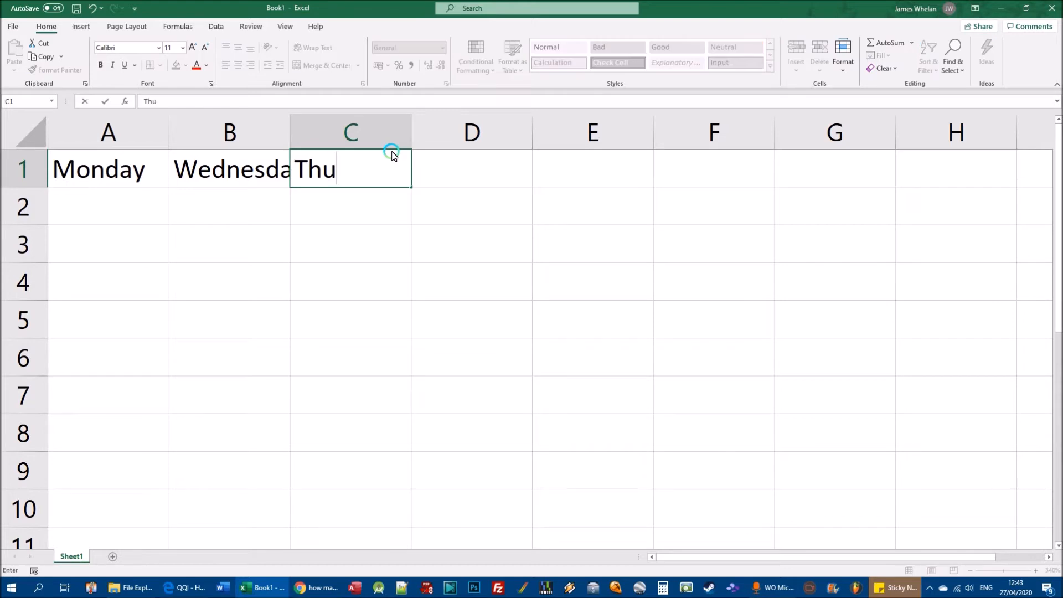
{"action": "key", "text": "Tab"}
{"action": "type", "text": "Friday"}
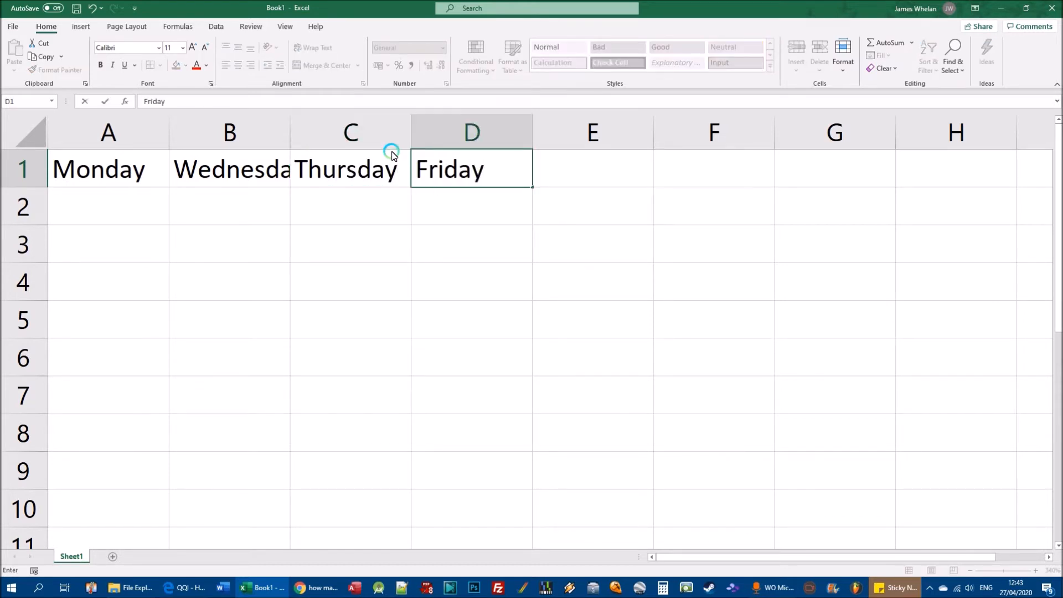
{"action": "key", "text": "Tab"}
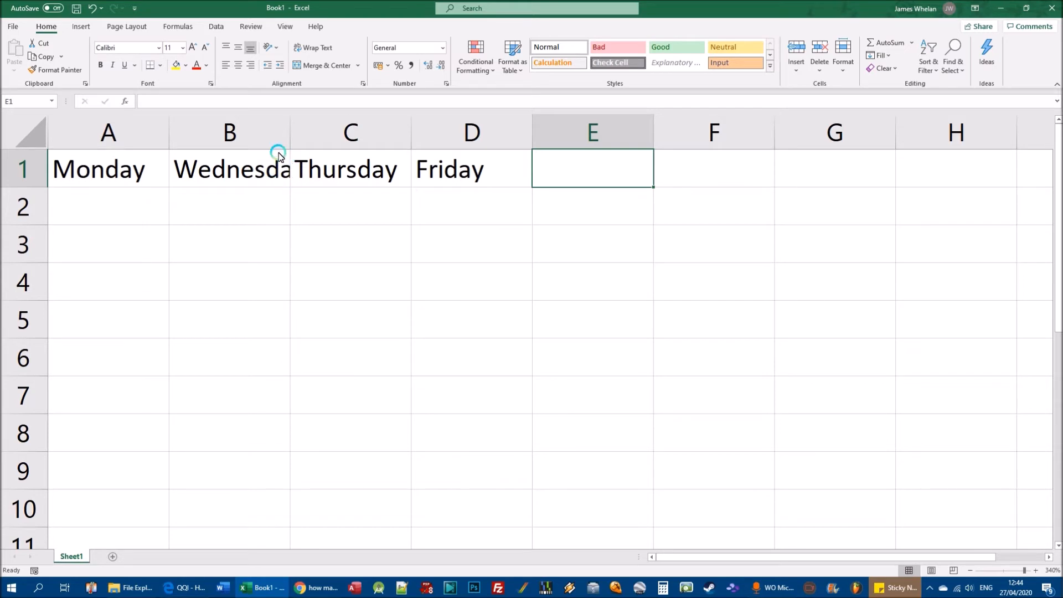
- Examine the stored contents of the heading cells A1 to D1 and of the empty cell A2 one by one
{"action": "left_click", "coordinate": [234, 172]}
{"action": "left_click", "coordinate": [116, 171]}
{"action": "left_click", "coordinate": [345, 171]}
{"action": "left_click", "coordinate": [429, 173]}
{"action": "left_click", "coordinate": [353, 171]}
{"action": "left_click", "coordinate": [234, 172]}
{"action": "left_click", "coordinate": [116, 167]}
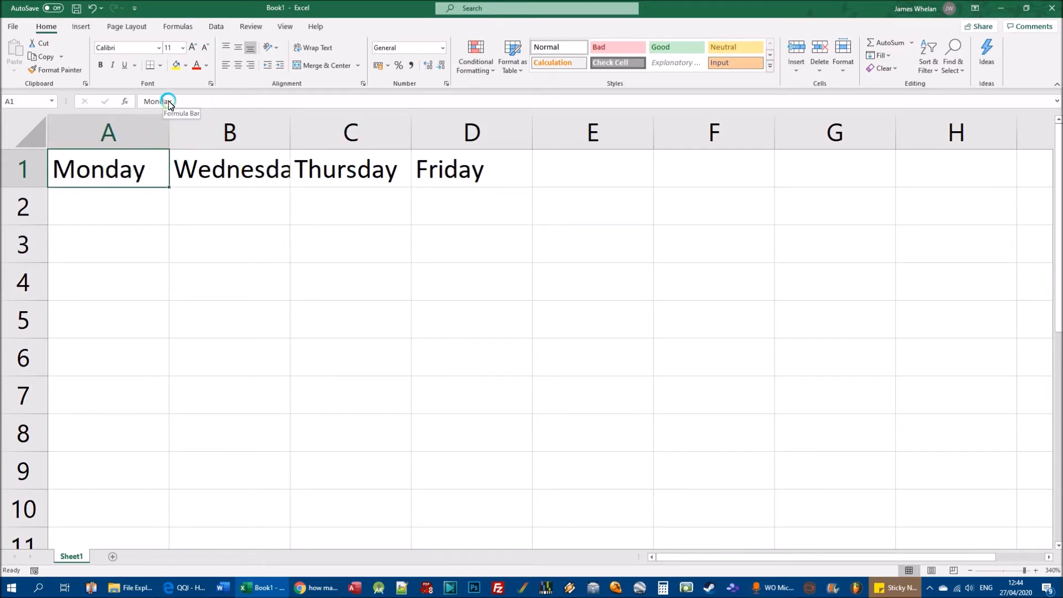
{"action": "left_click", "coordinate": [100, 214]}
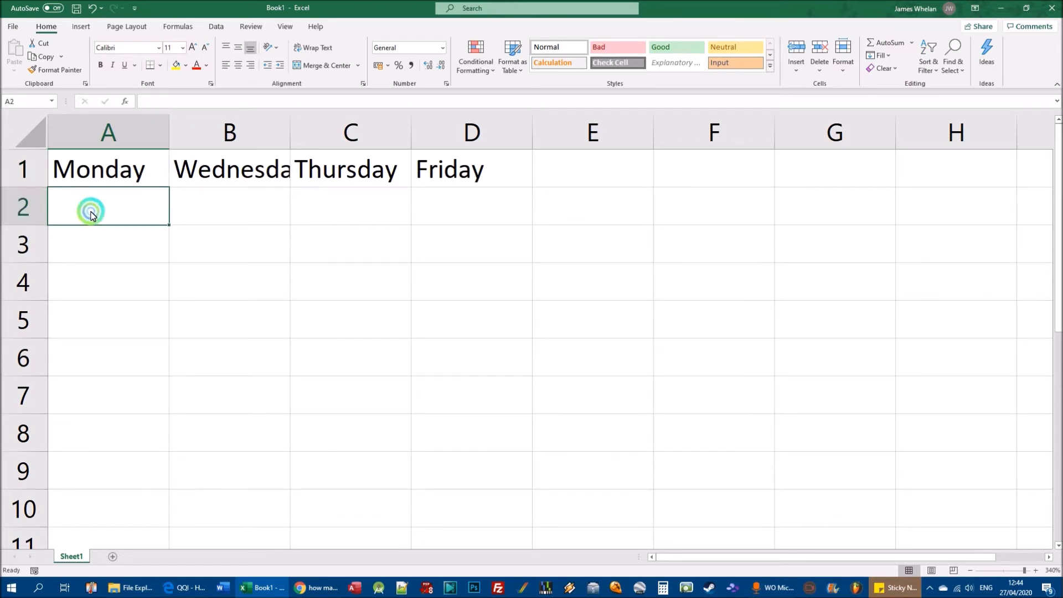
{"action": "left_click", "coordinate": [111, 171]}
{"action": "left_click", "coordinate": [217, 173]}
{"action": "left_click", "coordinate": [301, 161]}
{"action": "left_click", "coordinate": [441, 166]}
{"action": "left_click", "coordinate": [316, 166]}
{"action": "left_click", "coordinate": [190, 163]}
{"action": "left_click", "coordinate": [78, 164]}
{"action": "left_click", "coordinate": [189, 167]}
{"action": "left_click", "coordinate": [316, 162]}
{"action": "left_click", "coordinate": [210, 165]}
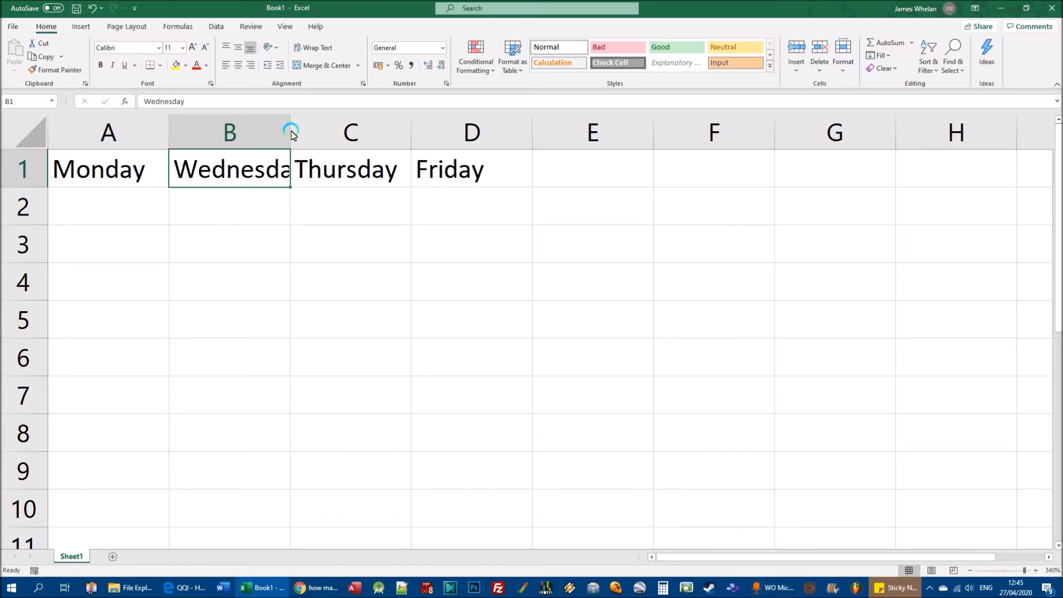
- Try autofitting column B to its heading, and undo the width change
{"action": "left_click", "coordinate": [296, 135]}
{"action": "double_click", "coordinate": [292, 133]}
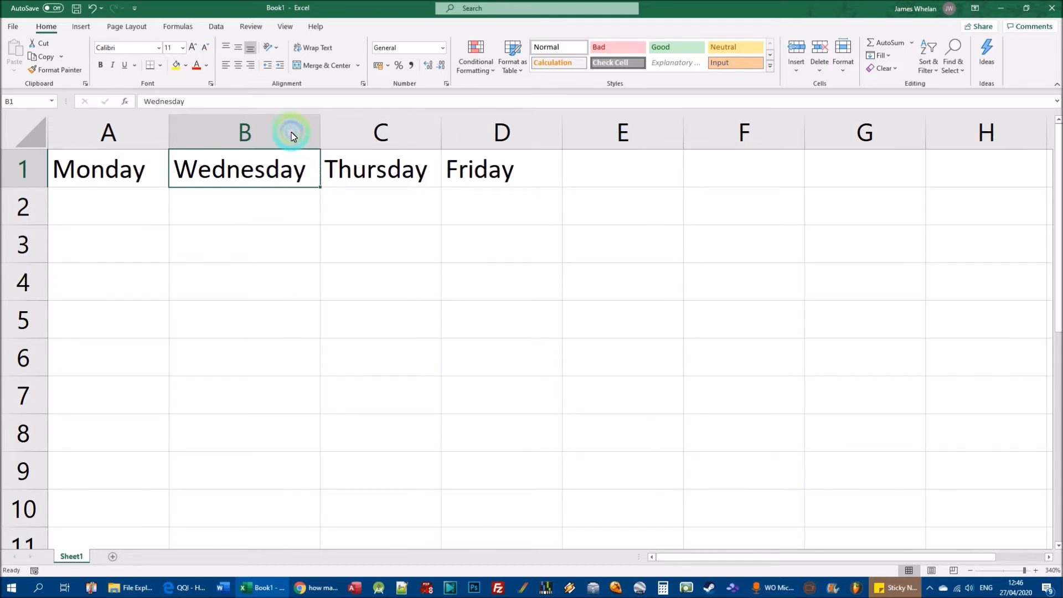
{"action": "left_click", "coordinate": [258, 133]}
{"action": "key", "text": "ctrl+z"}
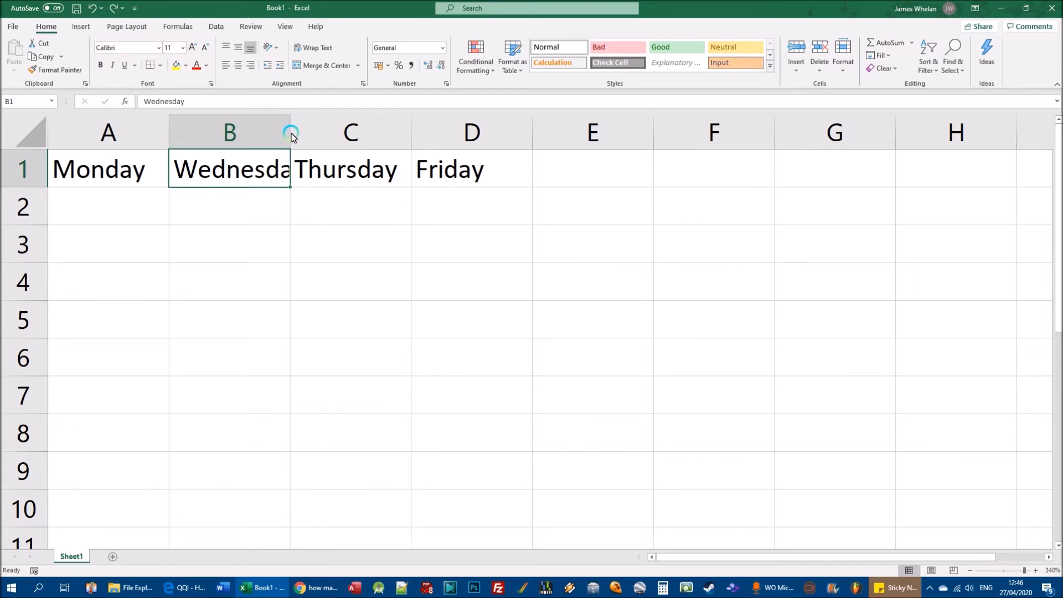
- Autofit columns B, A and D to the width of their headings, narrowing column B by hand once in between
{"action": "double_click", "coordinate": [290, 133]}
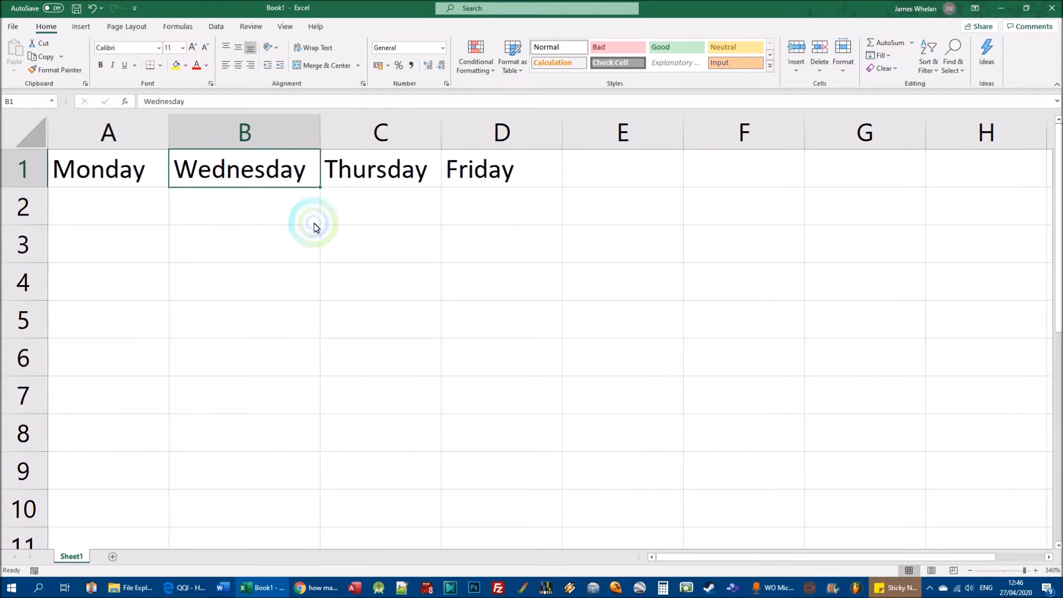
{"action": "left_click_drag", "start_coordinate": [320, 134], "coordinate": [293, 138]}
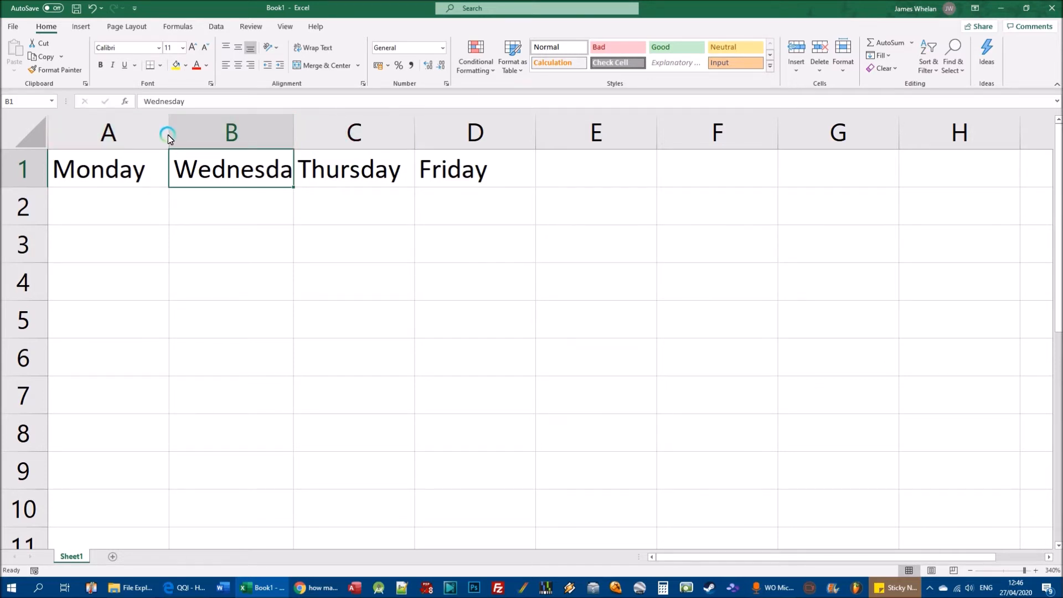
{"action": "double_click", "coordinate": [293, 135]}
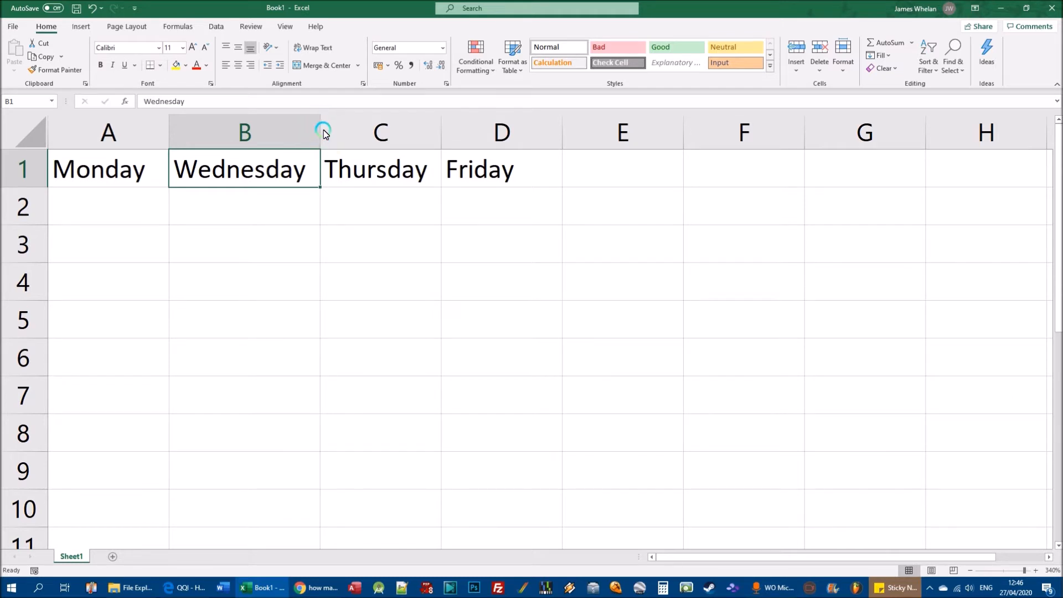
{"action": "left_click", "coordinate": [302, 125]}
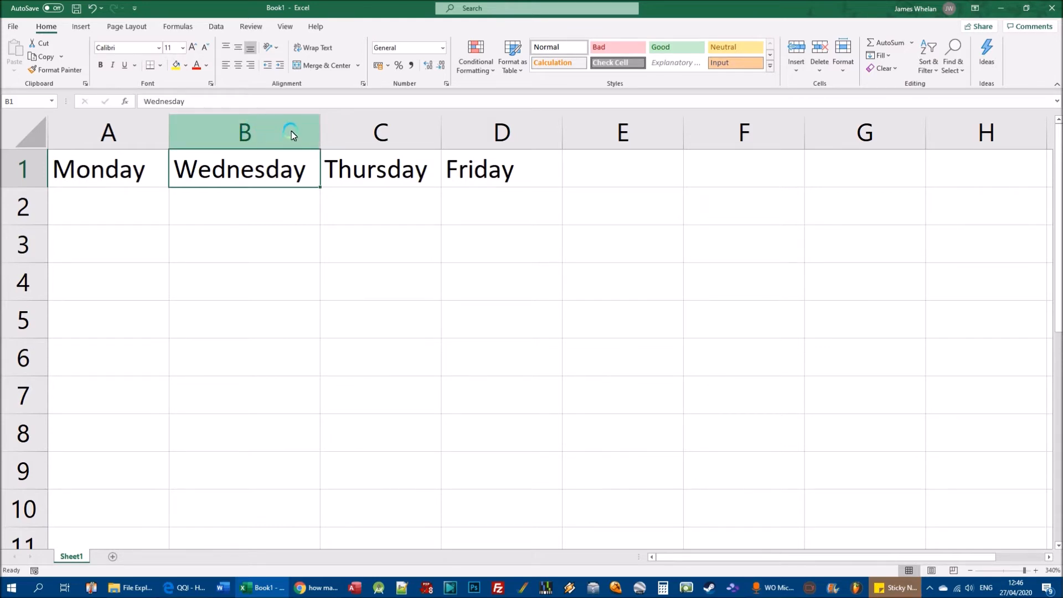
{"action": "double_click", "coordinate": [168, 132]}
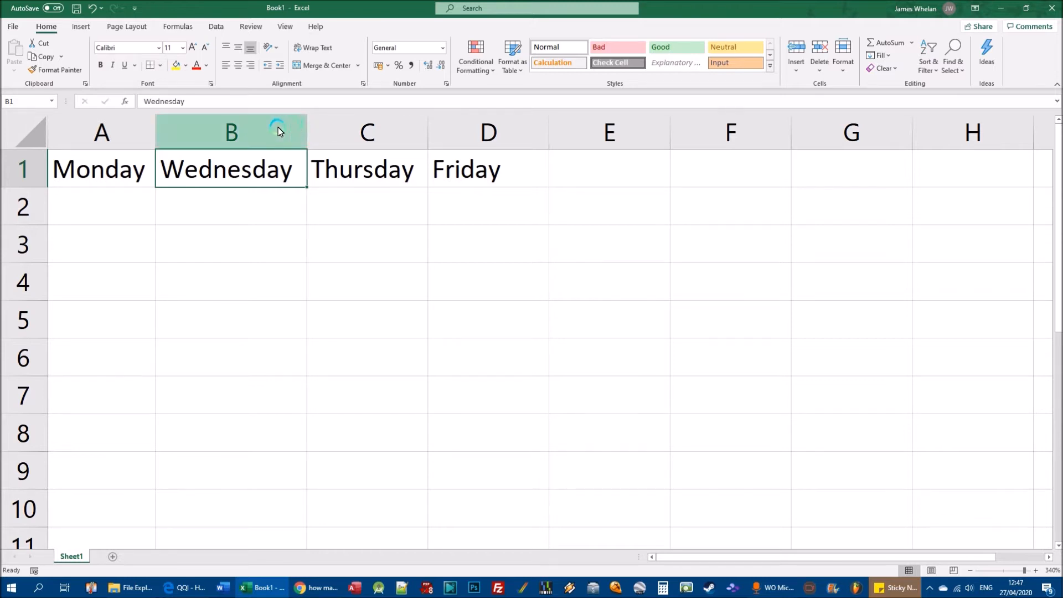
{"action": "double_click", "coordinate": [309, 132]}
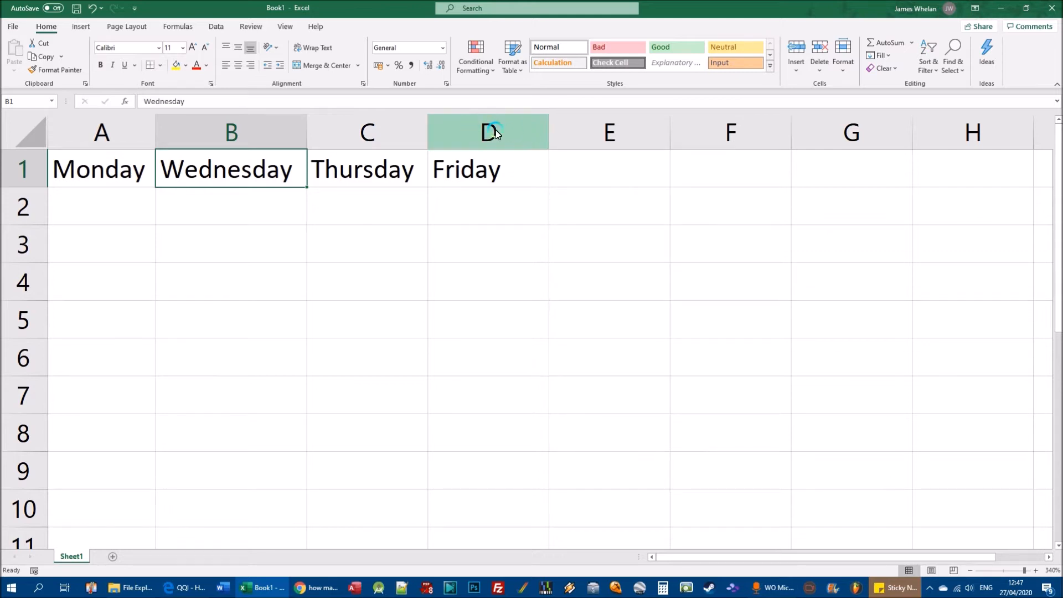
{"action": "double_click", "coordinate": [548, 136]}
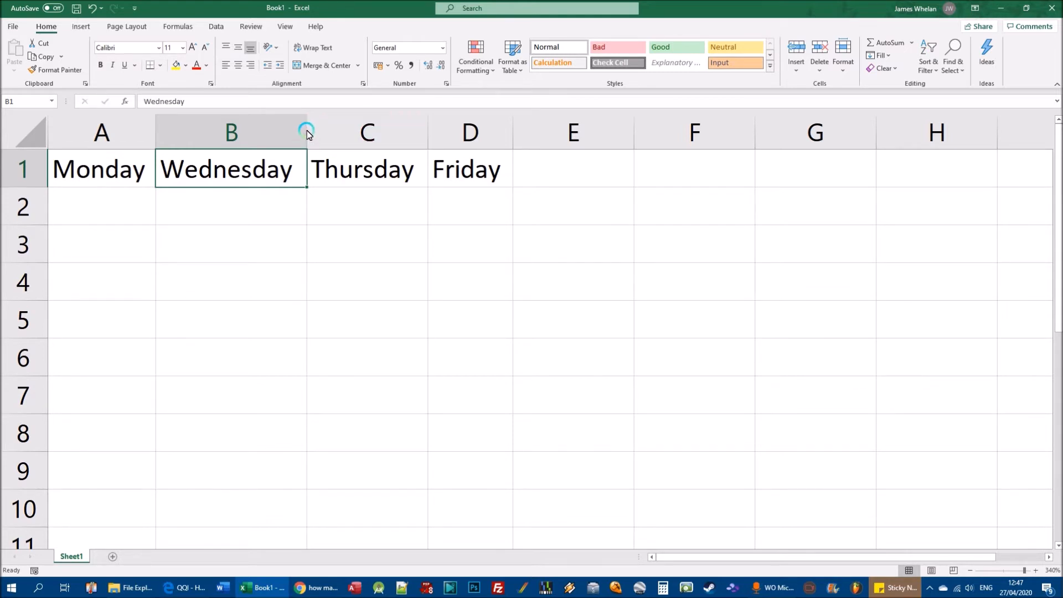
- Check the width read-outs of columns B, E and F without resizing them
{"action": "left_click", "coordinate": [268, 133]}
{"action": "left_click_drag", "start_coordinate": [309, 138], "coordinate": [309, 139]}
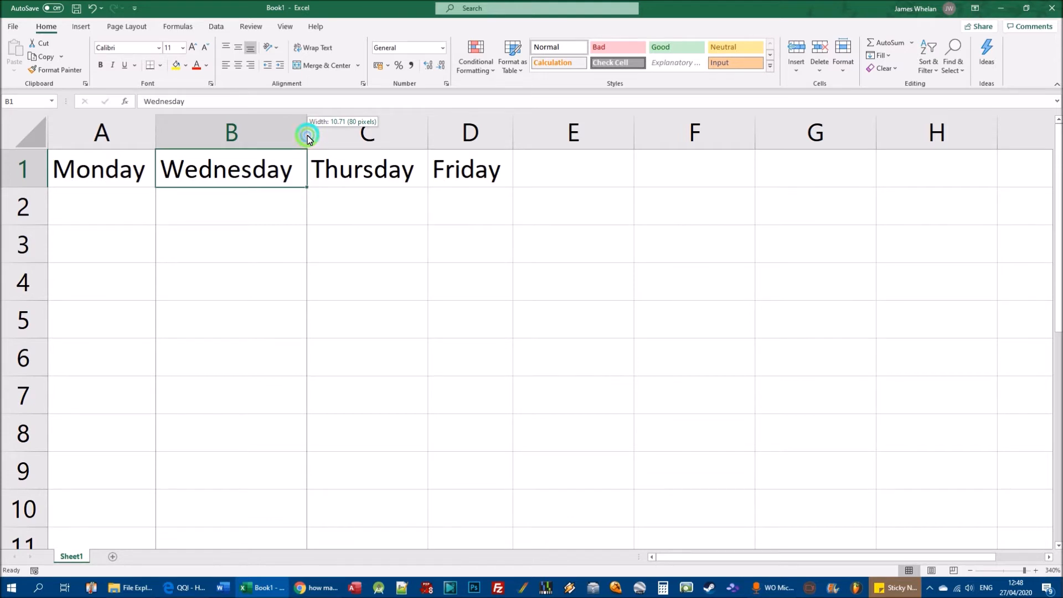
{"action": "left_click_drag", "start_coordinate": [309, 138], "coordinate": [308, 138]}
{"action": "left_click_drag", "start_coordinate": [308, 139], "coordinate": [309, 138]}
{"action": "left_click_drag", "start_coordinate": [309, 138], "coordinate": [309, 139]}
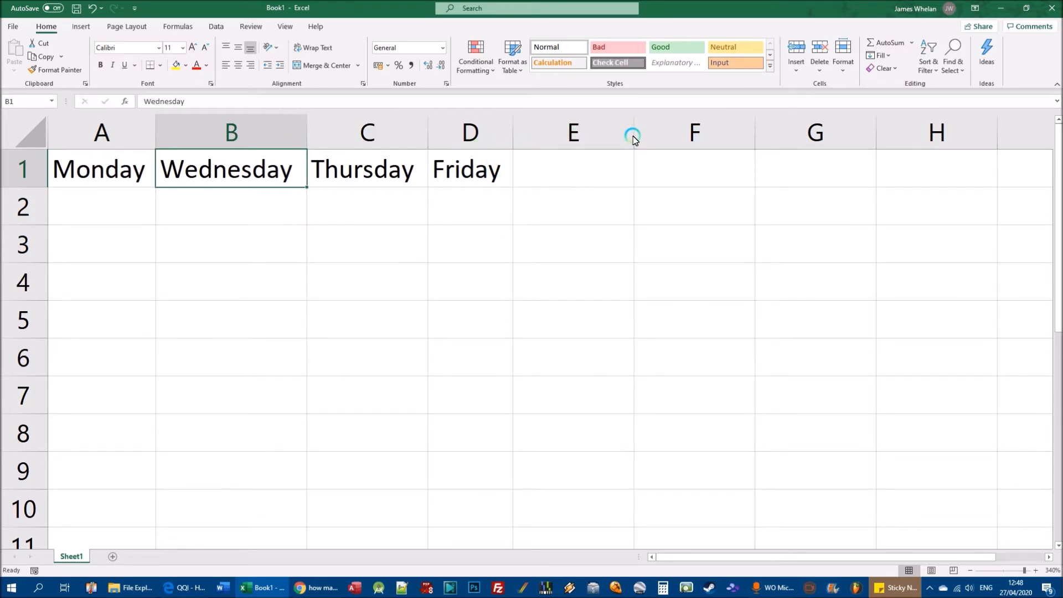
{"action": "left_click_drag", "start_coordinate": [636, 135], "coordinate": [636, 136]}
{"action": "left_click_drag", "start_coordinate": [756, 137], "coordinate": [756, 137]}
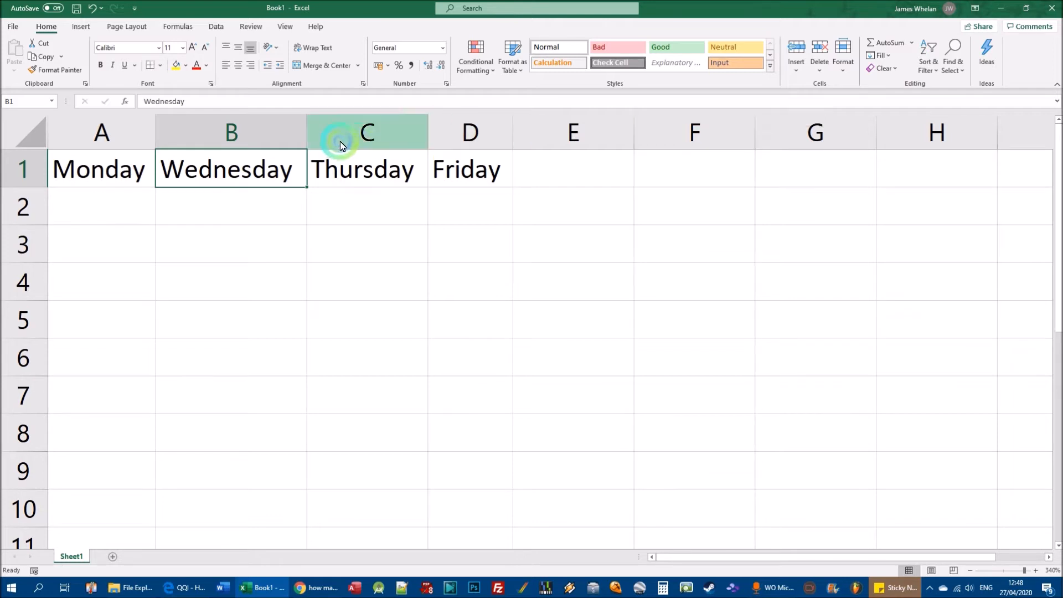
- Widen column B by hand to about twice the width of column C, and autofit column D after trying larger widths
{"action": "left_click_drag", "start_coordinate": [307, 133], "coordinate": [308, 133]}
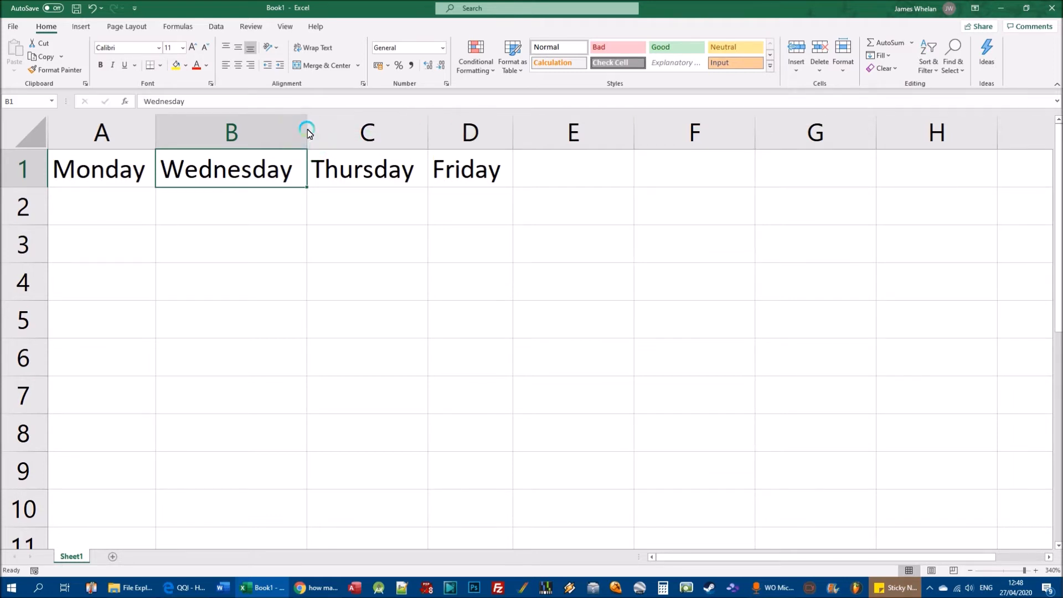
{"action": "left_click_drag", "start_coordinate": [308, 133], "coordinate": [411, 133]}
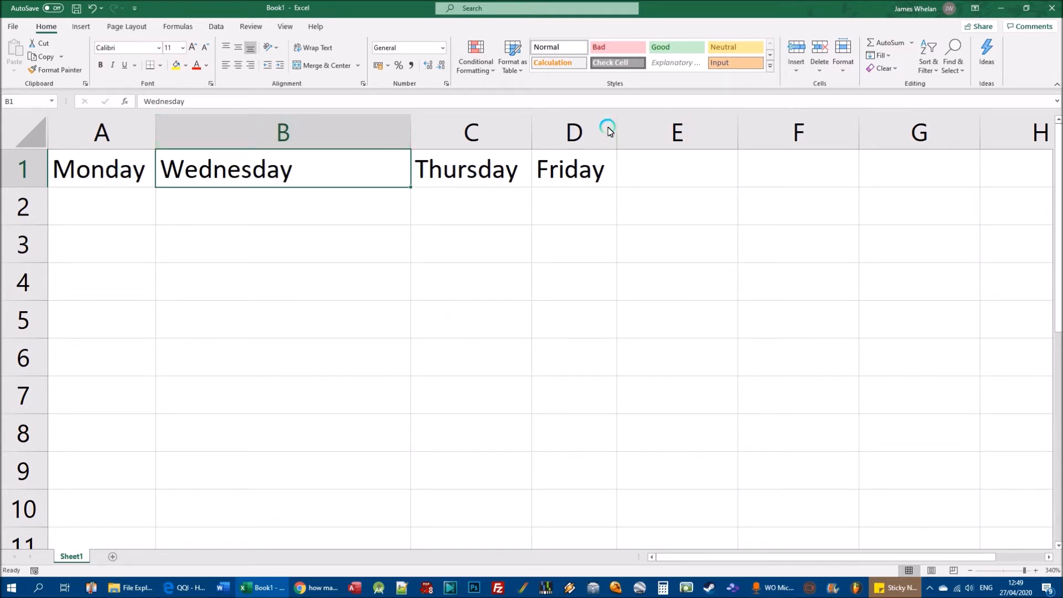
{"action": "left_click_drag", "start_coordinate": [617, 135], "coordinate": [831, 140]}
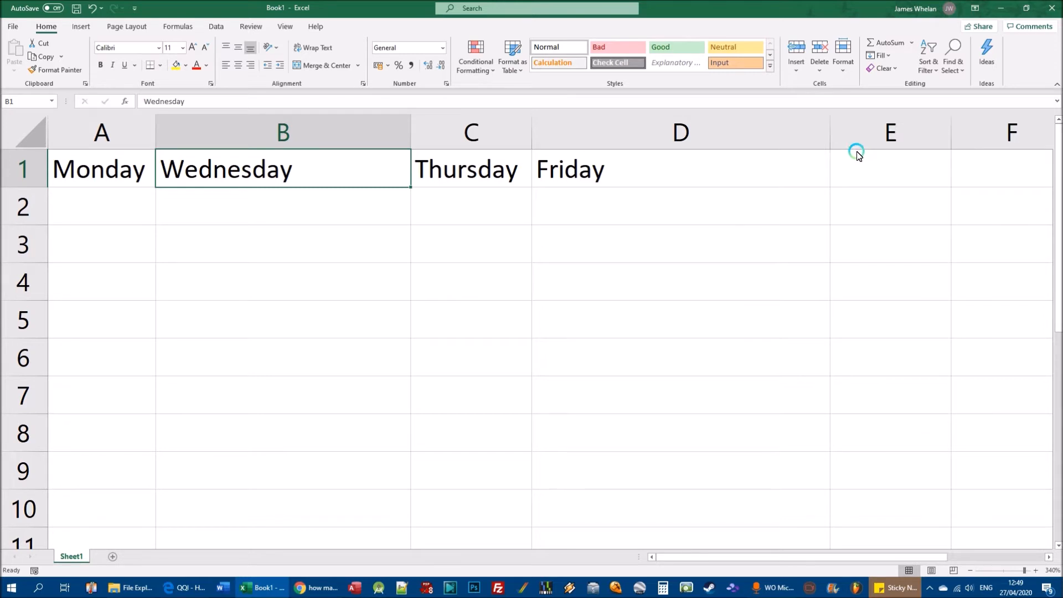
{"action": "left_click_drag", "start_coordinate": [830, 132], "coordinate": [818, 190]}
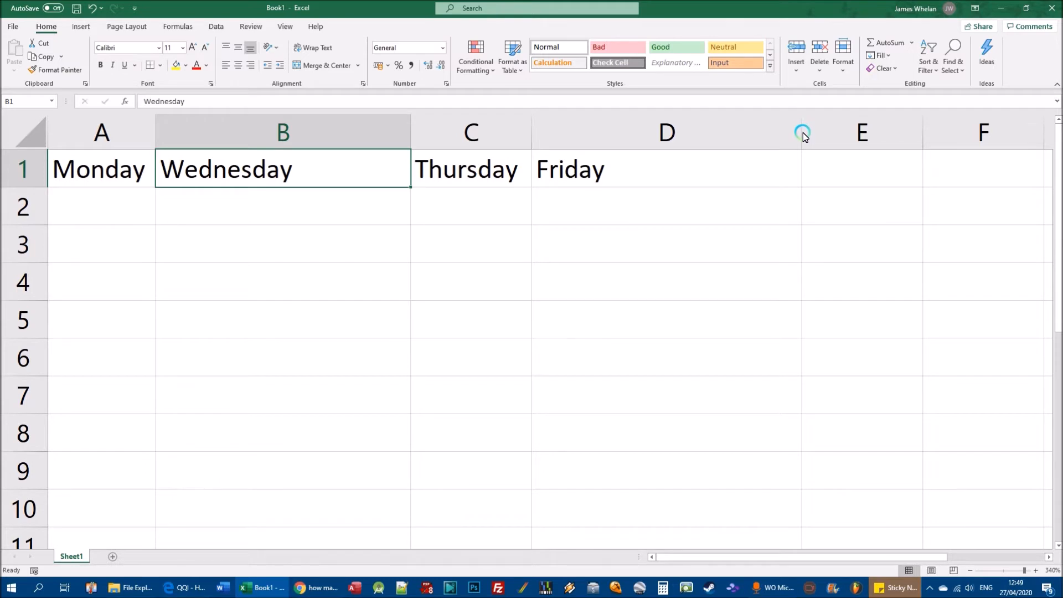
{"action": "double_click", "coordinate": [803, 133]}
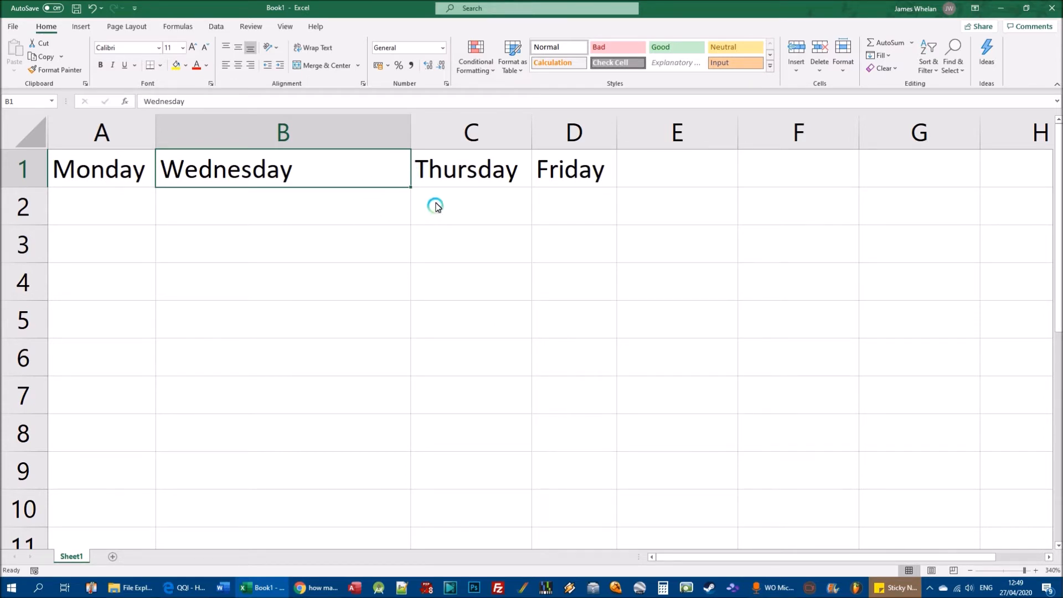
- Enter "Hello world" in cell D2 under Friday, and select that cell again
{"action": "left_click", "coordinate": [582, 202]}
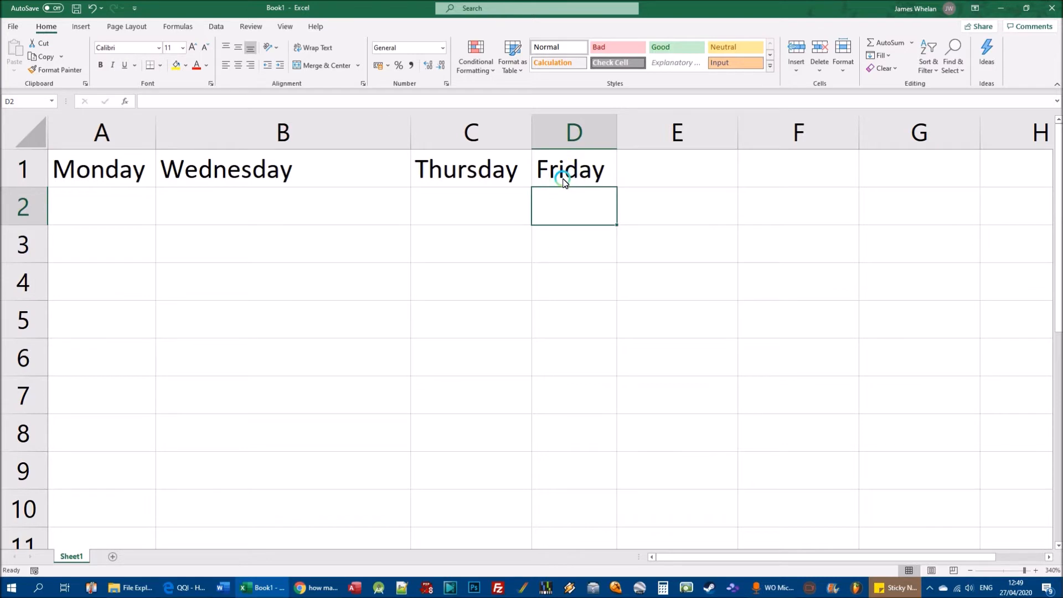
{"action": "type", "text": "Hello "}
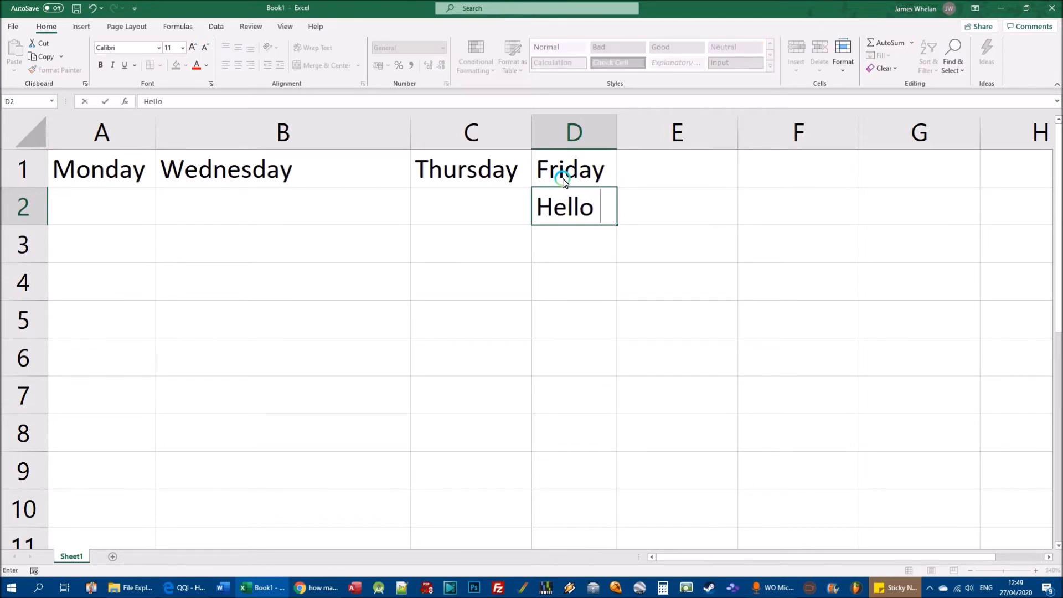
{"action": "type", "text": "world"}
{"action": "key", "text": "Return"}
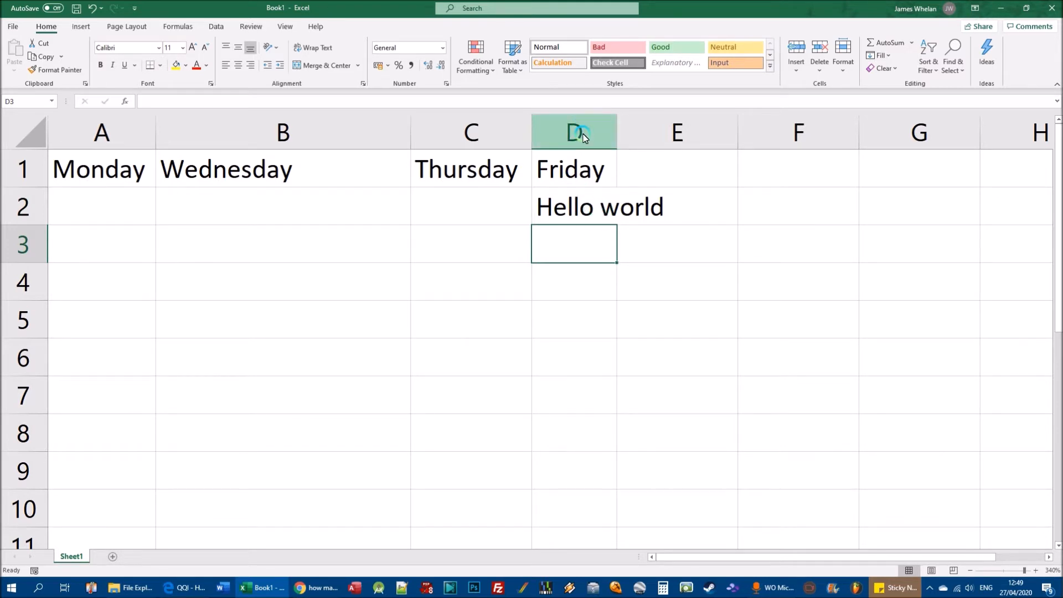
{"action": "left_click", "coordinate": [596, 207]}
{"action": "left_click", "coordinate": [574, 205]}
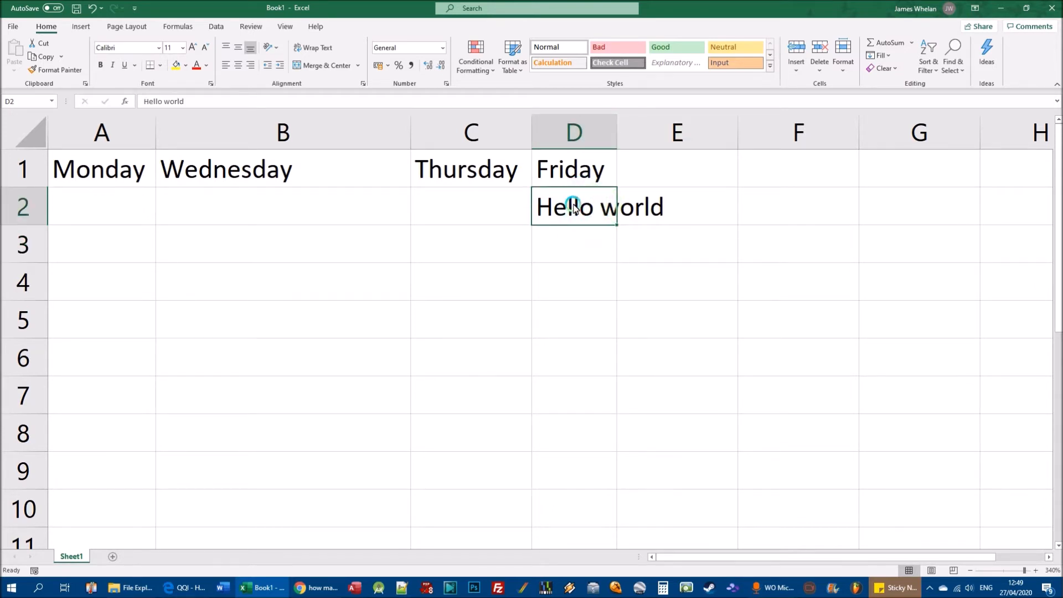
{"action": "left_click", "coordinate": [634, 275]}
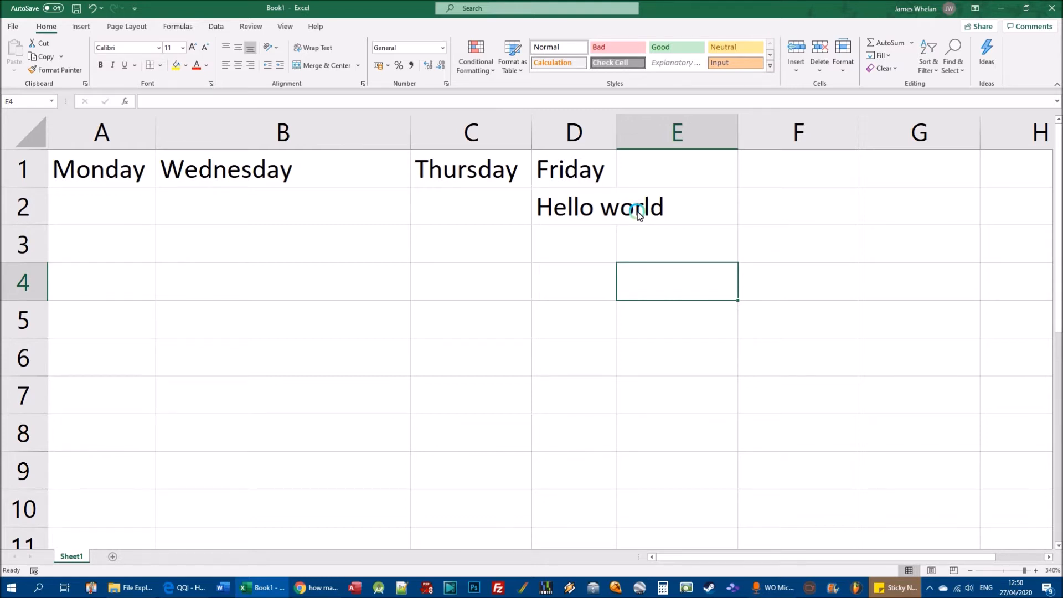
{"action": "left_click", "coordinate": [562, 209]}
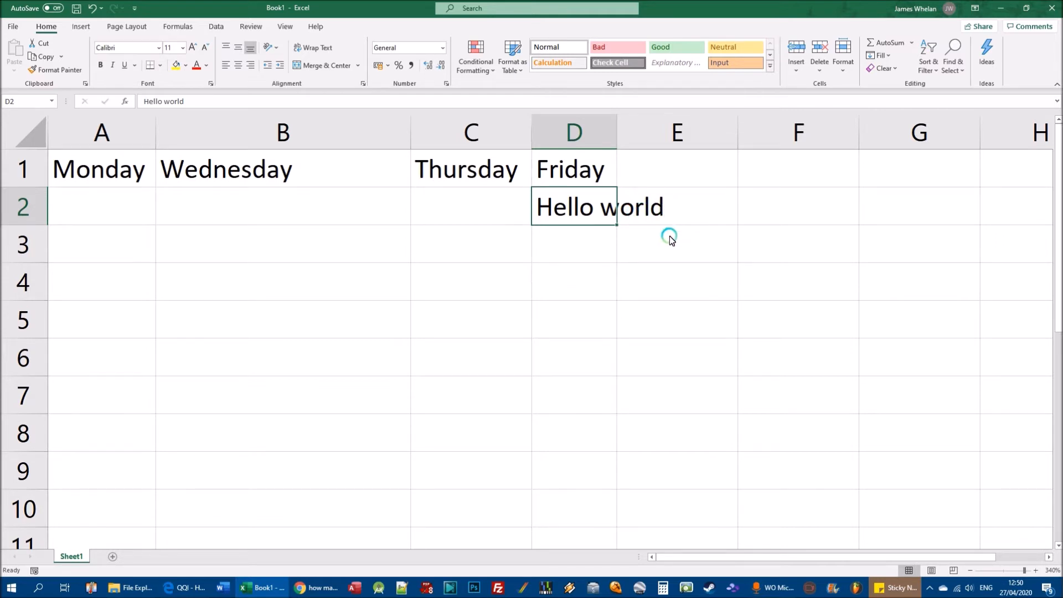
- Compare the contents of cells E2 and D2, and autofit column D to the "Hello world" text
{"action": "left_click", "coordinate": [664, 209]}
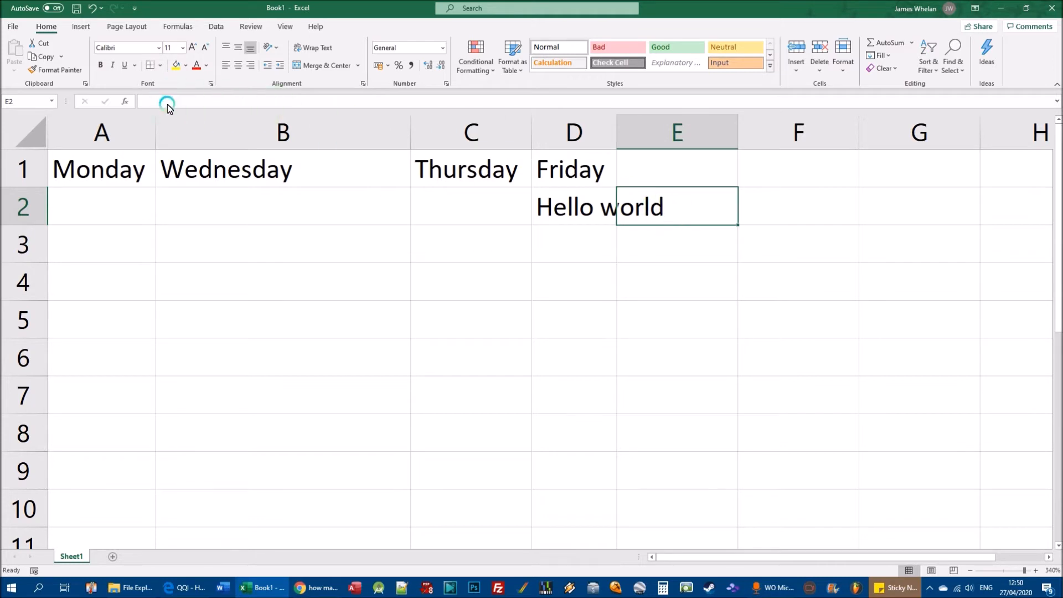
{"action": "left_click", "coordinate": [590, 210]}
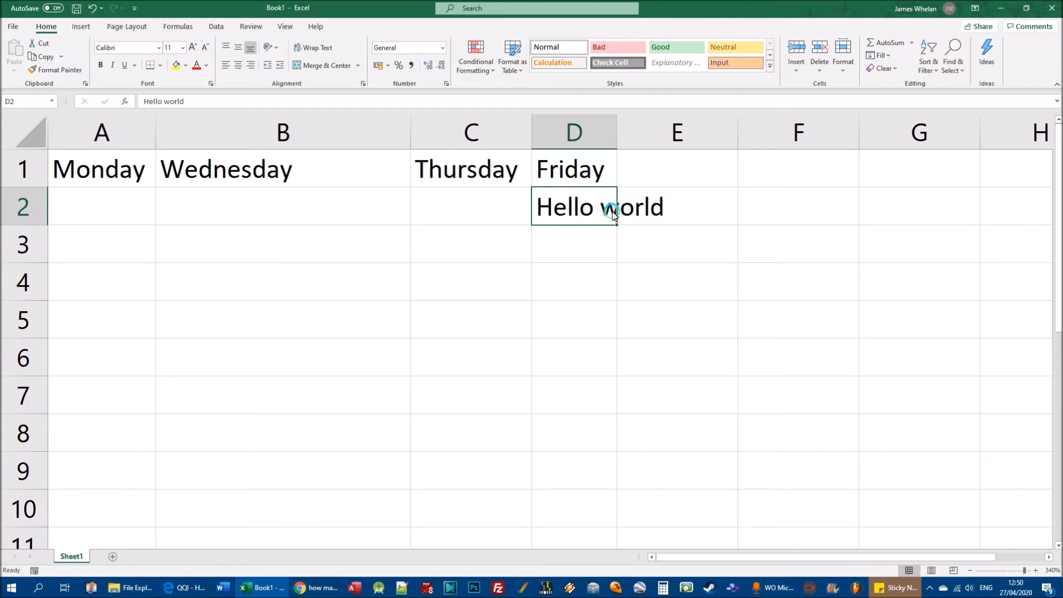
{"action": "double_click", "coordinate": [618, 135]}
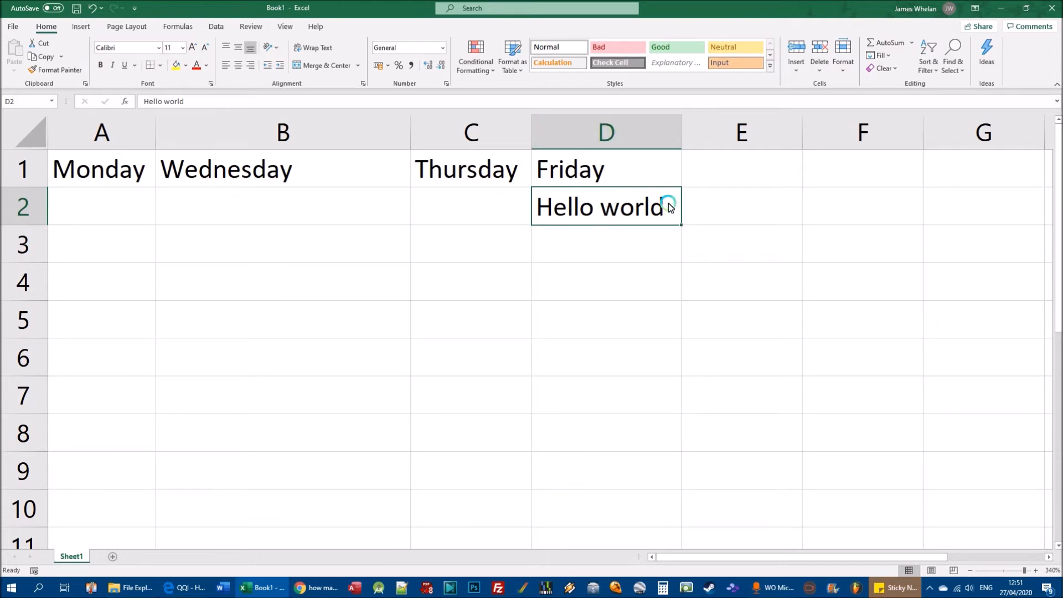
- Clear cell D2, replace Friday in D1 with the number 1, and autofit column D to it
{"action": "key", "text": "Delete"}
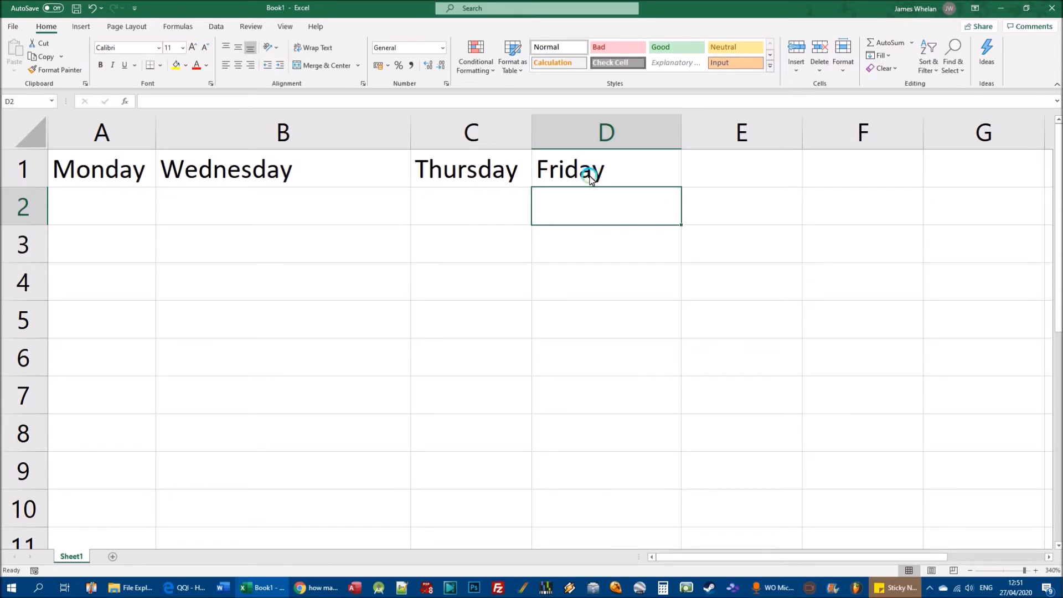
{"action": "left_click", "coordinate": [590, 176]}
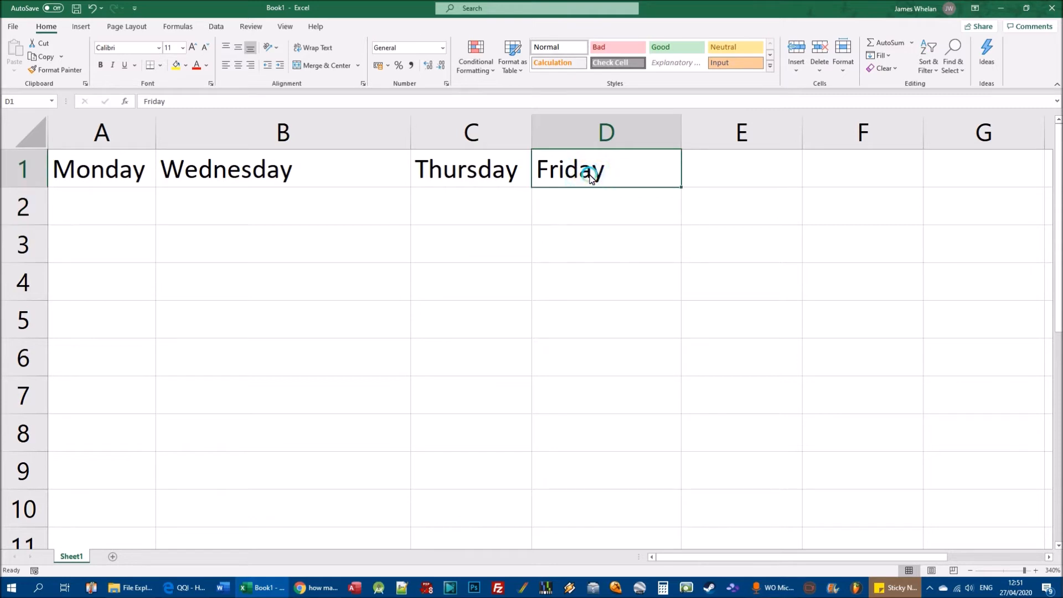
{"action": "key", "text": "Delete"}
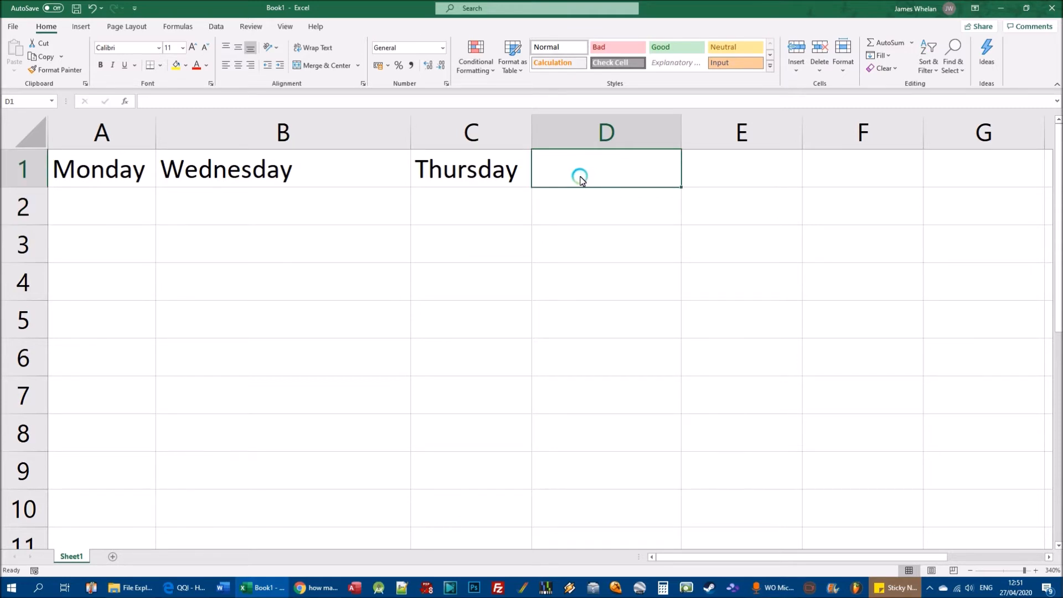
{"action": "type", "text": "1"}
{"action": "key", "text": "Return"}
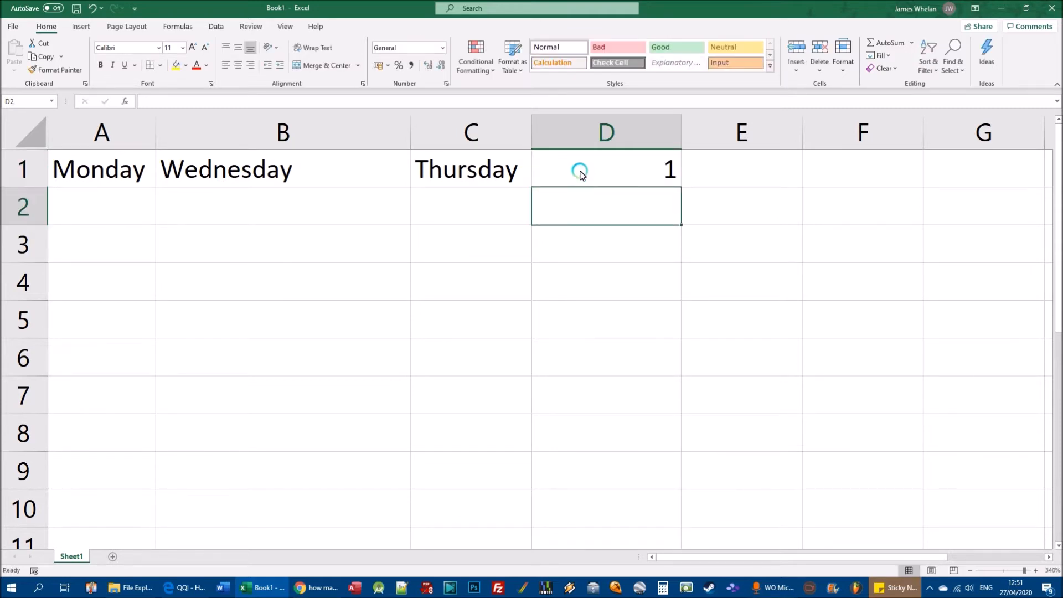
{"action": "double_click", "coordinate": [682, 132]}
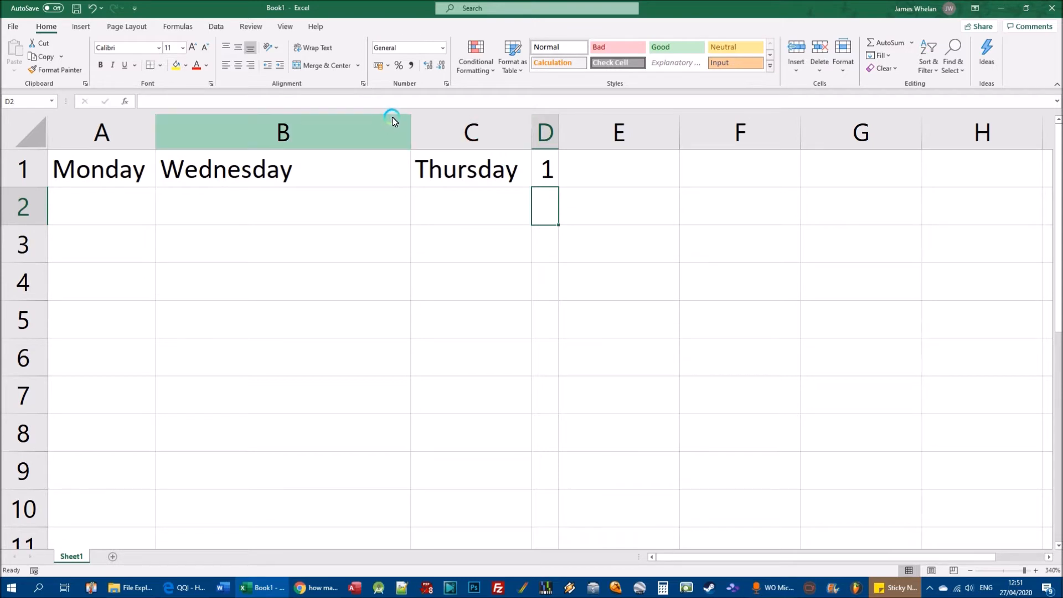
{"action": "right_click", "coordinate": [547, 143]}
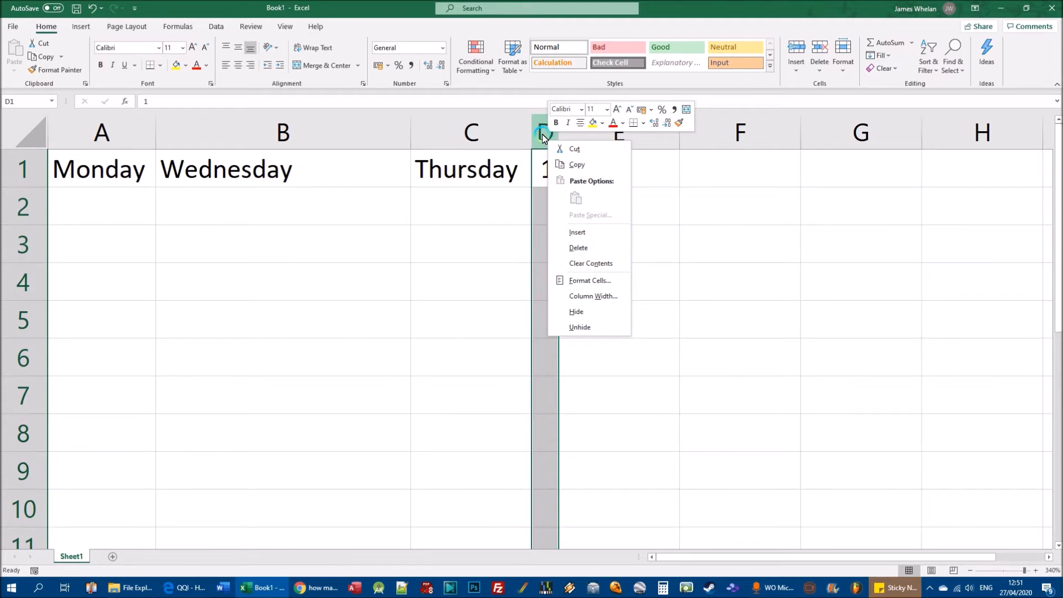
{"action": "right_click", "coordinate": [543, 136]}
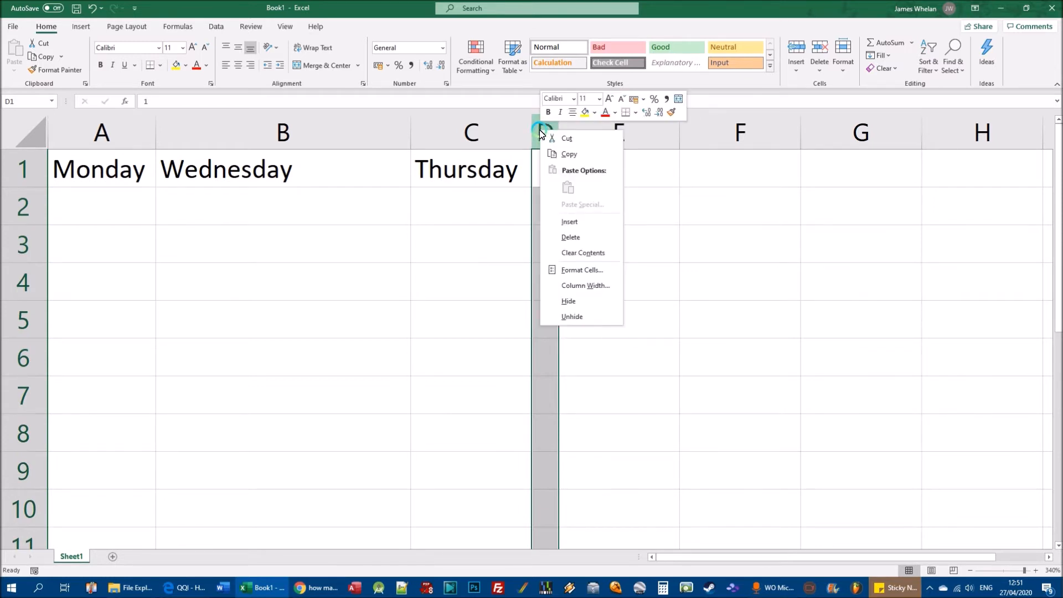
{"action": "right_click", "coordinate": [472, 132]}
{"action": "right_click", "coordinate": [329, 133]}
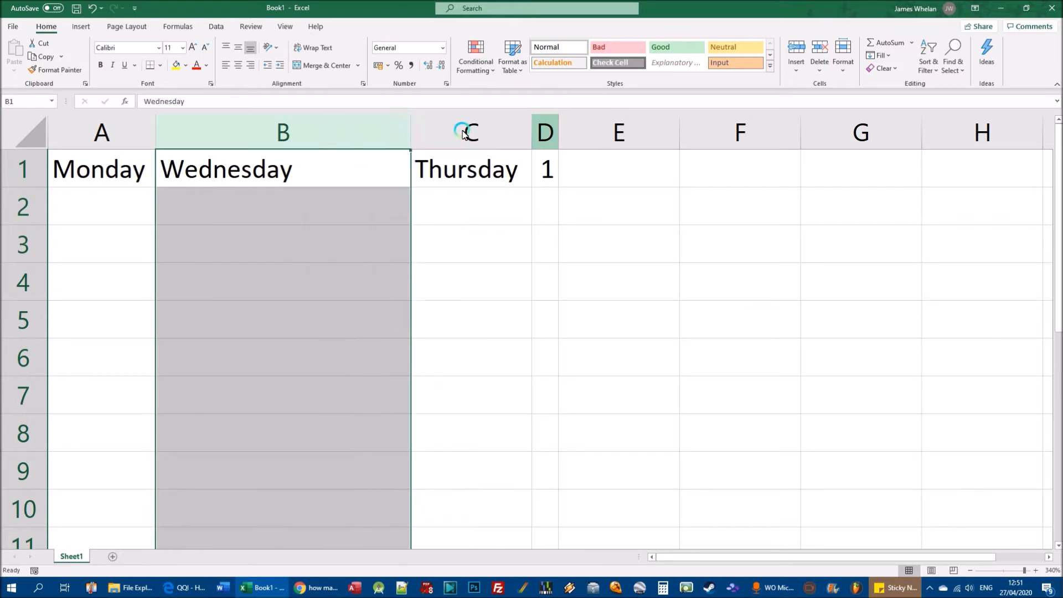
{"action": "right_click", "coordinate": [459, 133]}
{"action": "right_click", "coordinate": [545, 134]}
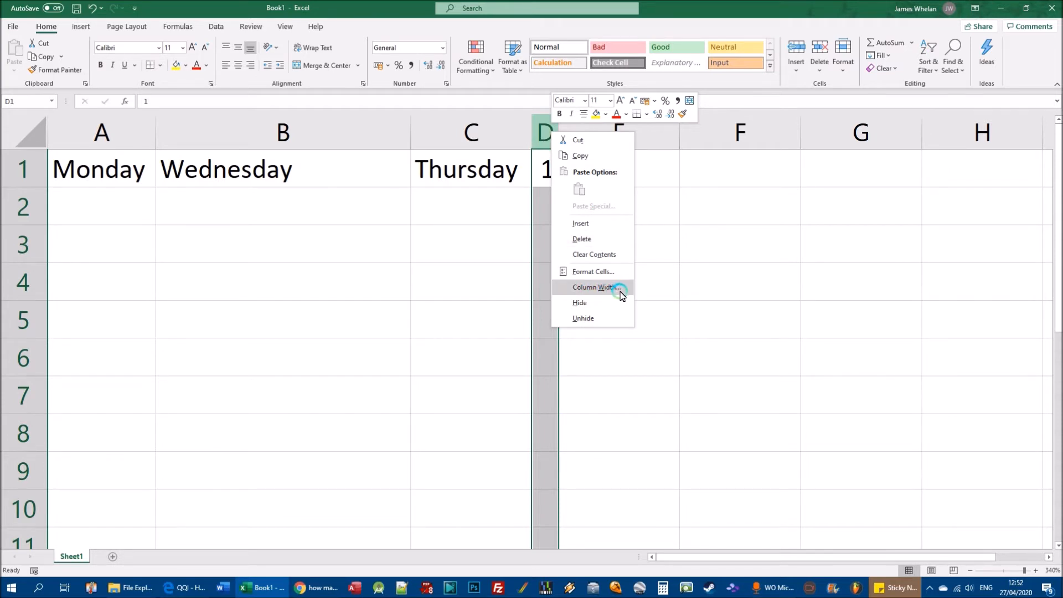
{"action": "left_click", "coordinate": [603, 290]}
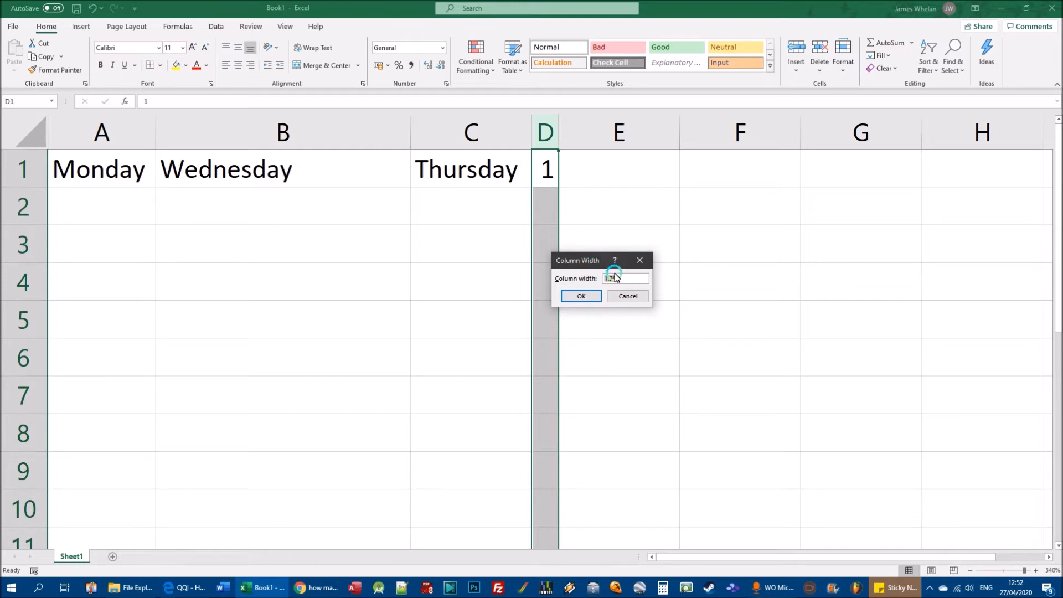
{"action": "left_click", "coordinate": [625, 297]}
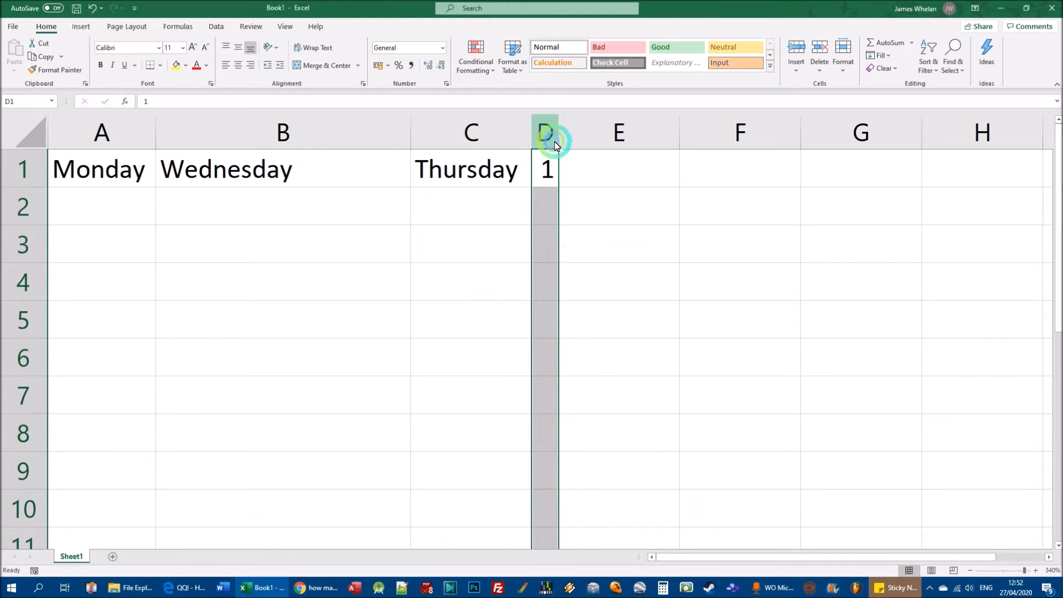
- Widen column D far beyond its contents by entering an exact column width, and autofit it back to its contents
{"action": "right_click", "coordinate": [546, 134]}
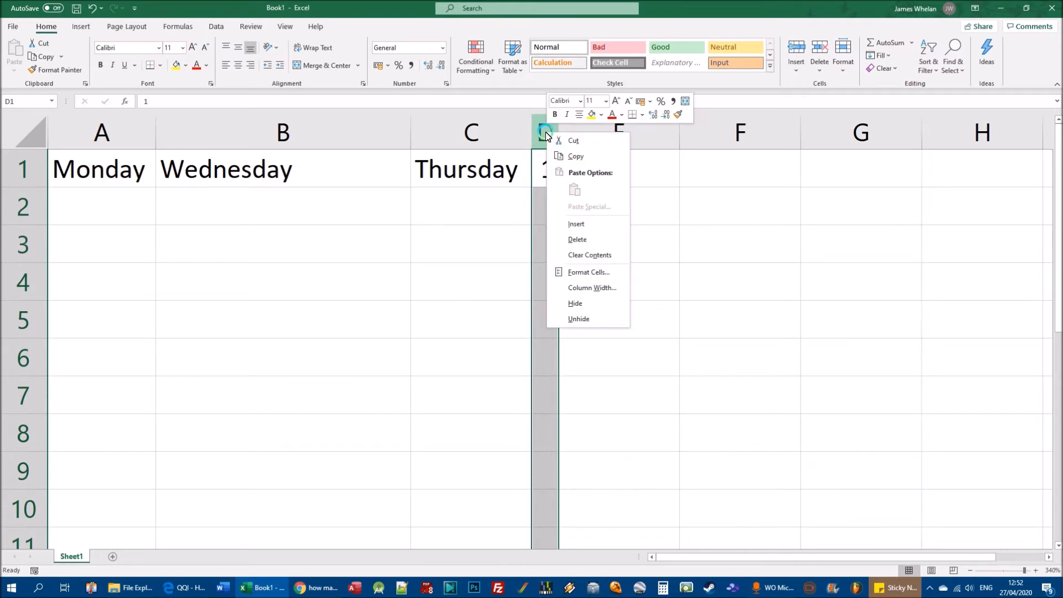
{"action": "left_click", "coordinate": [581, 288]}
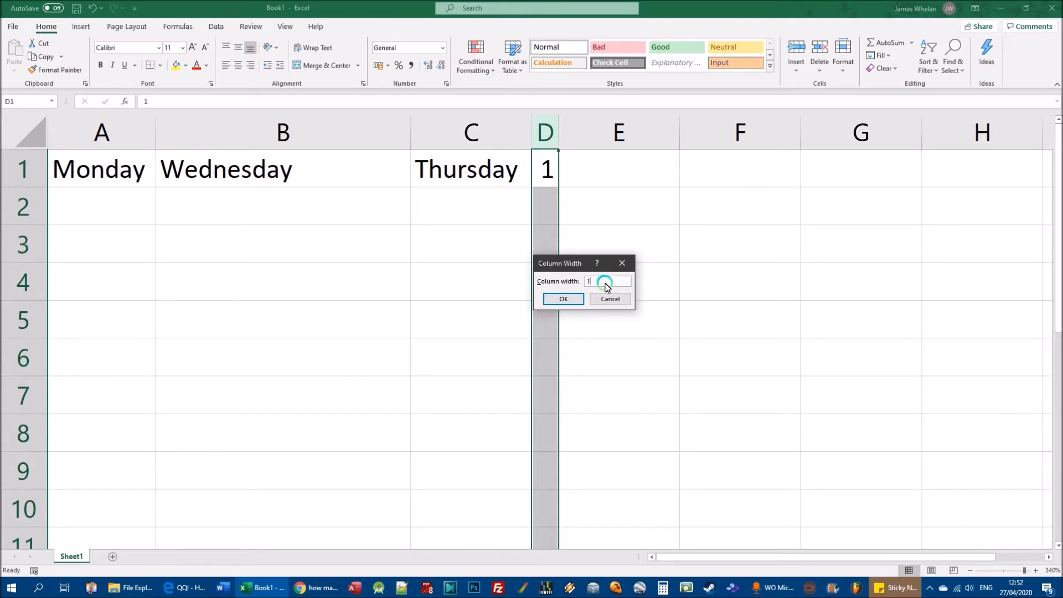
{"action": "left_click", "coordinate": [571, 300]}
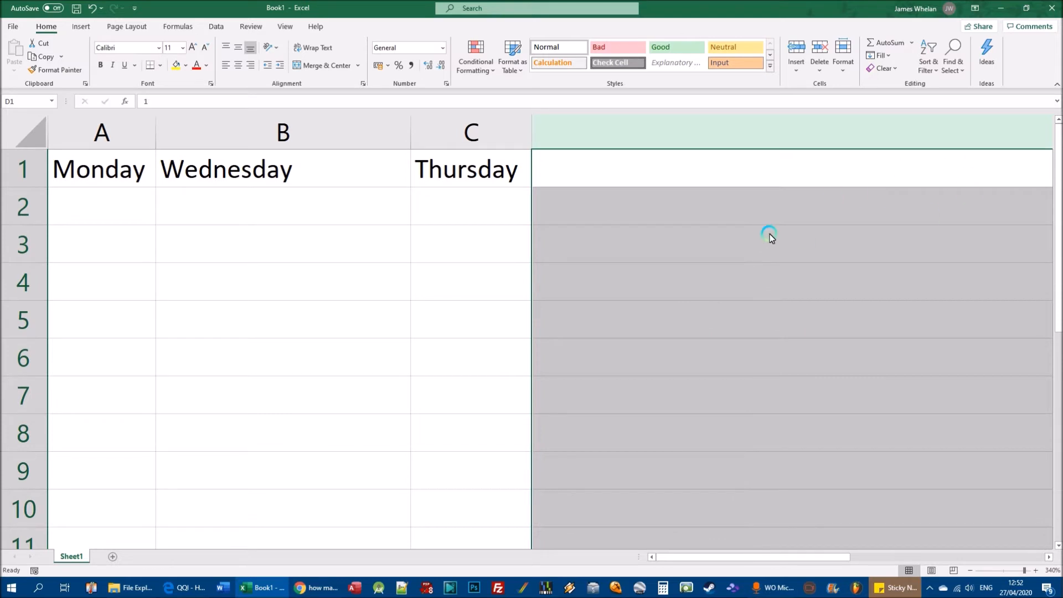
{"action": "scroll", "coordinate": [806, 231], "scroll_direction": "down", "scroll_amount": 4, "text": "ctrl"}
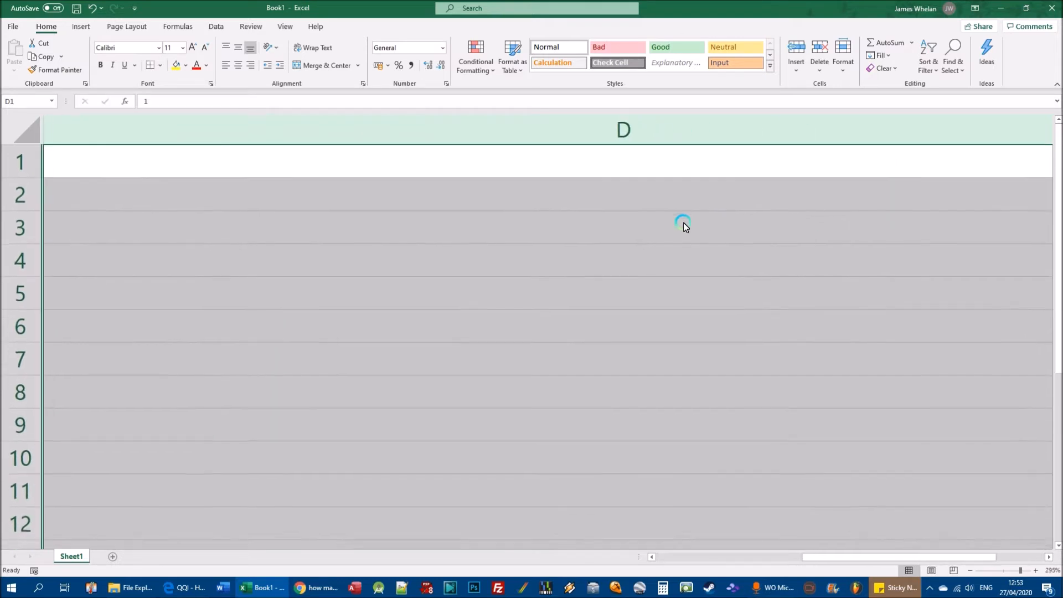
{"action": "scroll", "coordinate": [677, 226], "scroll_direction": "down", "scroll_amount": 6, "text": "ctrl"}
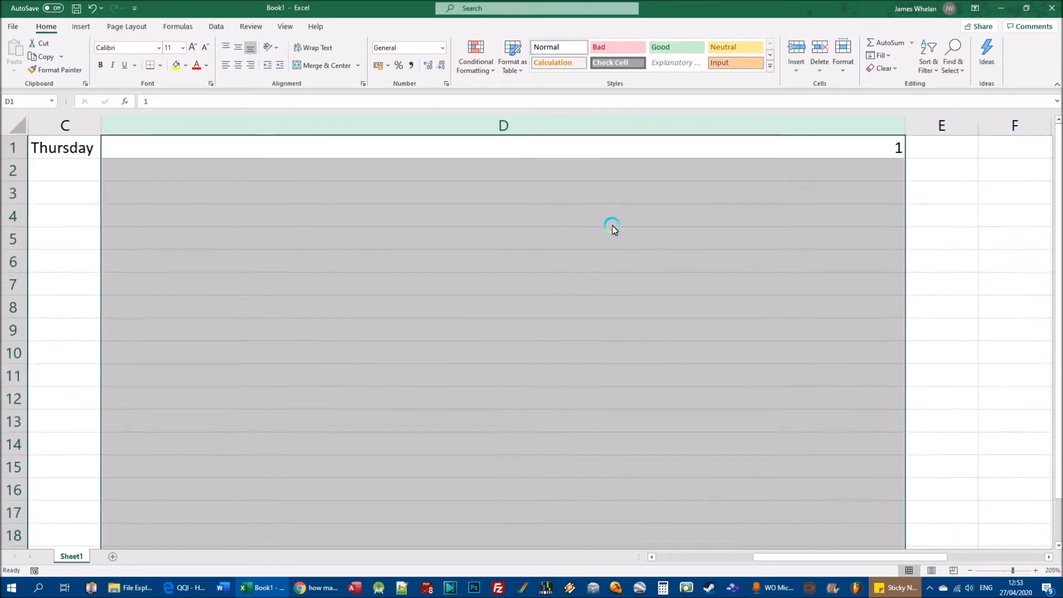
{"action": "scroll", "coordinate": [543, 221], "scroll_direction": "down", "scroll_amount": 3, "text": "ctrl"}
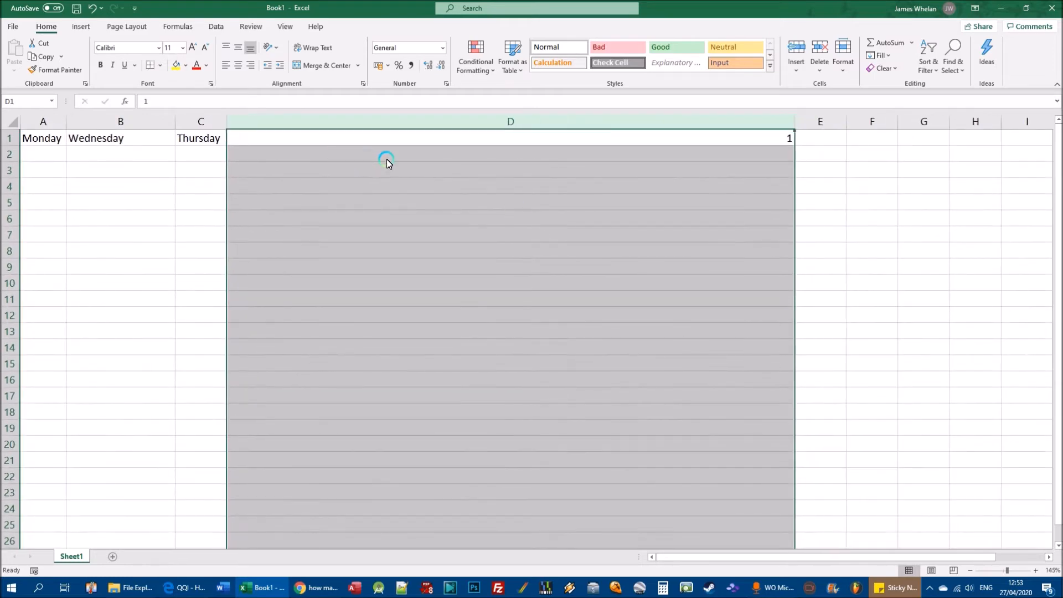
{"action": "left_click_drag", "start_coordinate": [794, 122], "coordinate": [795, 123]}
{"action": "double_click", "coordinate": [796, 123]}
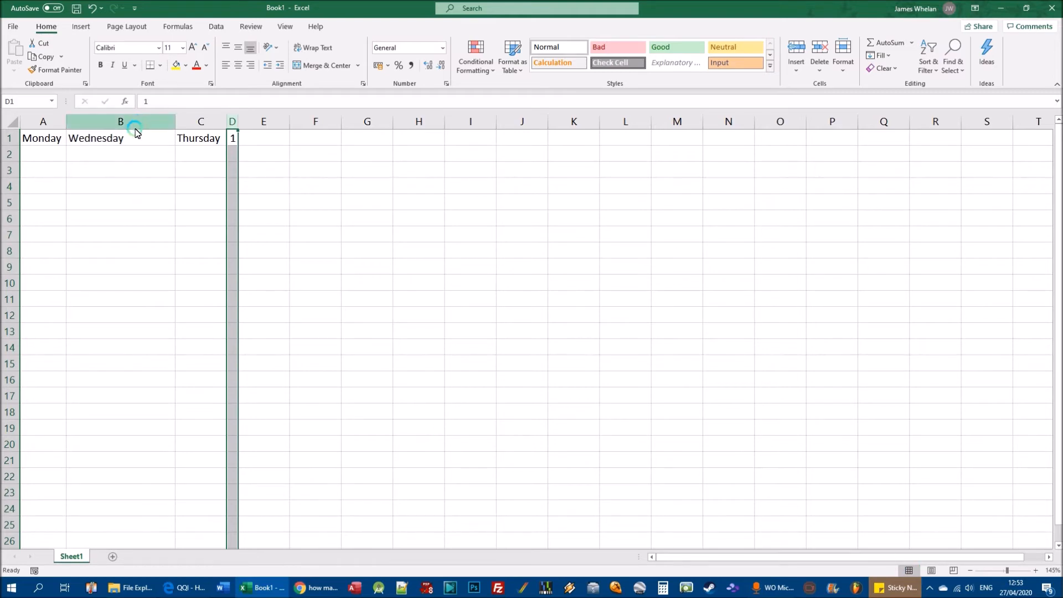
- Set the width of column B to exactly 40, and check the width read-out at its border
{"action": "right_click", "coordinate": [111, 126]}
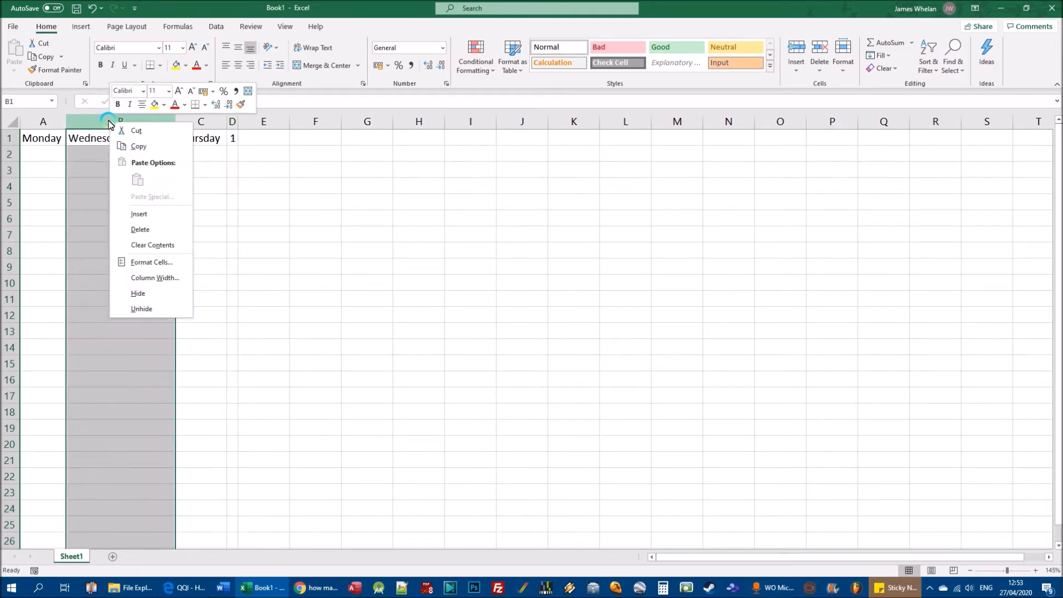
{"action": "left_click", "coordinate": [143, 278]}
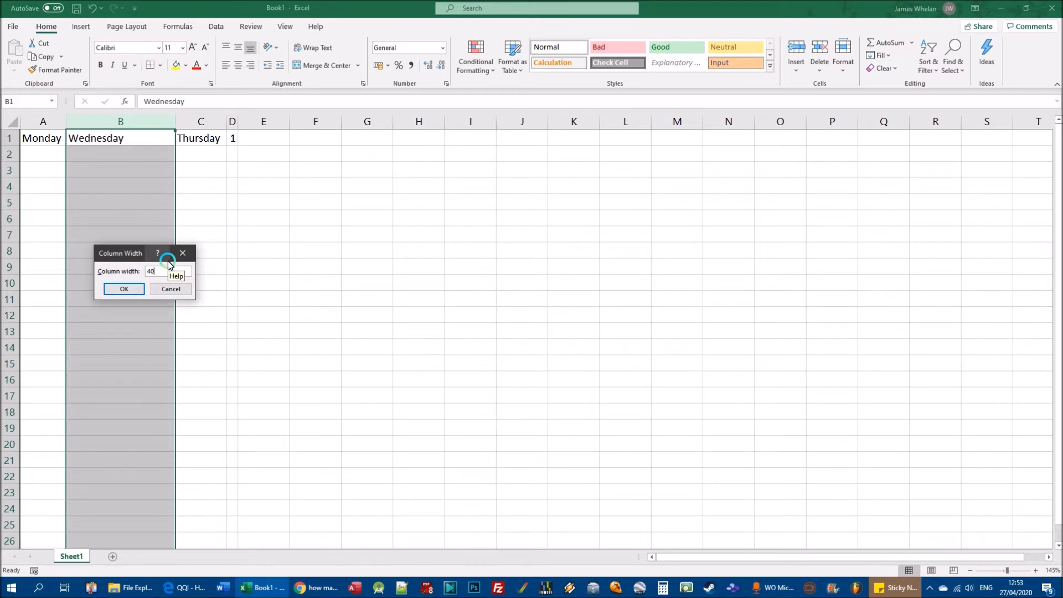
{"action": "left_click", "coordinate": [123, 289]}
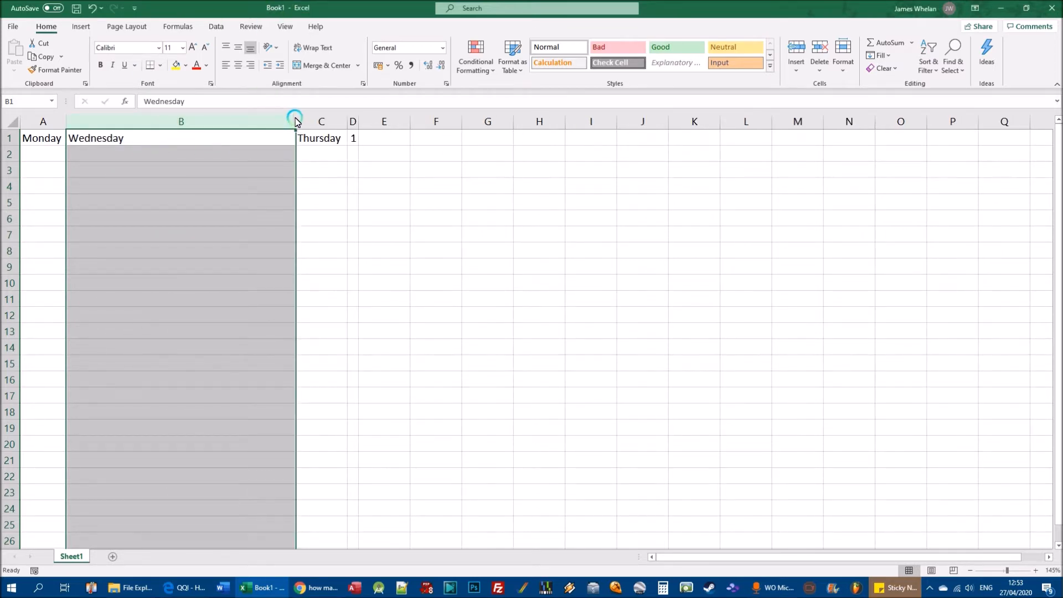
{"action": "left_click_drag", "start_coordinate": [297, 123], "coordinate": [297, 123]}
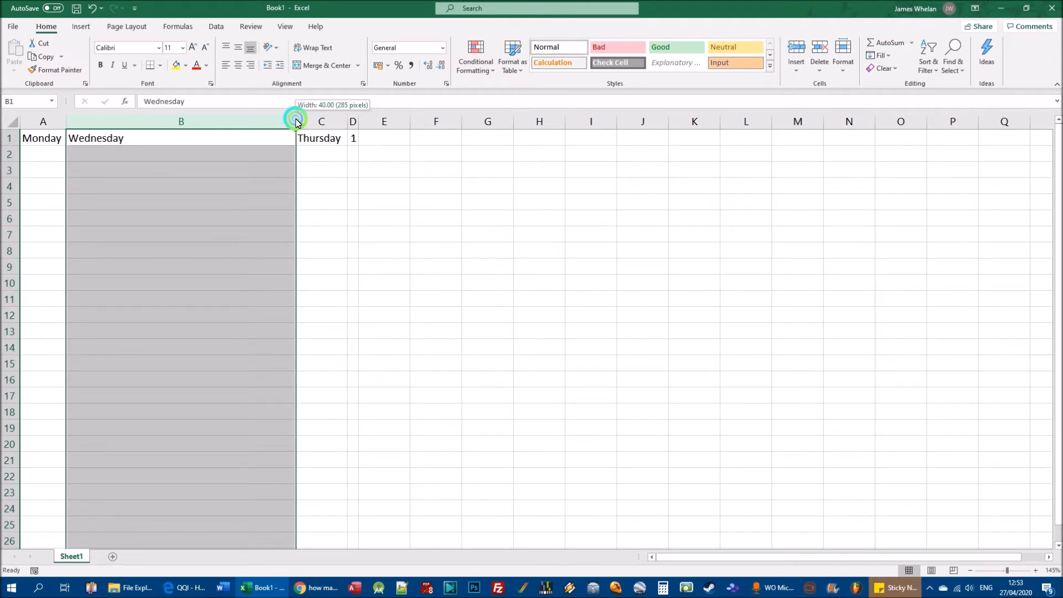
{"action": "left_click_drag", "start_coordinate": [297, 123], "coordinate": [296, 123]}
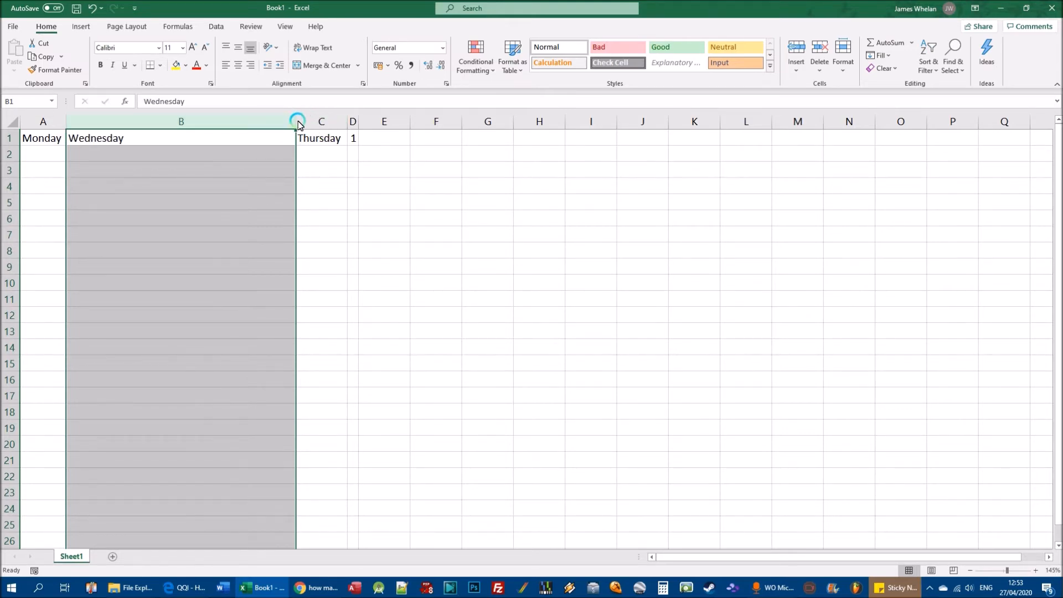
{"action": "left_click_drag", "start_coordinate": [296, 125], "coordinate": [296, 125]}
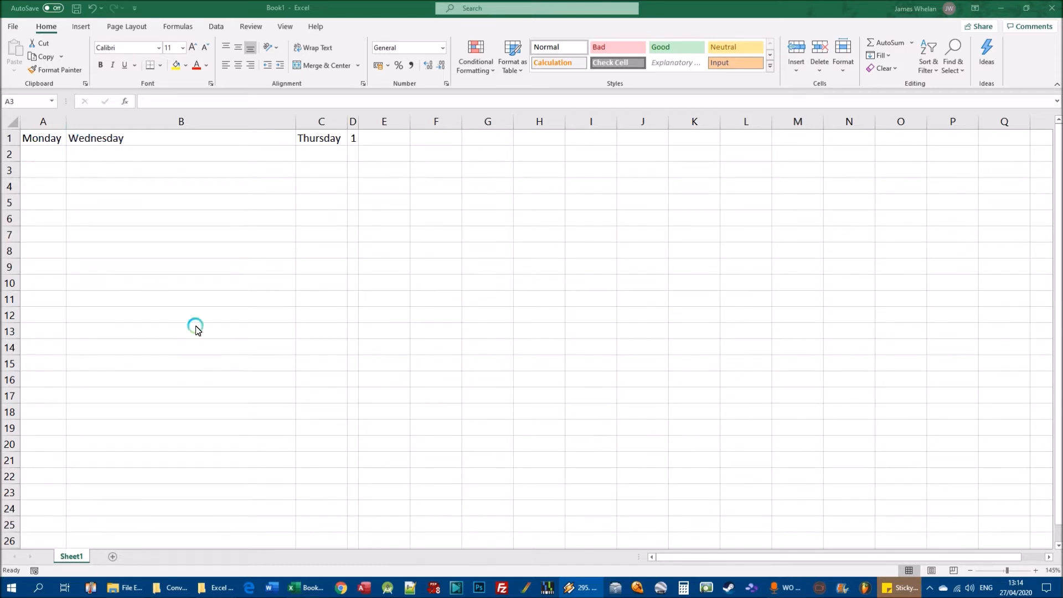
- Add a second, blank worksheet to the workbook
{"action": "left_click", "coordinate": [112, 557]}
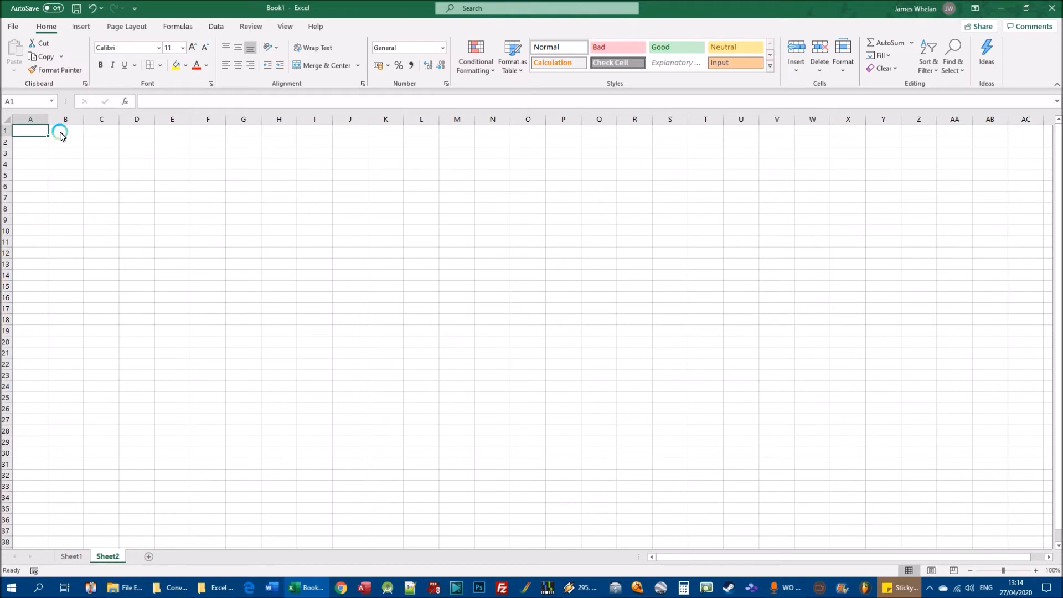
{"action": "scroll", "coordinate": [52, 136], "scroll_direction": "up", "scroll_amount": 4, "text": "ctrl"}
{"action": "scroll", "coordinate": [52, 136], "scroll_direction": "up", "scroll_amount": 7, "text": "ctrl"}
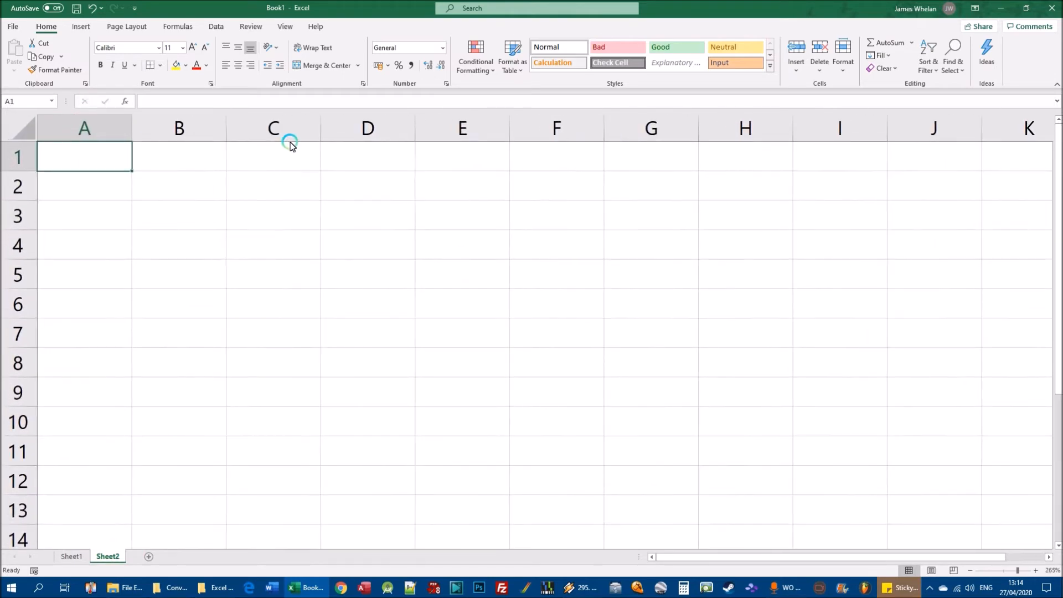
- Enter "Hello", 4568, a person's first name and "Thursday" in cells A1 to A4 of the new sheet
{"action": "type", "text": "Hello"}
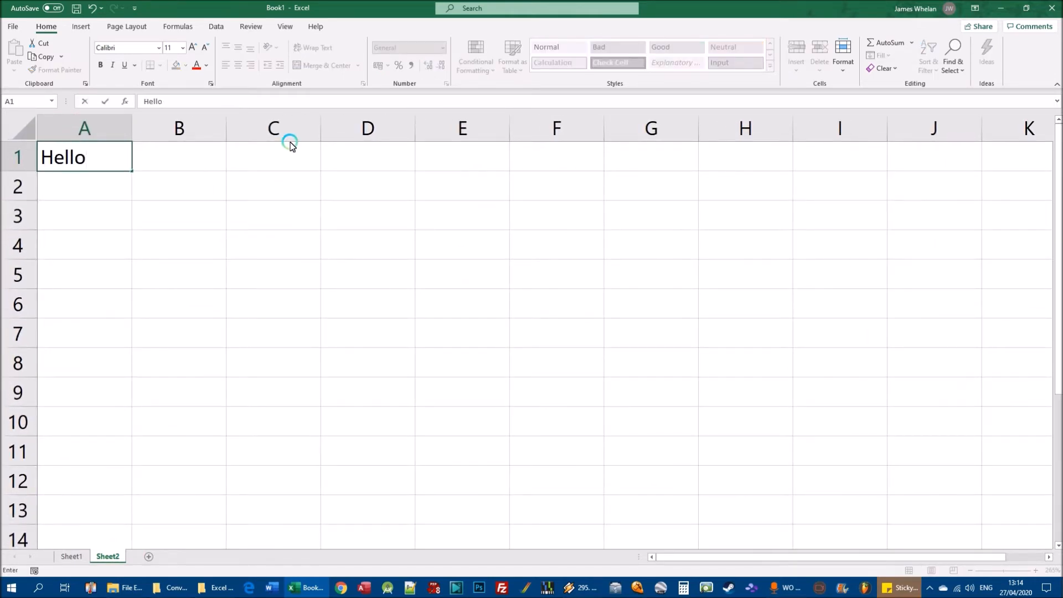
{"action": "key", "text": "Return"}
{"action": "type", "text": "4568"}
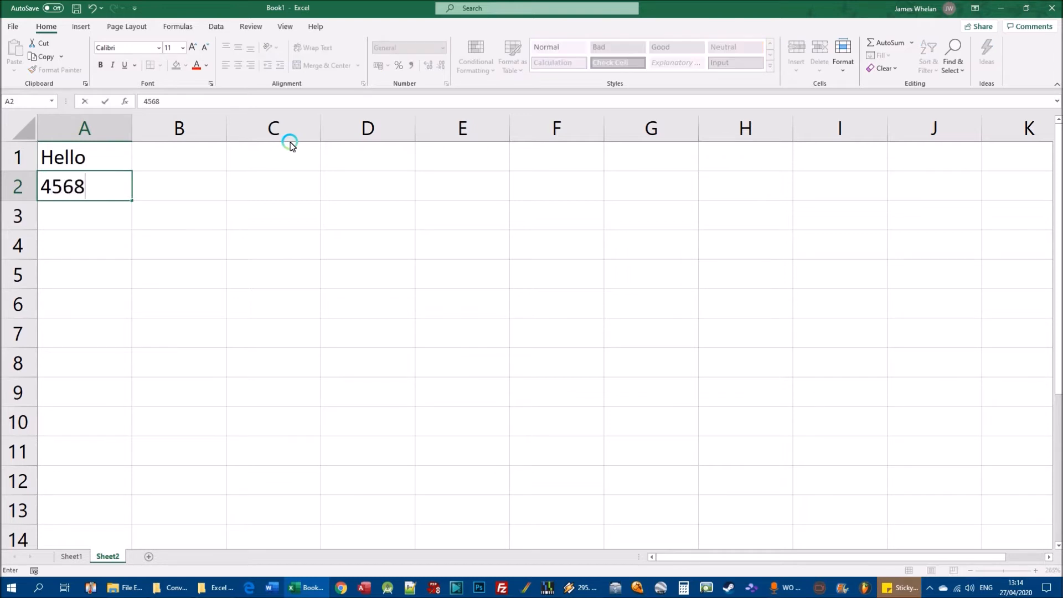
{"action": "key", "text": "Return"}
{"action": "type", "text": "James"}
{"action": "key", "text": "Return"}
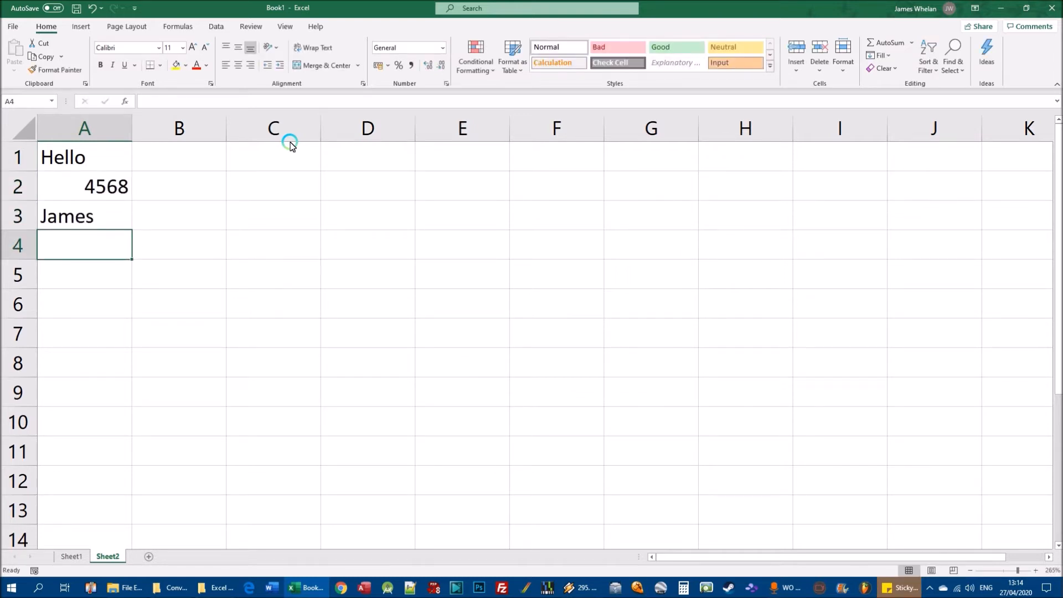
{"action": "type", "text": "Thu"}
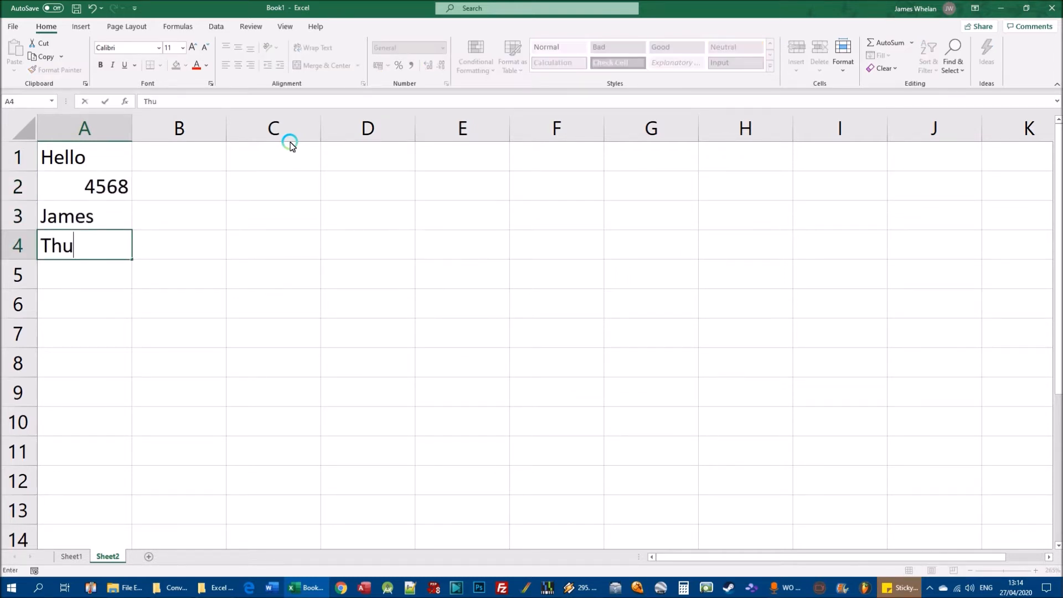
{"action": "type", "text": "rtsday"}
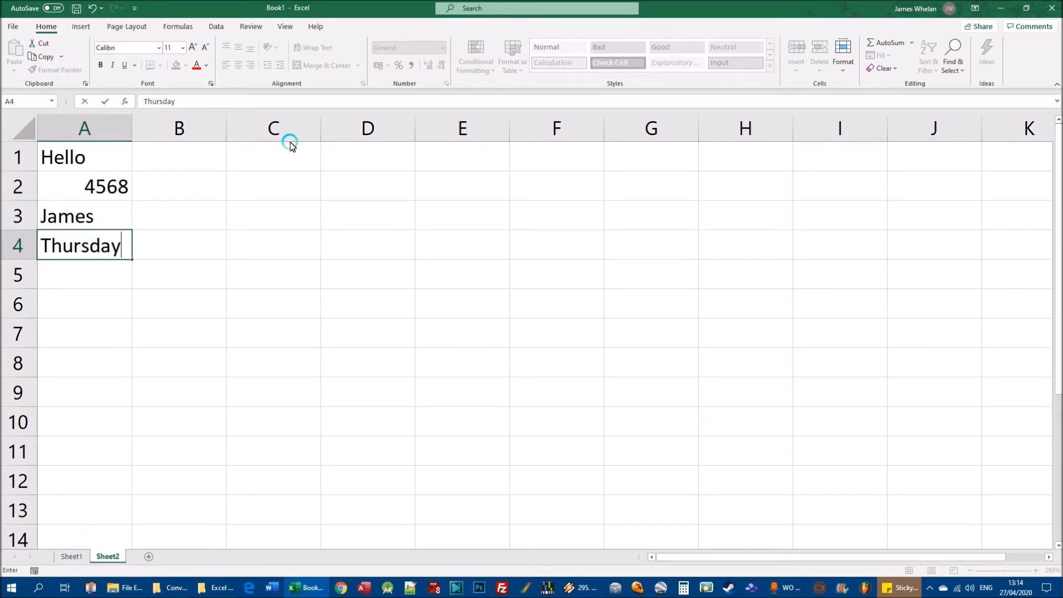
{"action": "key", "text": "Return"}
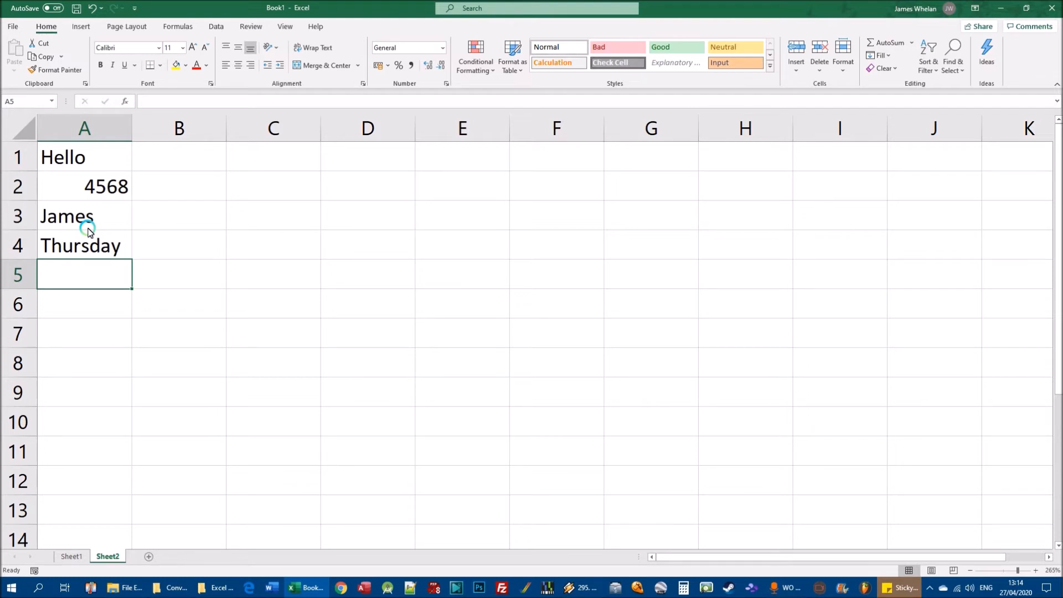
- Enter the date 24-04-2020 in cell A5, below "Thursday"
{"action": "type", "text": "24-04-2020"}
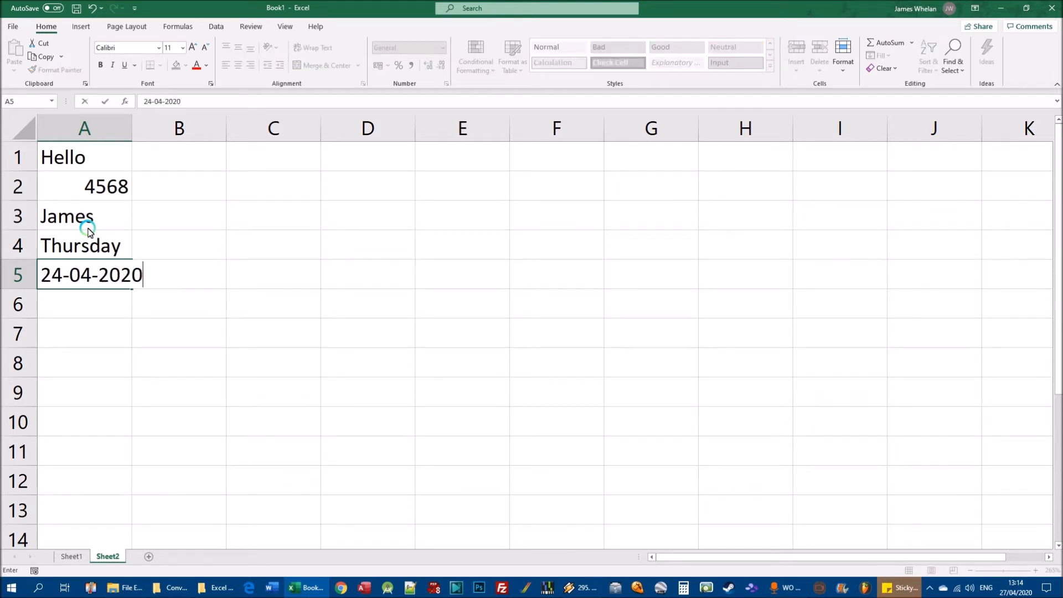
{"action": "left_click", "coordinate": [166, 292]}
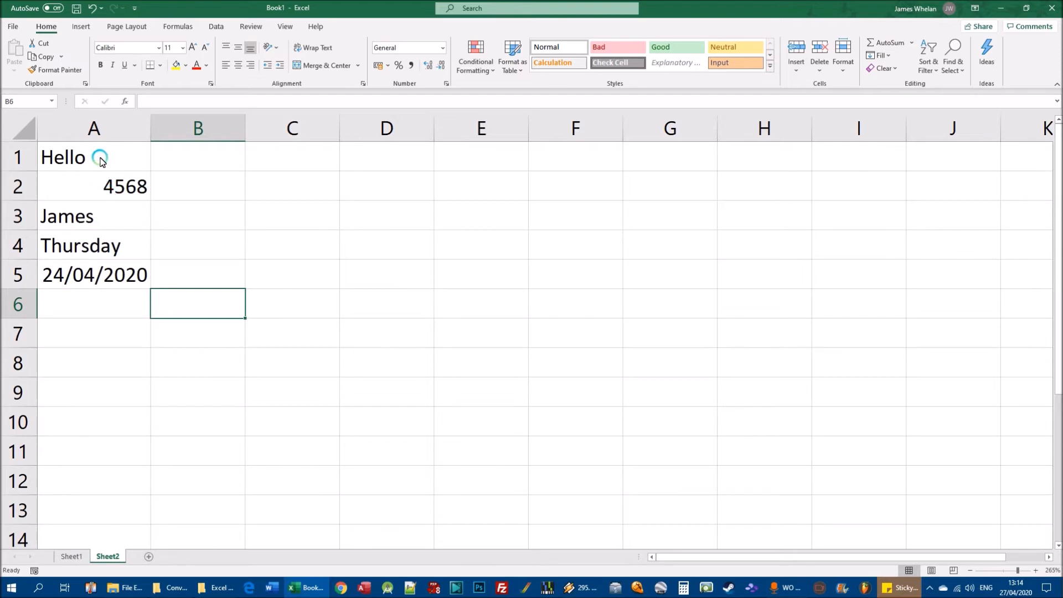
{"action": "left_click", "coordinate": [84, 164]}
{"action": "left_click", "coordinate": [87, 213]}
{"action": "left_click", "coordinate": [78, 279]}
{"action": "left_click", "coordinate": [88, 216]}
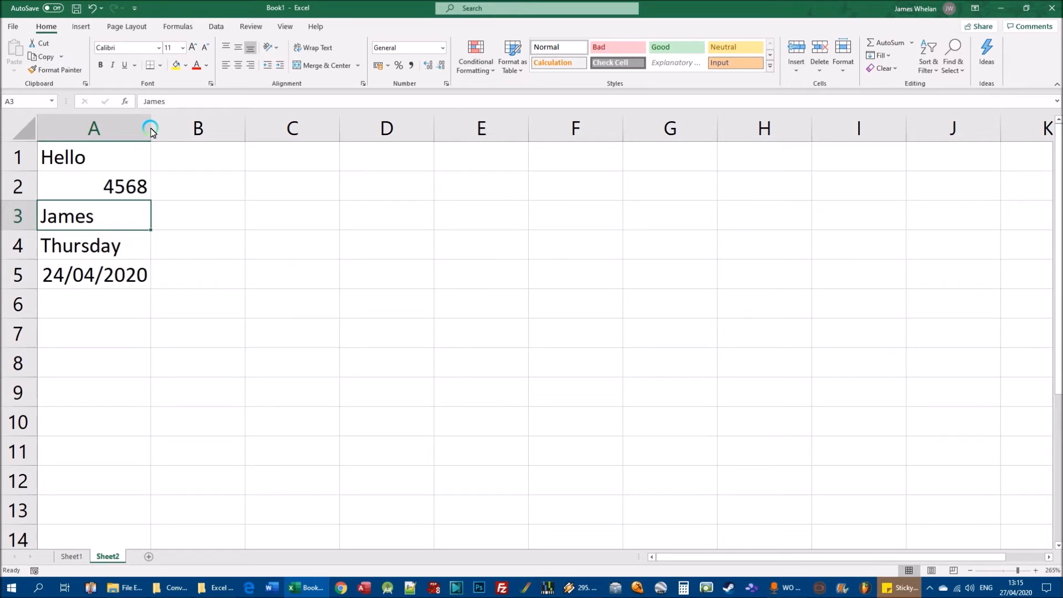
- Check the width read-out of column A and the height read-outs at the lower borders of rows 1 and 4
{"action": "left_click_drag", "start_coordinate": [151, 129], "coordinate": [150, 129]}
{"action": "left_click_drag", "start_coordinate": [17, 170], "coordinate": [18, 172]}
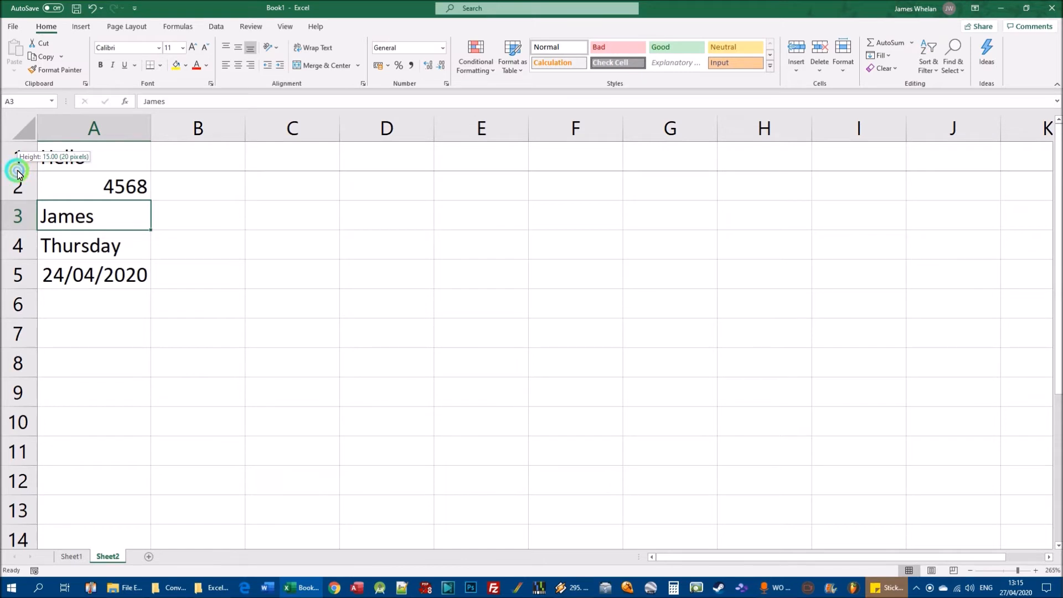
{"action": "left_click_drag", "start_coordinate": [18, 172], "coordinate": [18, 172]}
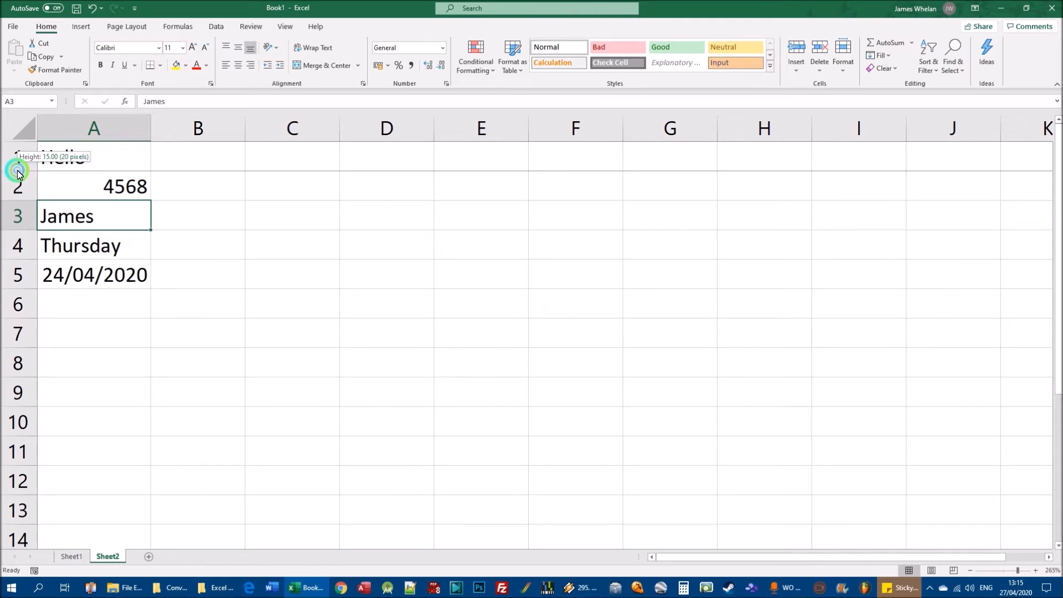
{"action": "left_click_drag", "start_coordinate": [18, 174], "coordinate": [18, 173]}
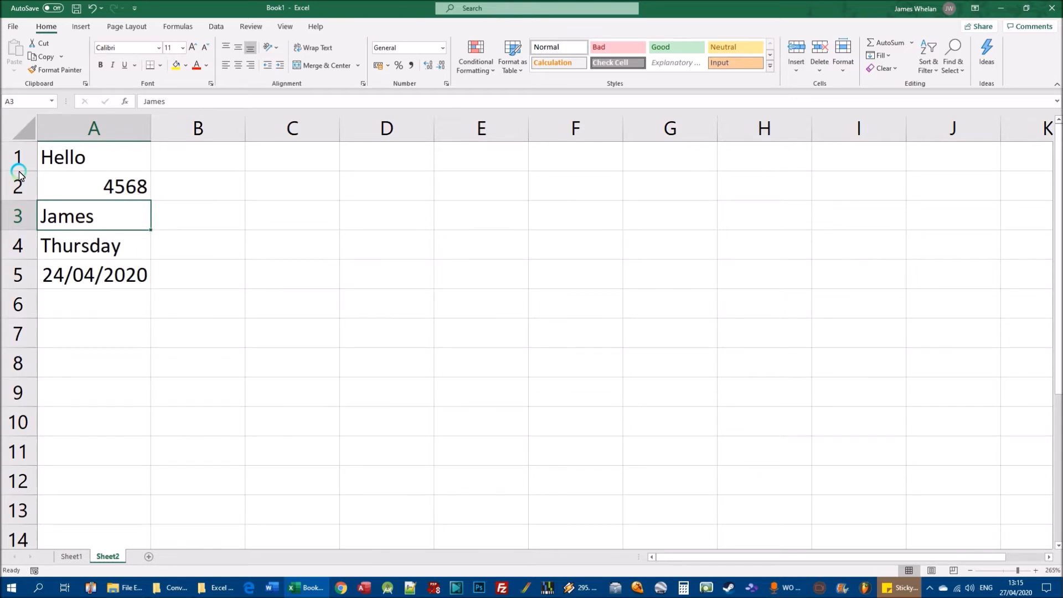
{"action": "left_click_drag", "start_coordinate": [19, 171], "coordinate": [19, 172]}
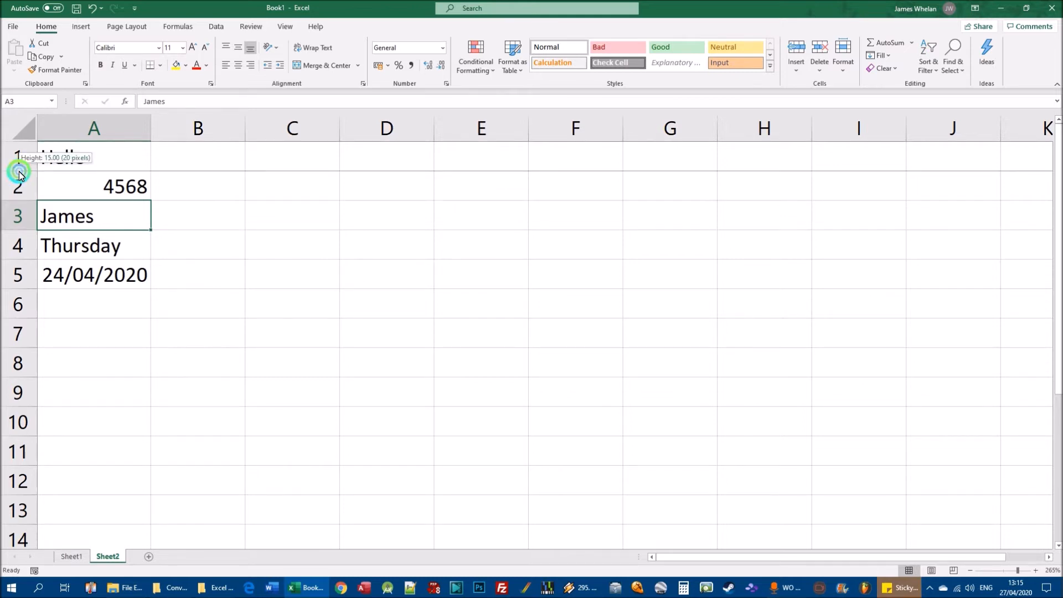
{"action": "left_click_drag", "start_coordinate": [18, 173], "coordinate": [19, 172]}
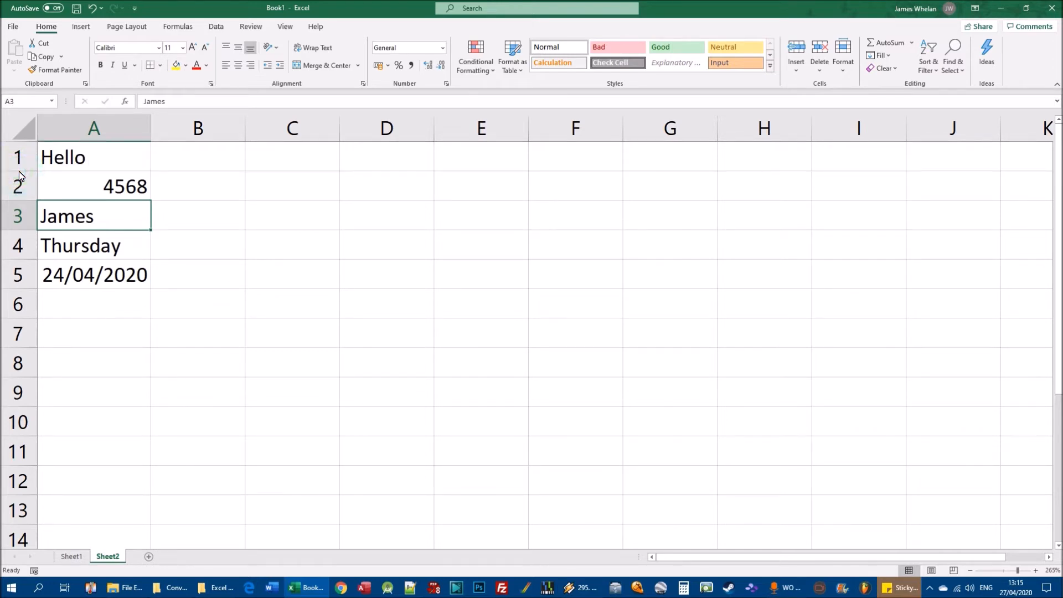
{"action": "left_click", "coordinate": [18, 172]}
{"action": "left_click_drag", "start_coordinate": [20, 258], "coordinate": [21, 260]}
- Set the font size of "Hello" in cell A1 to 24
{"action": "left_click", "coordinate": [105, 163]}
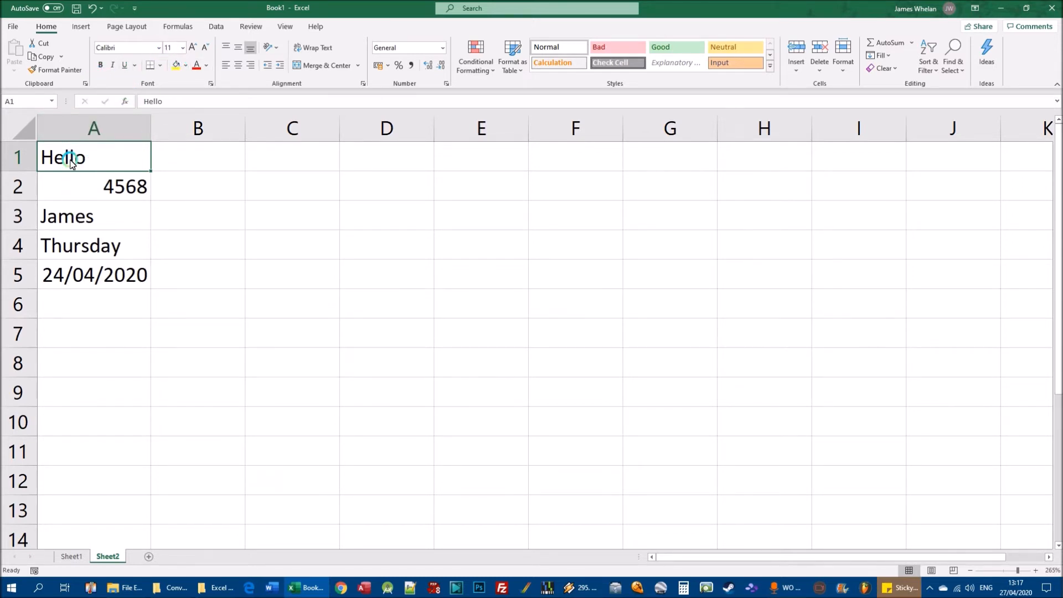
{"action": "left_click", "coordinate": [184, 48]}
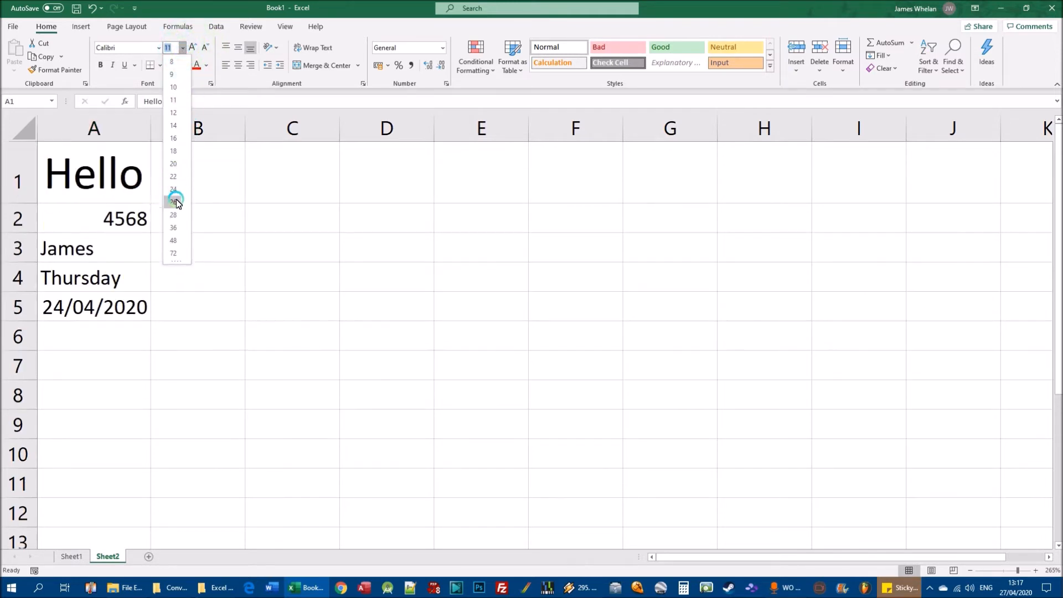
{"action": "left_click", "coordinate": [185, 192]}
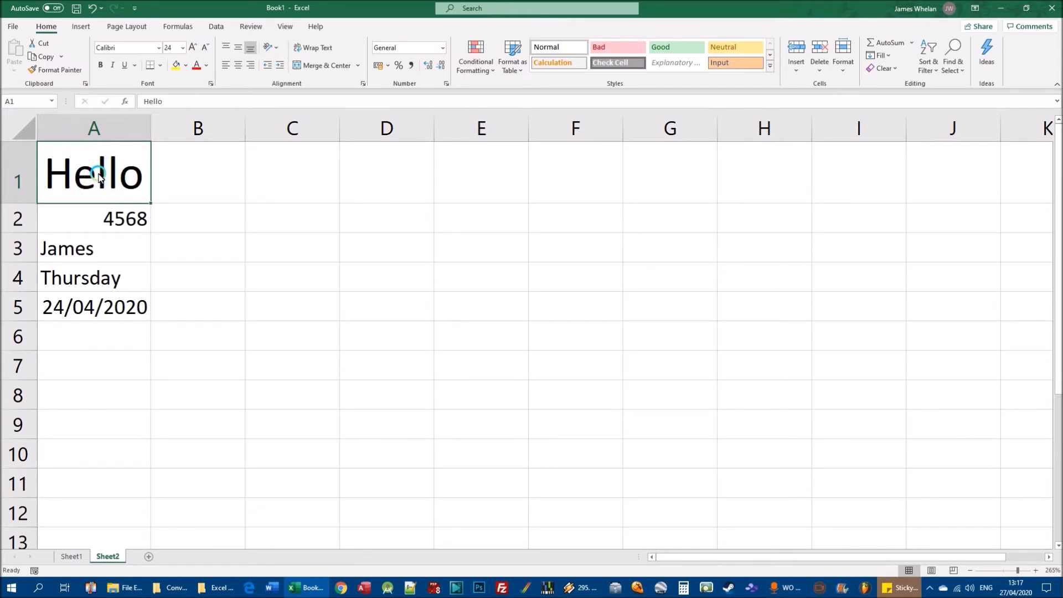
- Compare the entries in cells A1 to A5 and check the height read-out at the lower border of row 1
{"action": "left_click", "coordinate": [104, 216]}
{"action": "left_click", "coordinate": [86, 247]}
{"action": "left_click", "coordinate": [88, 276]}
{"action": "left_click", "coordinate": [98, 296]}
{"action": "left_click", "coordinate": [92, 274]}
{"action": "left_click", "coordinate": [87, 246]}
{"action": "left_click", "coordinate": [104, 172]}
{"action": "left_click", "coordinate": [98, 177]}
{"action": "left_click", "coordinate": [28, 207]}
{"action": "left_click", "coordinate": [98, 193]}
{"action": "left_click_drag", "start_coordinate": [18, 204], "coordinate": [19, 205]}
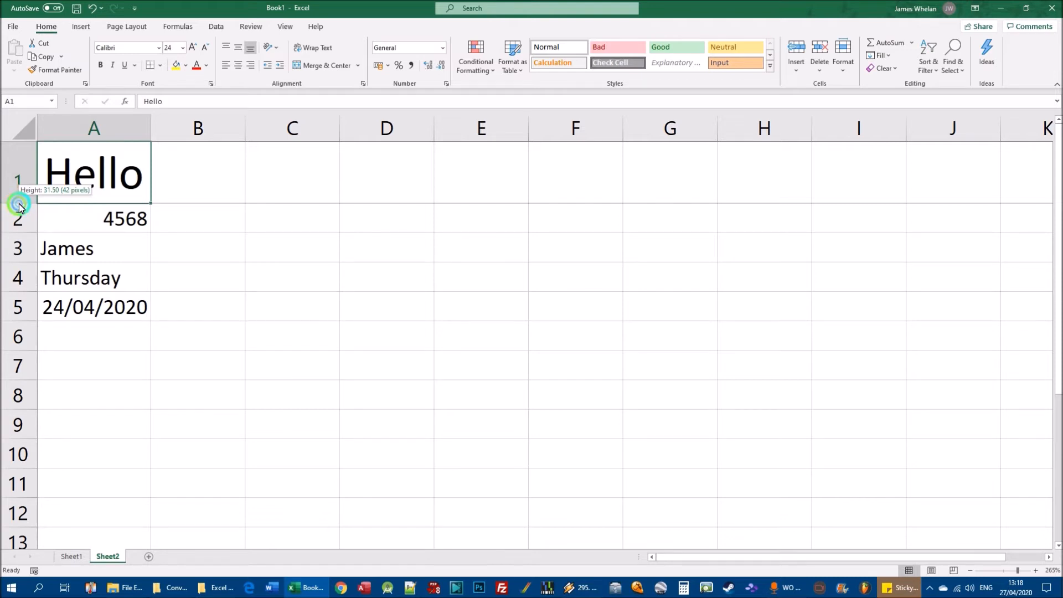
{"action": "mouse_move", "coordinate": [18, 207]}
{"action": "left_mouse_down"}
{"action": "mouse_move", "coordinate": [18, 277]}
{"action": "mouse_move", "coordinate": [441, 285]}
{"action": "mouse_move", "coordinate": [69, 277]}
{"action": "mouse_move", "coordinate": [420, 274]}
{"action": "mouse_move", "coordinate": [24, 273]}
{"action": "mouse_move", "coordinate": [17, 185]}
{"action": "mouse_move", "coordinate": [20, 204]}
{"action": "left_mouse_up"}
- Make row 1 about twice as tall by hand, and autofit its height back to its contents
{"action": "mouse_move", "coordinate": [15, 254]}
{"action": "left_mouse_down"}
{"action": "mouse_move", "coordinate": [15, 203]}
{"action": "mouse_move", "coordinate": [18, 273]}
{"action": "left_mouse_up"}
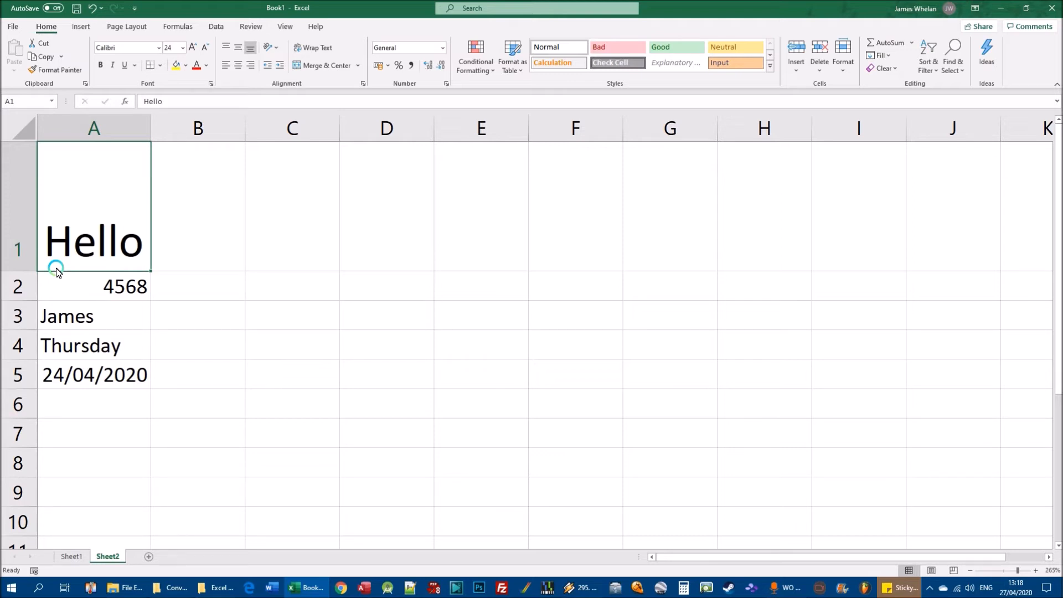
{"action": "left_click", "coordinate": [22, 266]}
{"action": "double_click", "coordinate": [17, 271]}
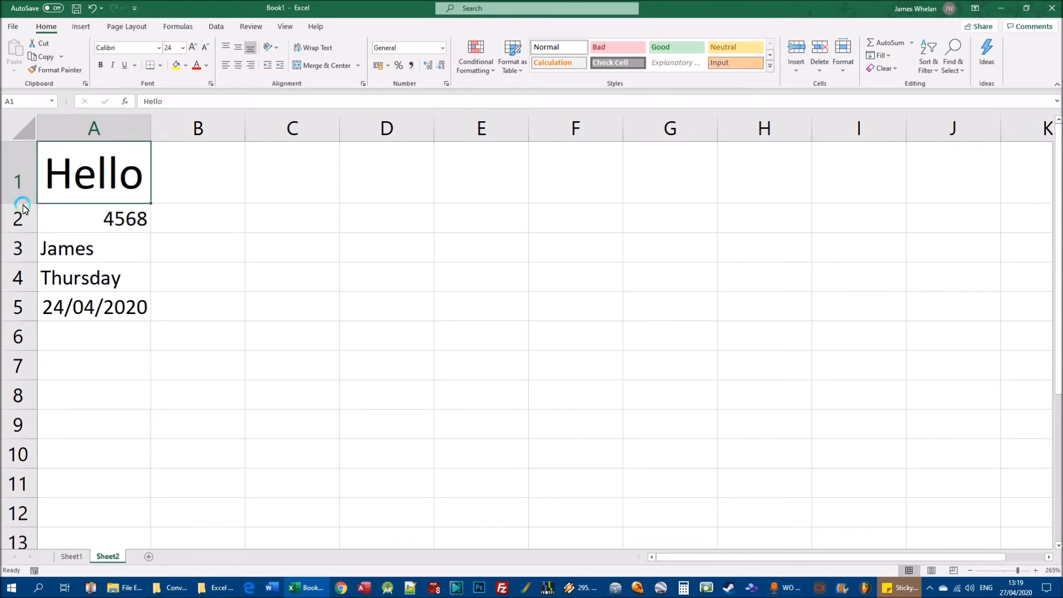
- Make row 1 much taller than its text, try centred horizontal alignment on A1, and set the cell to left alignment
{"action": "left_click_drag", "start_coordinate": [19, 201], "coordinate": [35, 305]}
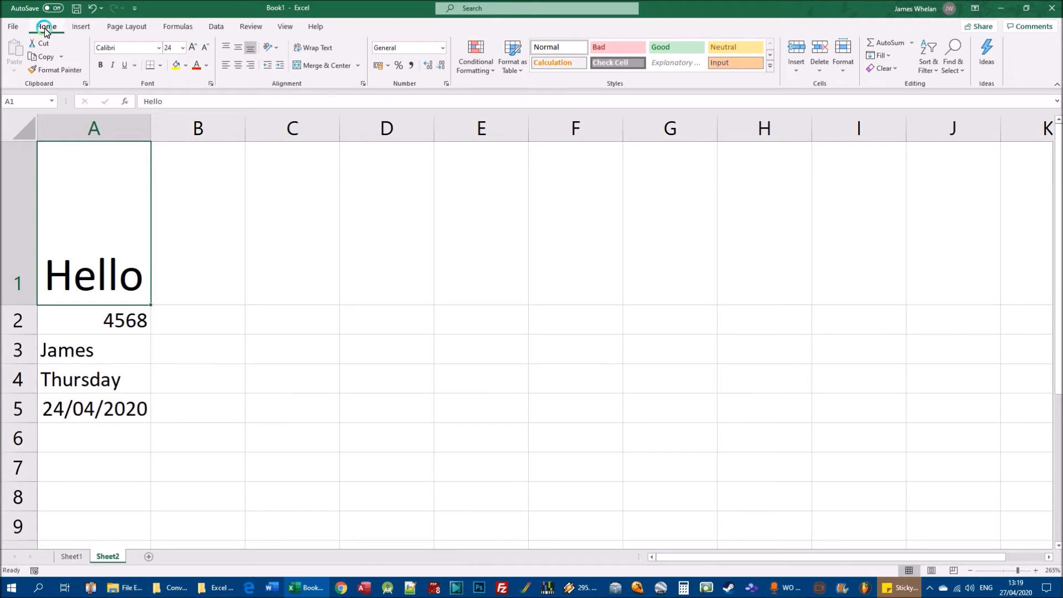
{"action": "left_click", "coordinate": [228, 70]}
{"action": "left_click", "coordinate": [239, 70]}
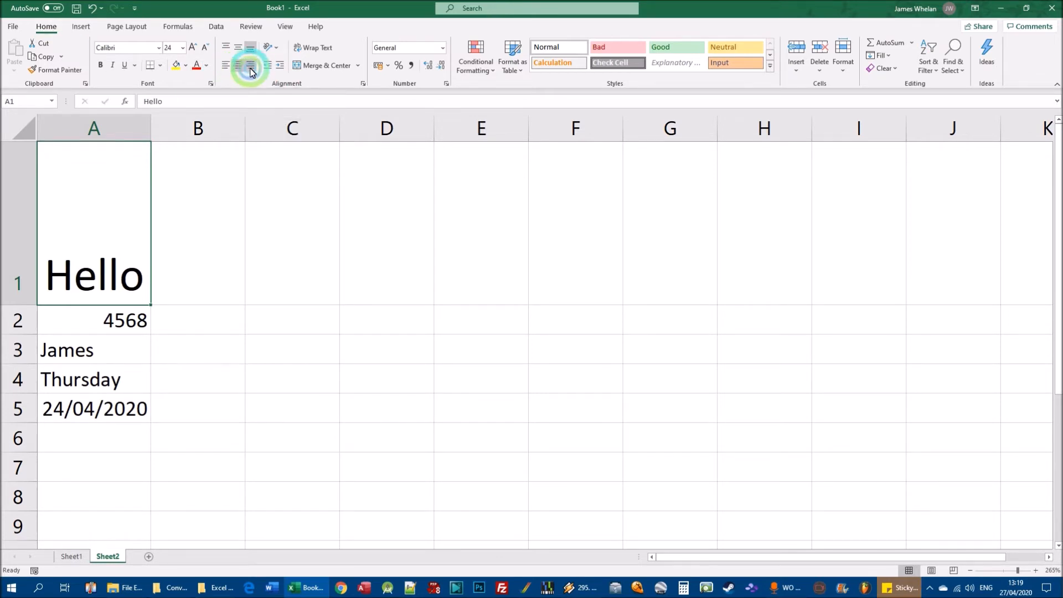
{"action": "left_click", "coordinate": [226, 65]}
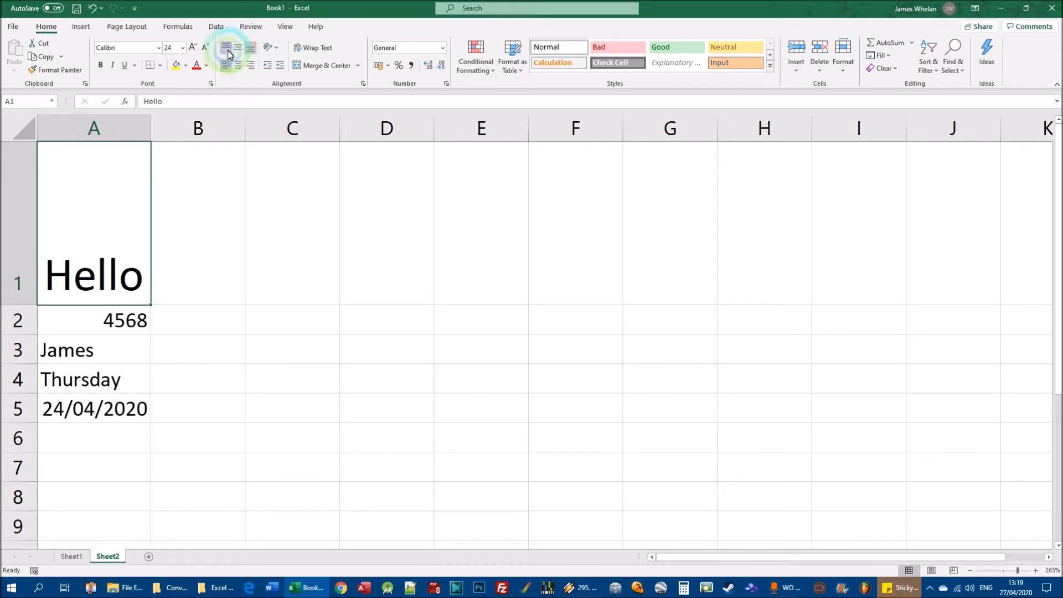
{"action": "left_click", "coordinate": [294, 128]}
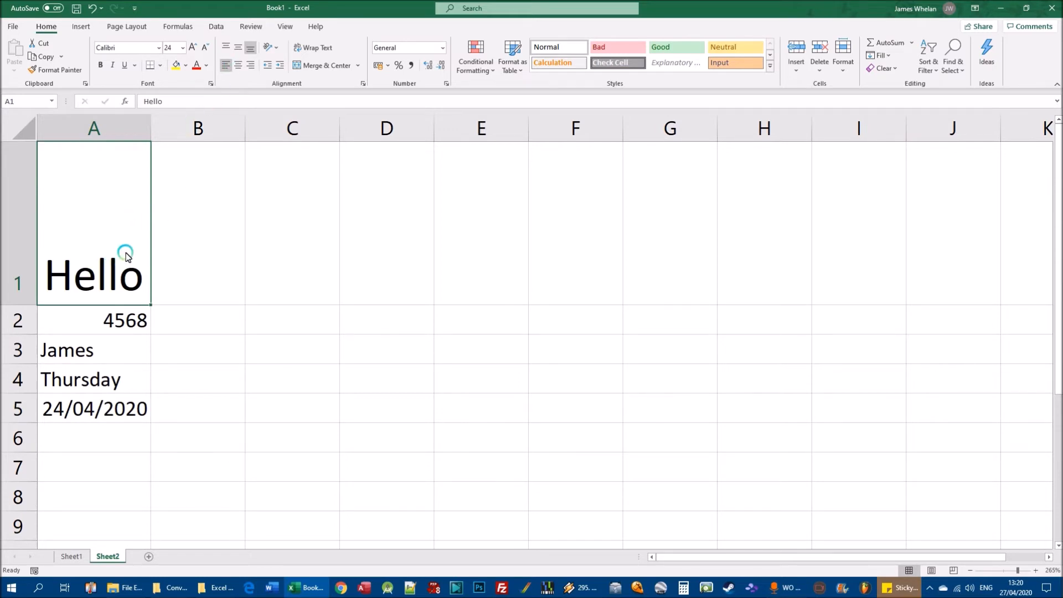
- Try middle vertical alignment on "Hello" in cell A1, and align the text to the top of the cell
{"action": "left_click", "coordinate": [90, 285]}
{"action": "left_click", "coordinate": [255, 56]}
{"action": "left_click", "coordinate": [60, 279]}
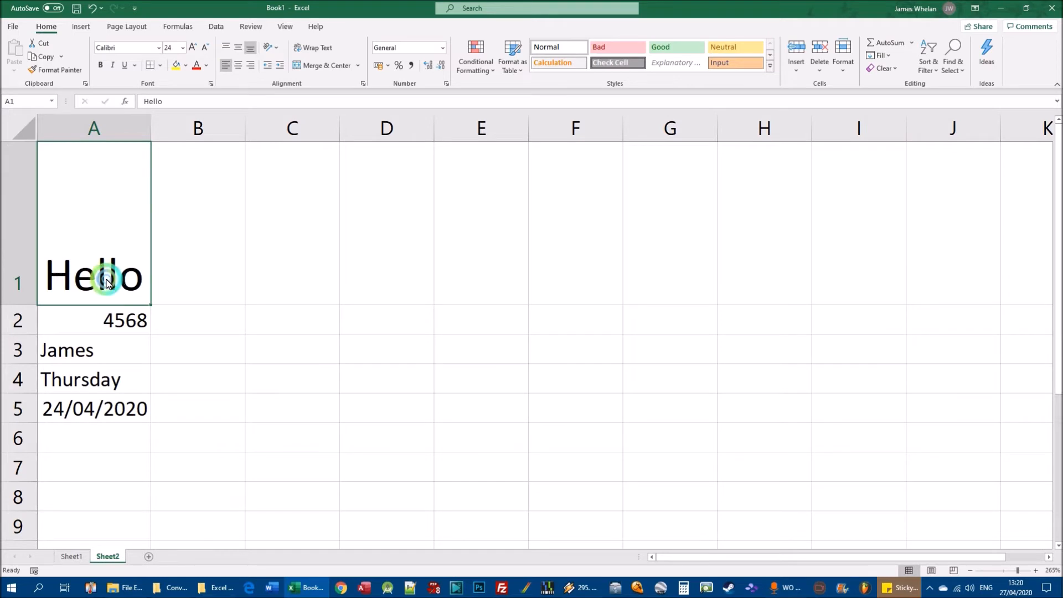
{"action": "left_click", "coordinate": [237, 50]}
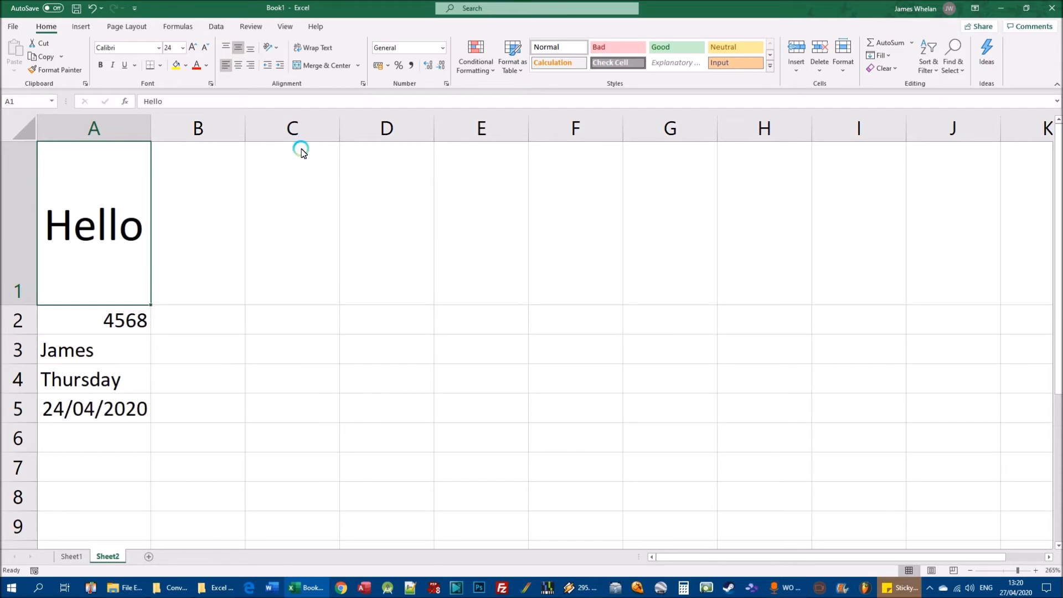
{"action": "left_click", "coordinate": [227, 49]}
{"action": "left_click", "coordinate": [127, 252]}
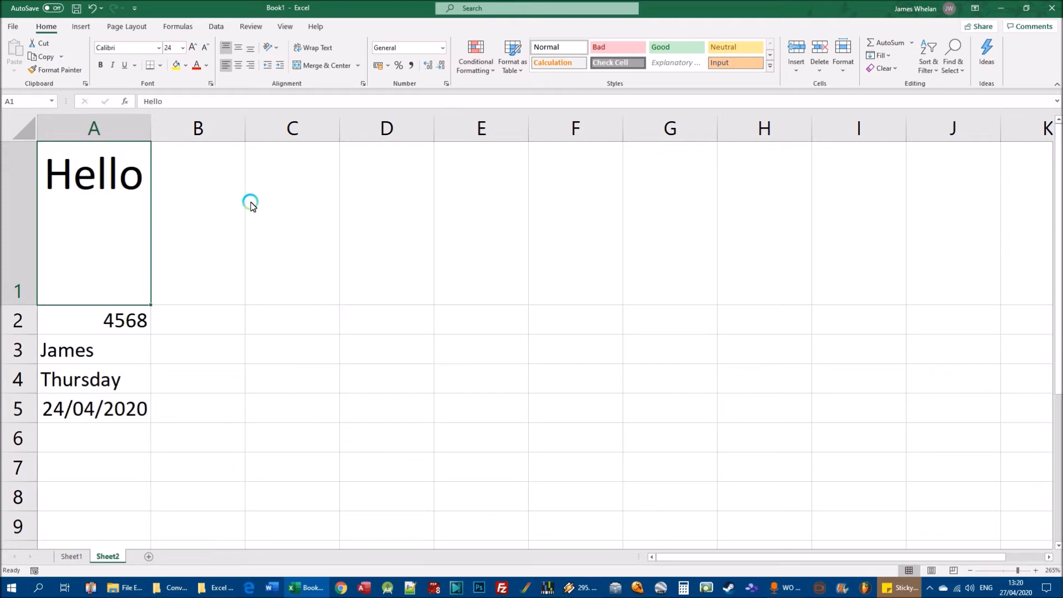
- Align cells B1 to F1 vertically to the middle, and enter 5, 2 and "Hi" in cells B1, C1 and D1
{"action": "left_click_drag", "start_coordinate": [181, 224], "coordinate": [563, 226]}
{"action": "left_click", "coordinate": [238, 48]}
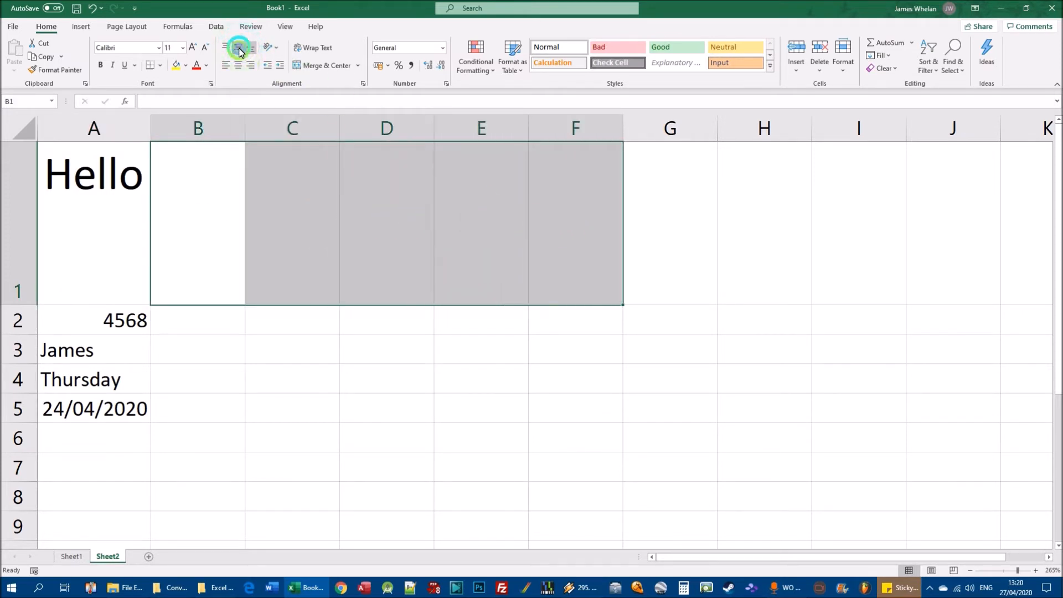
{"action": "left_click", "coordinate": [201, 205]}
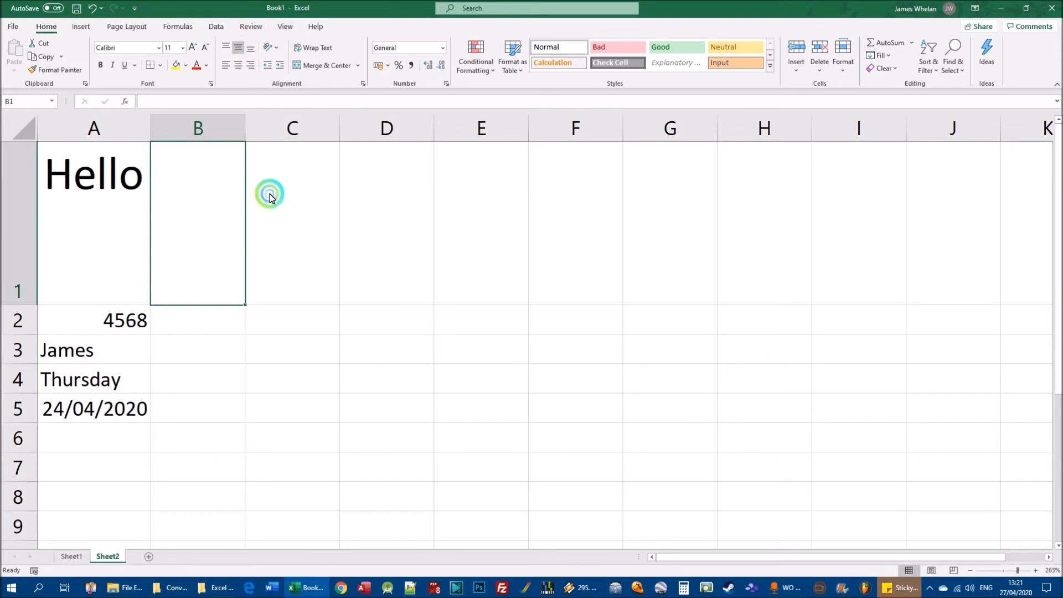
{"action": "type", "text": "5"}
{"action": "left_click", "coordinate": [334, 188]}
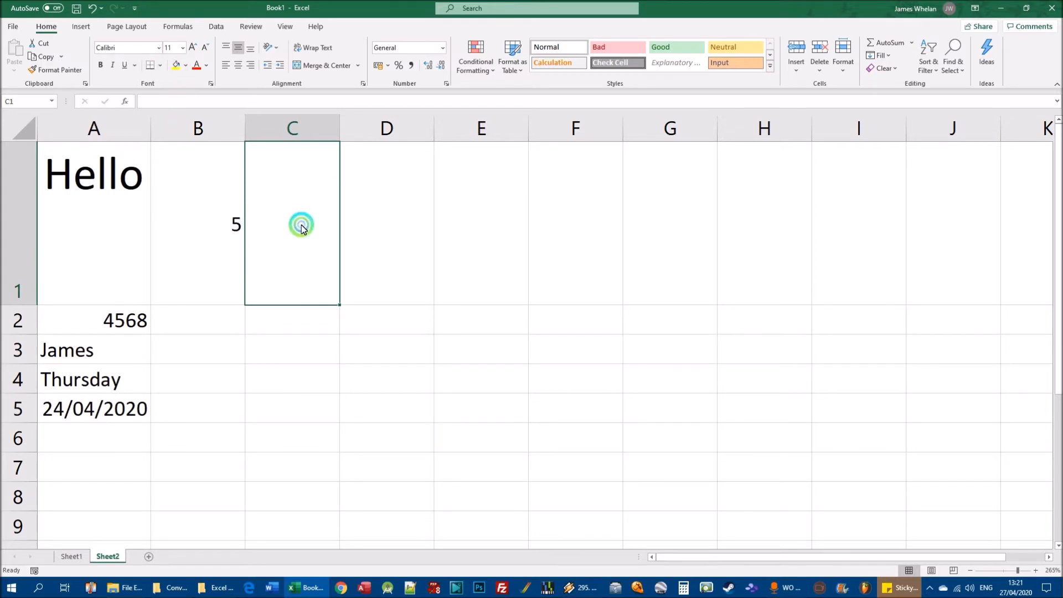
{"action": "type", "text": "2"}
{"action": "key", "text": "Return"}
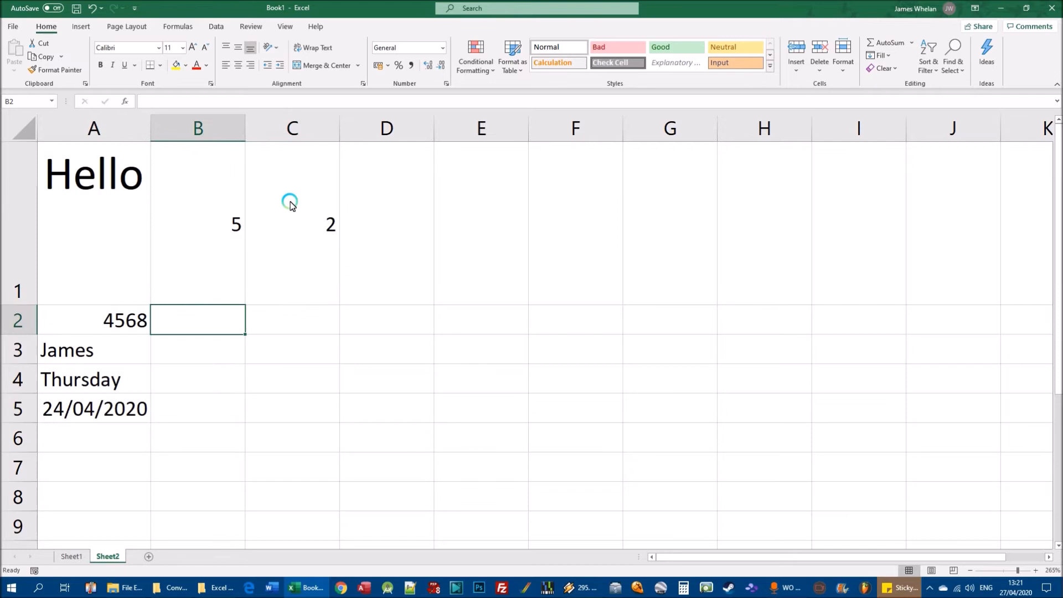
{"action": "left_click", "coordinate": [393, 229]}
{"action": "type", "text": "Hi"}
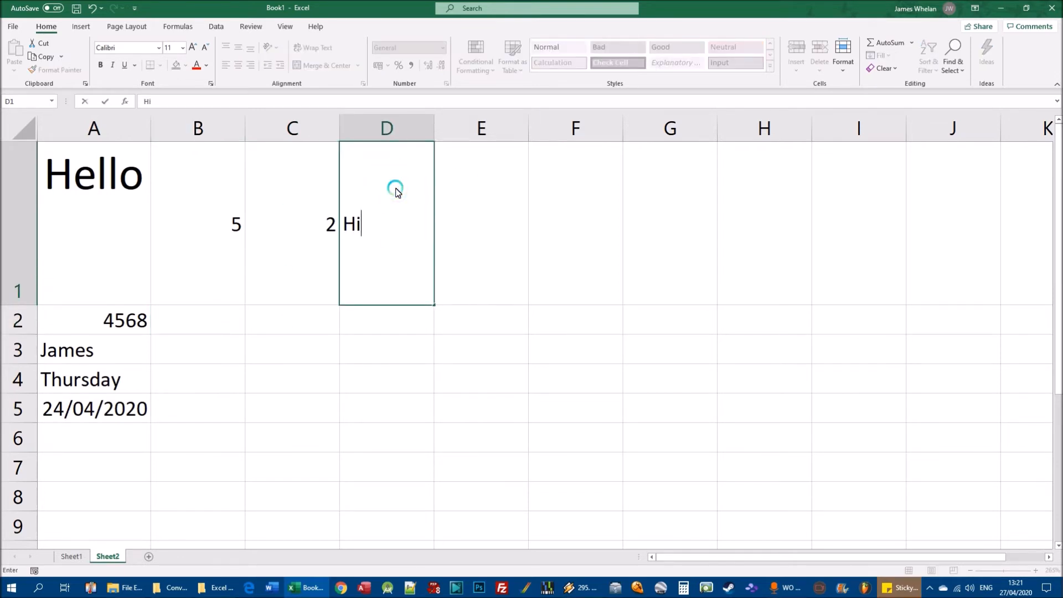
{"action": "key", "text": "Return"}
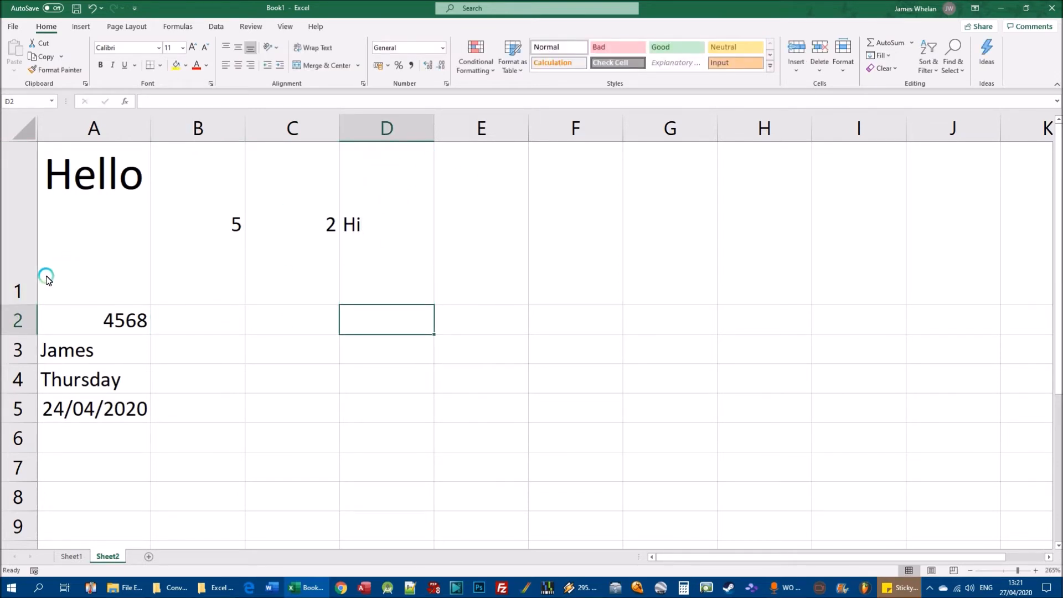
- Reduce the height of row 1 by hand to about 34.5, and compare the sizing options offered for row 1 and column B
{"action": "left_click_drag", "start_coordinate": [24, 305], "coordinate": [29, 210]}
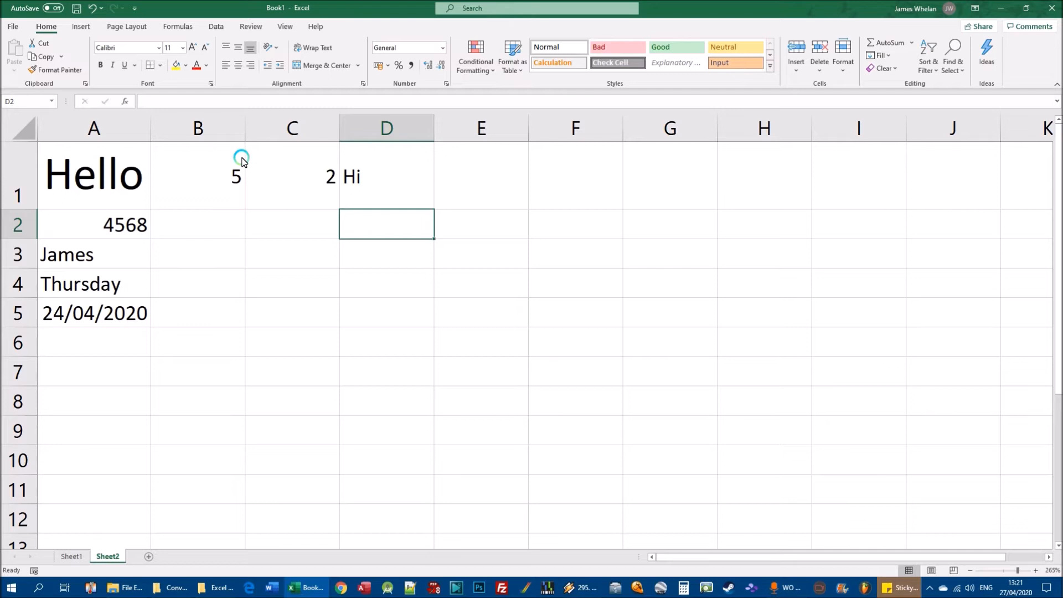
{"action": "right_click", "coordinate": [30, 191]}
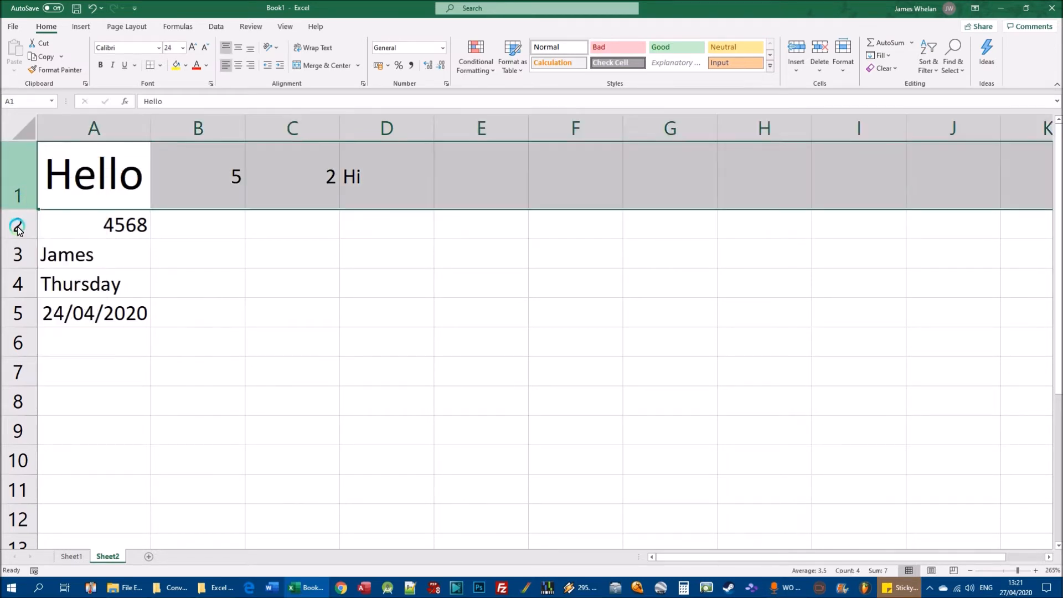
{"action": "right_click", "coordinate": [18, 231]}
{"action": "right_click", "coordinate": [12, 250]}
{"action": "right_click", "coordinate": [26, 180]}
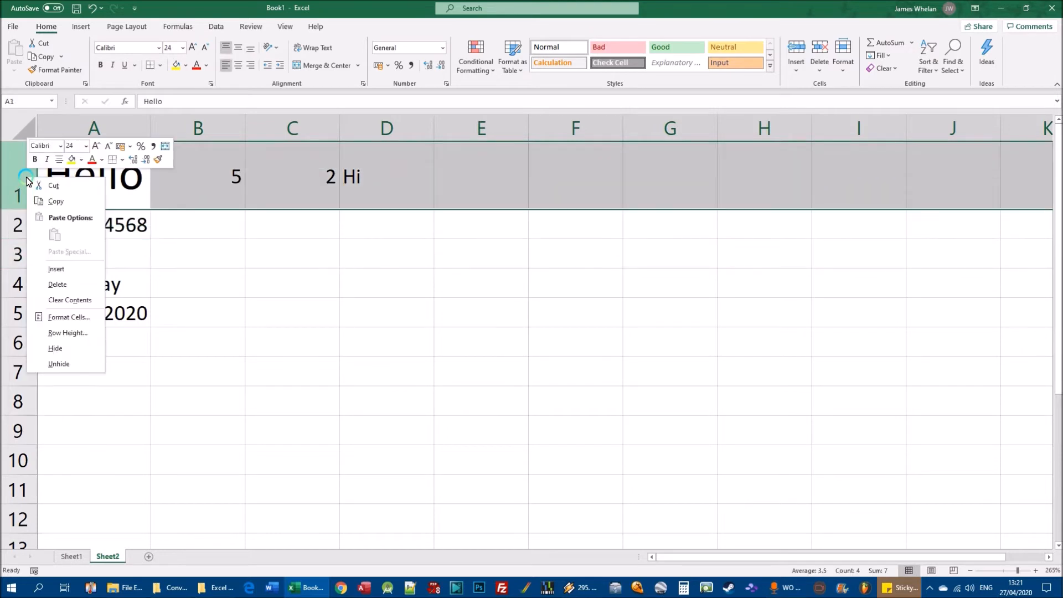
{"action": "right_click", "coordinate": [26, 180]}
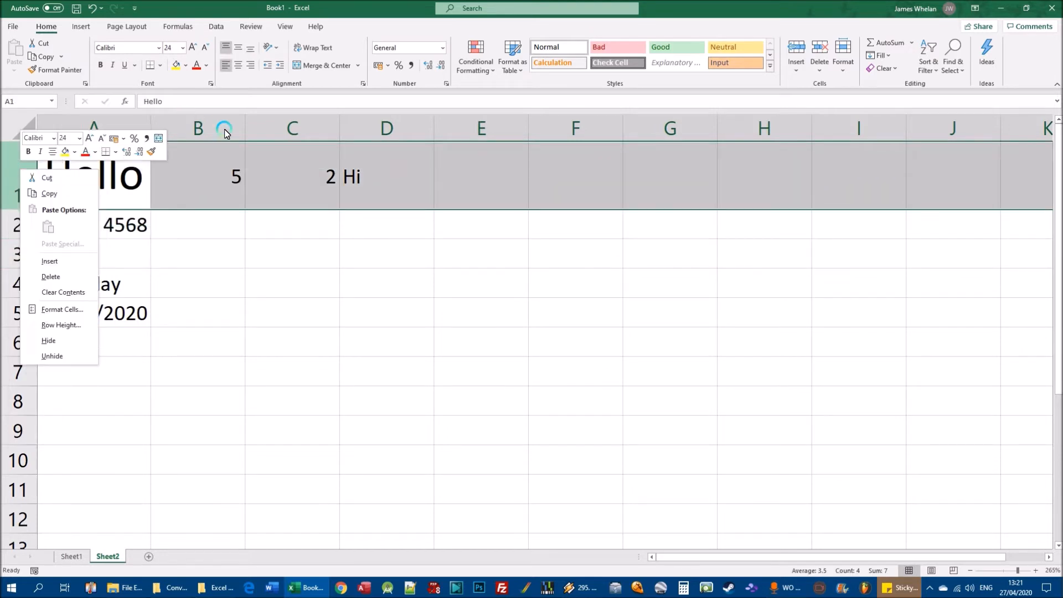
{"action": "right_click", "coordinate": [218, 129]}
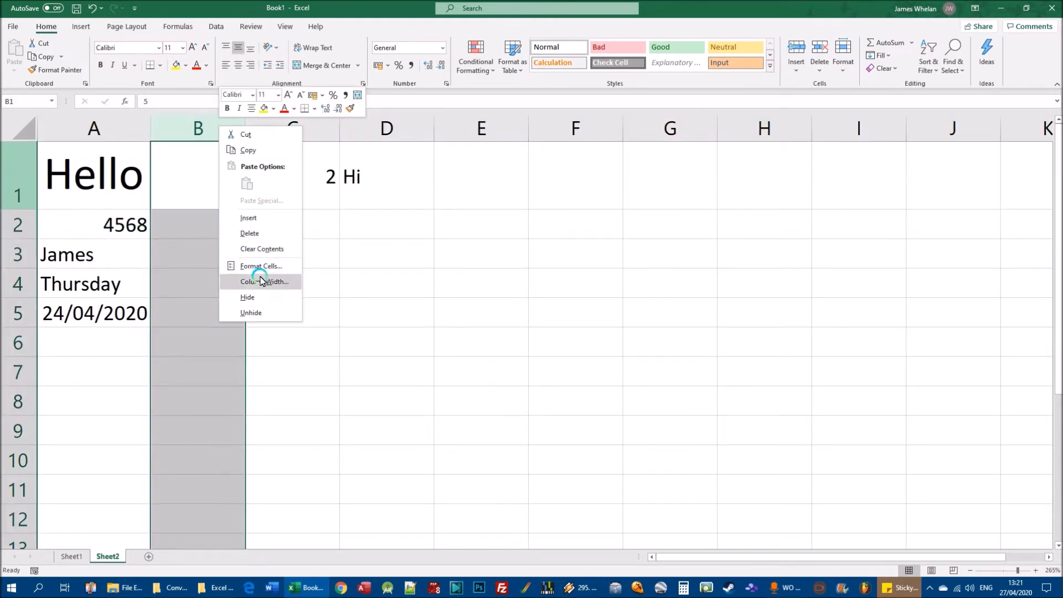
- Give row 1 a larger exact height through the Row Height dialog
{"action": "right_click", "coordinate": [17, 175]}
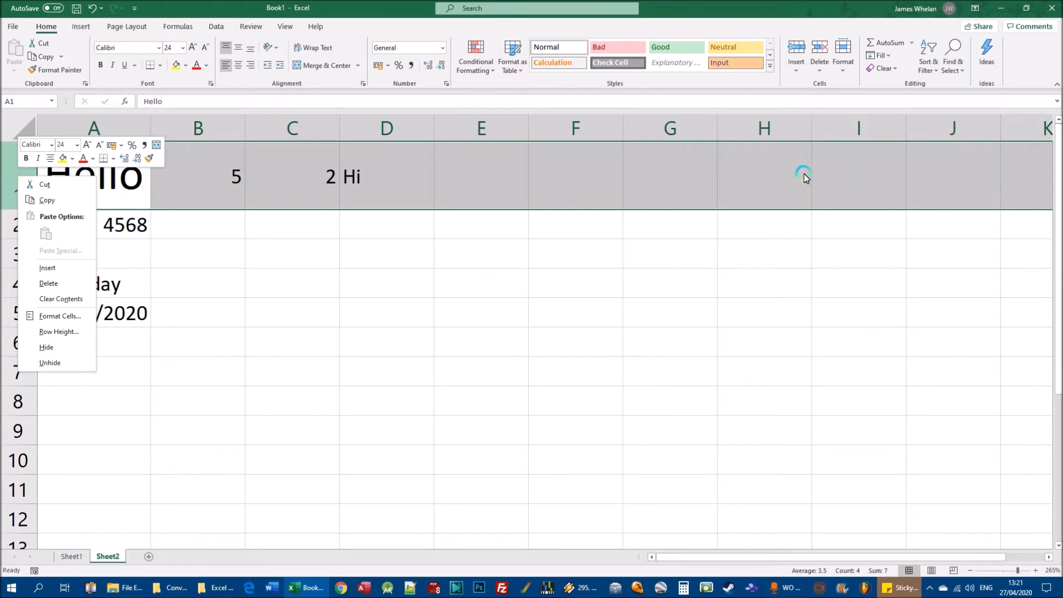
{"action": "left_click", "coordinate": [57, 332]}
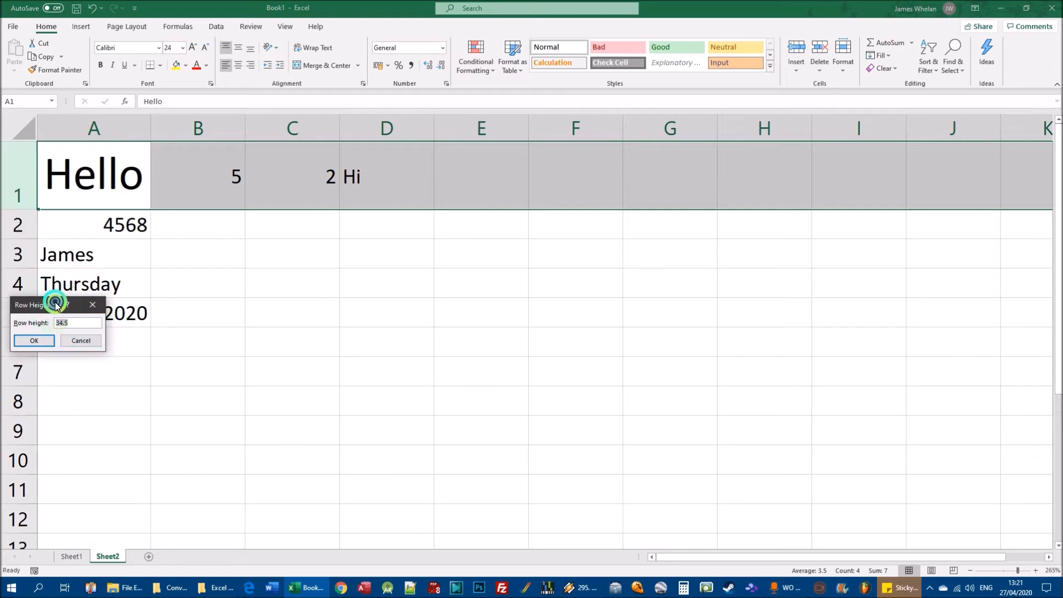
{"action": "left_click_drag", "start_coordinate": [48, 301], "coordinate": [411, 218]}
{"action": "left_click", "coordinate": [443, 233]}
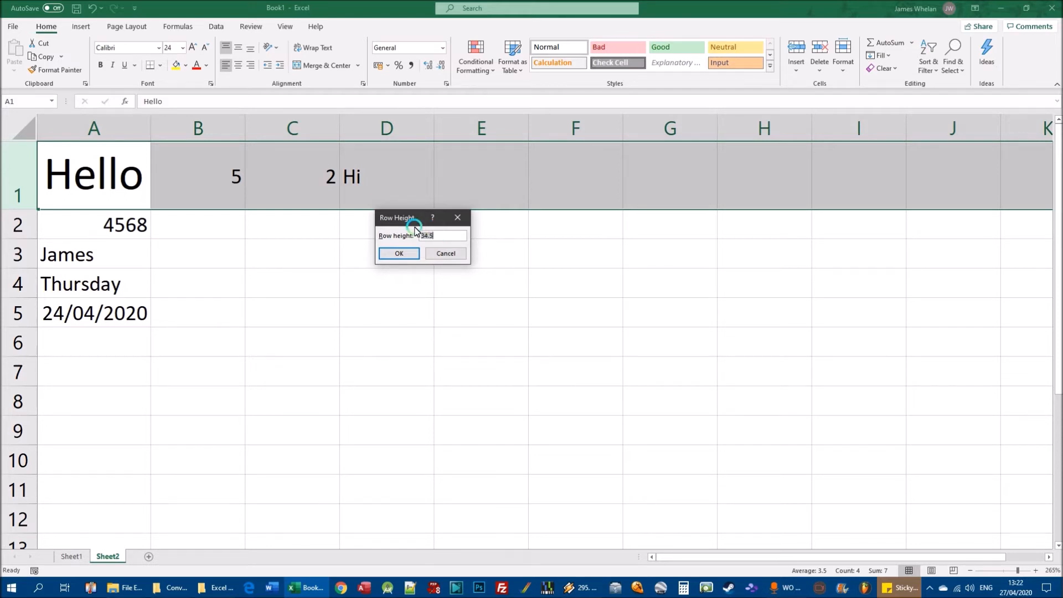
{"action": "left_click", "coordinate": [404, 255]}
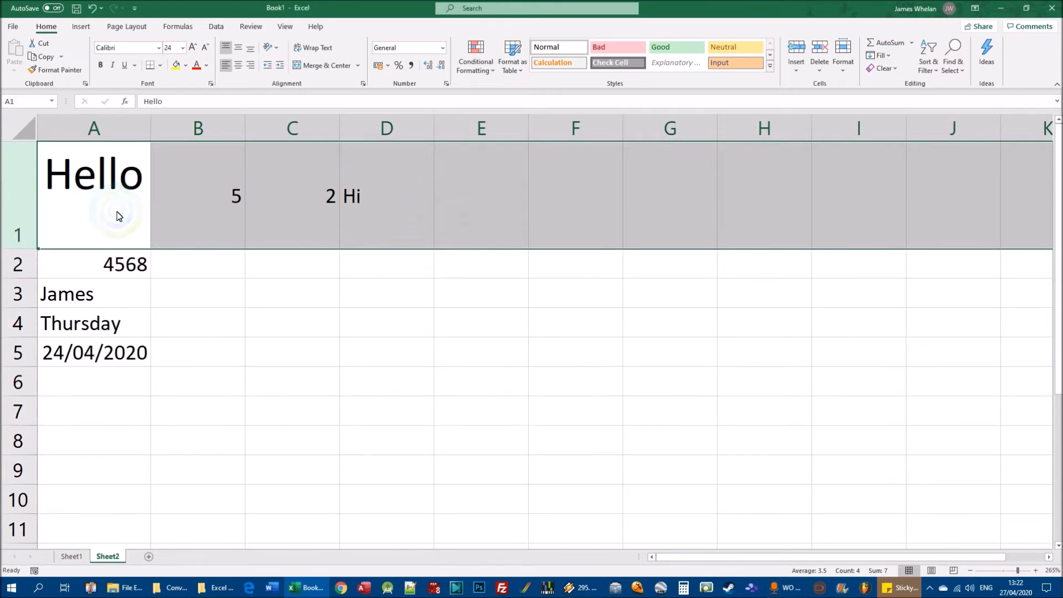
- Set the exact height of row 1 to 100
{"action": "right_click", "coordinate": [18, 221]}
{"action": "left_click", "coordinate": [61, 373]}
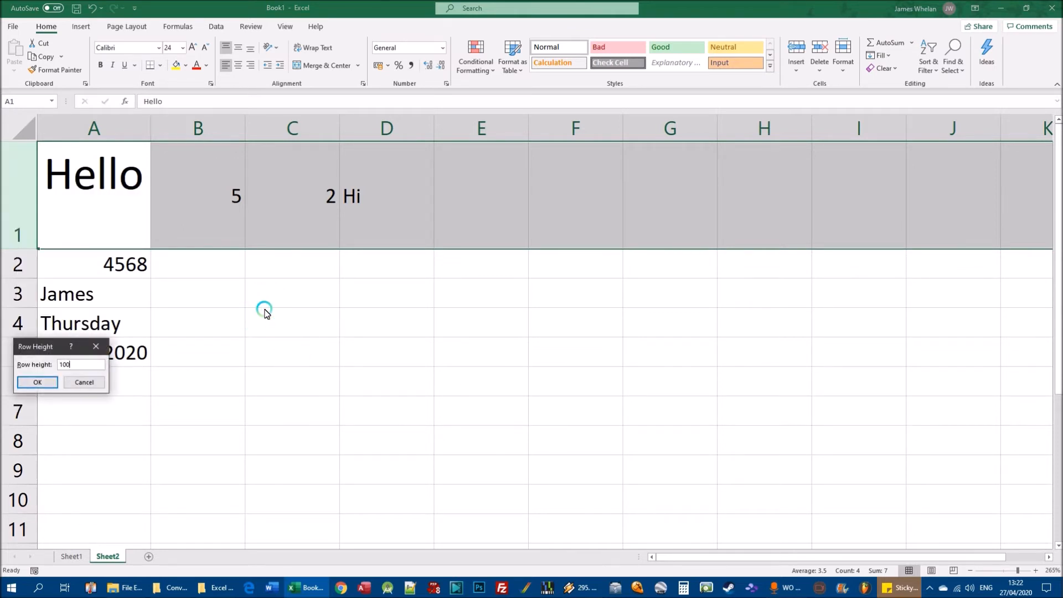
{"action": "left_click", "coordinate": [37, 382]}
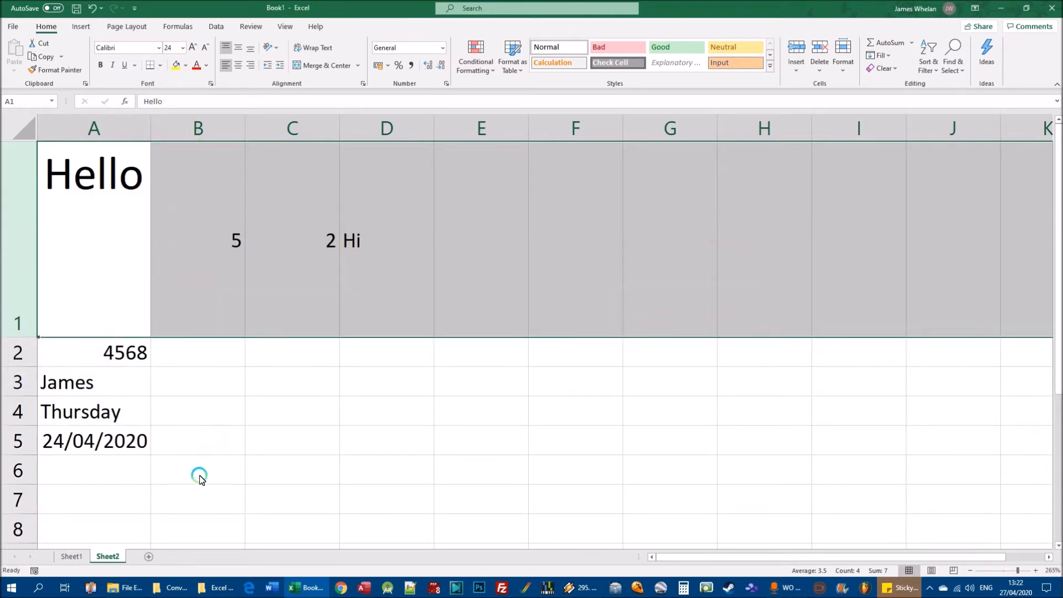
- Collapse row 1 by setting its height to 0, and bring it back by autofitting the row height
{"action": "right_click", "coordinate": [18, 244]}
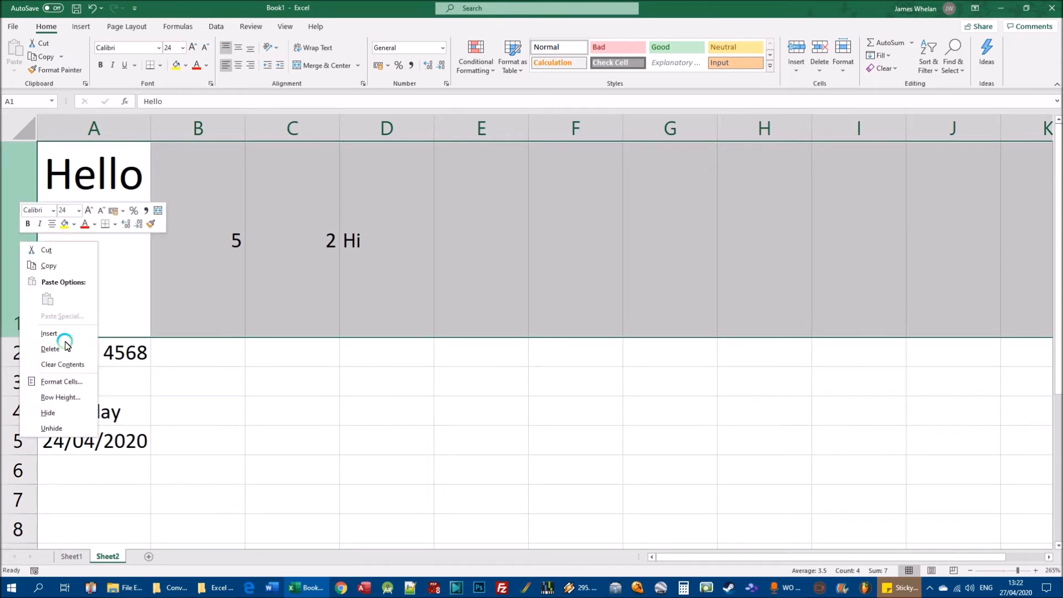
{"action": "left_click", "coordinate": [61, 397]}
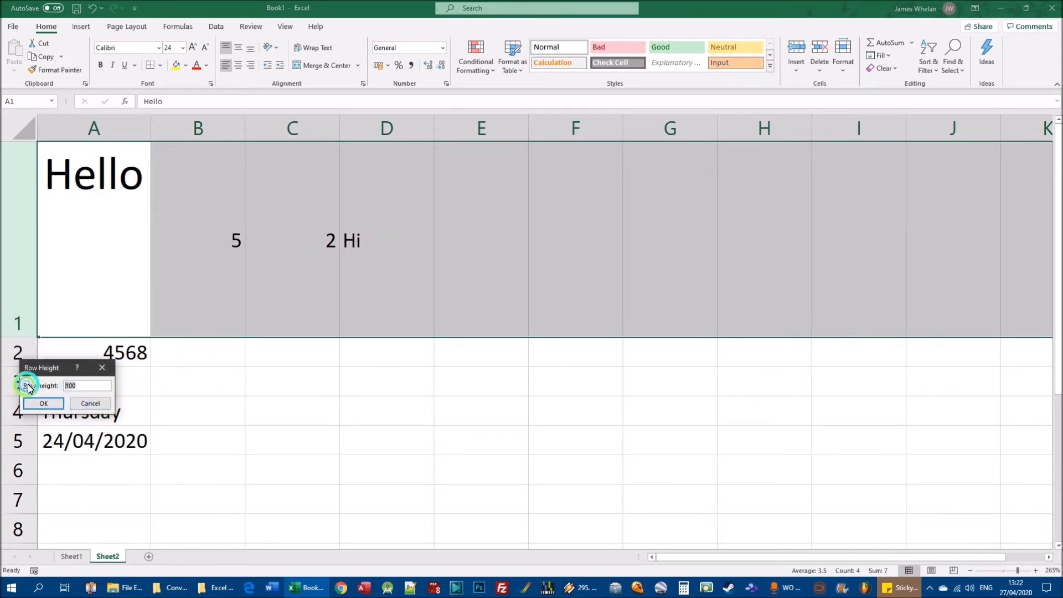
{"action": "type", "text": "0"}
{"action": "key", "text": "Return"}
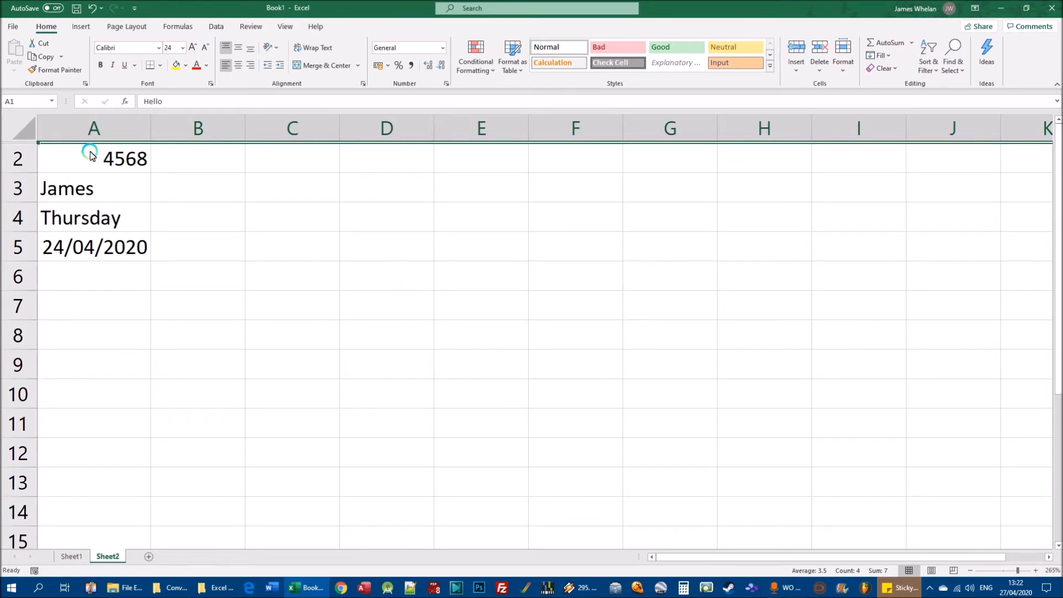
{"action": "scroll", "coordinate": [64, 155], "scroll_direction": "up", "scroll_amount": 3, "text": "ctrl"}
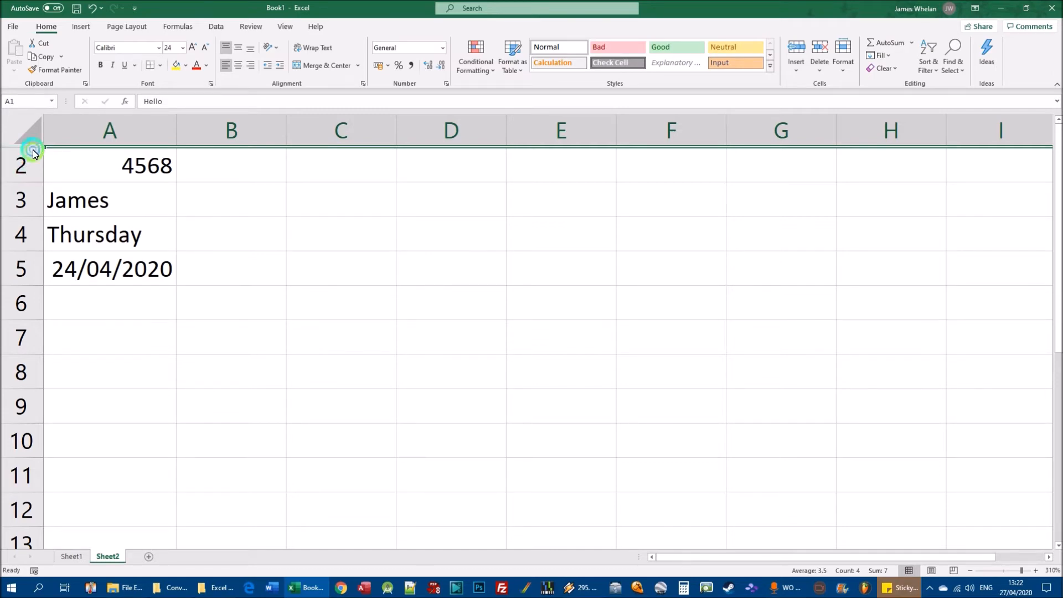
{"action": "double_click", "coordinate": [32, 150]}
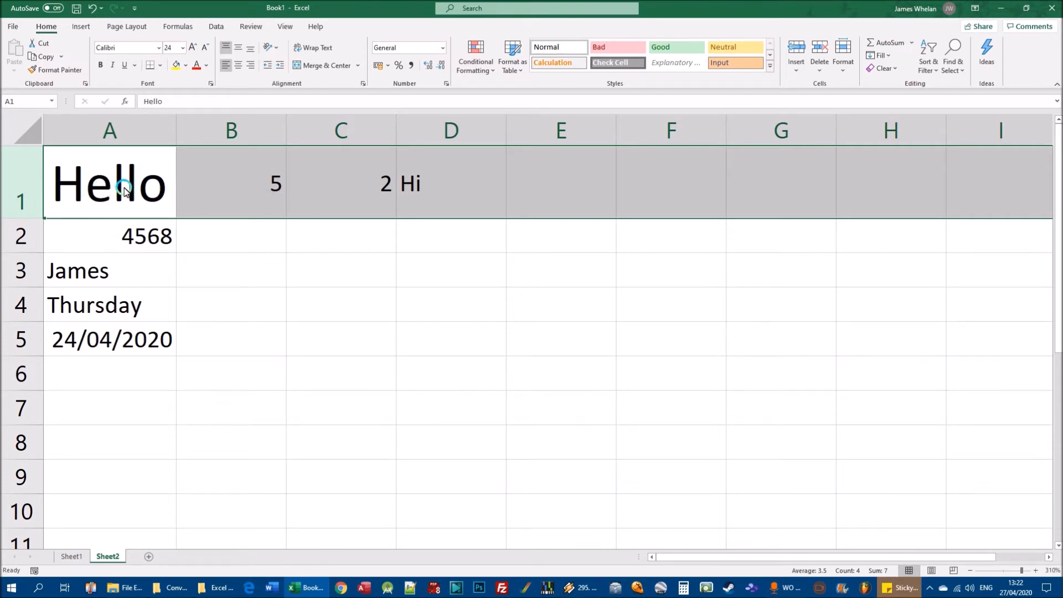
- Align "Hello" in cell A1 vertically to the middle
{"action": "left_click", "coordinate": [228, 186]}
{"action": "left_click", "coordinate": [330, 180]}
{"action": "left_click", "coordinate": [431, 184]}
{"action": "left_click", "coordinate": [340, 178]}
{"action": "left_click", "coordinate": [240, 178]}
{"action": "left_click", "coordinate": [119, 178]}
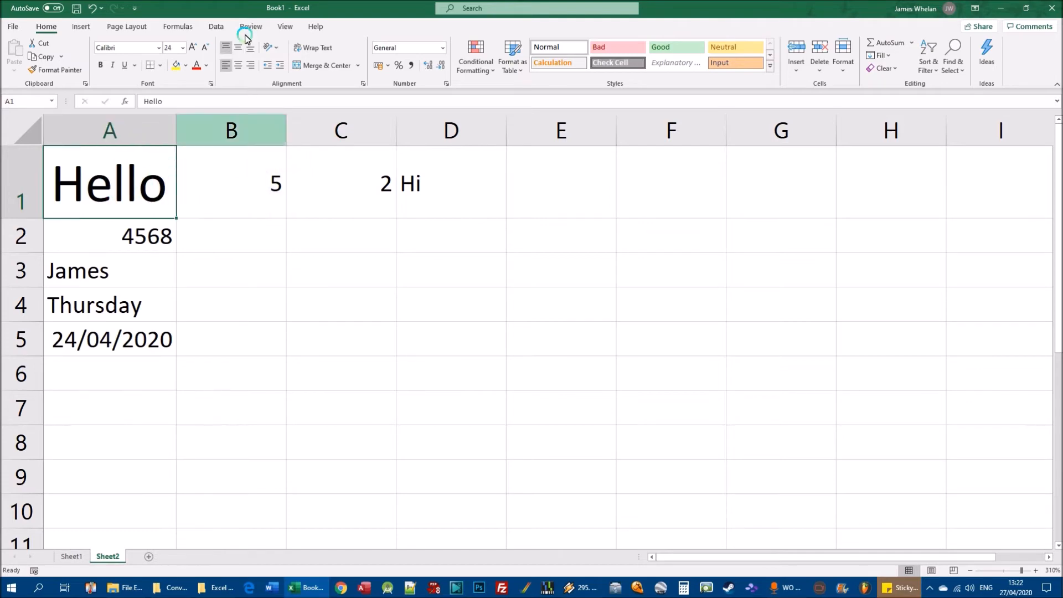
{"action": "left_click", "coordinate": [237, 51]}
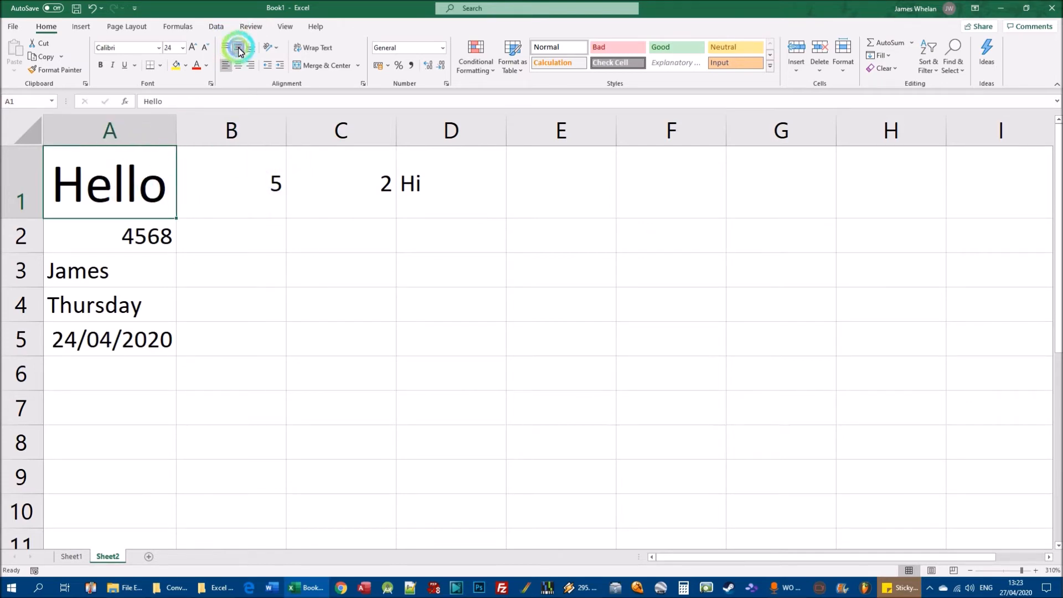
- Try top and middle vertical alignment on cells A1 to D1, and set them to bottom alignment
{"action": "left_click", "coordinate": [250, 173]}
{"action": "left_click", "coordinate": [325, 184]}
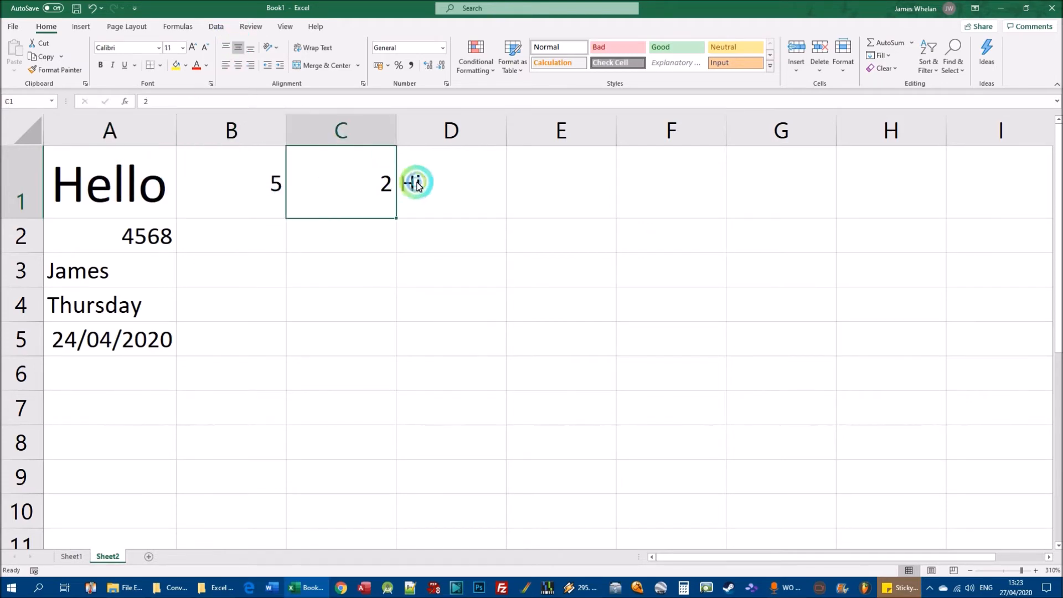
{"action": "left_click", "coordinate": [411, 183]}
{"action": "left_click_drag", "start_coordinate": [166, 171], "coordinate": [421, 180]}
{"action": "left_click", "coordinate": [226, 51]}
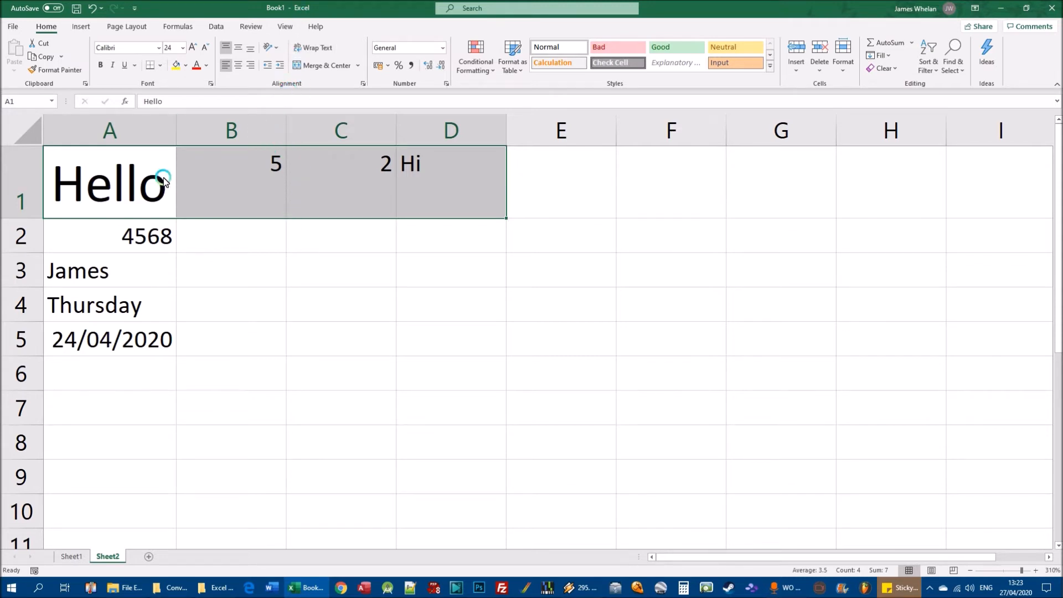
{"action": "left_click", "coordinate": [239, 48]}
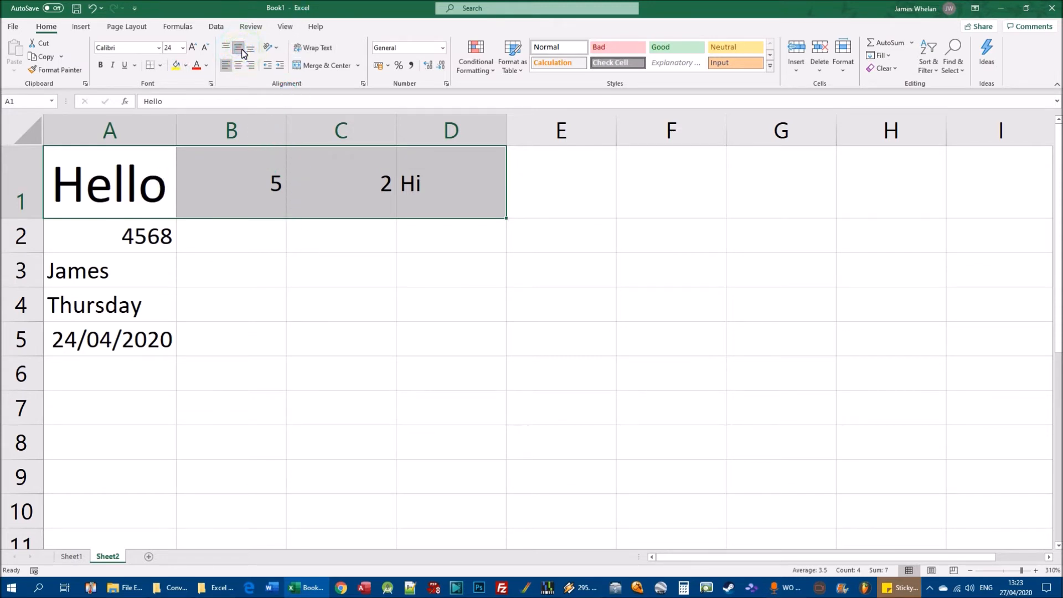
{"action": "left_click", "coordinate": [251, 50]}
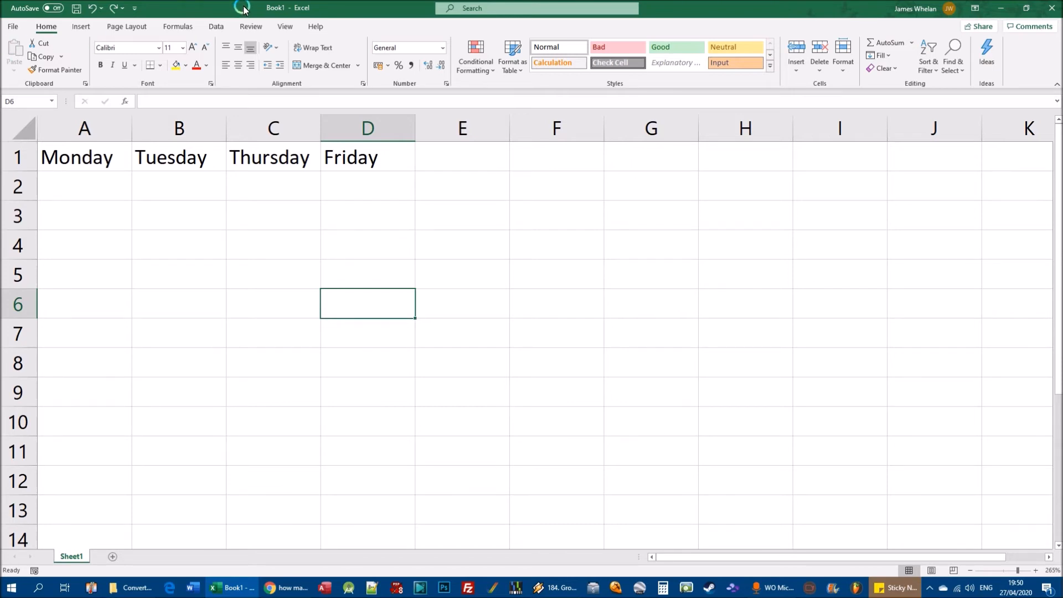
- Overwrite cells C1, D1 and E1 on Sheet1 with "Wednesday", "Thursday" and "Friday"
{"action": "left_click", "coordinate": [78, 560]}
{"action": "left_click", "coordinate": [250, 156]}
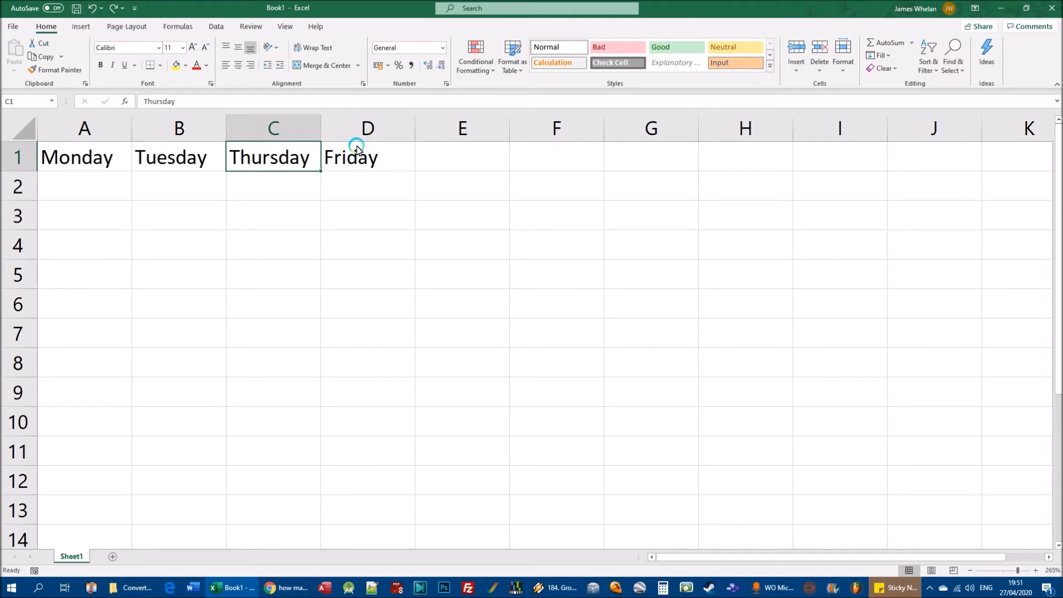
{"action": "type", "text": "Wednesday"}
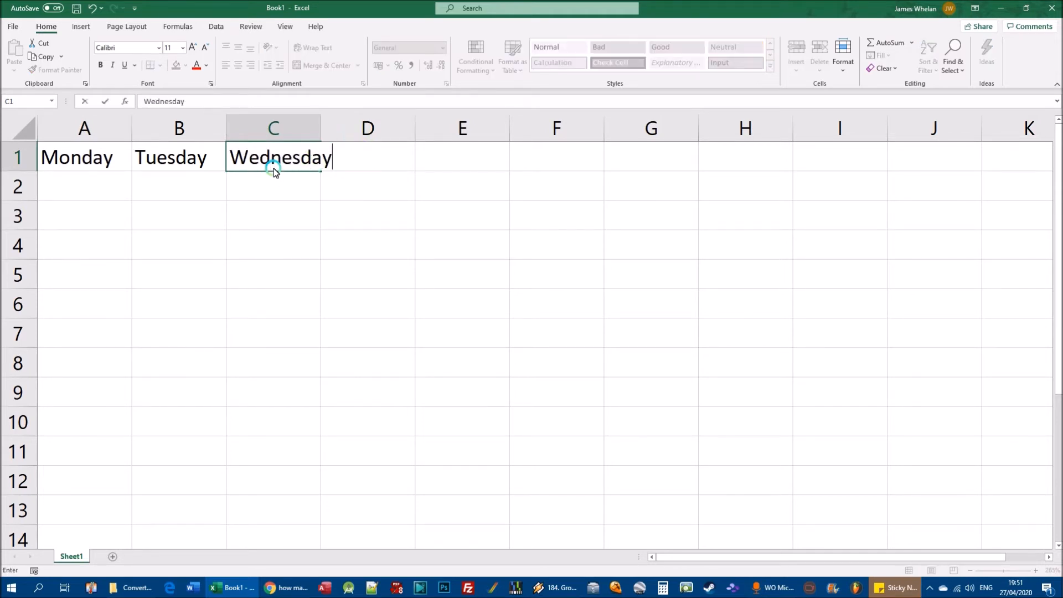
{"action": "key", "text": "Tab"}
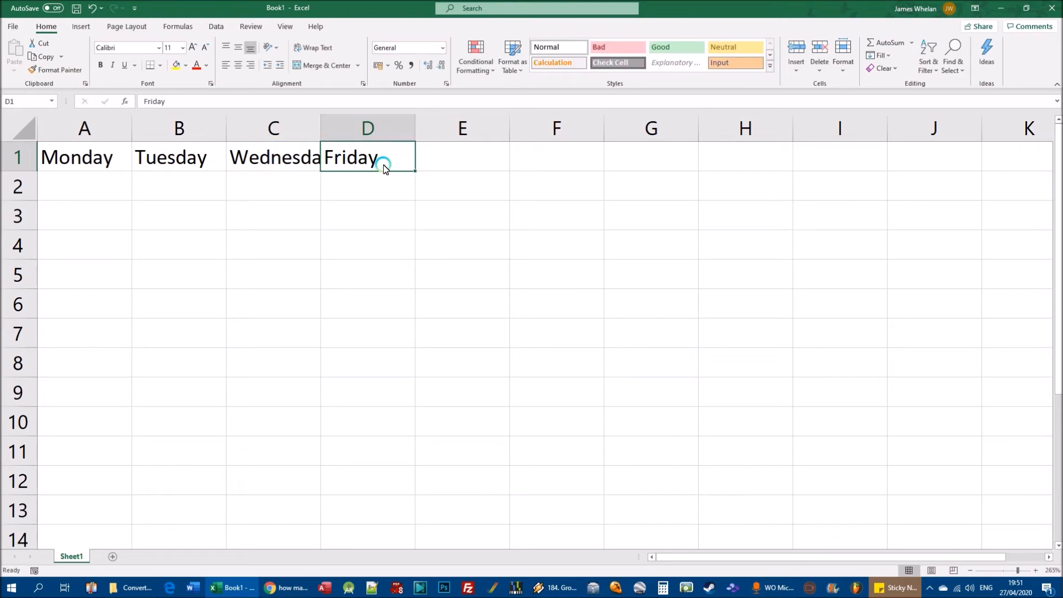
{"action": "type", "text": "Thursday"}
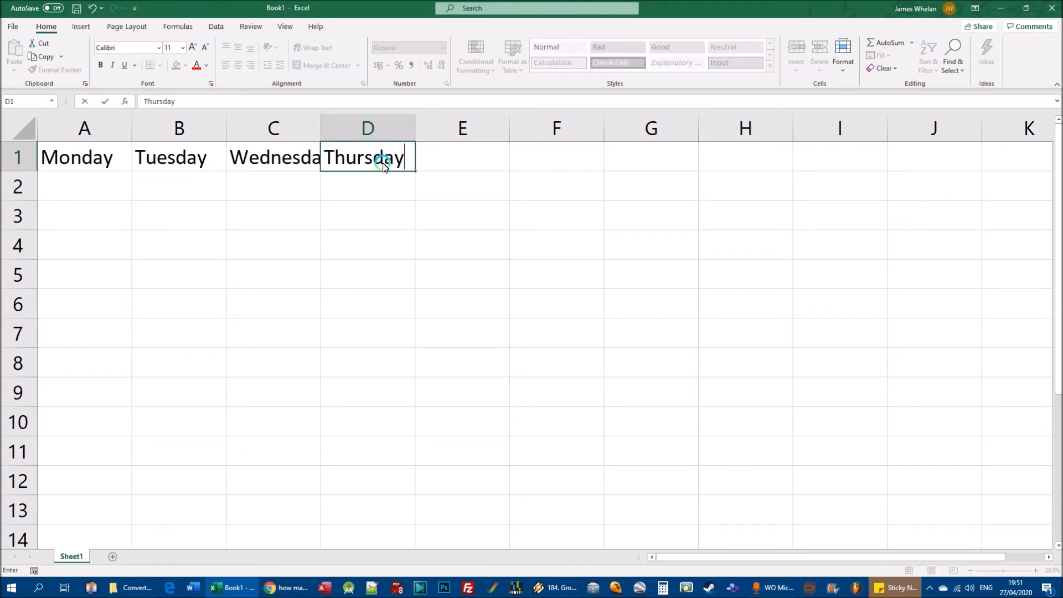
{"action": "key", "text": "Tab"}
{"action": "type", "text": "Friday"}
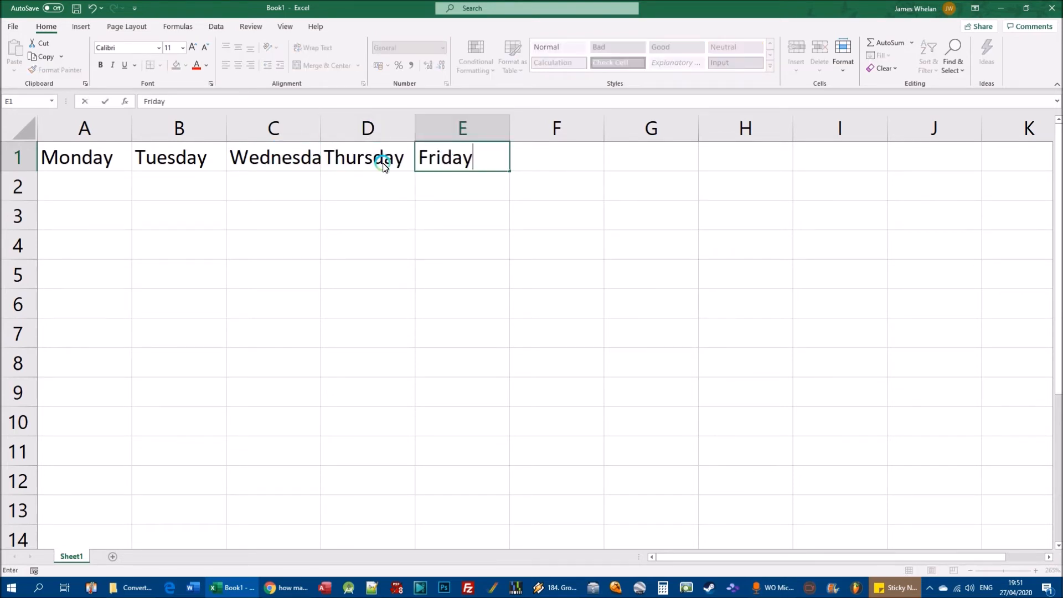
{"action": "key", "text": "Return"}
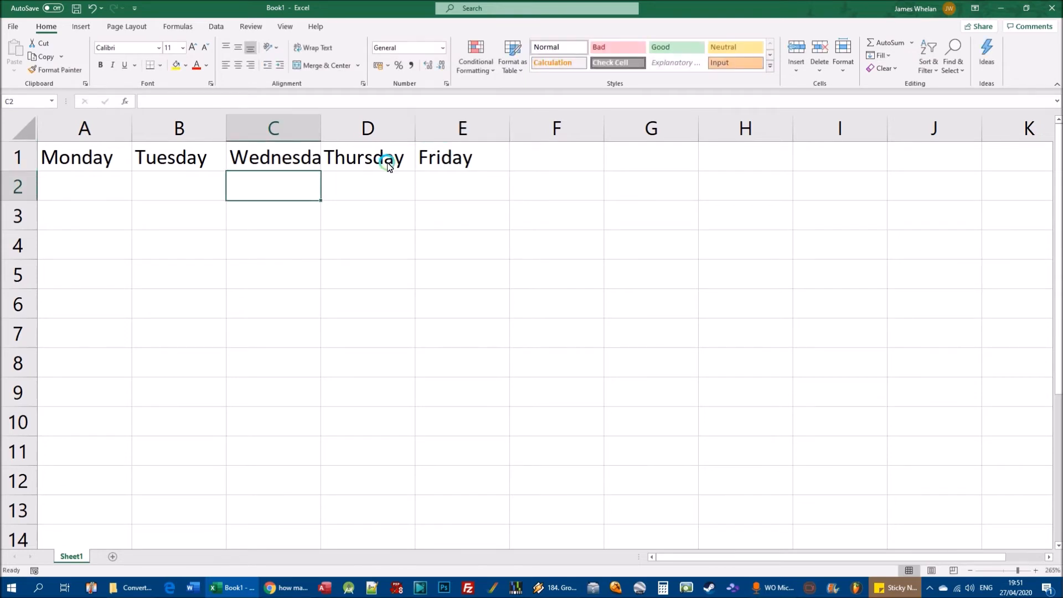
- Undo the three weekday entries made in cells C1 to E1
{"action": "key", "text": "ctrl+z"}
{"action": "key", "text": "ctrl+z"}
{"action": "key", "text": "ctrl+z"}
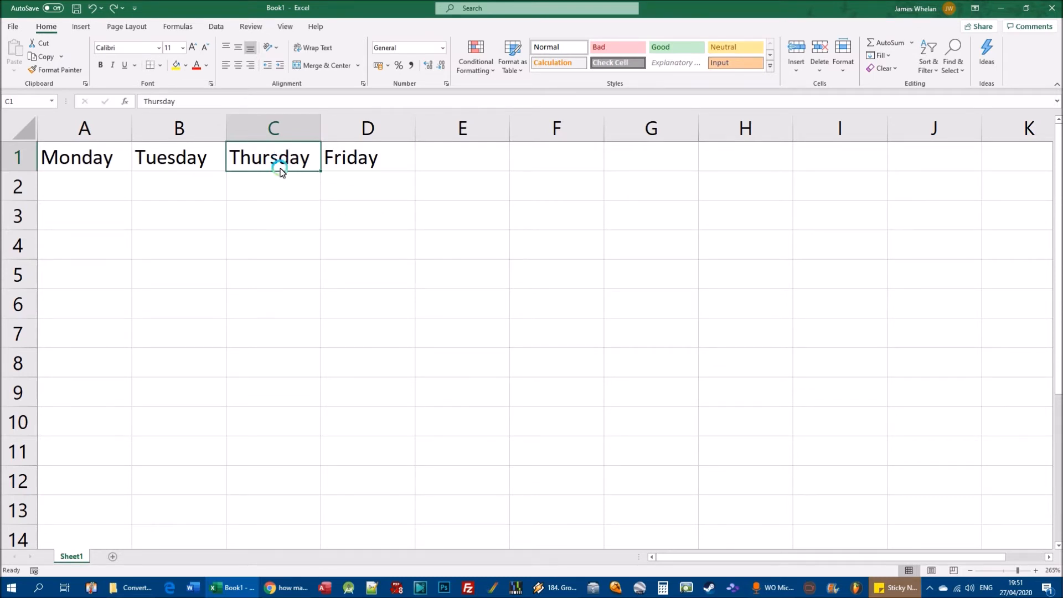
- Cut "Thursday" and "Friday" in cells C1 and D1 to the clipboard
{"action": "left_click_drag", "start_coordinate": [281, 158], "coordinate": [398, 156]}
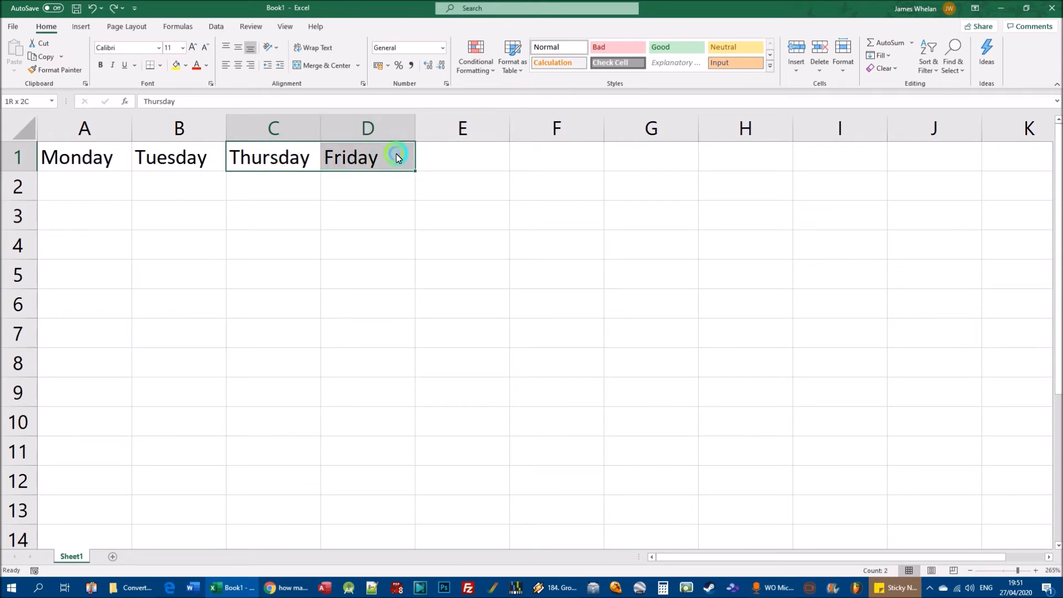
{"action": "left_click_drag", "start_coordinate": [281, 157], "coordinate": [378, 161]}
{"action": "left_click", "coordinate": [339, 214]}
{"action": "left_click", "coordinate": [258, 162]}
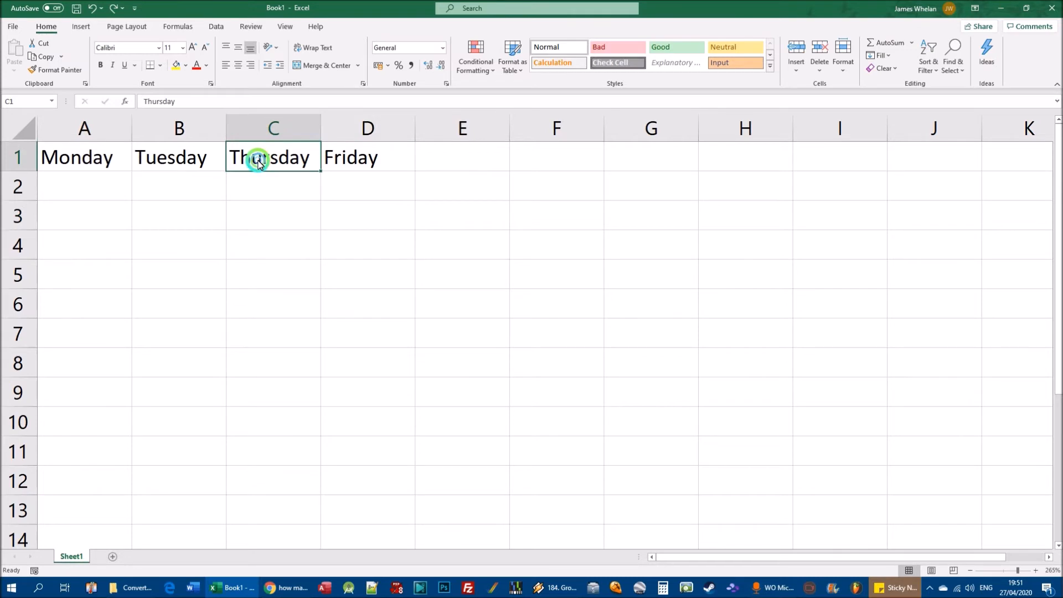
{"action": "left_click_drag", "start_coordinate": [259, 162], "coordinate": [354, 158]}
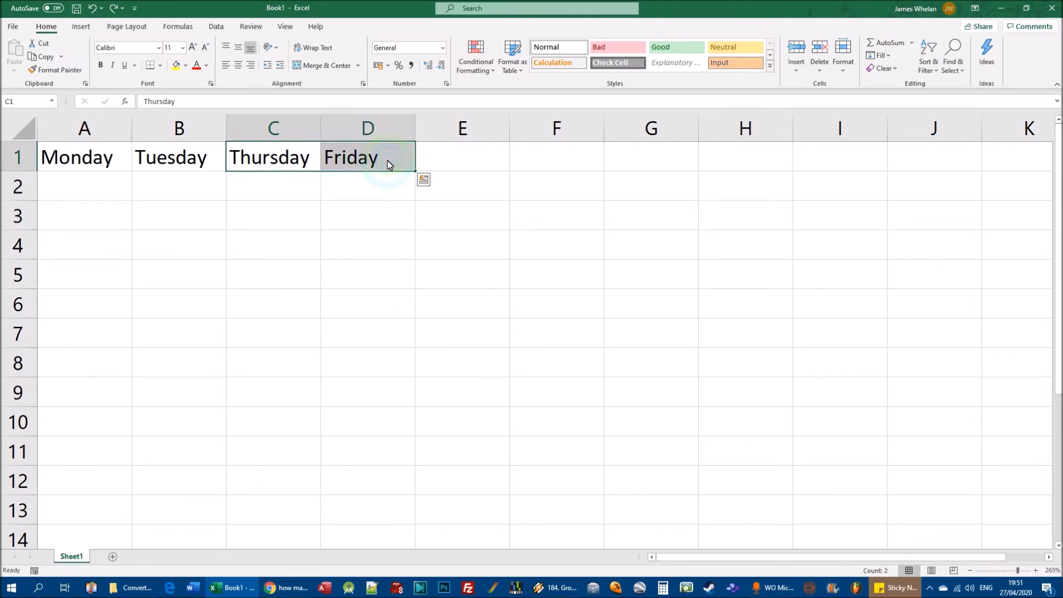
{"action": "left_click_drag", "start_coordinate": [287, 154], "coordinate": [360, 161]}
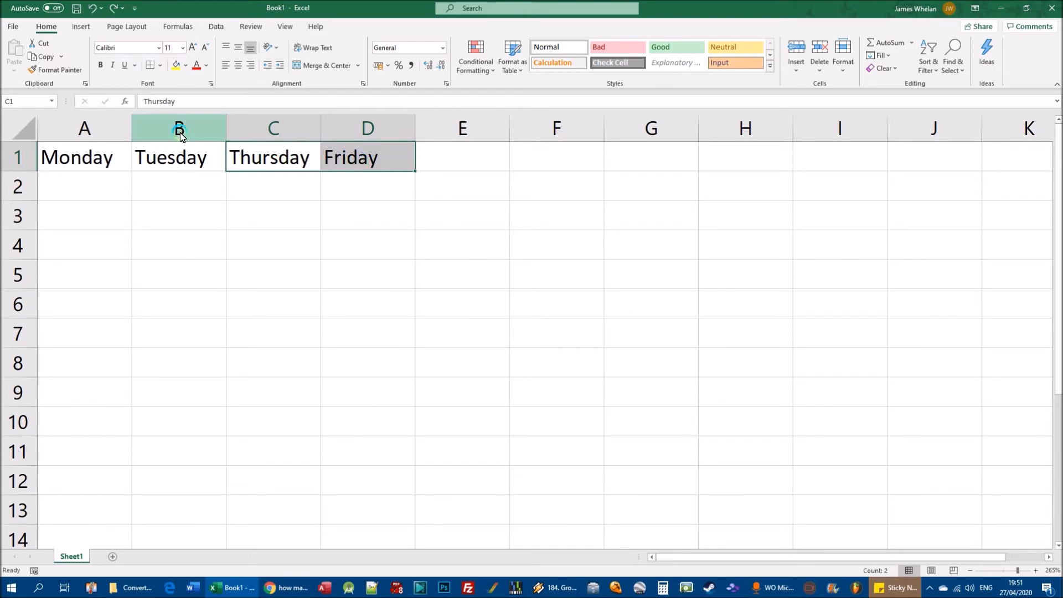
{"action": "left_click", "coordinate": [47, 29]}
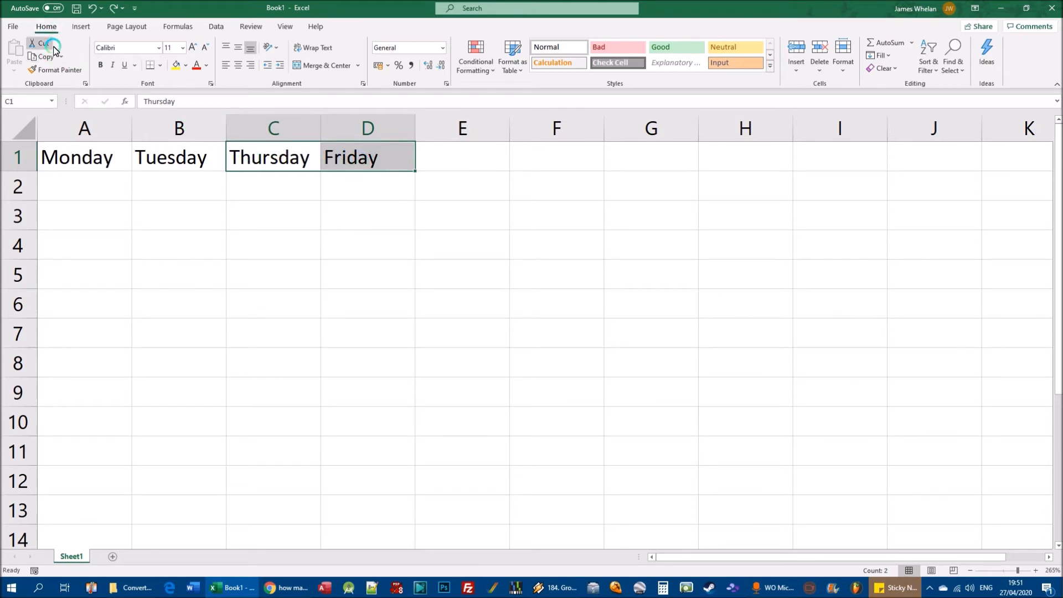
{"action": "left_click", "coordinate": [47, 48]}
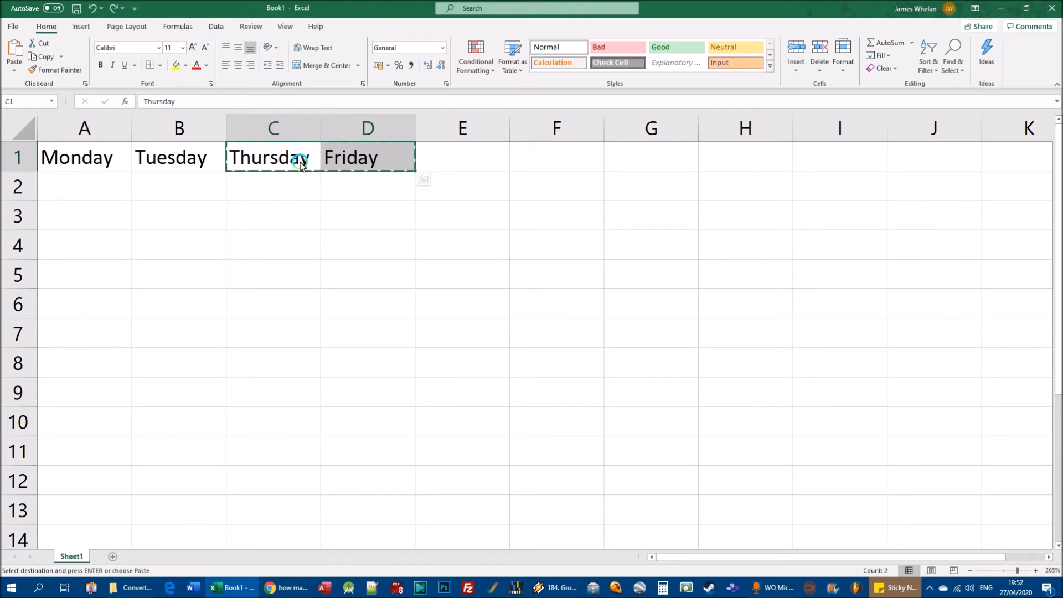
- Try pasting the two cut weekdays starting at cell D1, and undo the paste
{"action": "left_click", "coordinate": [371, 160]}
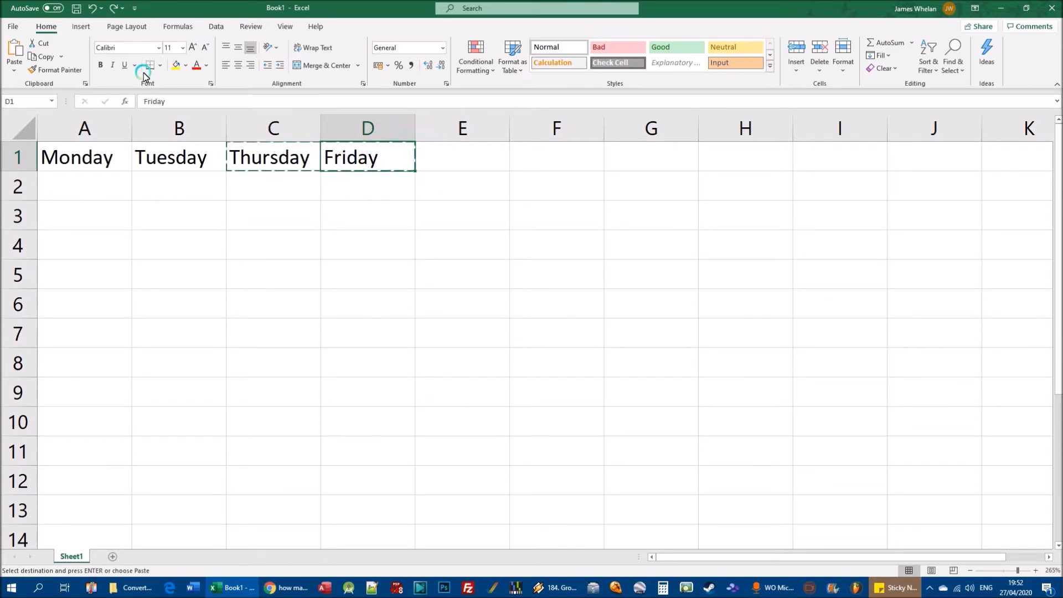
{"action": "left_click", "coordinate": [15, 50]}
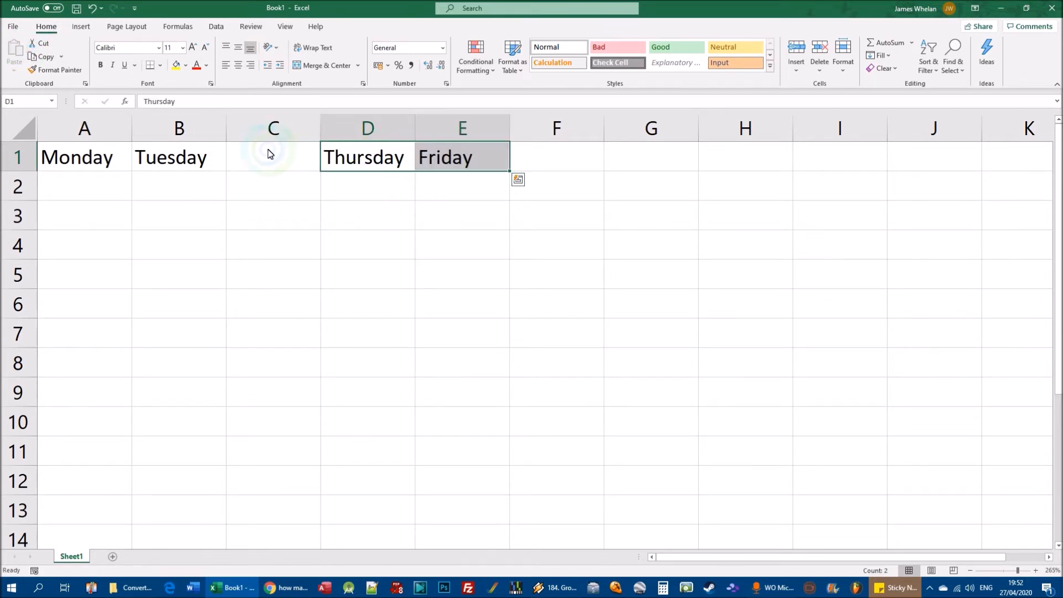
{"action": "left_click_drag", "start_coordinate": [272, 150], "coordinate": [452, 158]}
{"action": "left_click", "coordinate": [391, 187]}
{"action": "left_click_drag", "start_coordinate": [375, 159], "coordinate": [425, 165]}
{"action": "key", "text": "ctrl+z"}
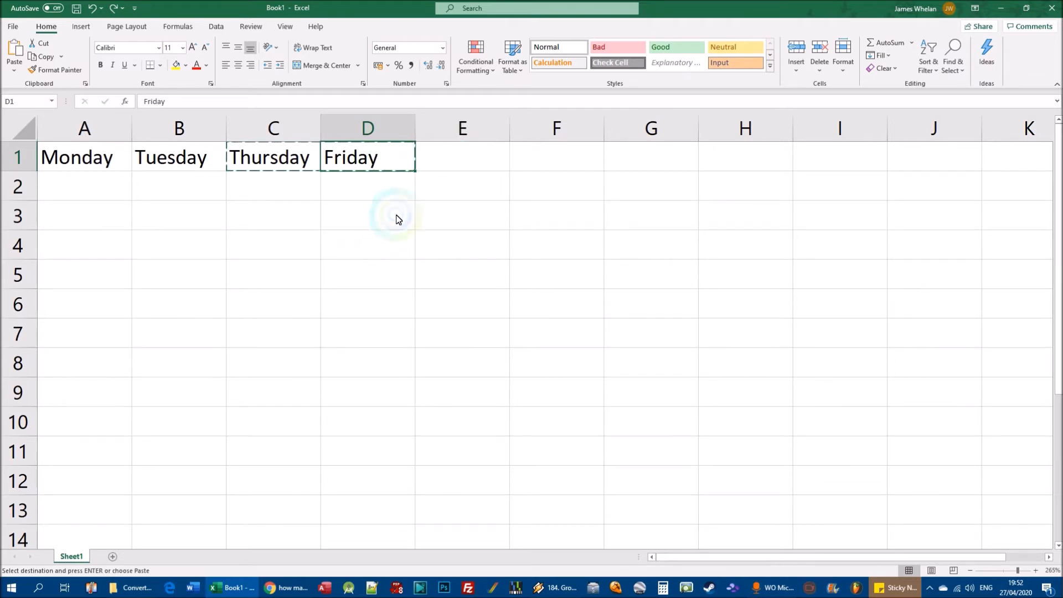
- Paste the cut "Thursday" and "Friday" cells starting at D1
{"action": "left_click", "coordinate": [542, 269]}
{"action": "left_click", "coordinate": [359, 159]}
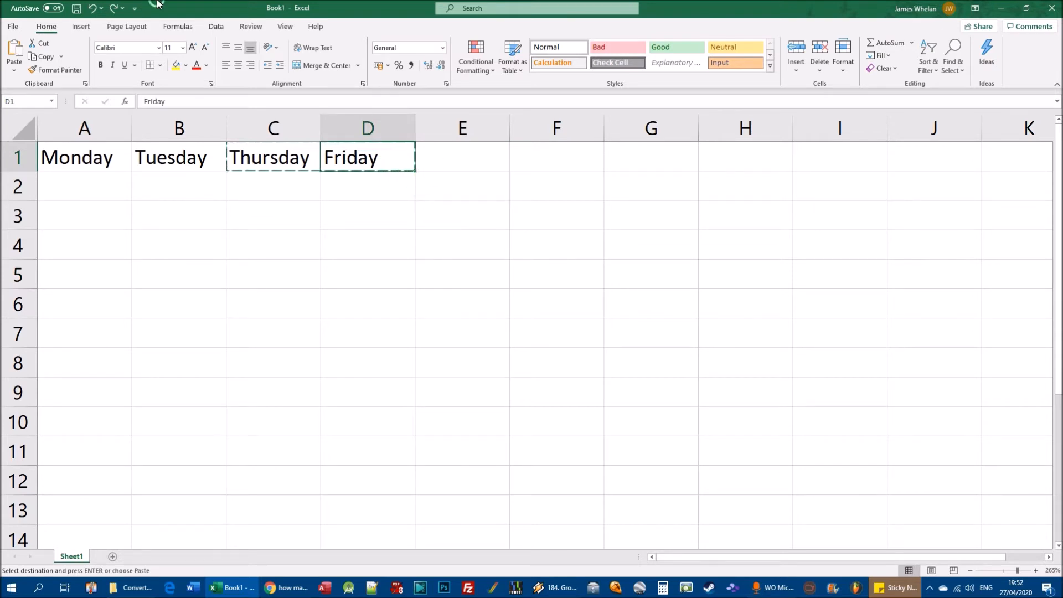
{"action": "left_click", "coordinate": [17, 50]}
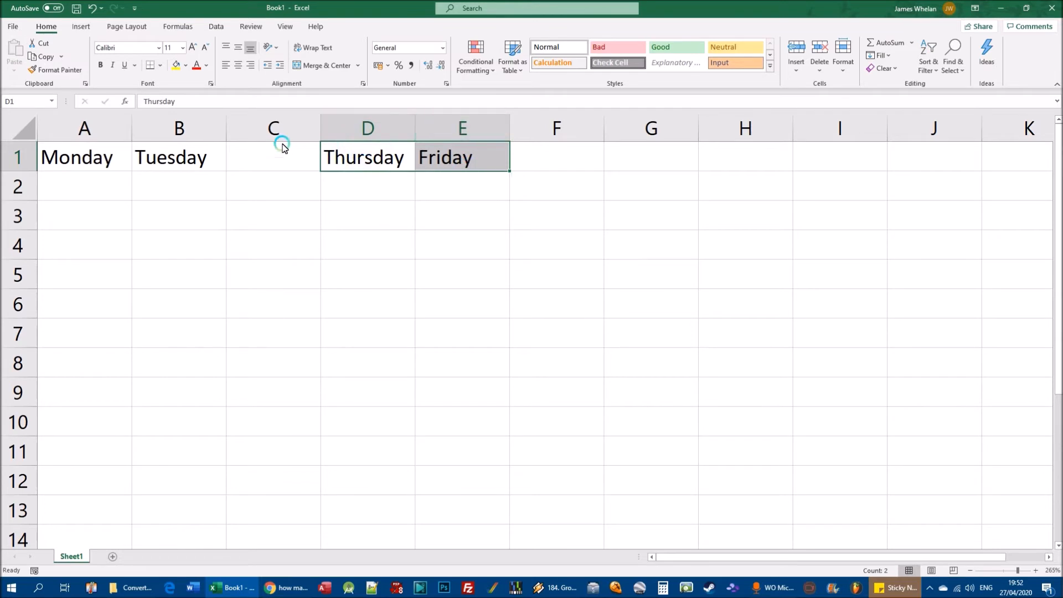
- Enter "Wednesday" in cell C1 and auto-fit the width of column C to the text
{"action": "left_click", "coordinate": [299, 163]}
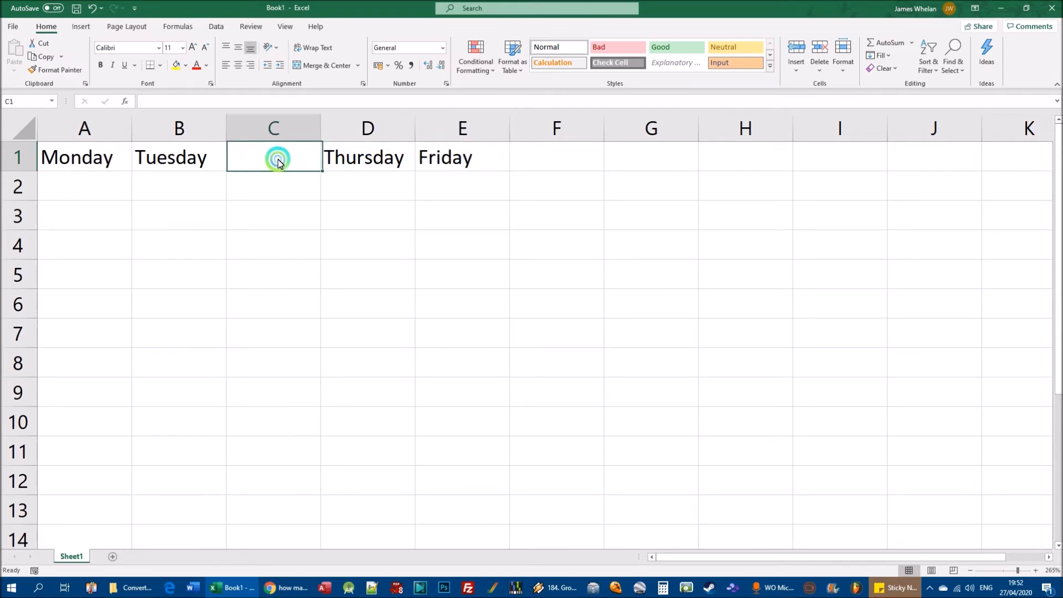
{"action": "type", "text": "Wednesday"}
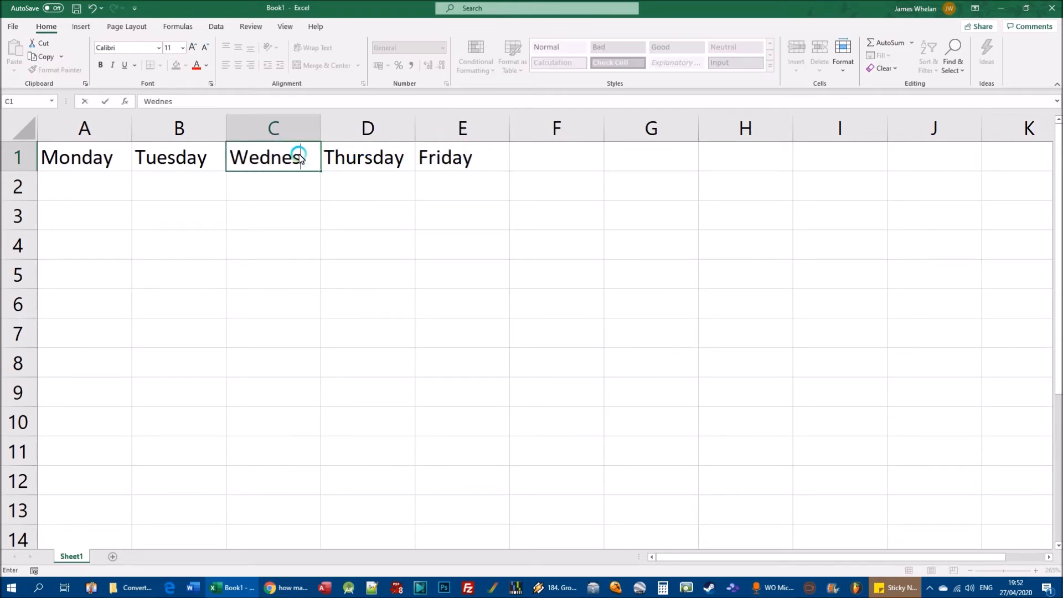
{"action": "key", "text": "Return"}
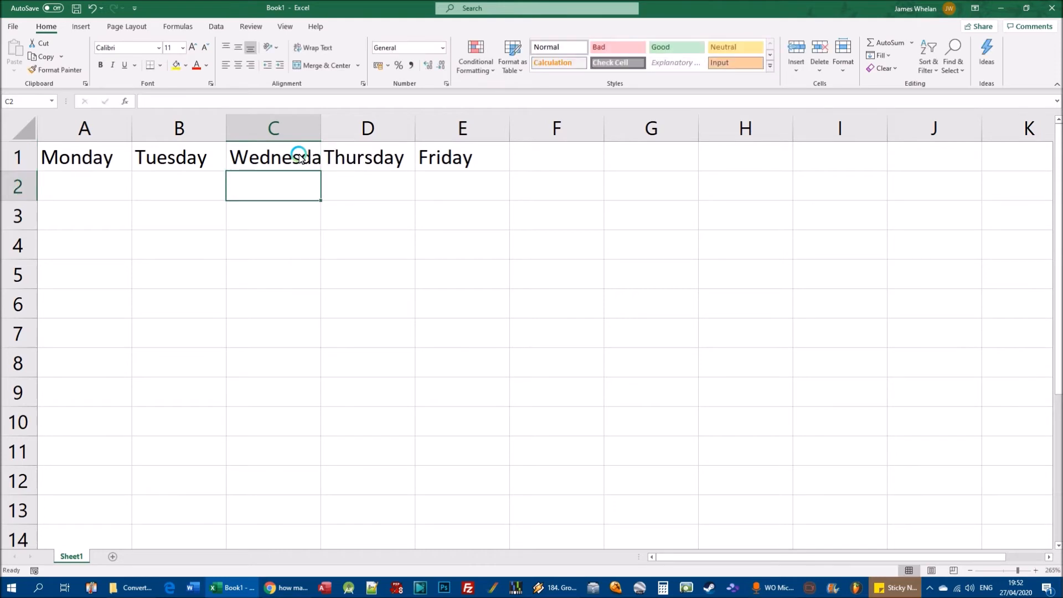
{"action": "double_click", "coordinate": [321, 127]}
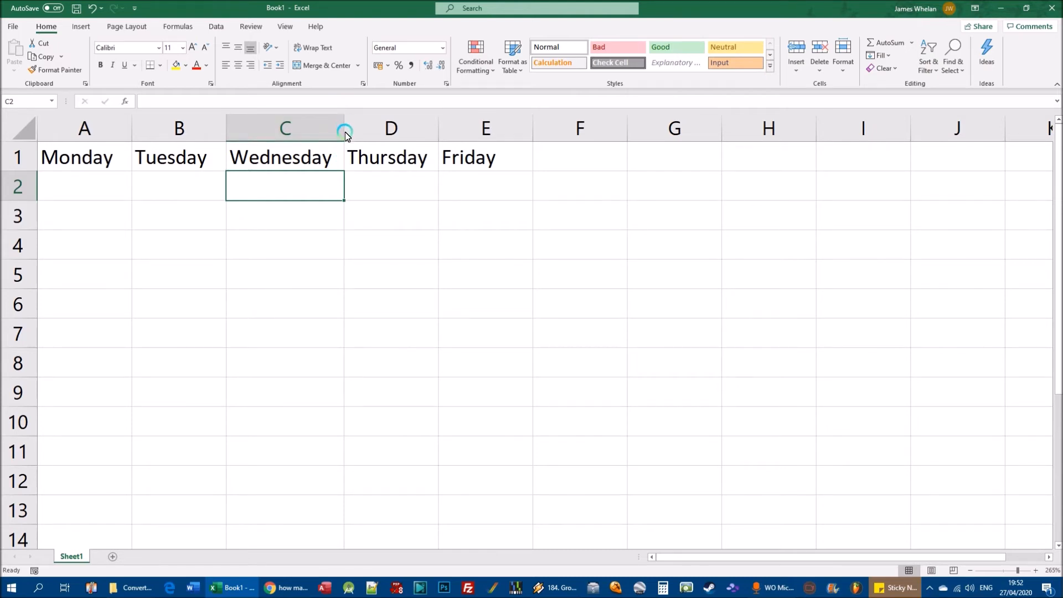
{"action": "left_click", "coordinate": [294, 160]}
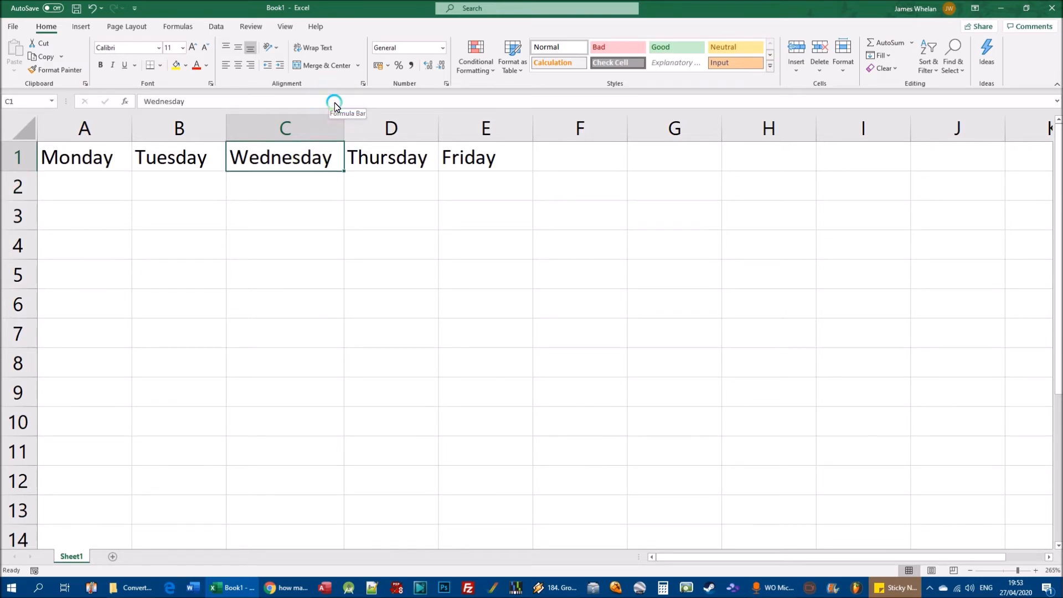
- Undo the column C resizing, the "Wednesday" entry and the last paste of "Thursday" and "Friday"
{"action": "key", "text": "ctrl+z"}
{"action": "key", "text": "ctrl+z"}
{"action": "key", "text": "ctrl+z"}
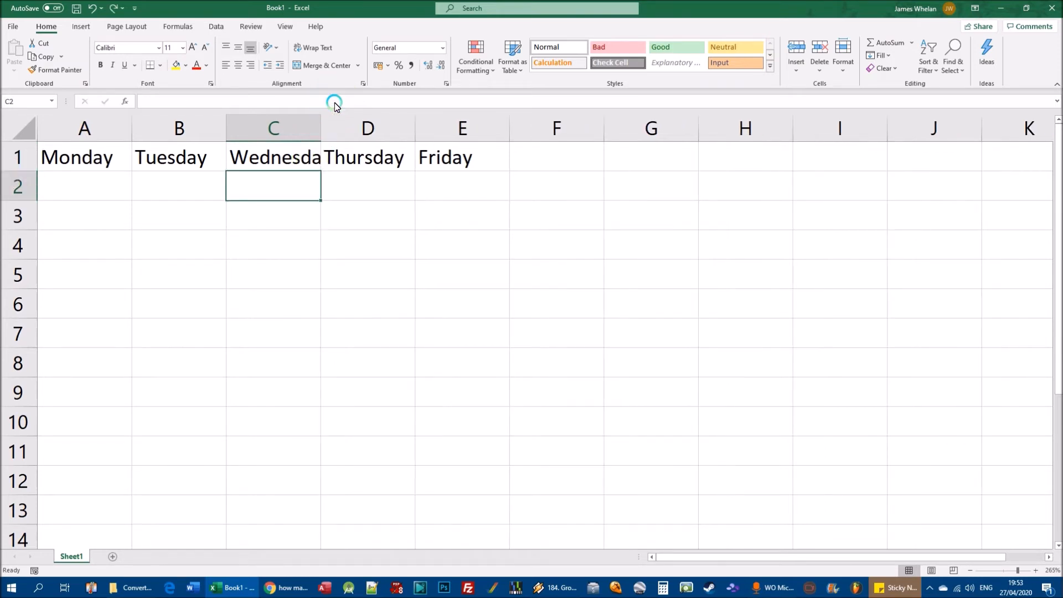
{"action": "key", "text": "Escape"}
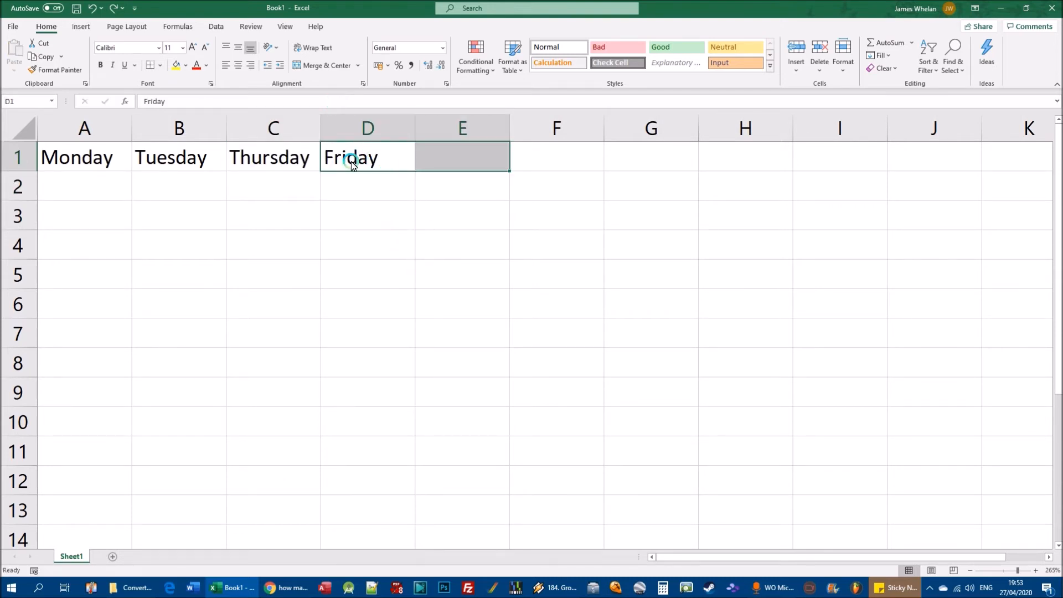
{"action": "left_click", "coordinate": [278, 158]}
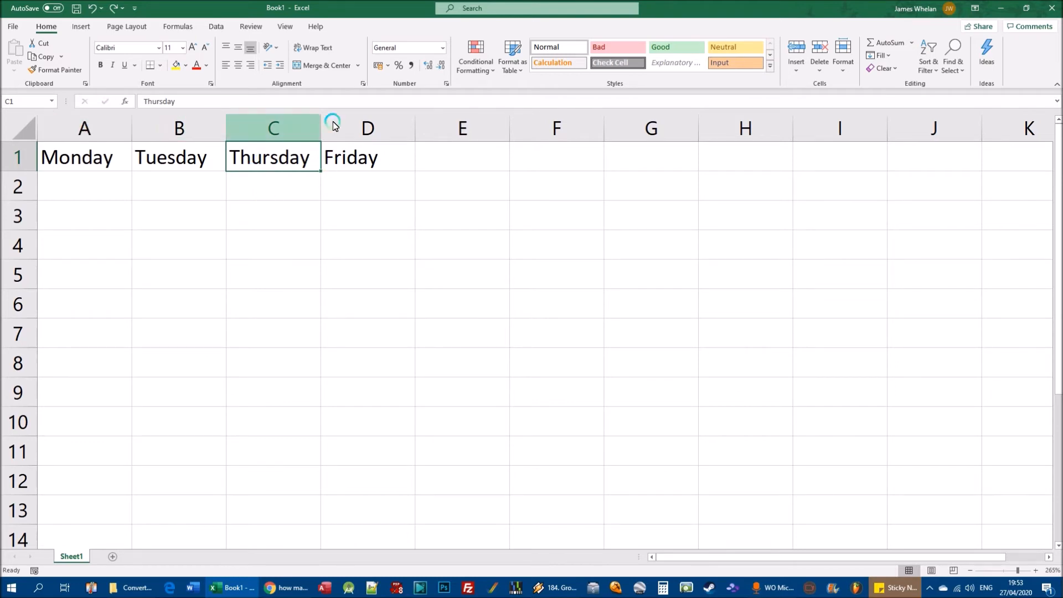
- Examine how the column lettering continues past columns Z, AZ and BZ by visiting cells in row 1
{"action": "left_click_drag", "start_coordinate": [869, 557], "coordinate": [904, 557]}
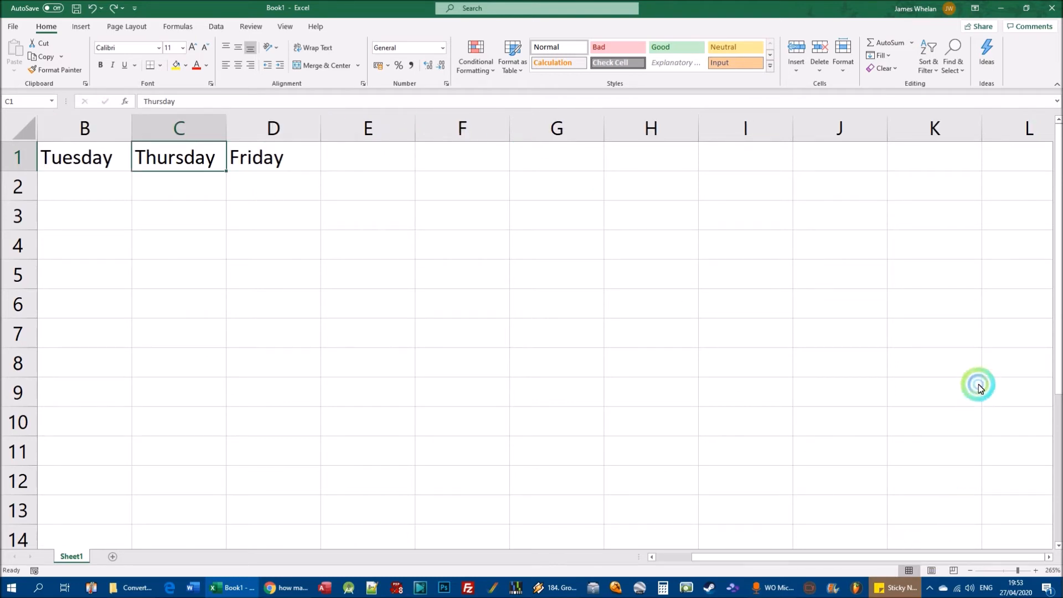
{"action": "left_click", "coordinate": [1049, 557]}
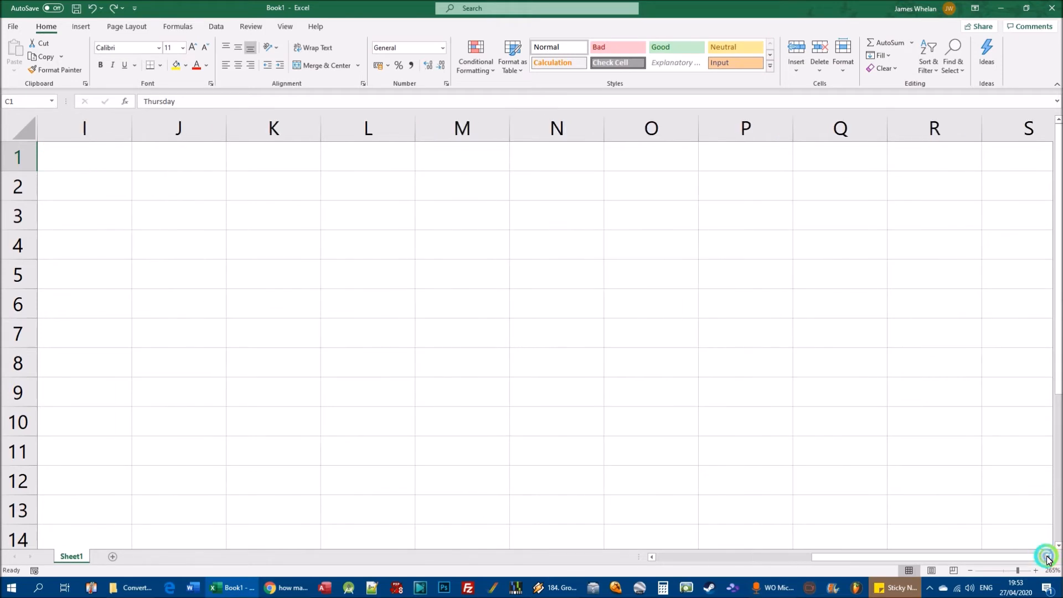
{"action": "left_click_drag", "start_coordinate": [1049, 557], "coordinate": [1048, 557]}
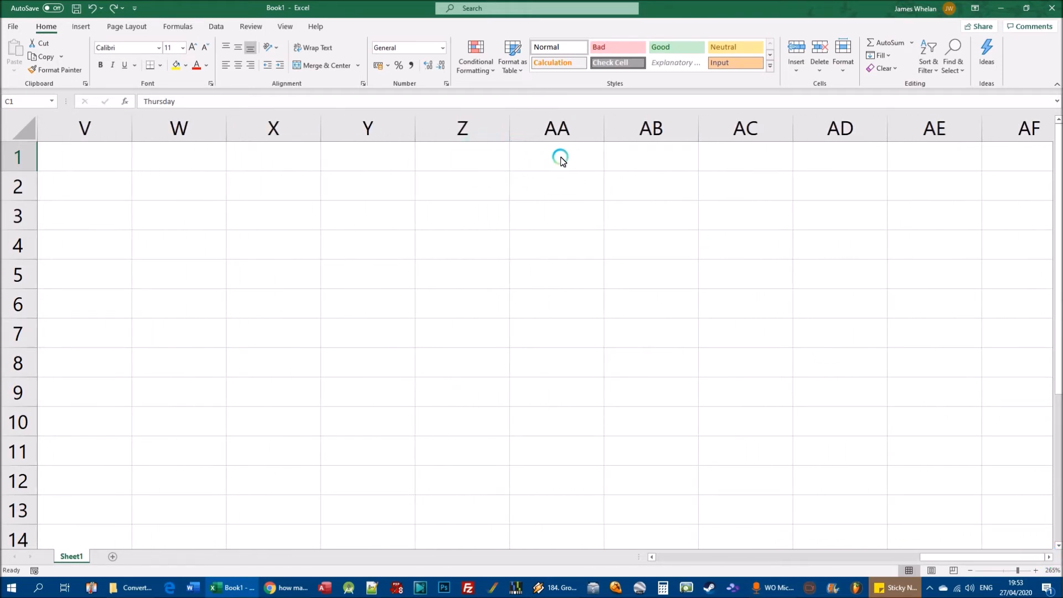
{"action": "left_click", "coordinate": [558, 161]}
{"action": "left_click", "coordinate": [633, 158]}
{"action": "left_click", "coordinate": [743, 157]}
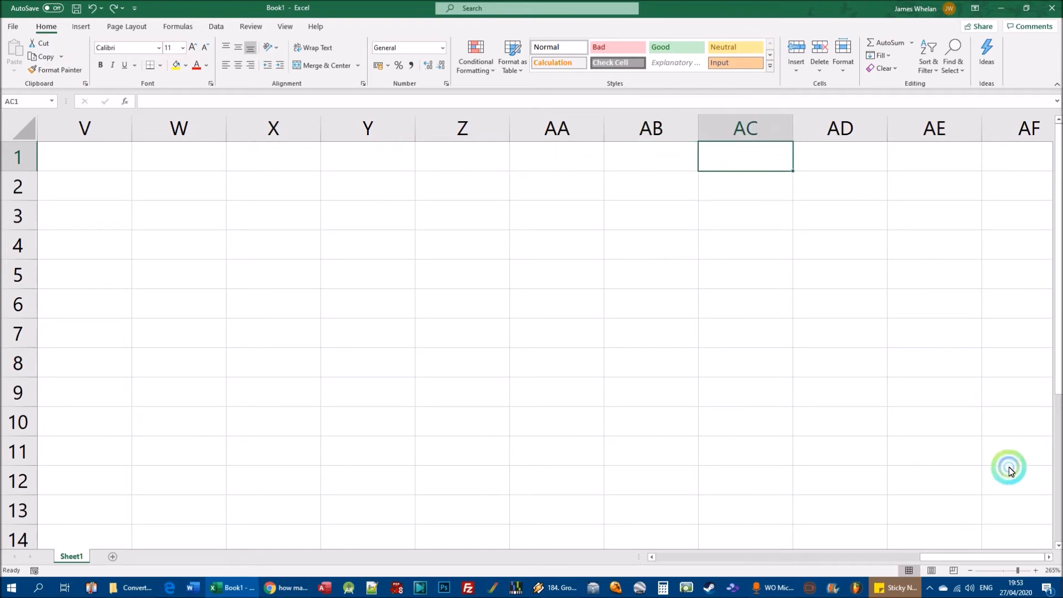
{"action": "left_click_drag", "start_coordinate": [1048, 557], "coordinate": [1051, 560]}
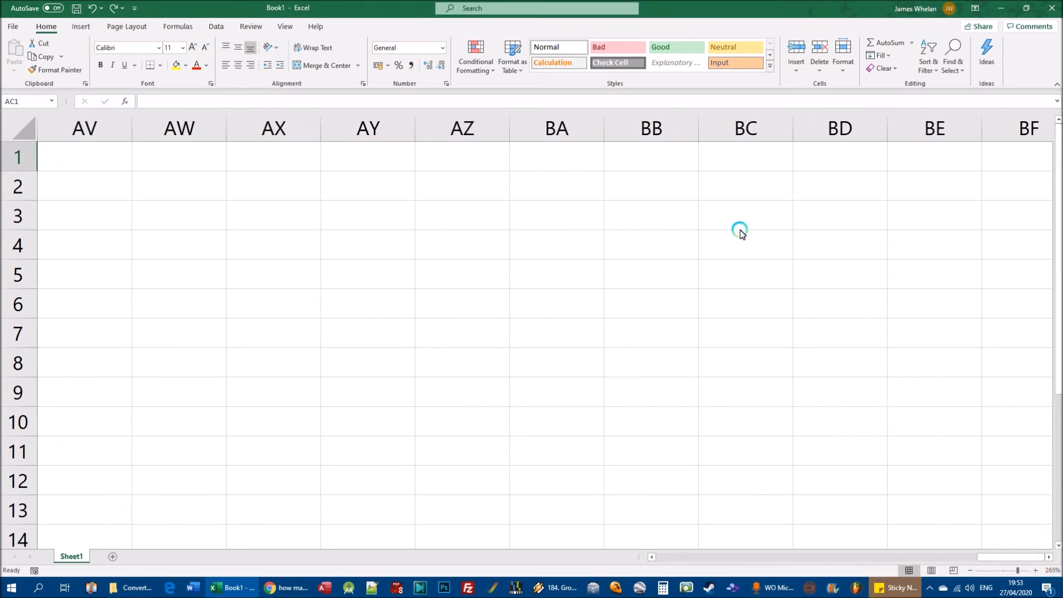
{"action": "left_click", "coordinate": [527, 159]}
{"action": "left_click", "coordinate": [670, 159]}
{"action": "left_click_drag", "start_coordinate": [1050, 559], "coordinate": [1050, 560]}
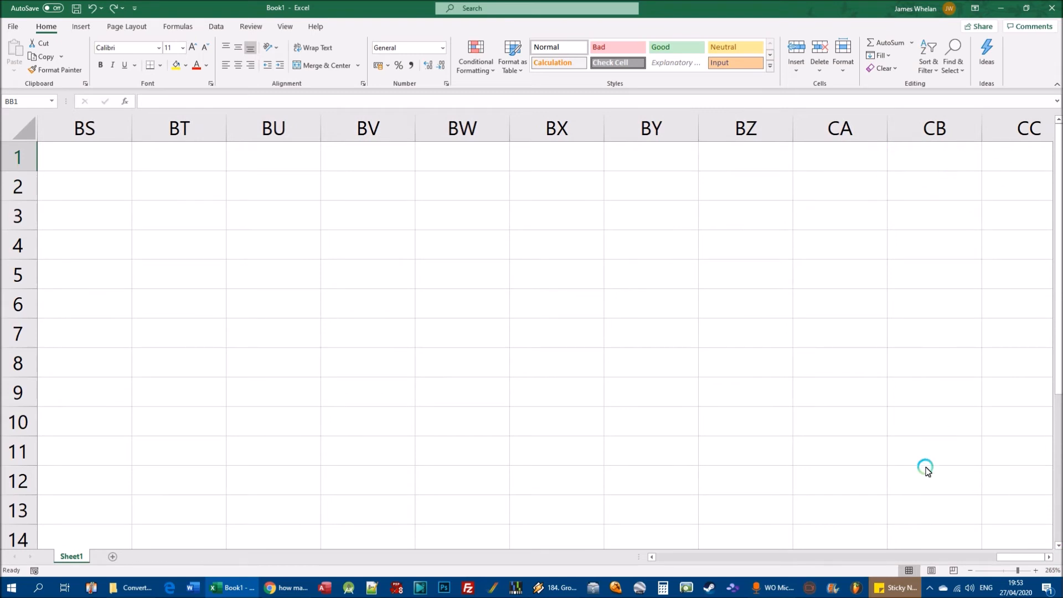
{"action": "left_click", "coordinate": [906, 161]}
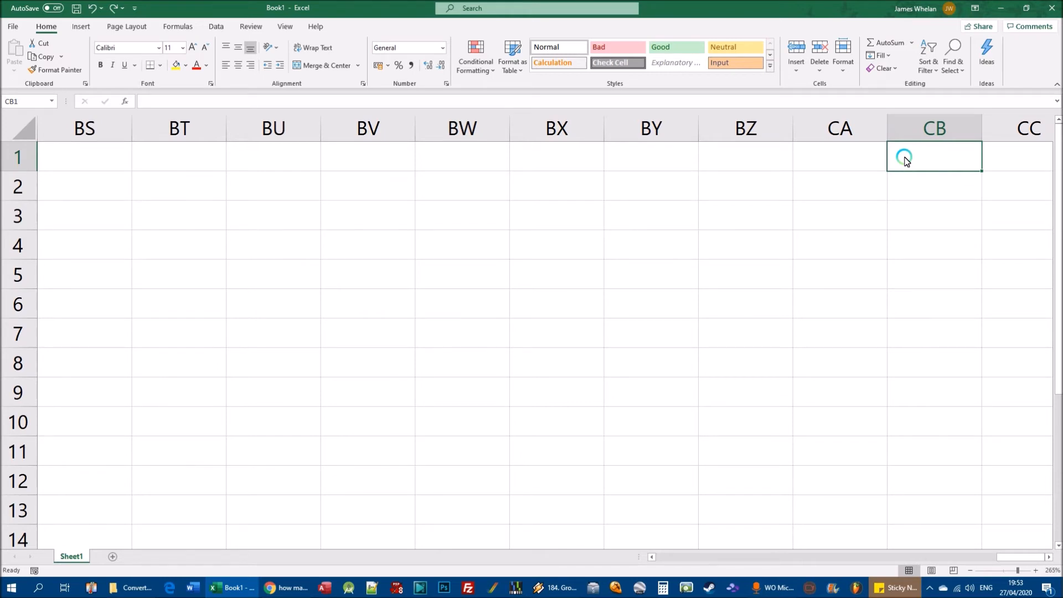
- Jump along row 1 to the worksheet's last column, and return to the "Monday" cell A1
{"action": "key", "text": "ctrl+Right"}
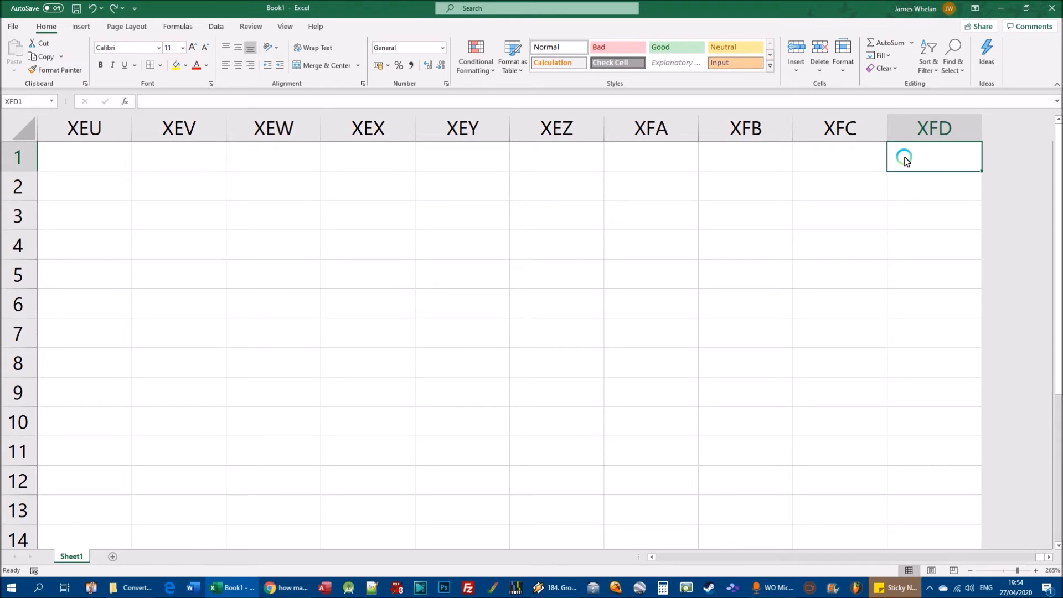
{"action": "left_click", "coordinate": [939, 127]}
{"action": "key", "text": "ctrl+Left"}
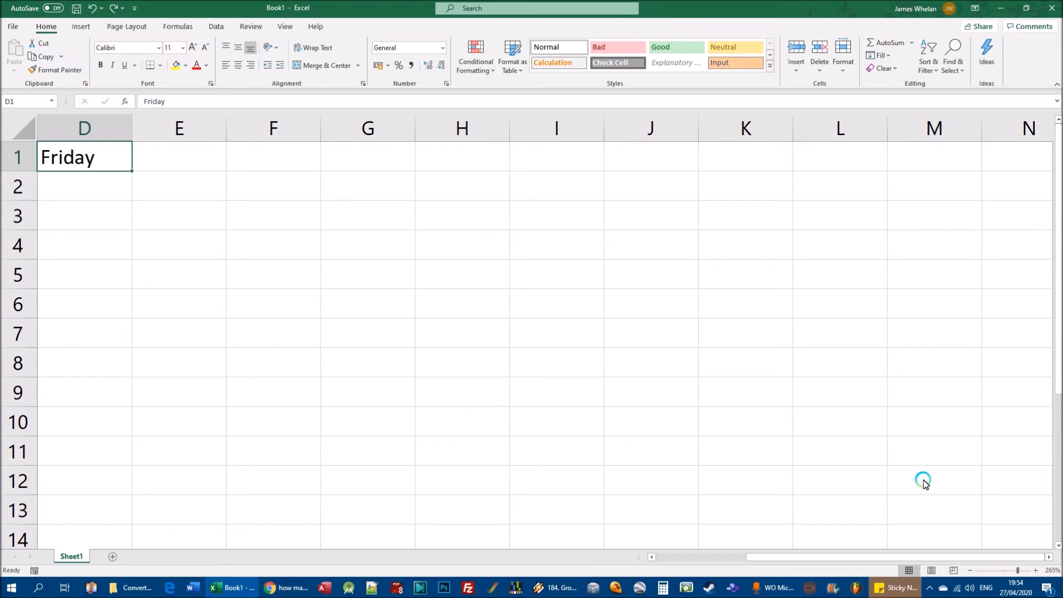
{"action": "left_click_drag", "start_coordinate": [876, 560], "coordinate": [731, 553]}
{"action": "key", "text": "ctrl+Left"}
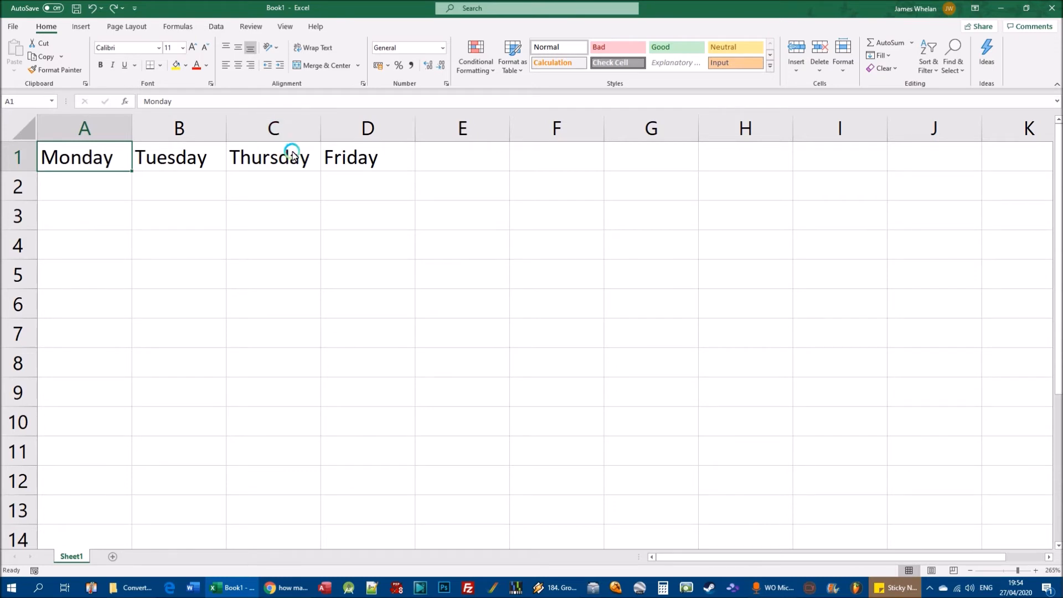
{"action": "left_click_drag", "start_coordinate": [292, 157], "coordinate": [344, 157]}
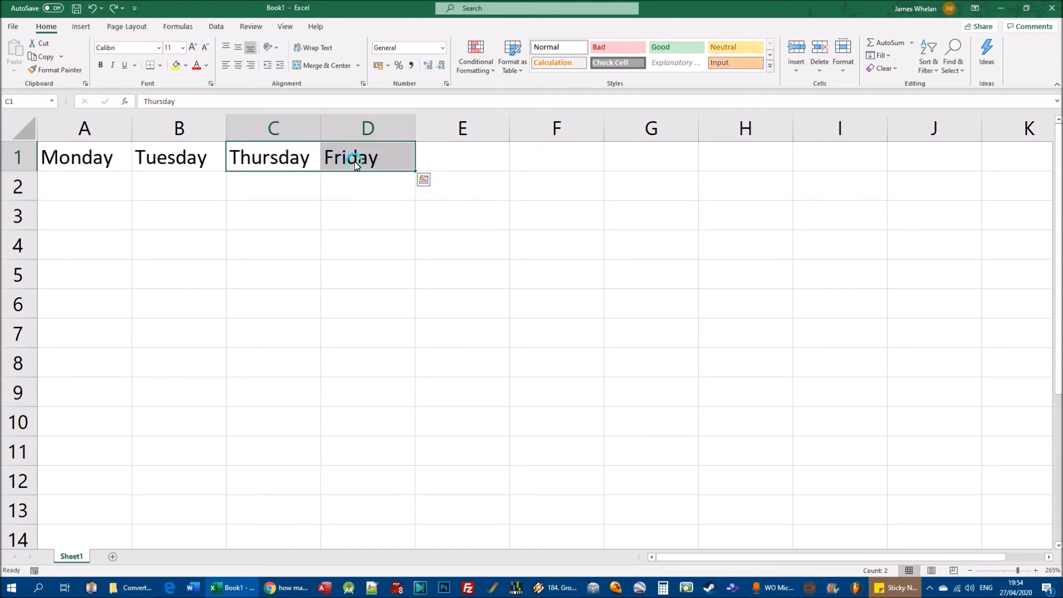
{"action": "left_click_drag", "start_coordinate": [287, 161], "coordinate": [356, 160]}
{"action": "left_click", "coordinate": [330, 202]}
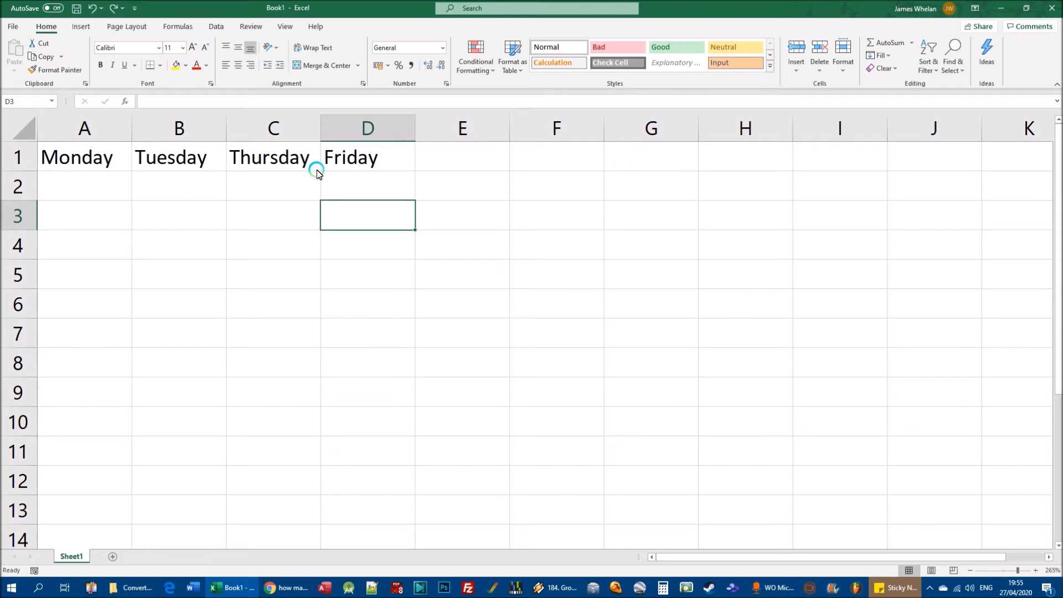
{"action": "left_click", "coordinate": [273, 155]}
{"action": "right_click", "coordinate": [273, 129]}
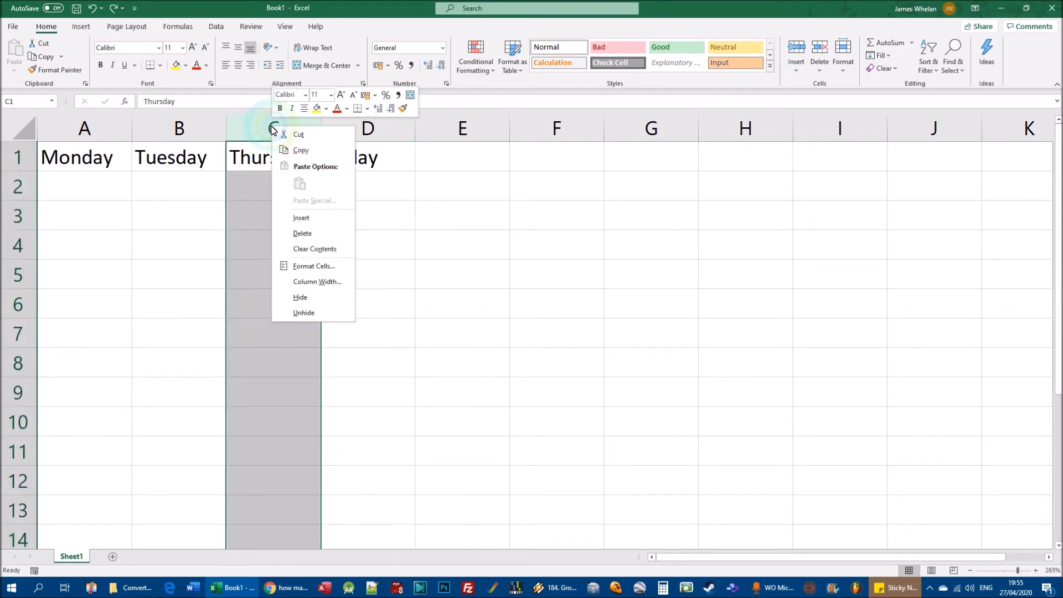
{"action": "left_click", "coordinate": [257, 126]}
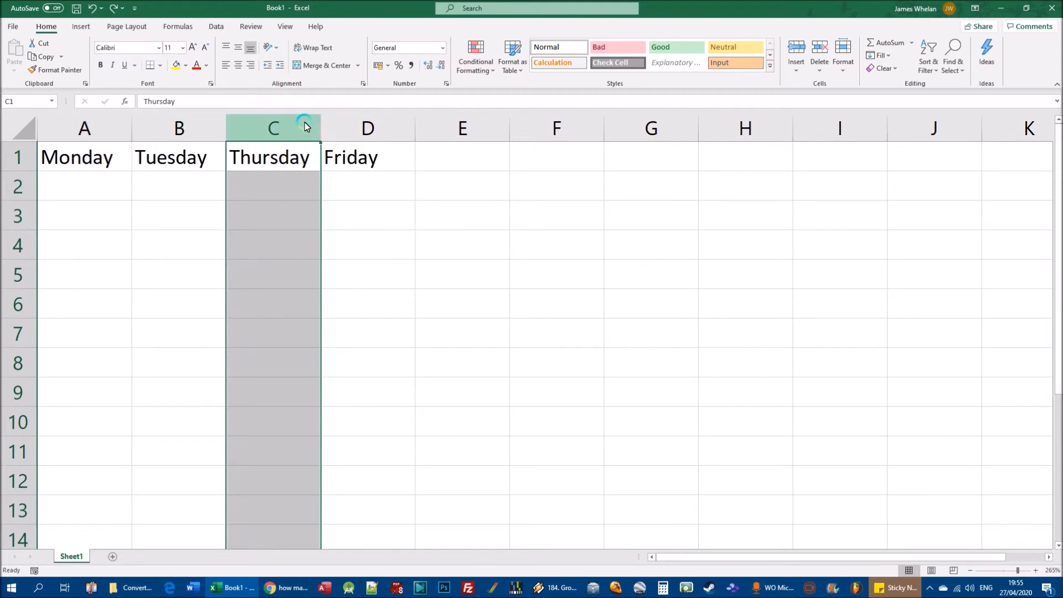
{"action": "right_click", "coordinate": [272, 129]}
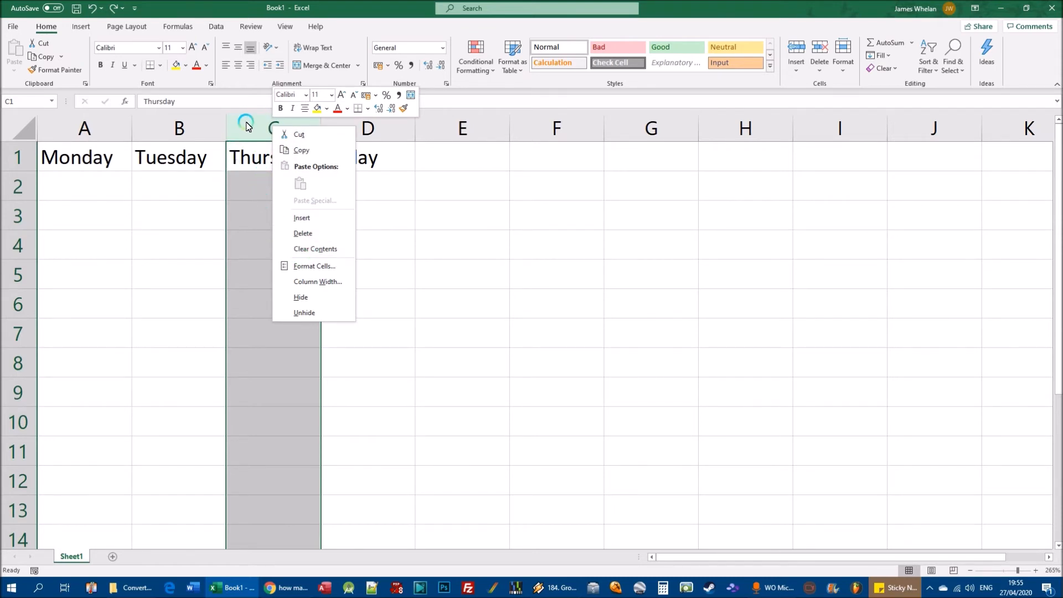
{"action": "left_click", "coordinate": [247, 127]}
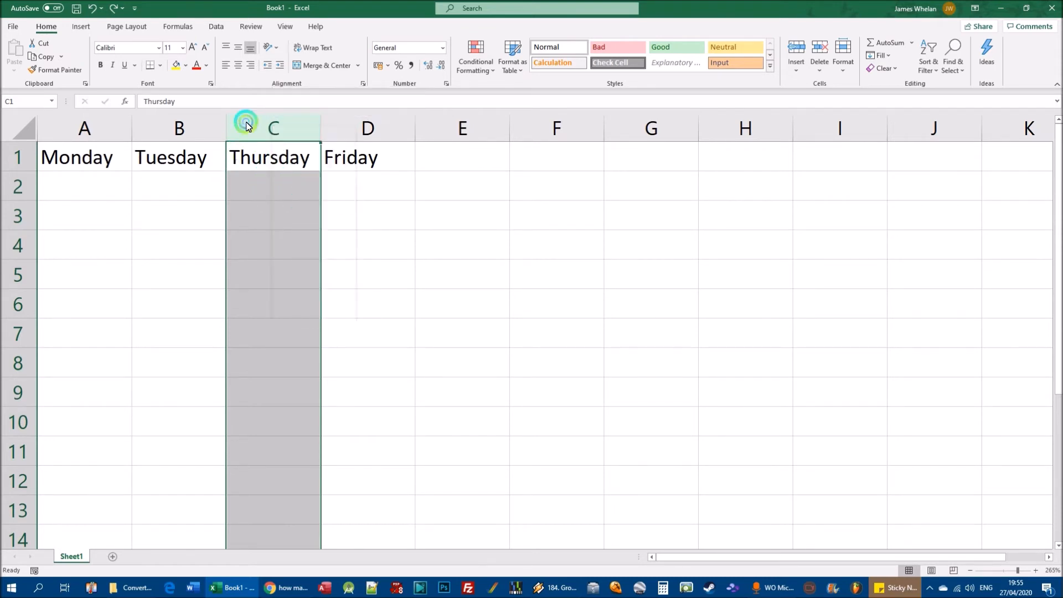
{"action": "left_click", "coordinate": [211, 132]}
{"action": "left_click", "coordinate": [273, 129]}
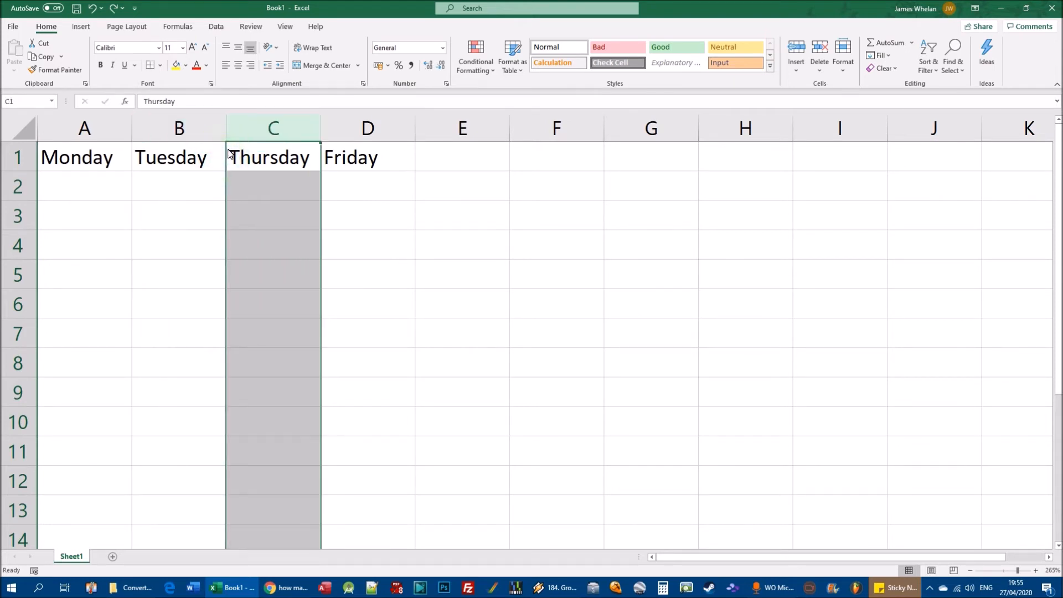
- Insert a blank column before the "Thursday" column C, and undo the insertion
{"action": "left_click", "coordinate": [270, 129]}
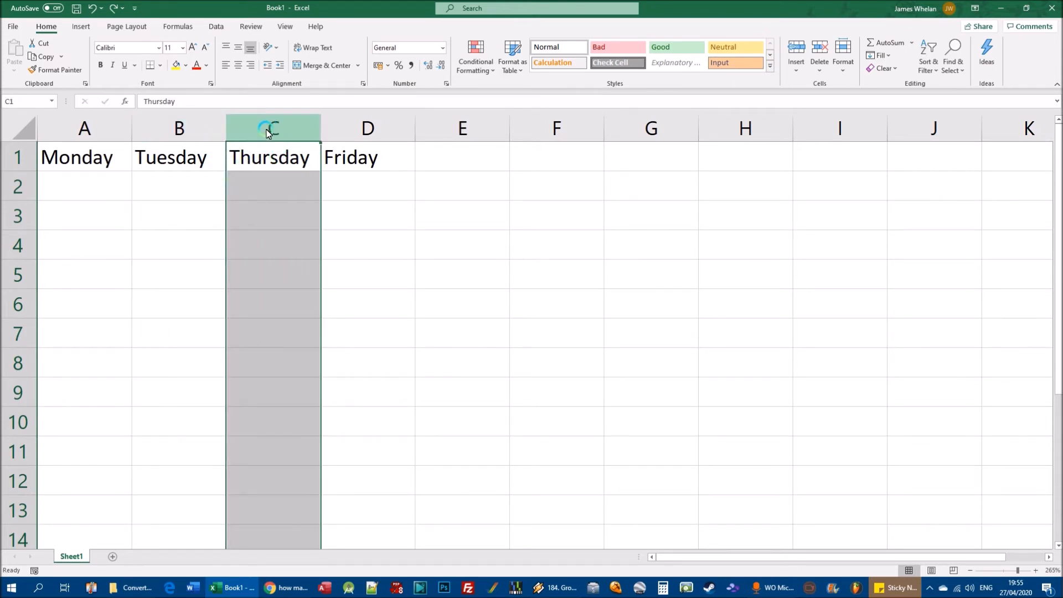
{"action": "right_click", "coordinate": [267, 133]}
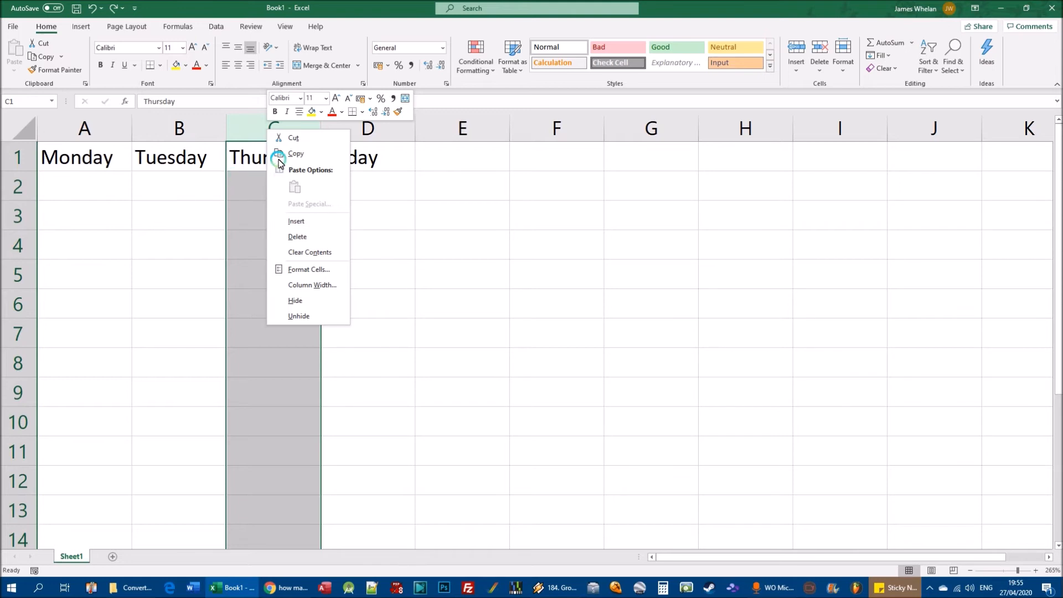
{"action": "right_click", "coordinate": [256, 131]}
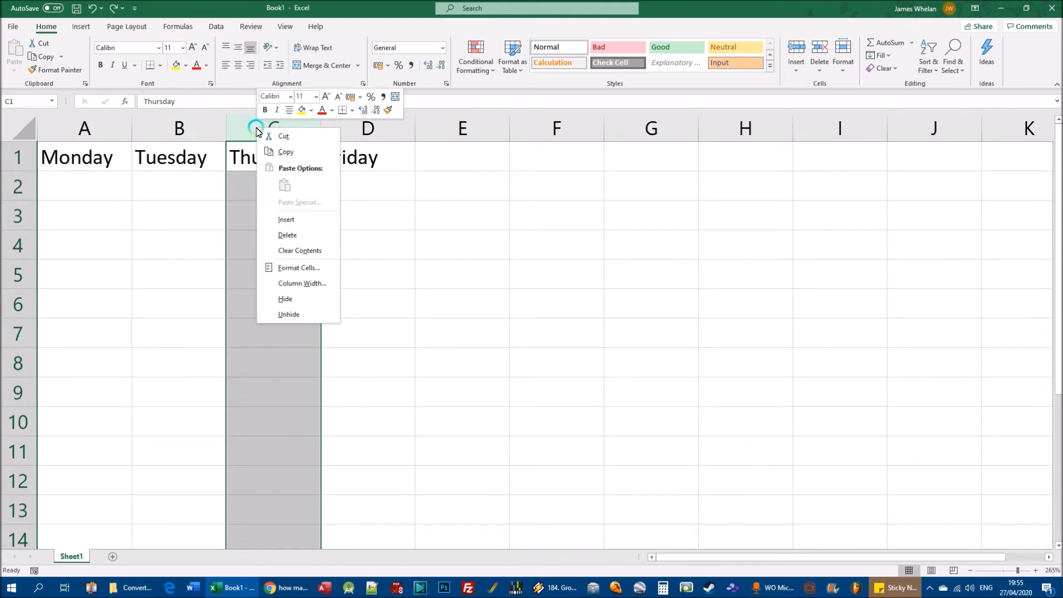
{"action": "left_click", "coordinate": [289, 218]}
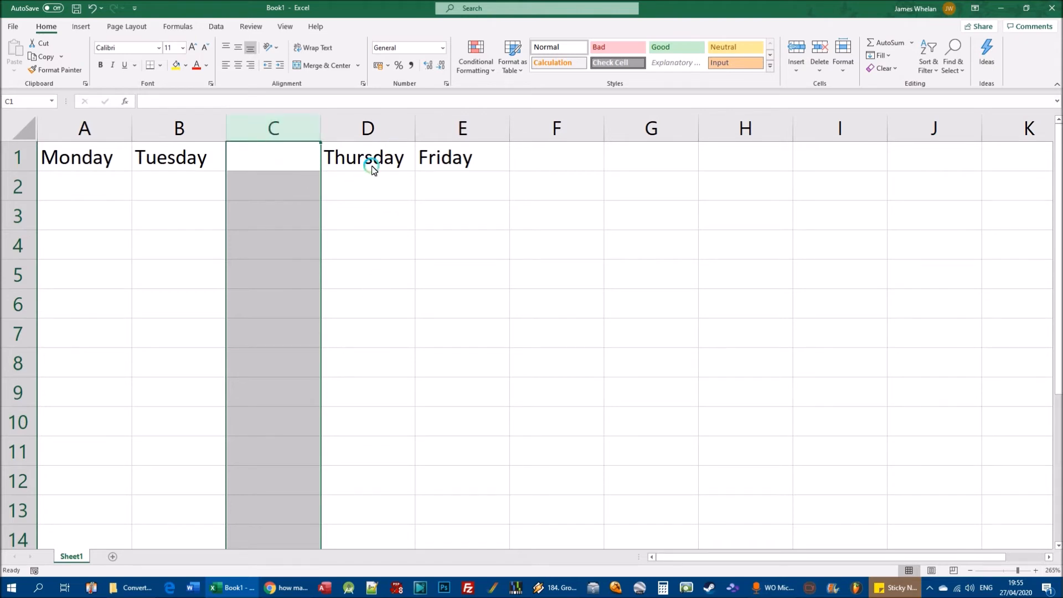
{"action": "left_click_drag", "start_coordinate": [379, 330], "coordinate": [460, 394]}
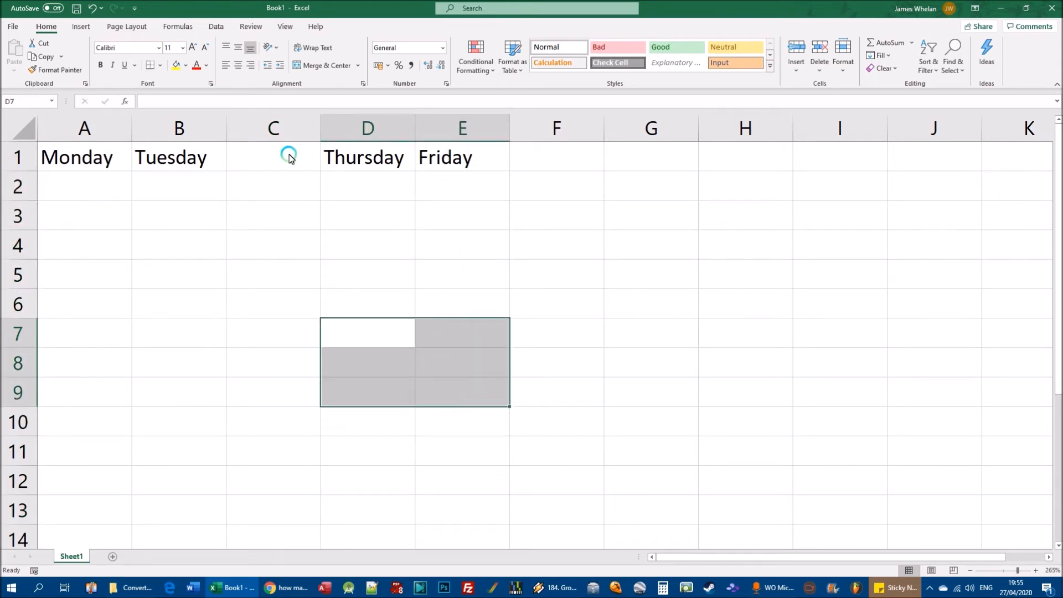
{"action": "key", "text": "ctrl+z"}
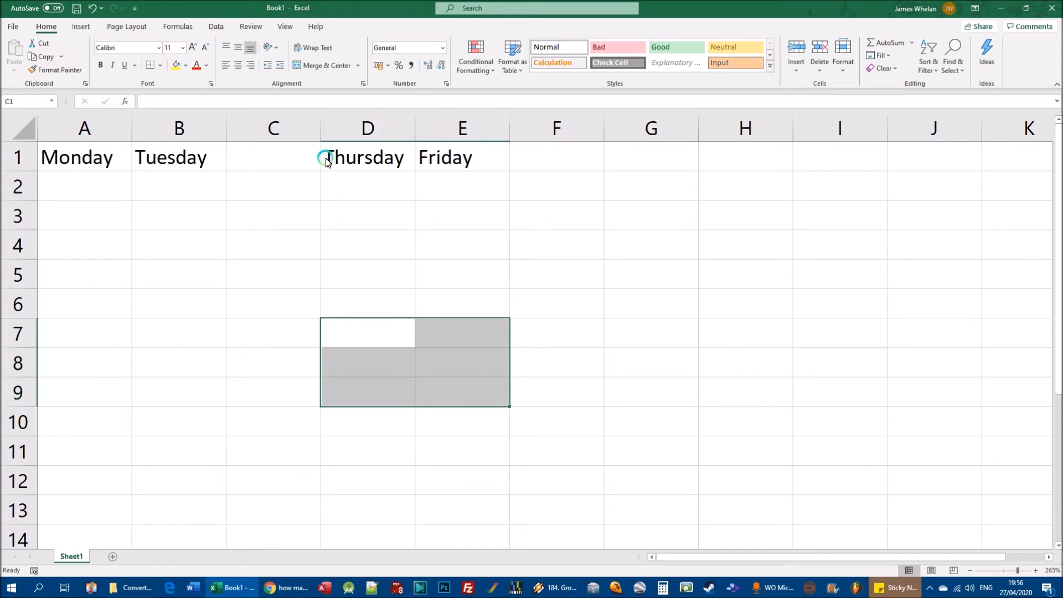
- Enter a first name under "Thursday" in cell C2 and another under "Friday" in cell D2
{"action": "left_click", "coordinate": [280, 184]}
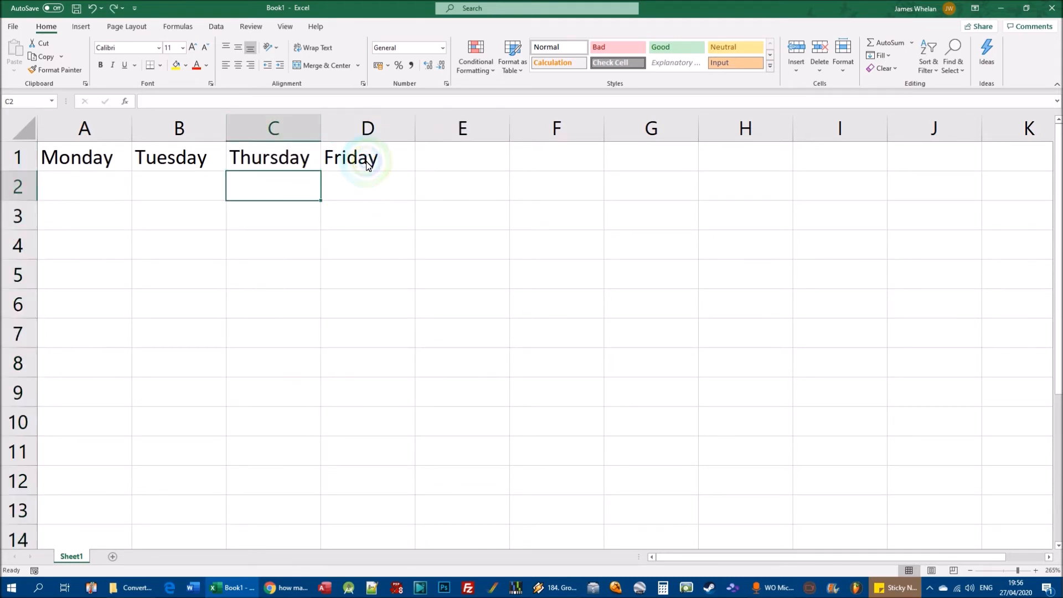
{"action": "type", "text": "Joe"}
{"action": "key", "text": "Tab"}
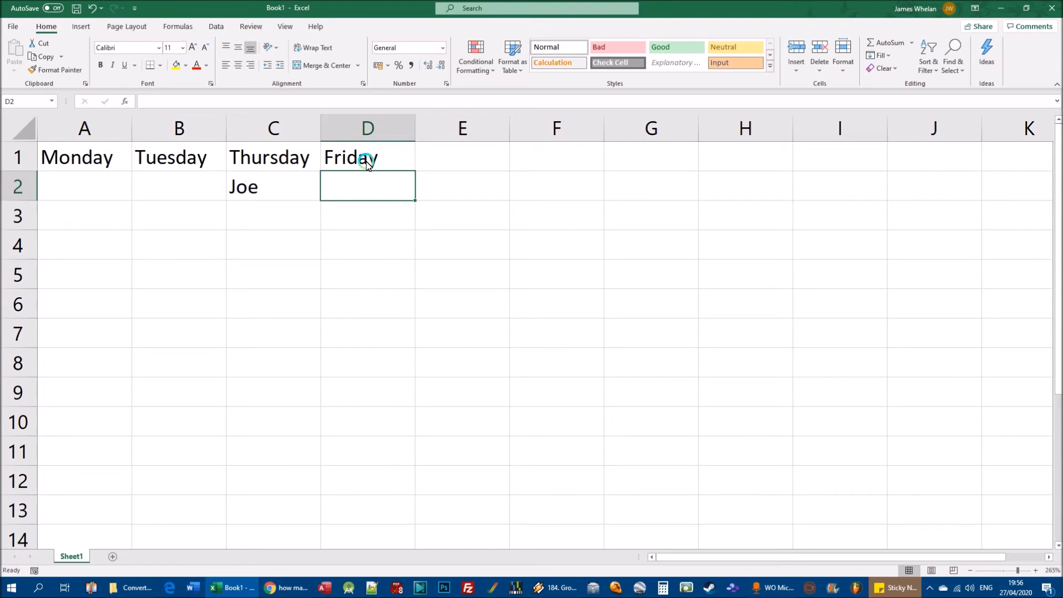
{"action": "type", "text": "Alan"}
{"action": "left_click", "coordinate": [368, 239]}
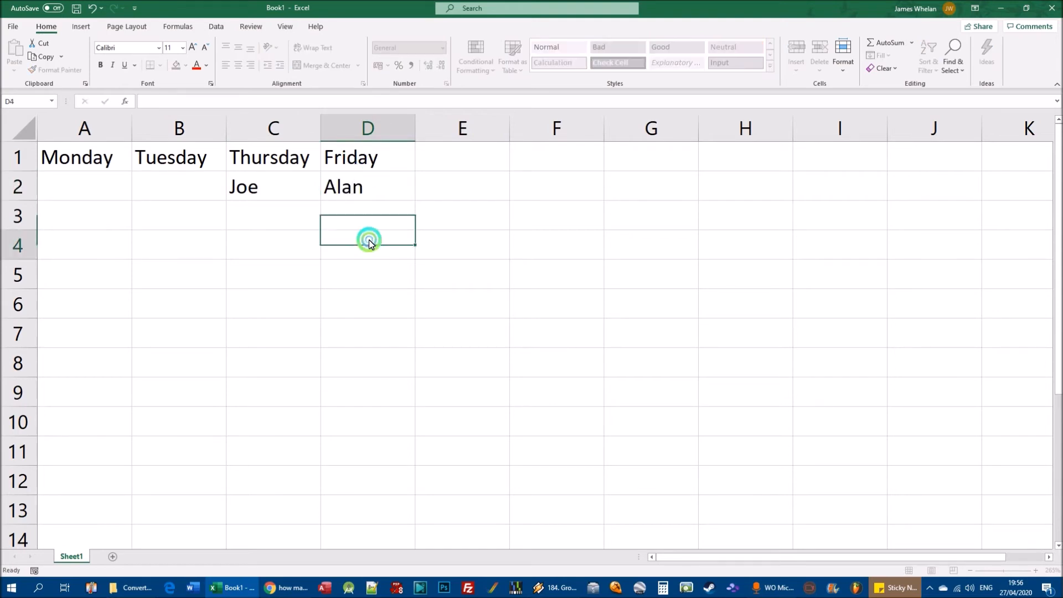
- Insert a blank column before the "Thursday" column C
{"action": "right_click", "coordinate": [268, 133]}
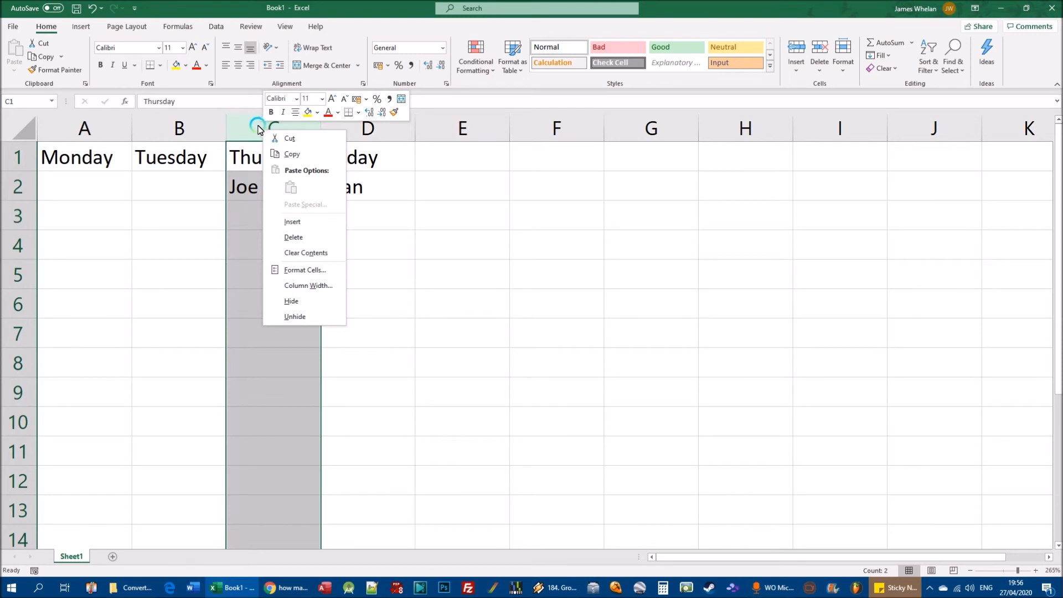
{"action": "right_click", "coordinate": [257, 127]}
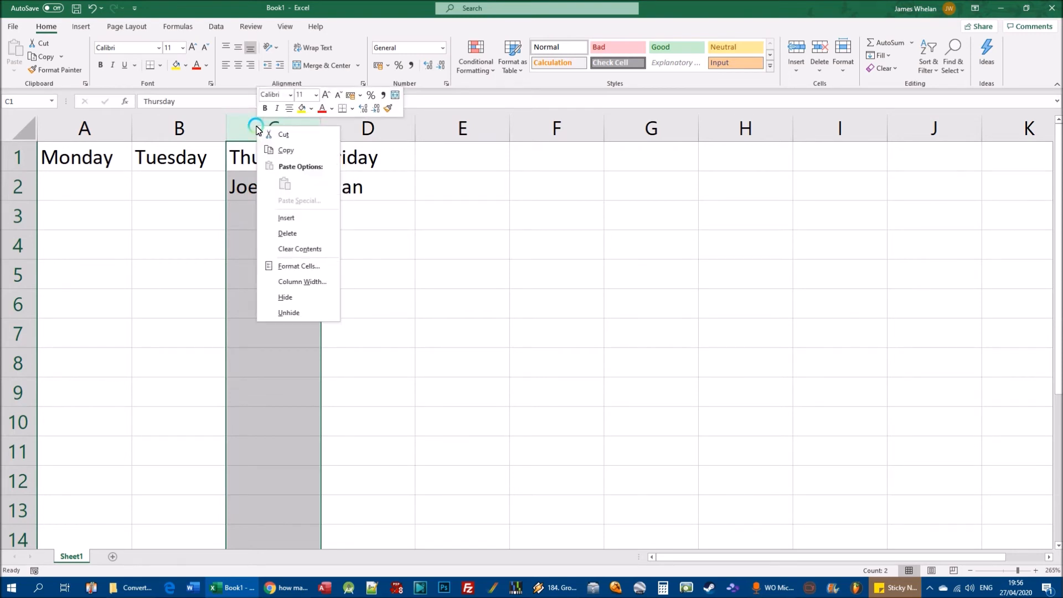
{"action": "left_click", "coordinate": [302, 219]}
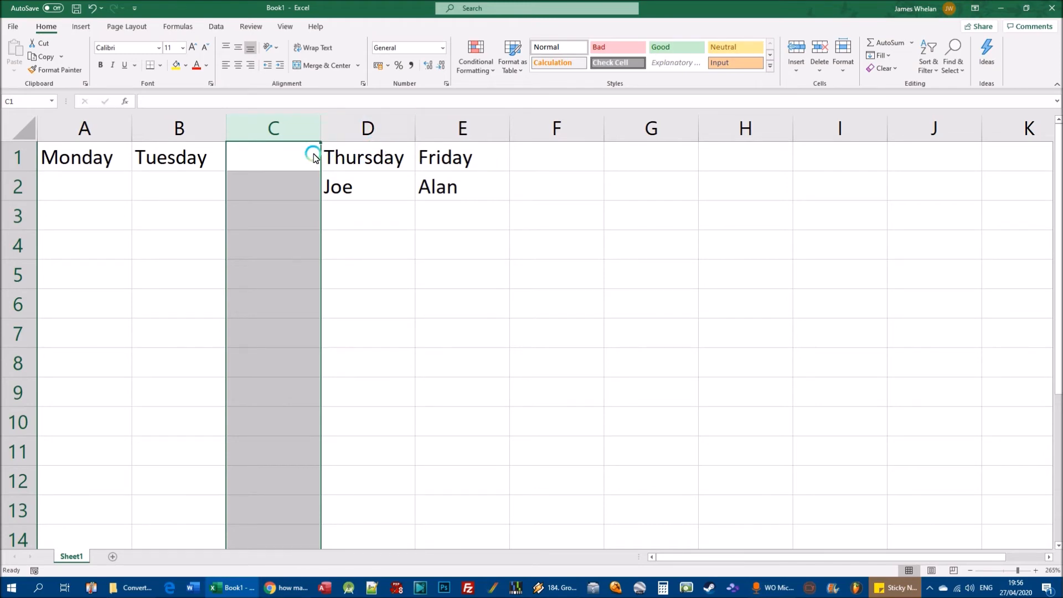
- Enter "Wednesday" in cell C1 and auto-fit the width of column C to the text
{"action": "left_click", "coordinate": [281, 153]}
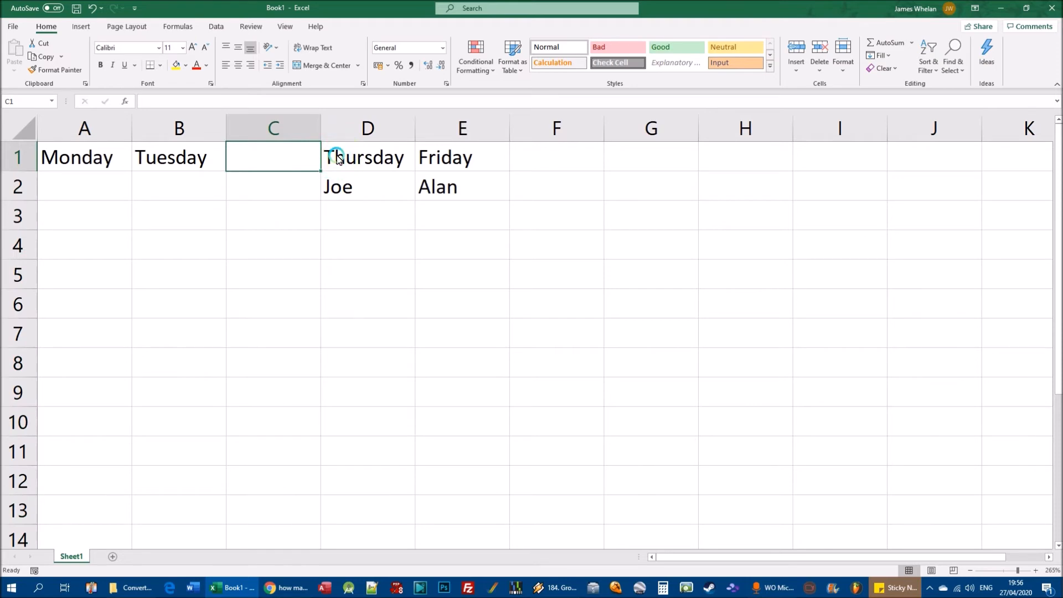
{"action": "type", "text": "Wede"}
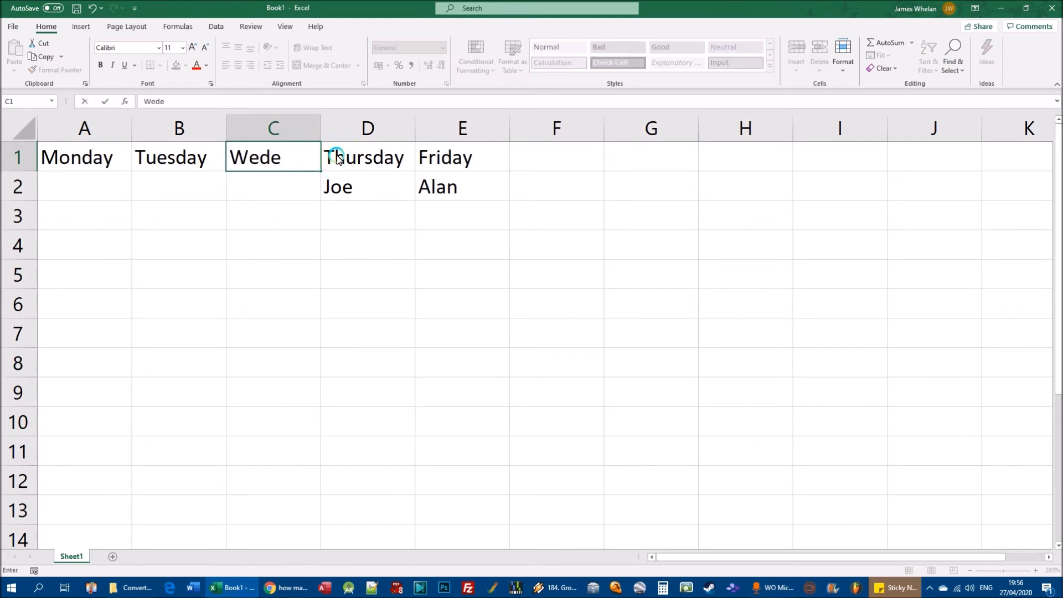
{"action": "type", "text": "ndsay"}
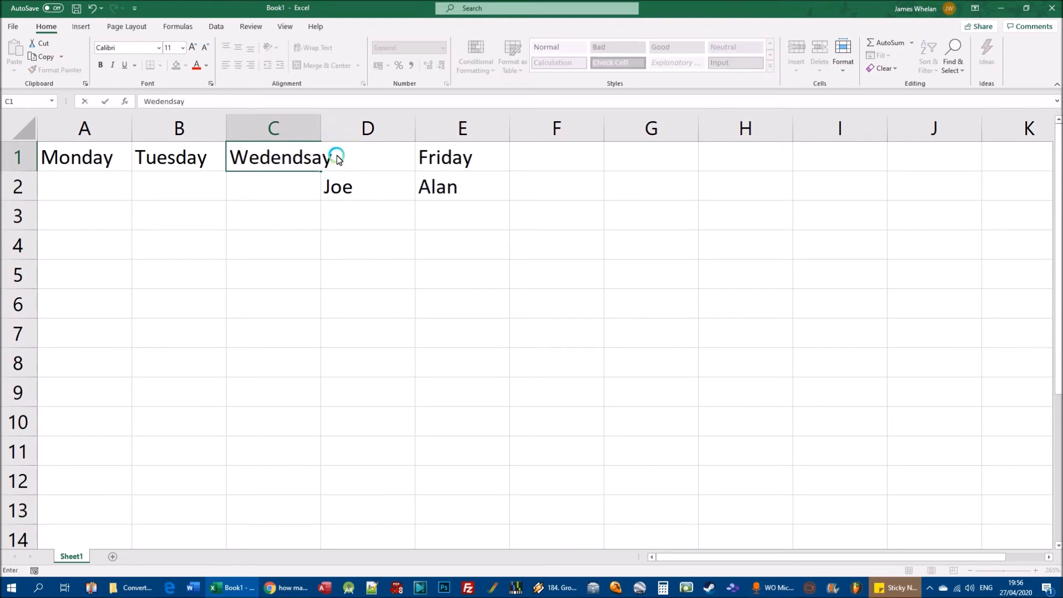
{"action": "key", "text": "BackSpace"}
{"action": "key", "text": "BackSpace"}
{"action": "key", "text": "BackSpace"}
{"action": "key", "text": "BackSpace"}
{"action": "key", "text": "BackSpace"}
{"action": "key", "text": "BackSpace"}
{"action": "key", "text": "BackSpace"}
{"action": "key", "text": "BackSpace"}
{"action": "type", "text": "We"}
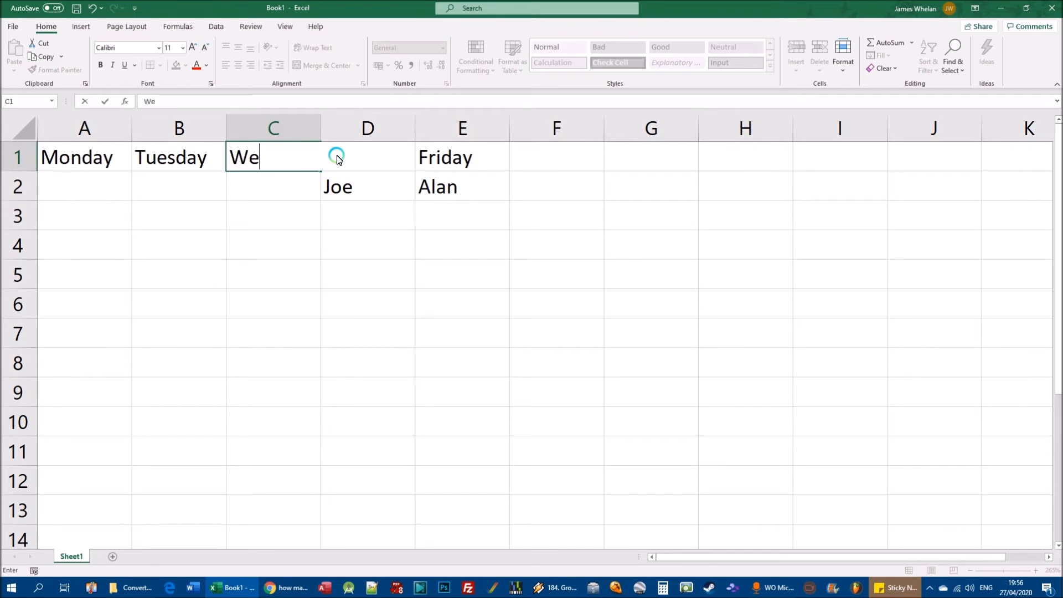
{"action": "type", "text": "dnesdy"}
{"action": "key", "text": "BackSpace"}
{"action": "key", "text": "BackSpace"}
{"action": "key", "text": "Return"}
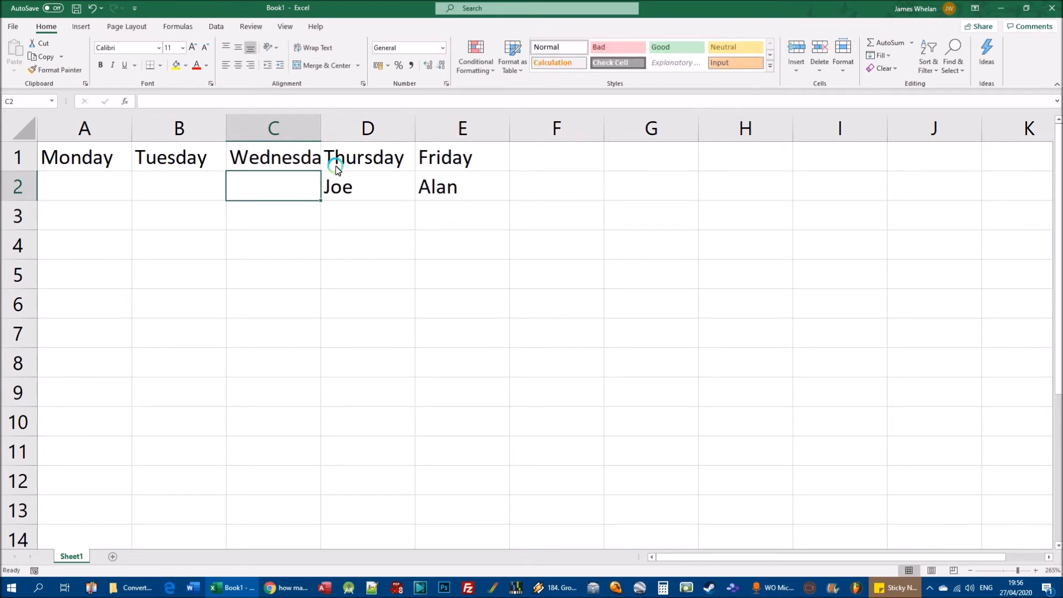
{"action": "double_click", "coordinate": [321, 129]}
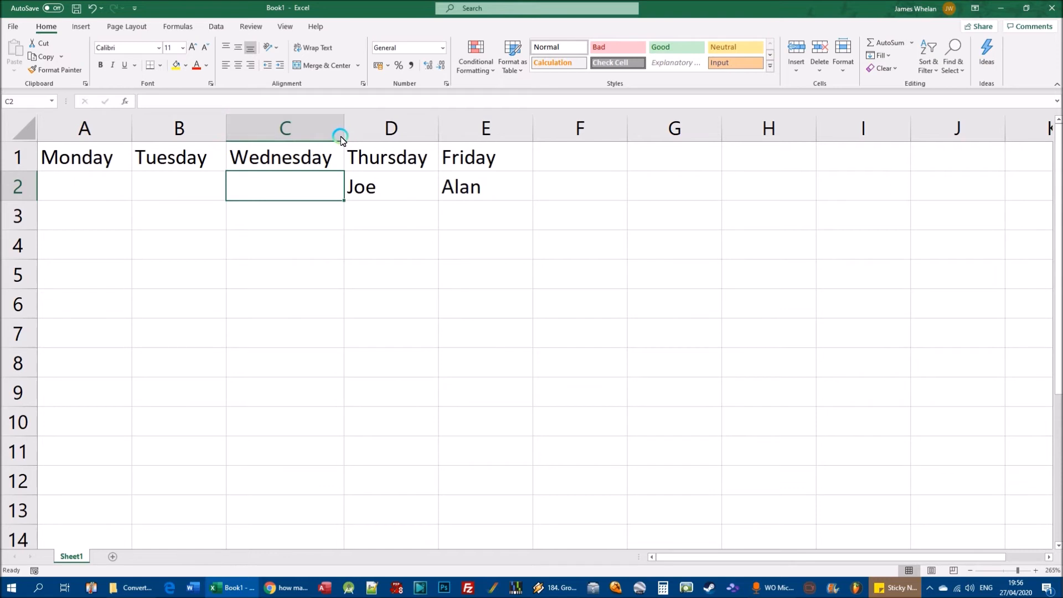
- Undo the column C width change, the "Wednesday" entry and the column insertion
{"action": "left_click", "coordinate": [94, 9]}
{"action": "left_click", "coordinate": [95, 9]}
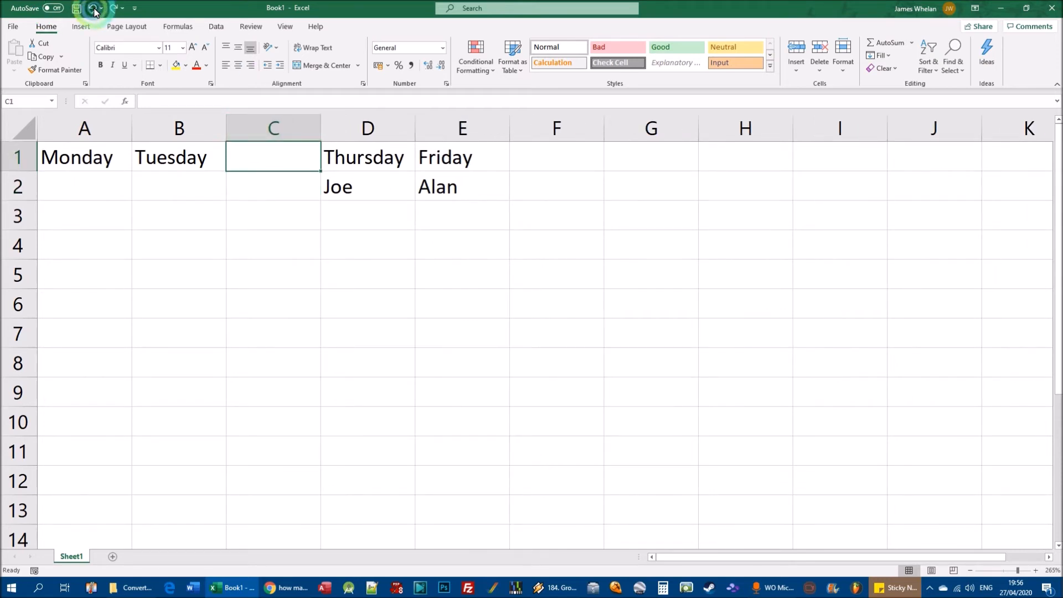
{"action": "left_click", "coordinate": [94, 9]}
{"action": "left_click", "coordinate": [364, 207]}
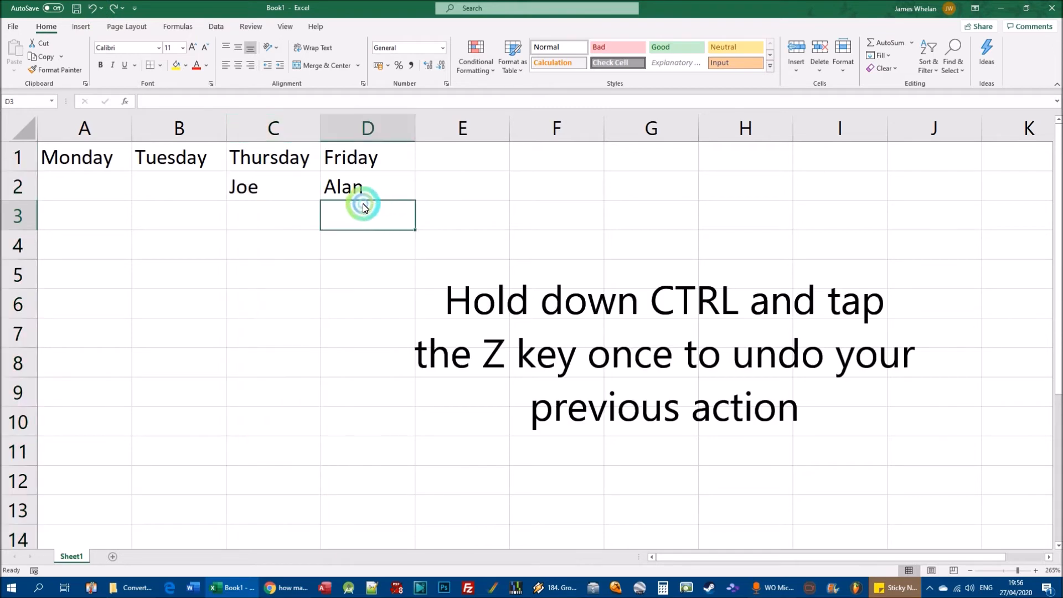
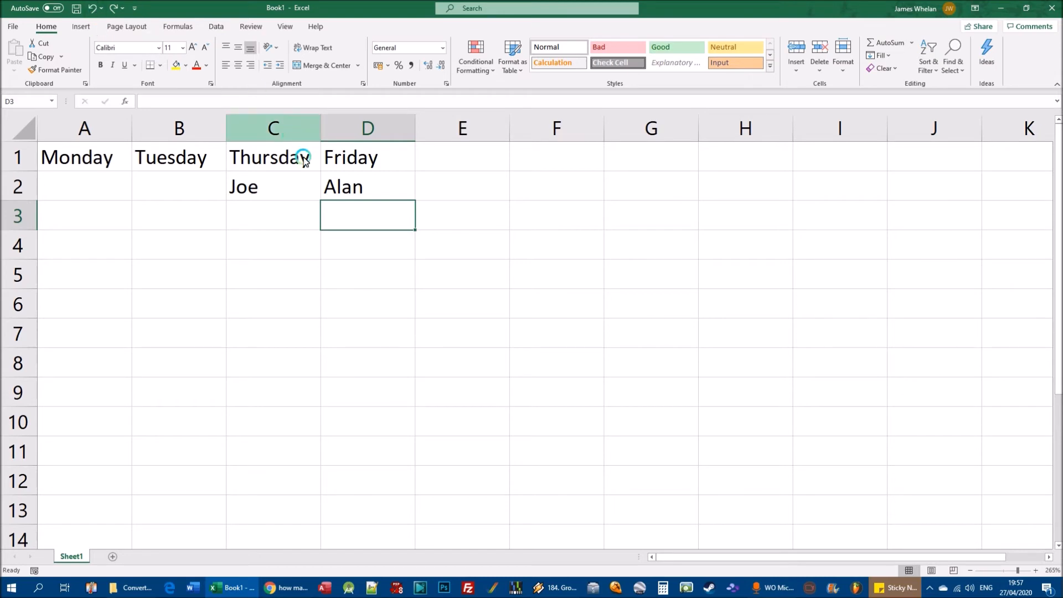
- Insert a blank column before the "Thursday" column again, and undo the insertion
{"action": "right_click", "coordinate": [268, 136]}
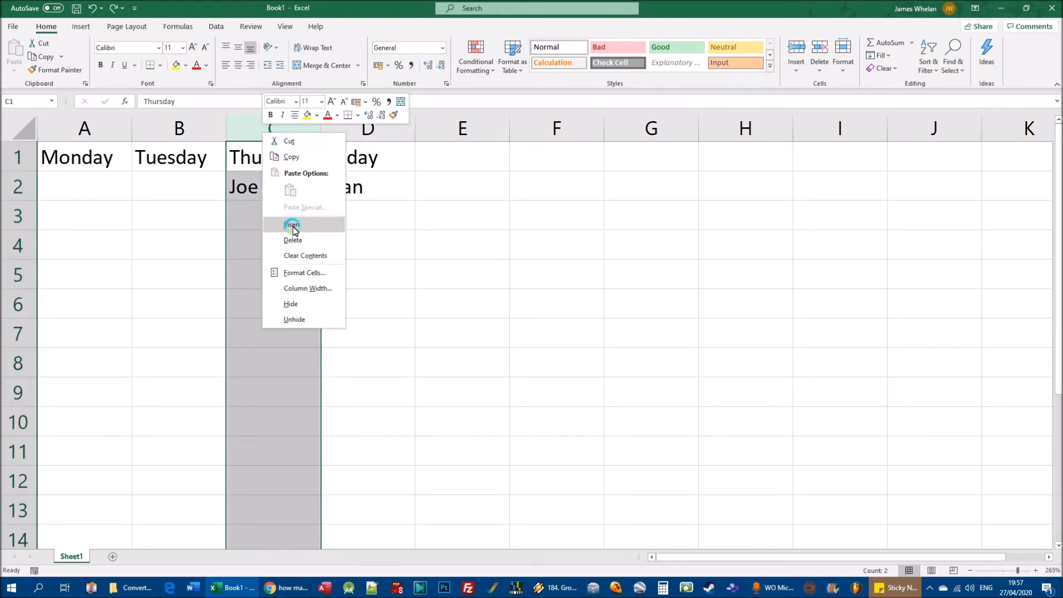
{"action": "right_click", "coordinate": [255, 129]}
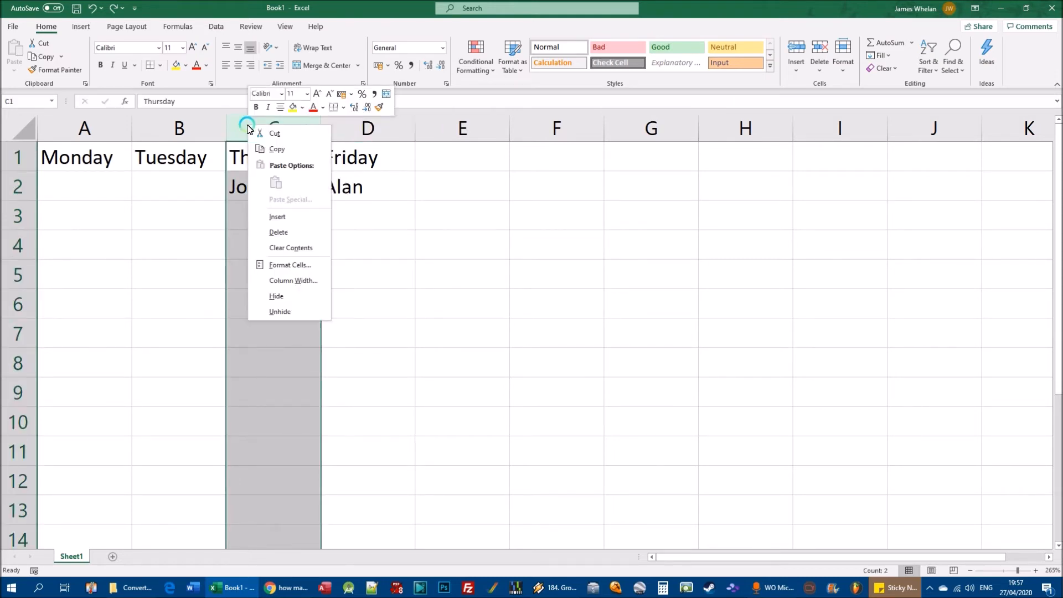
{"action": "left_click", "coordinate": [287, 217]}
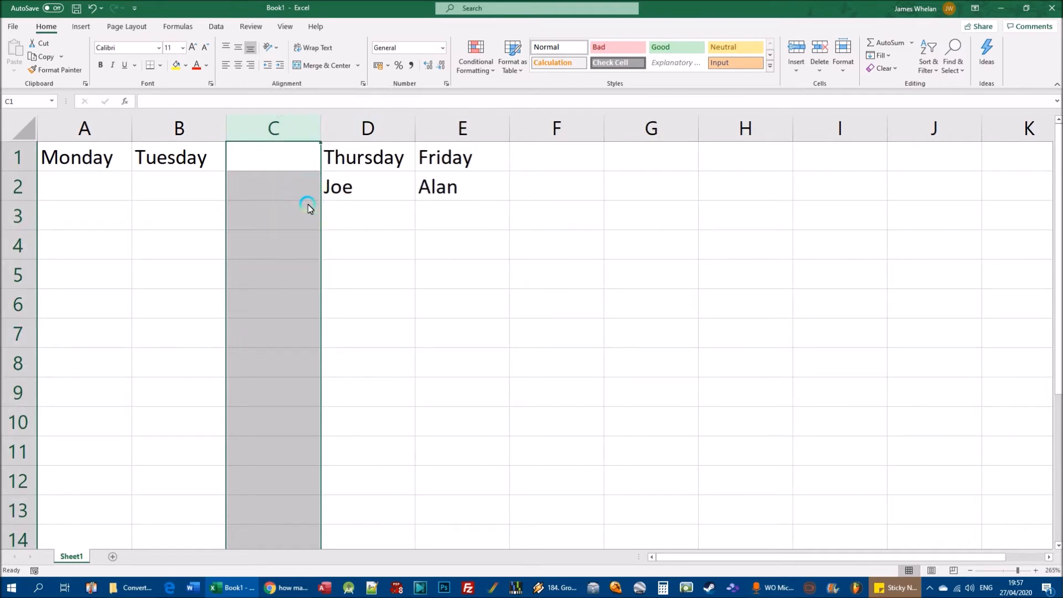
{"action": "key", "text": "ctrl+z"}
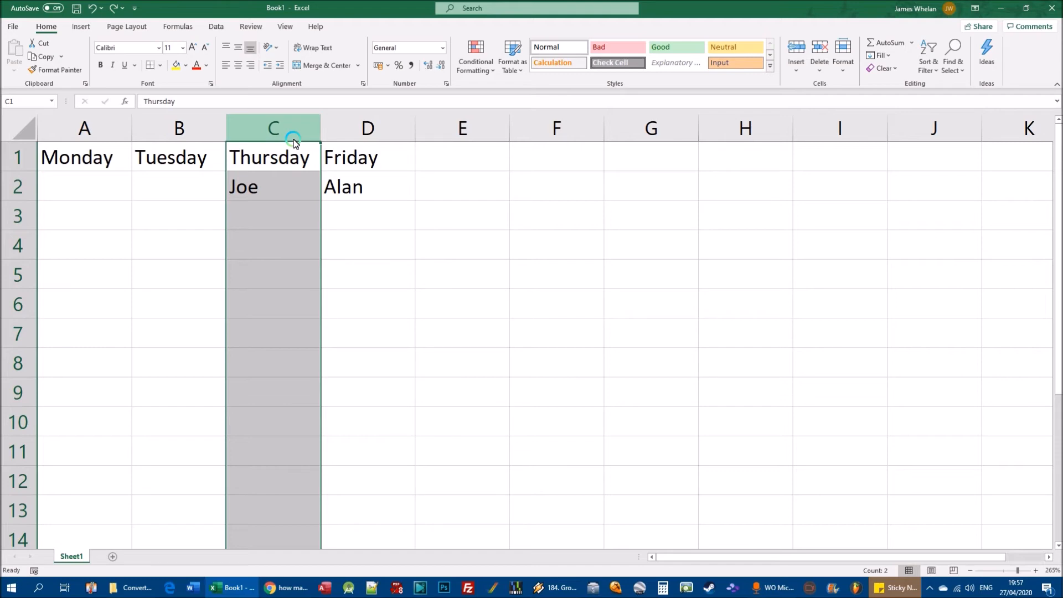
{"action": "left_click", "coordinate": [46, 28]}
{"action": "left_click", "coordinate": [330, 224]}
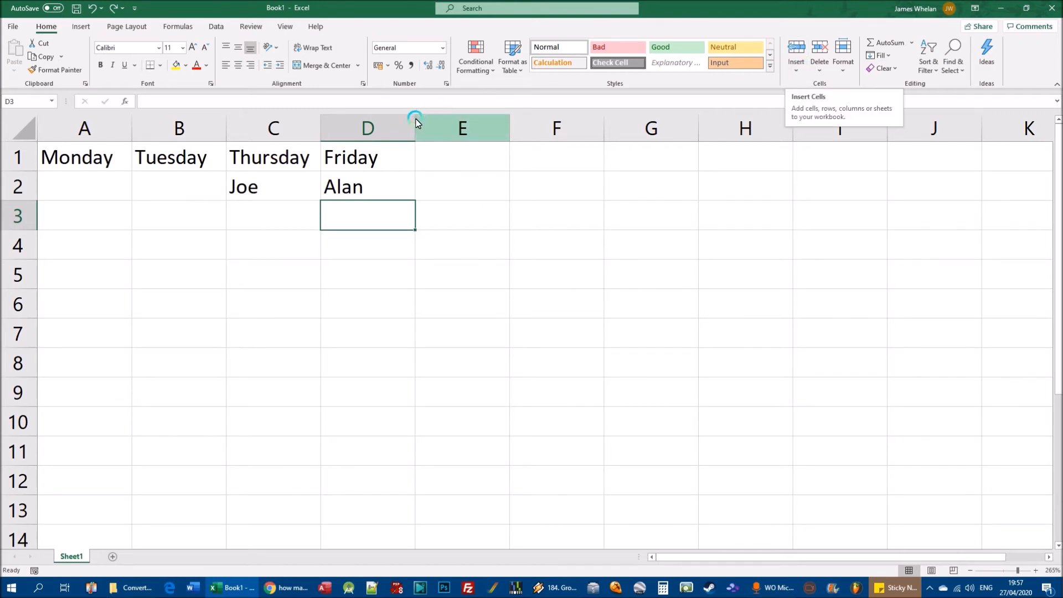
{"action": "left_click", "coordinate": [273, 181]}
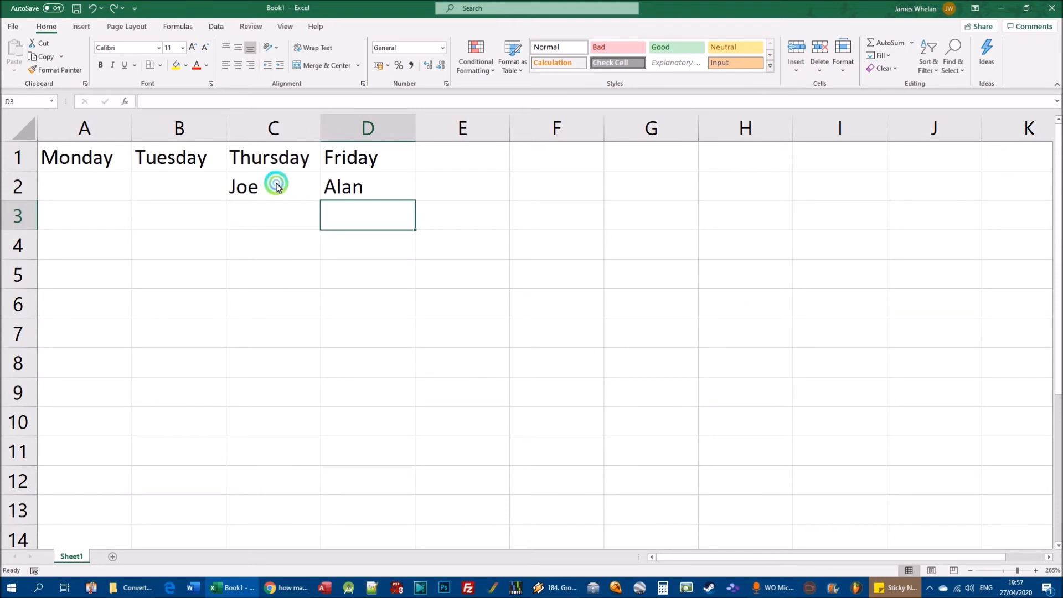
{"action": "left_click", "coordinate": [268, 247]}
{"action": "left_click", "coordinate": [267, 169]}
{"action": "left_click", "coordinate": [271, 279]}
{"action": "left_click", "coordinate": [271, 382]}
{"action": "left_click", "coordinate": [274, 215]}
{"action": "left_click", "coordinate": [273, 161]}
{"action": "left_click", "coordinate": [278, 297]}
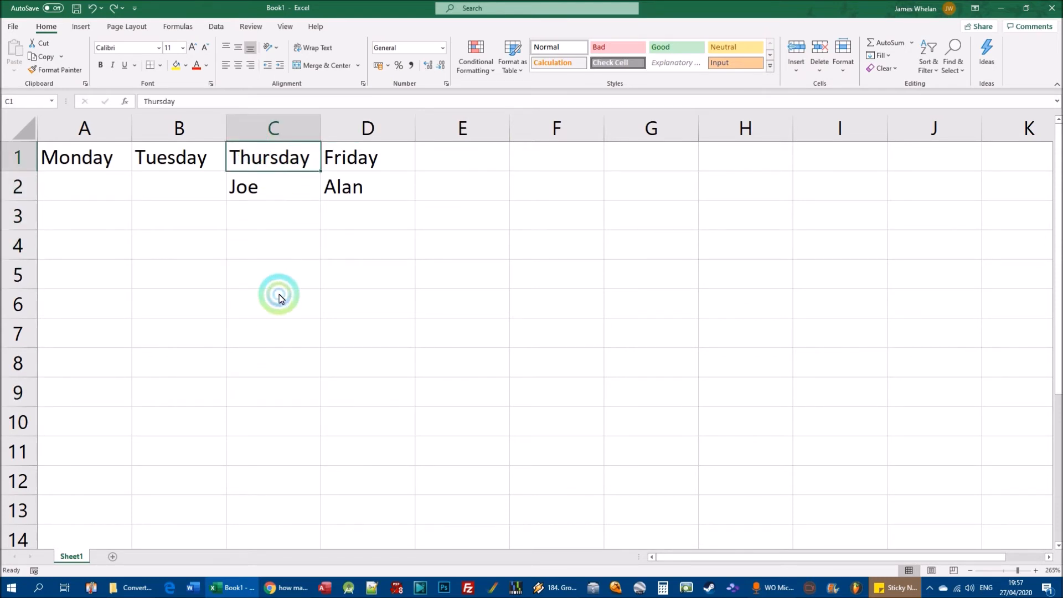
{"action": "left_click", "coordinate": [271, 199]}
{"action": "left_click", "coordinate": [268, 153]}
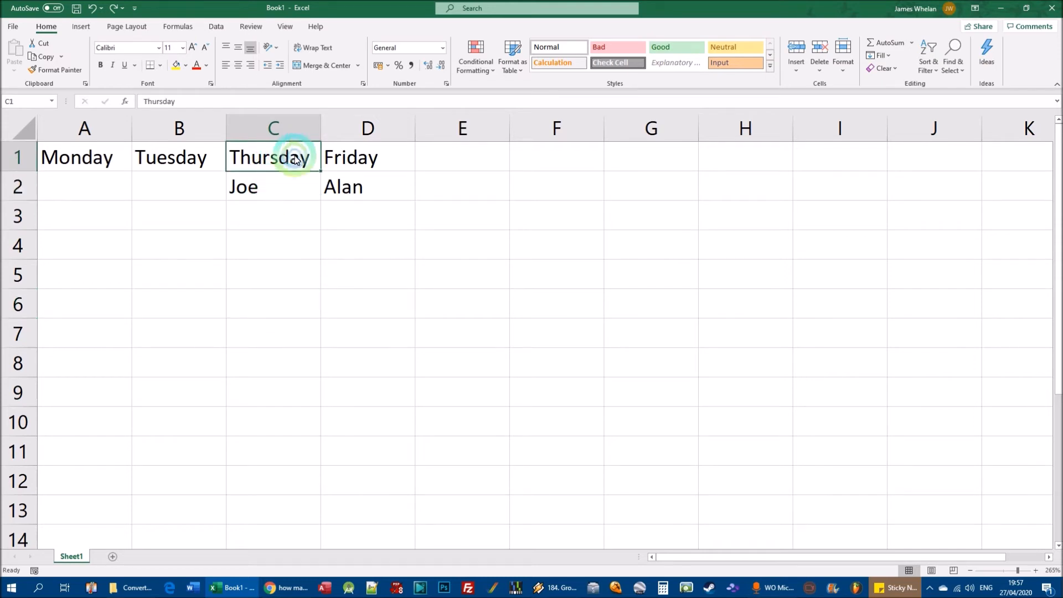
{"action": "left_click", "coordinate": [281, 123]}
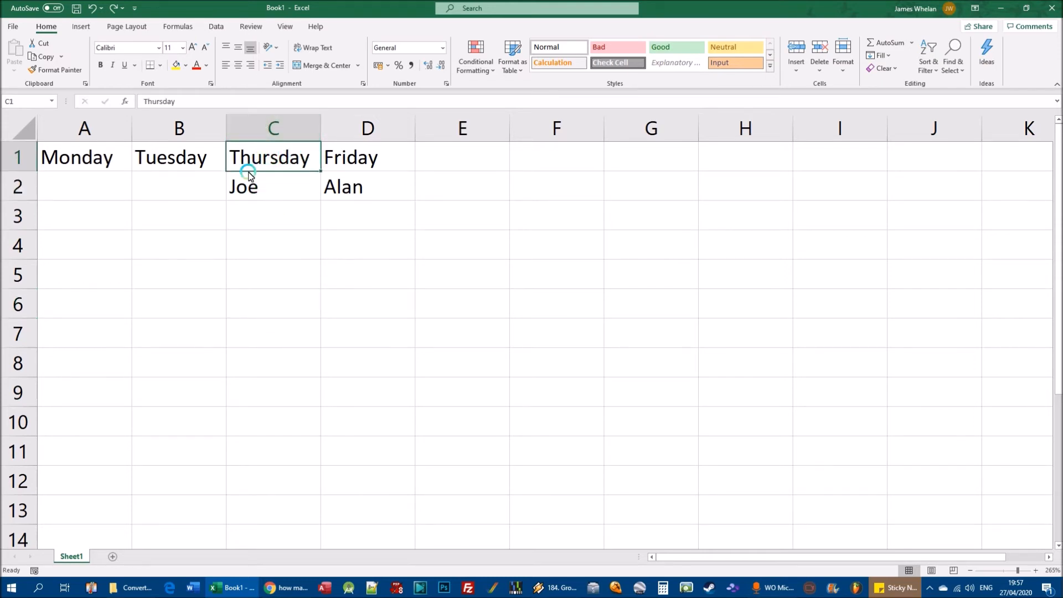
{"action": "left_click_drag", "start_coordinate": [203, 133], "coordinate": [273, 126]}
{"action": "left_click", "coordinate": [270, 171]}
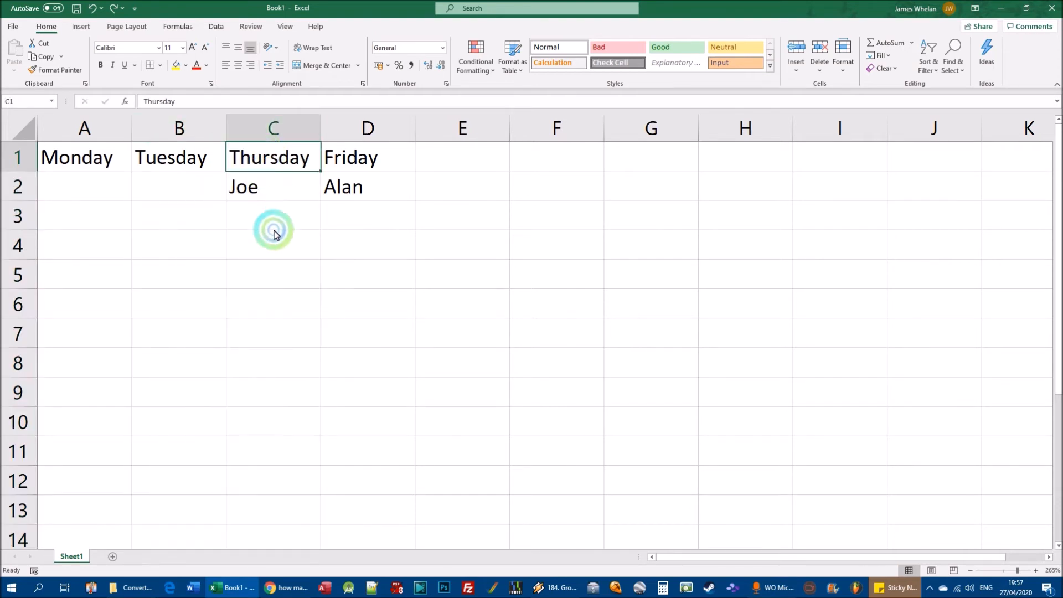
{"action": "left_click", "coordinate": [268, 219]}
{"action": "left_click", "coordinate": [273, 152]}
{"action": "left_click", "coordinate": [268, 275]}
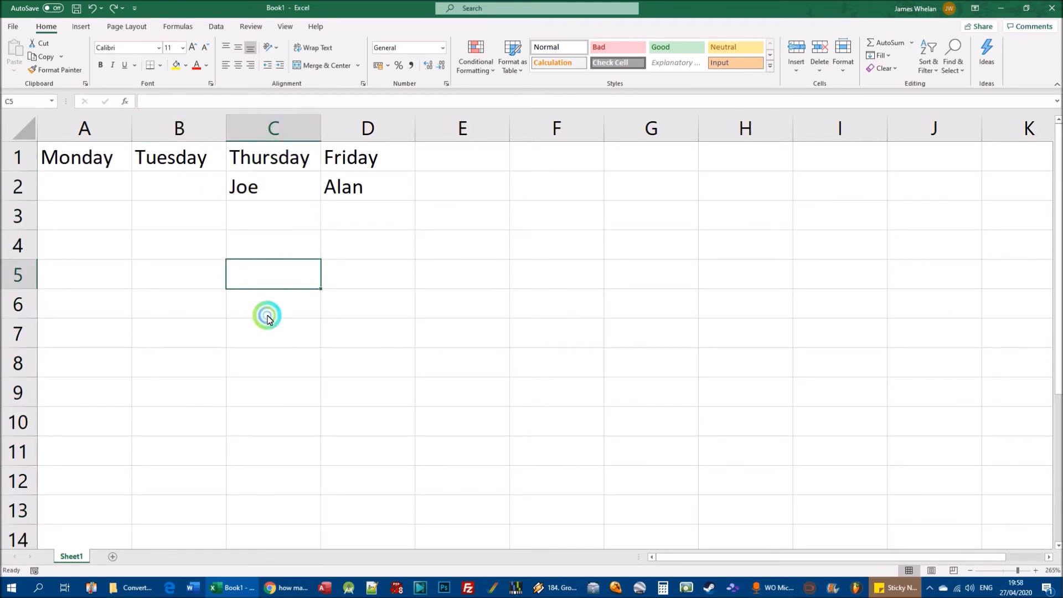
{"action": "left_click", "coordinate": [268, 335]}
{"action": "left_click", "coordinate": [264, 129]}
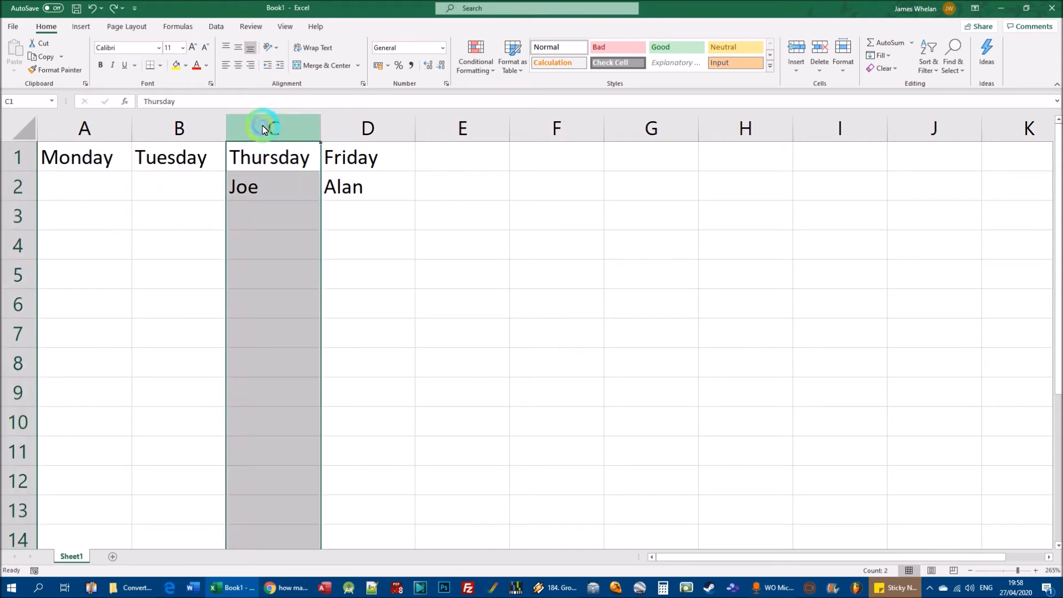
{"action": "left_click", "coordinate": [265, 208]}
{"action": "left_click", "coordinate": [266, 270]}
{"action": "left_click", "coordinate": [262, 190]}
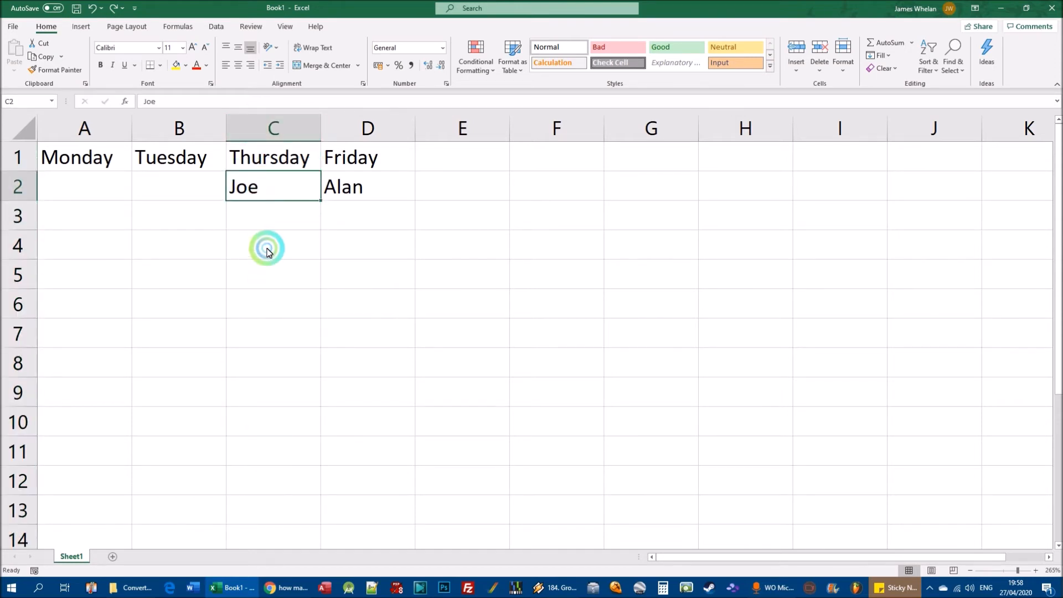
{"action": "left_click", "coordinate": [267, 252]}
{"action": "left_click", "coordinate": [268, 330]}
{"action": "left_click", "coordinate": [266, 211]}
{"action": "left_click", "coordinate": [258, 163]}
{"action": "left_click", "coordinate": [253, 263]}
- Insert a sheet column before "Thursday" with only cell C2 selected, and undo the insertion
{"action": "left_click", "coordinate": [268, 201]}
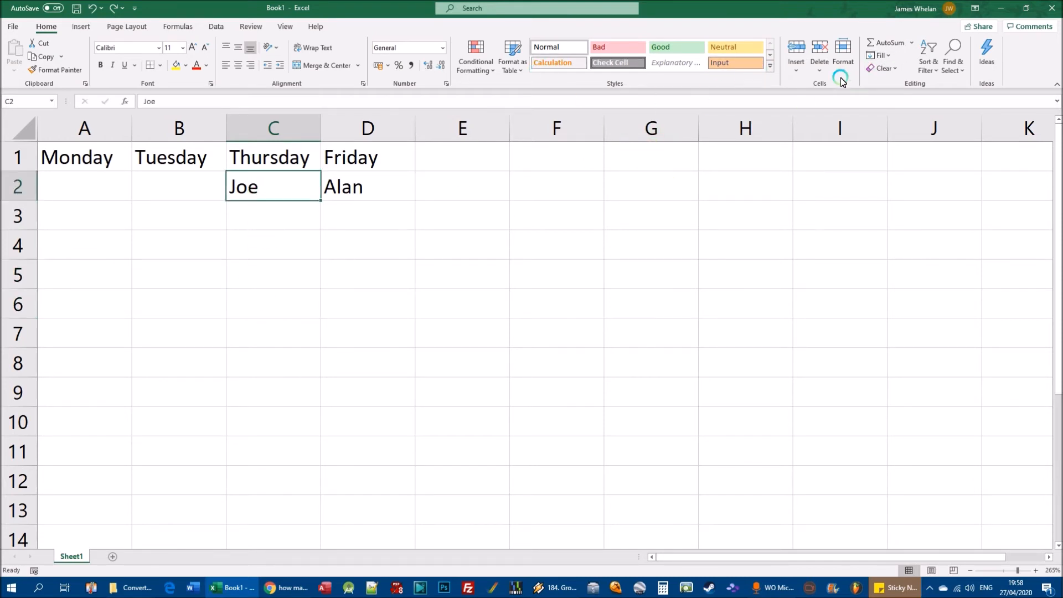
{"action": "left_click", "coordinate": [797, 71]}
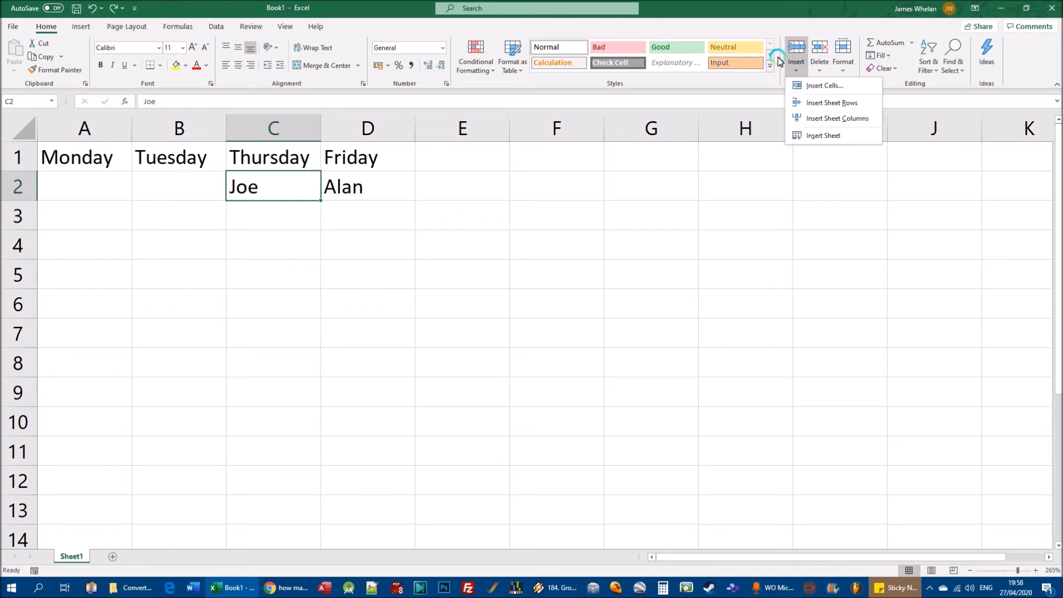
{"action": "left_click", "coordinate": [847, 120]}
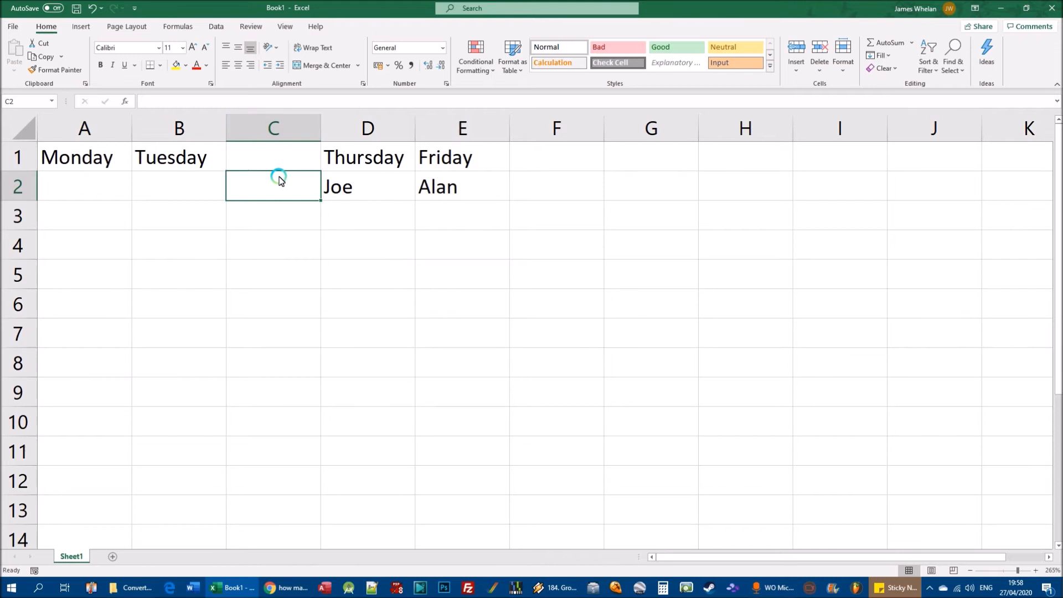
{"action": "left_click", "coordinate": [92, 7]}
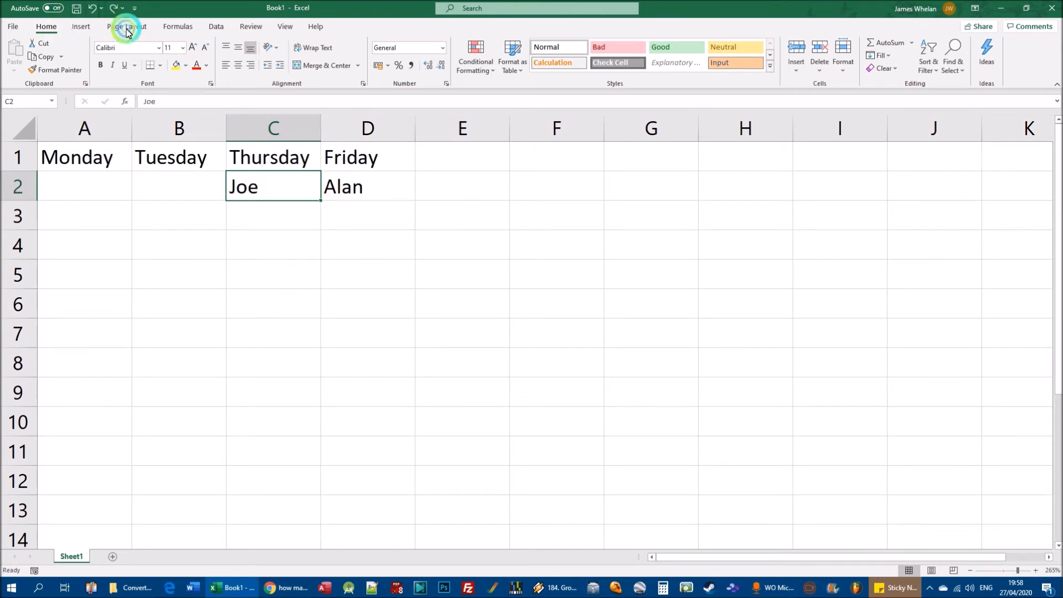
- Insert a sheet column before the "Thursday" column with cell C5 selected
{"action": "left_click", "coordinate": [283, 266]}
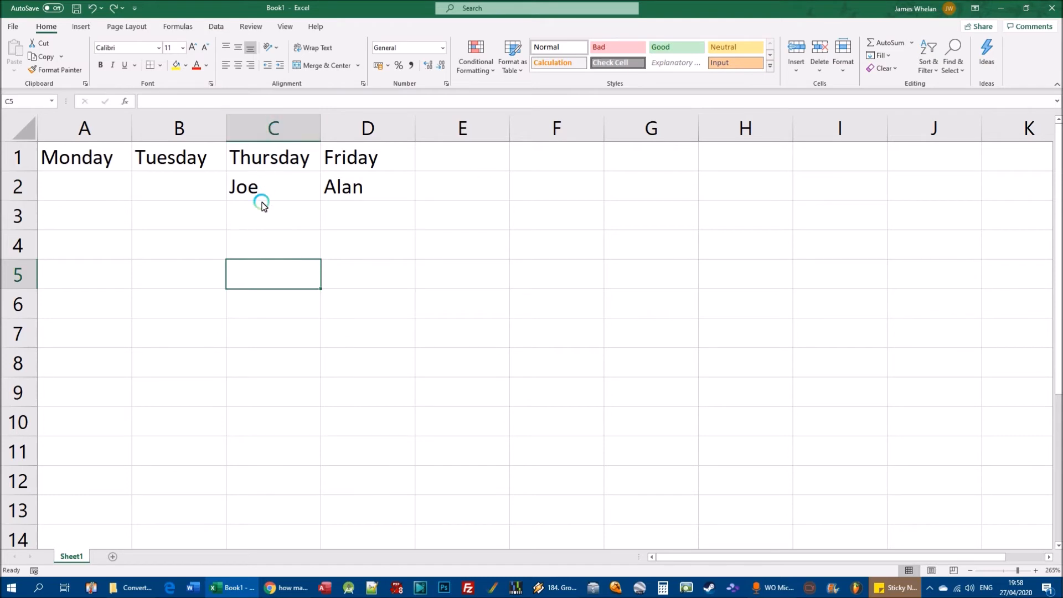
{"action": "left_click", "coordinate": [796, 67]}
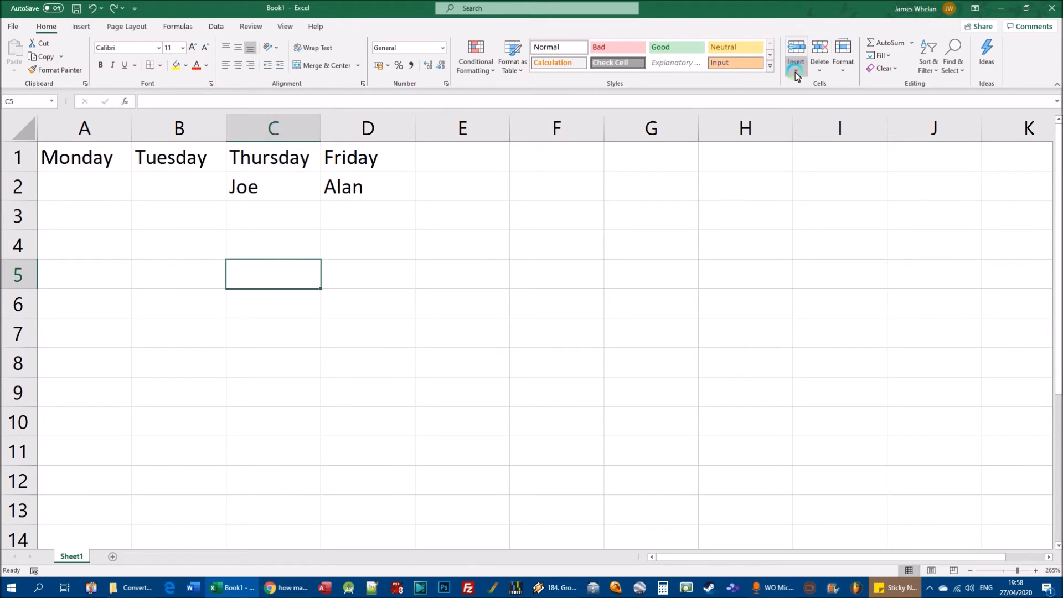
{"action": "left_click", "coordinate": [839, 119]}
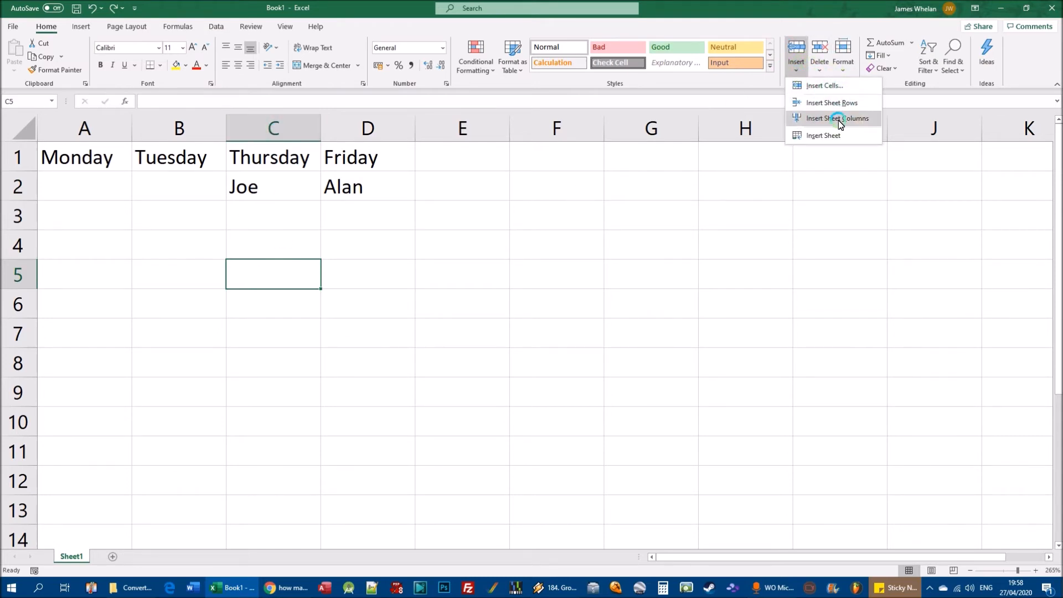
- Enter "Wednesday" as the heading in cell C1 and autofit the width of column C
{"action": "left_click", "coordinate": [276, 161]}
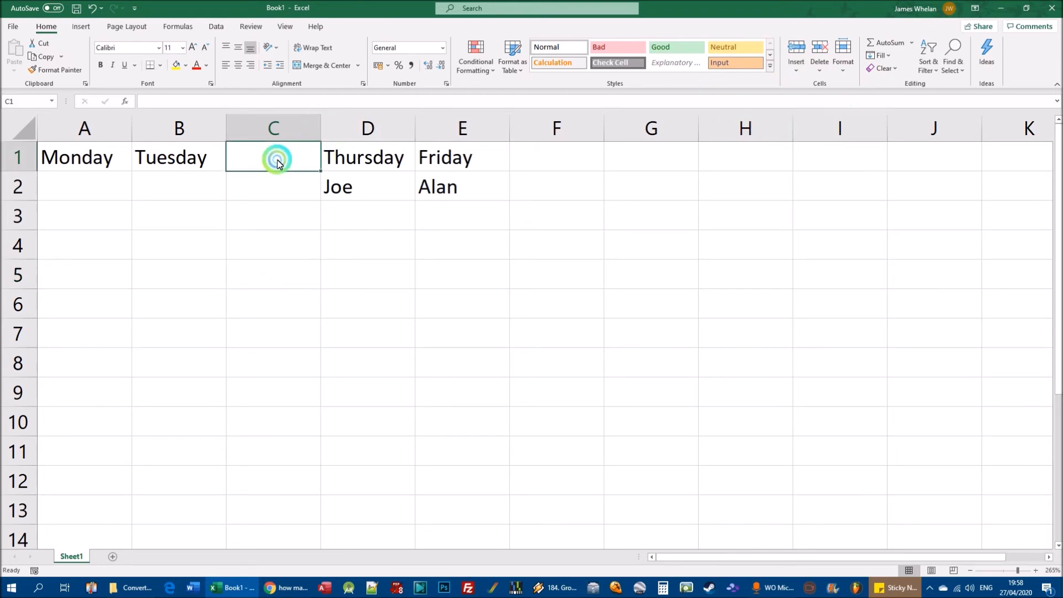
{"action": "type", "text": "Wed"}
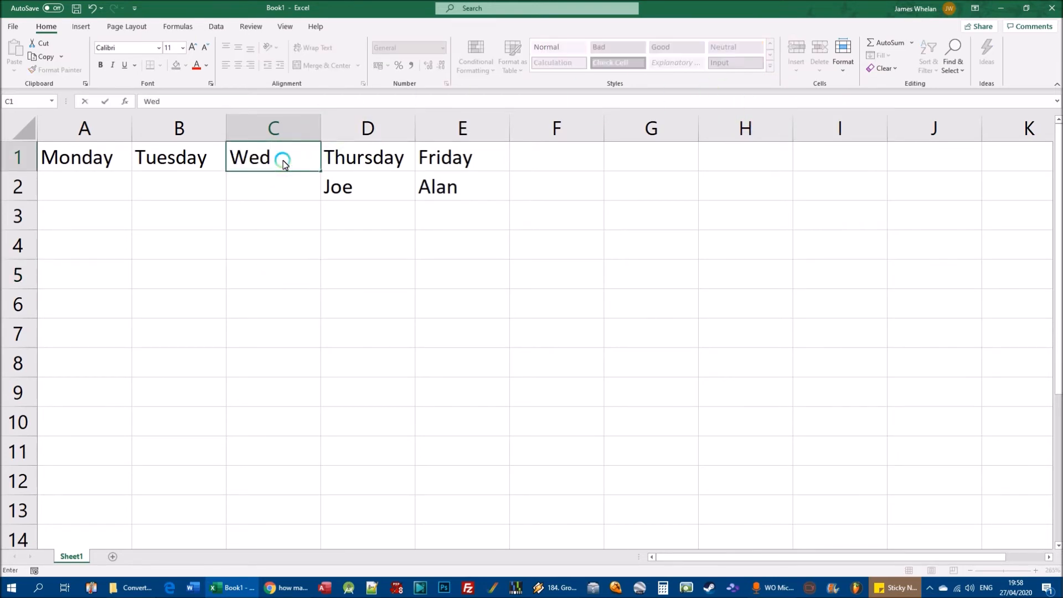
{"action": "type", "text": "nesda"}
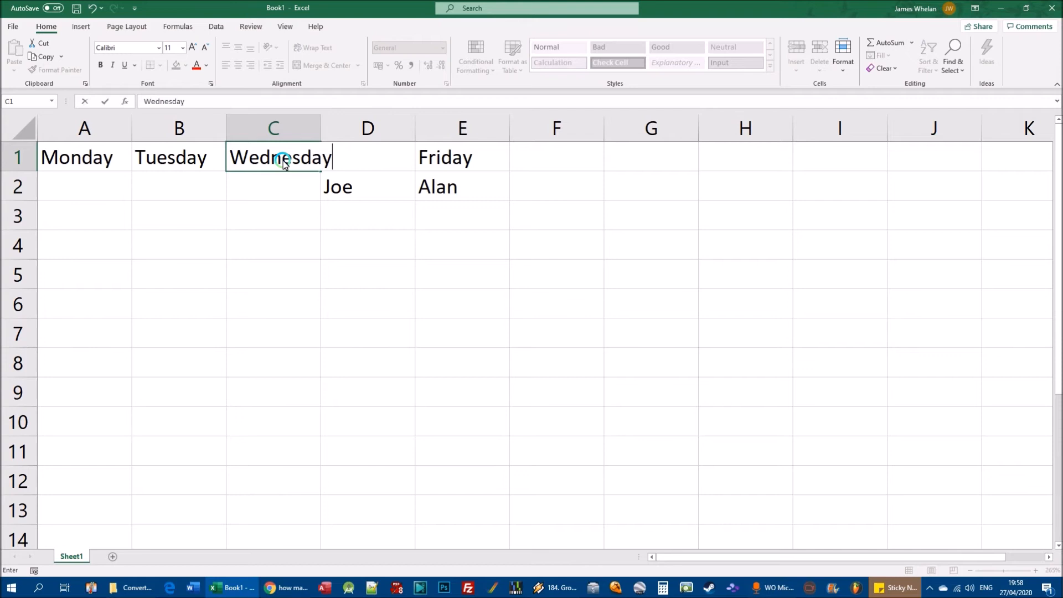
{"action": "type", "text": "y"}
{"action": "key", "text": "Return"}
{"action": "double_click", "coordinate": [321, 130]}
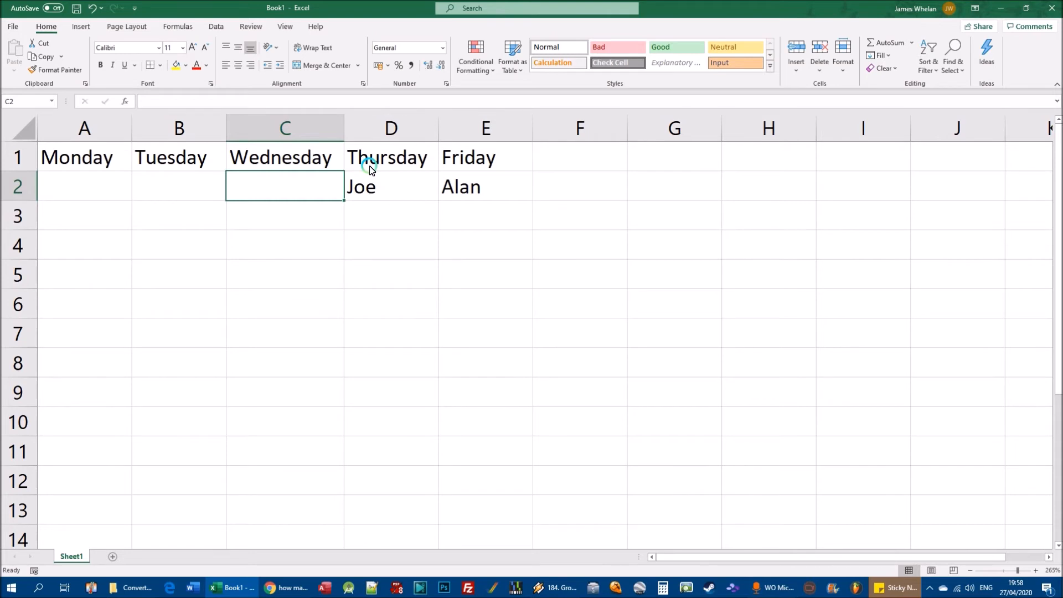
- Undo the column C autofit, the "Wednesday" heading and the sheet column insertion
{"action": "left_click", "coordinate": [92, 8]}
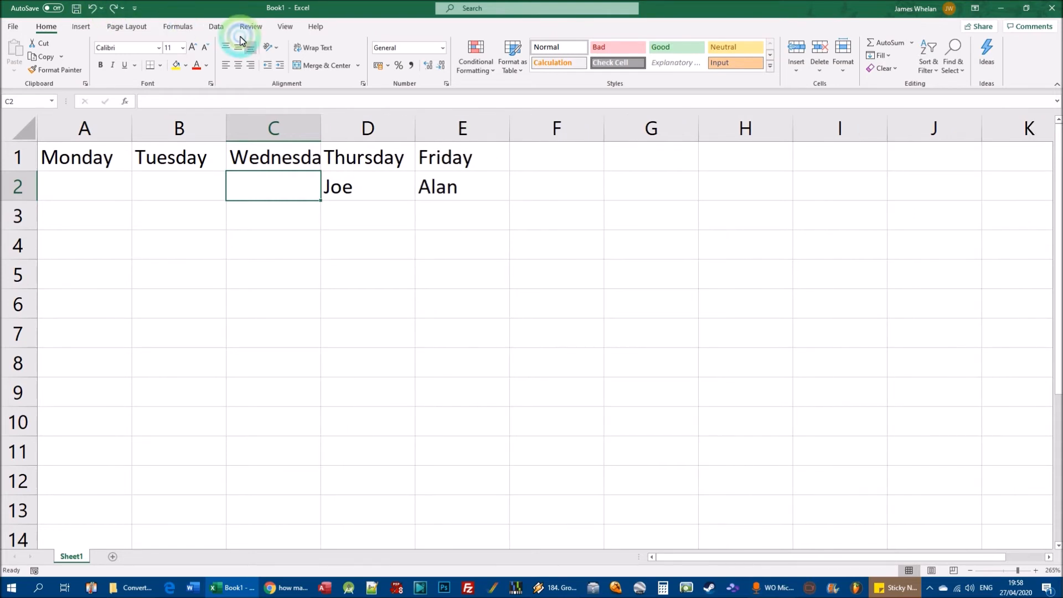
{"action": "left_click", "coordinate": [92, 8]}
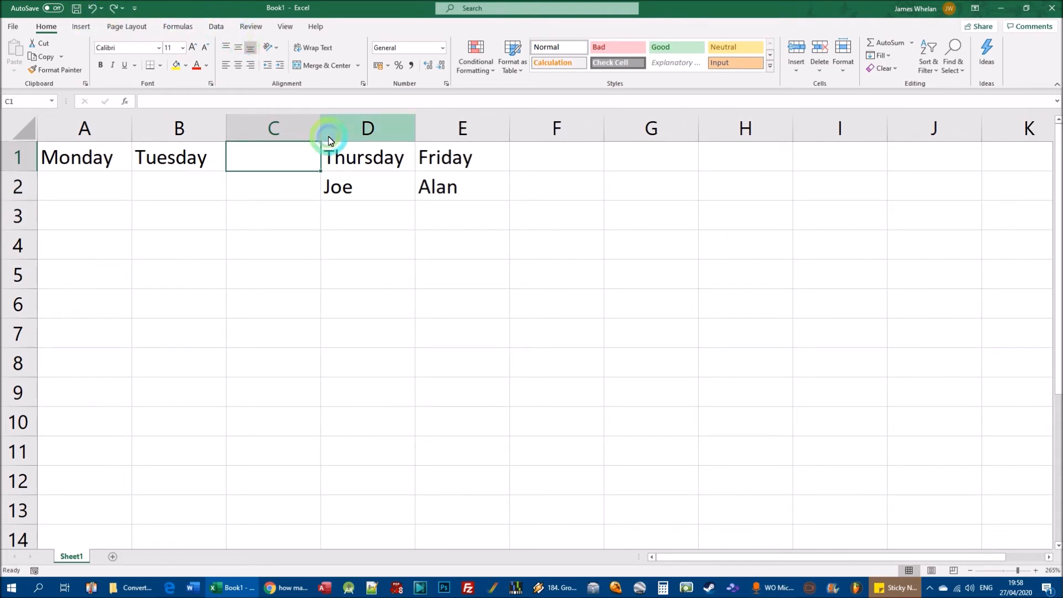
{"action": "left_click", "coordinate": [92, 8]}
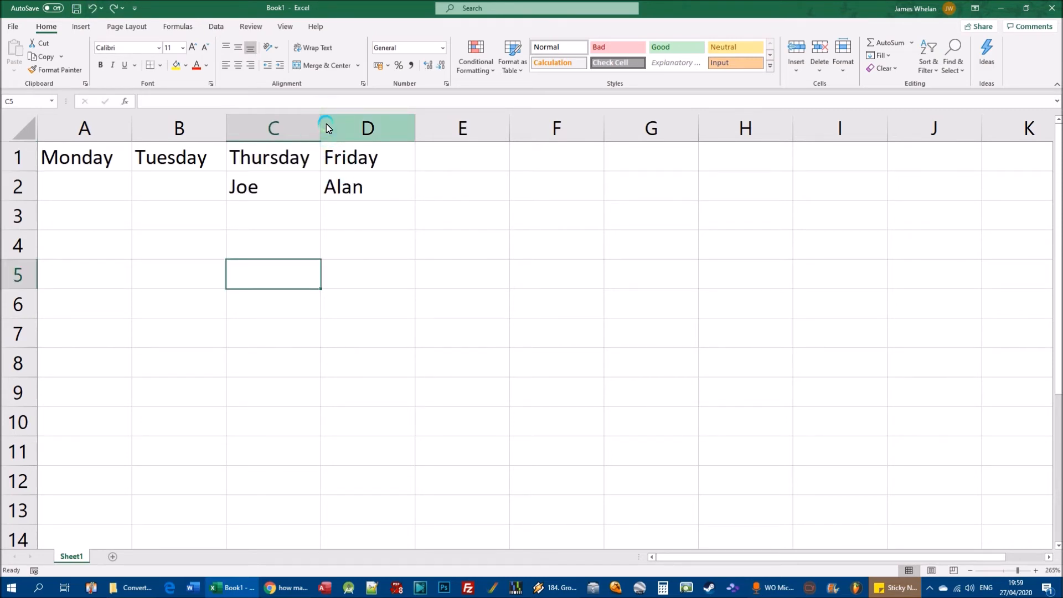
{"action": "left_click", "coordinate": [797, 70]}
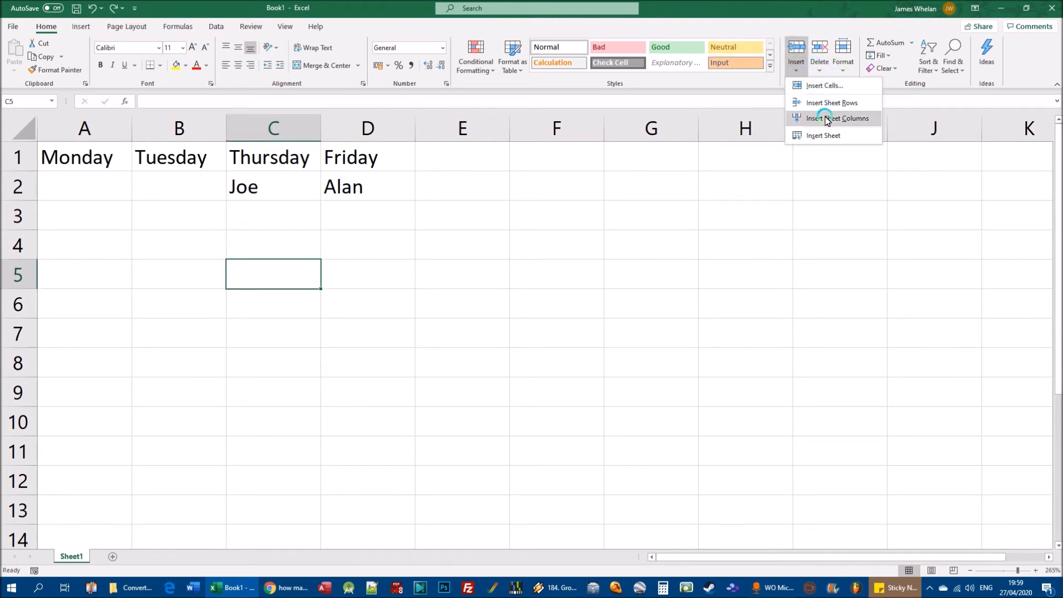
{"action": "left_click", "coordinate": [260, 219]}
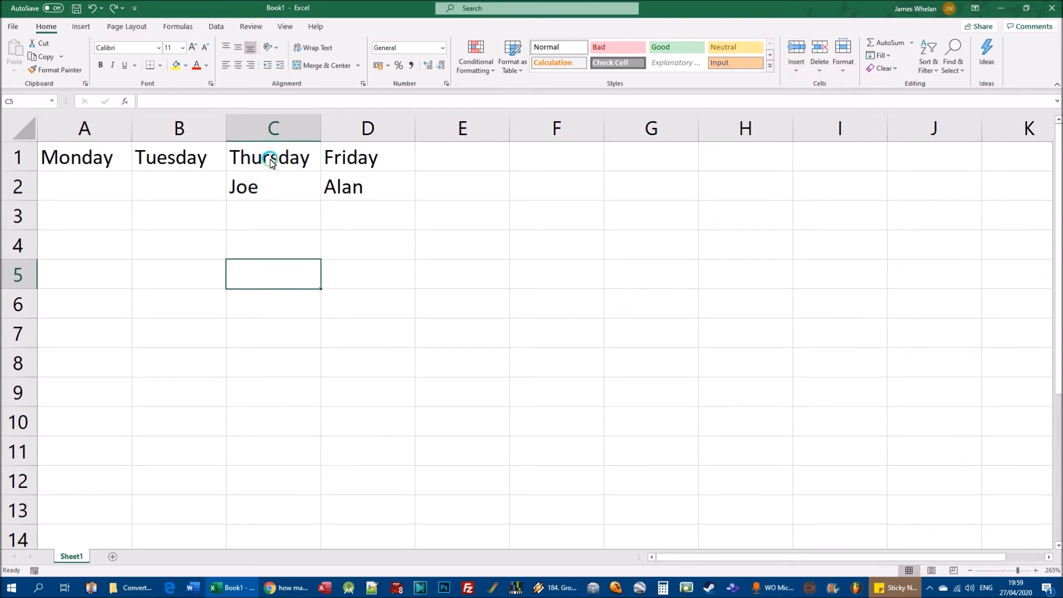
{"action": "right_click", "coordinate": [257, 358]}
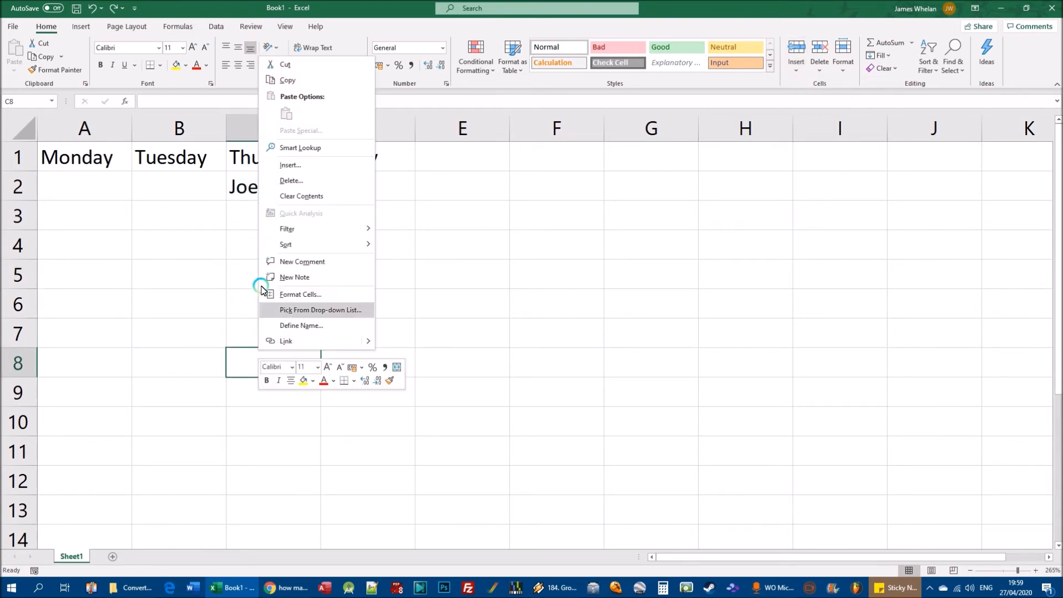
{"action": "right_click", "coordinate": [246, 252]}
{"action": "left_click", "coordinate": [239, 339]}
{"action": "right_click", "coordinate": [239, 339]}
- Insert cells at C4 with the Entire column option to add a column before "Thursday"
{"action": "left_click", "coordinate": [235, 244]}
{"action": "right_click", "coordinate": [235, 245]}
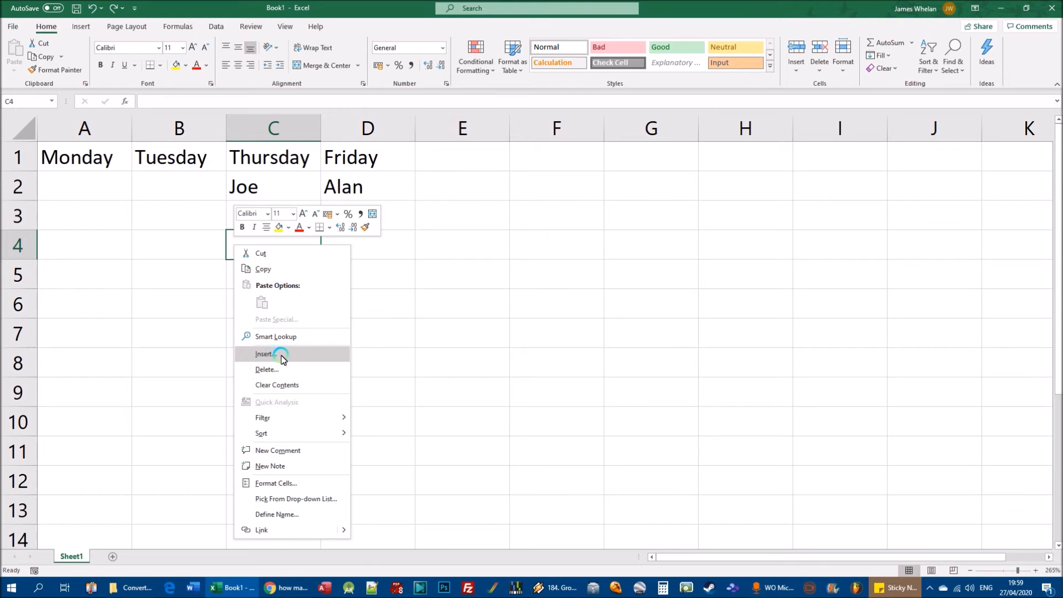
{"action": "left_click", "coordinate": [266, 354]}
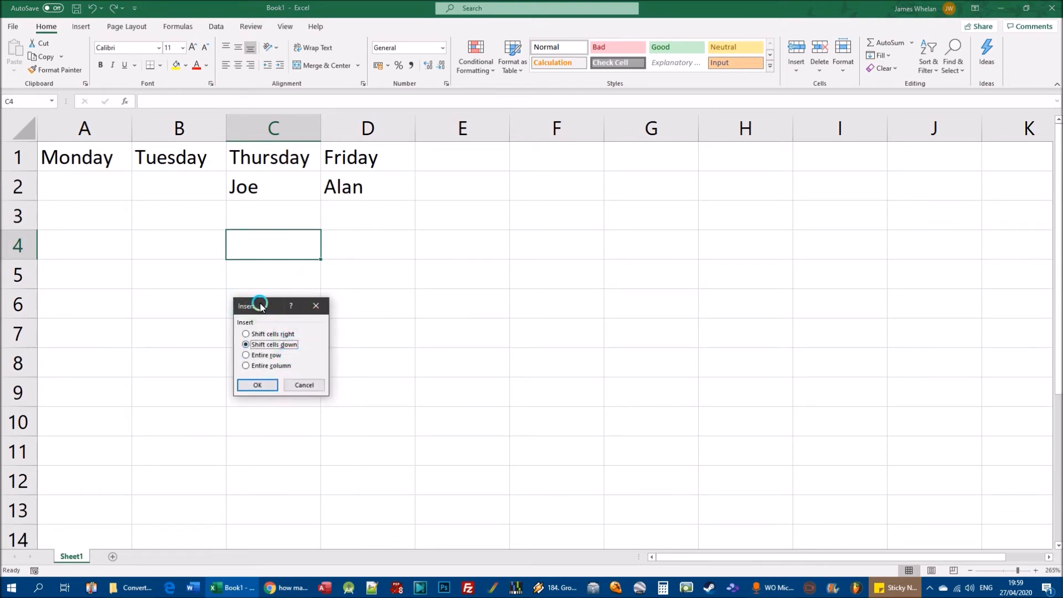
{"action": "left_click_drag", "start_coordinate": [260, 306], "coordinate": [432, 240]}
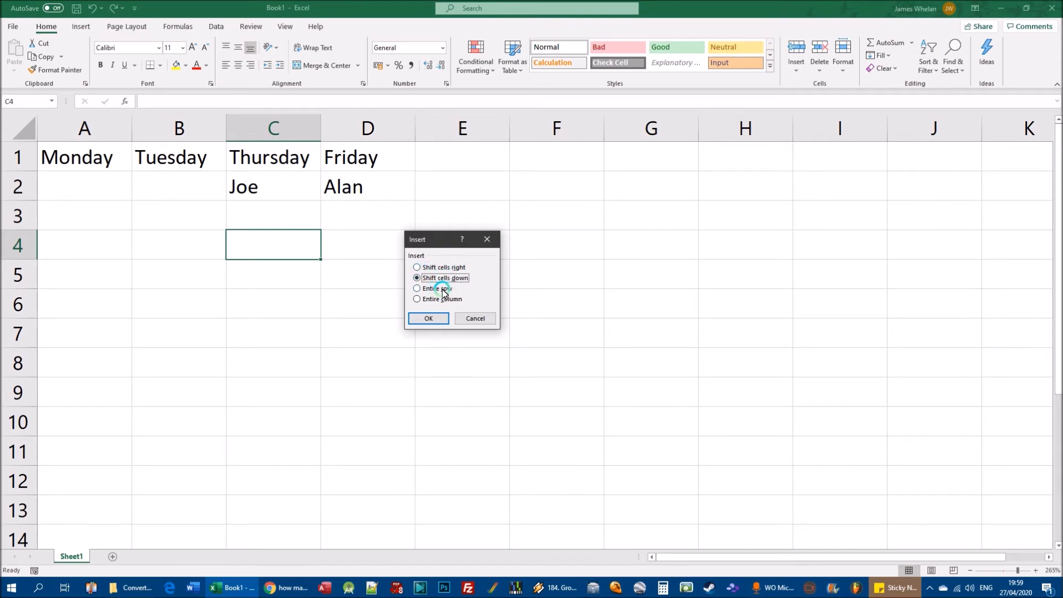
{"action": "left_click", "coordinate": [417, 299]}
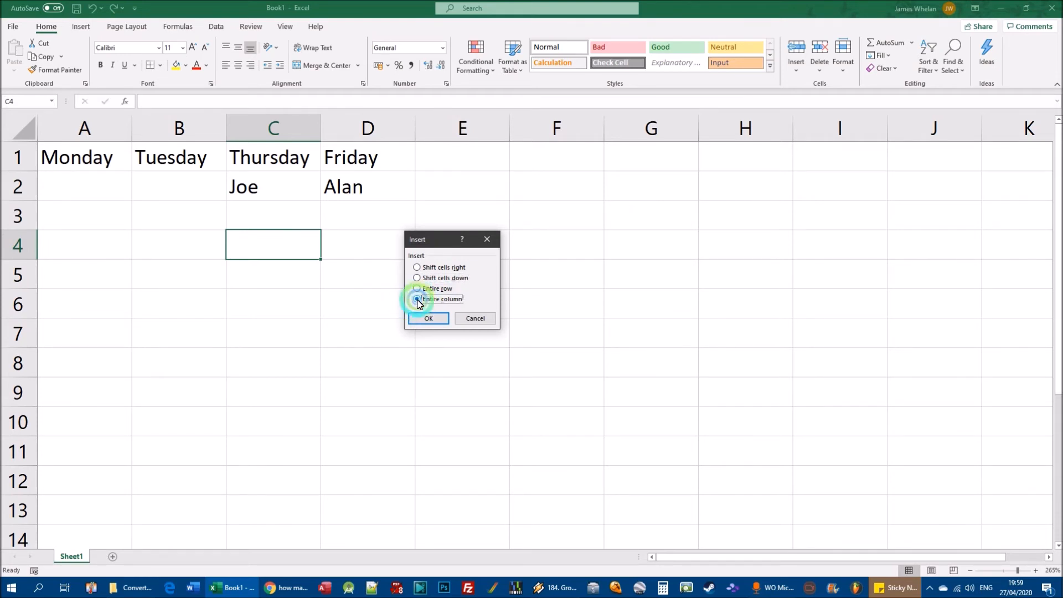
{"action": "left_click", "coordinate": [438, 317]}
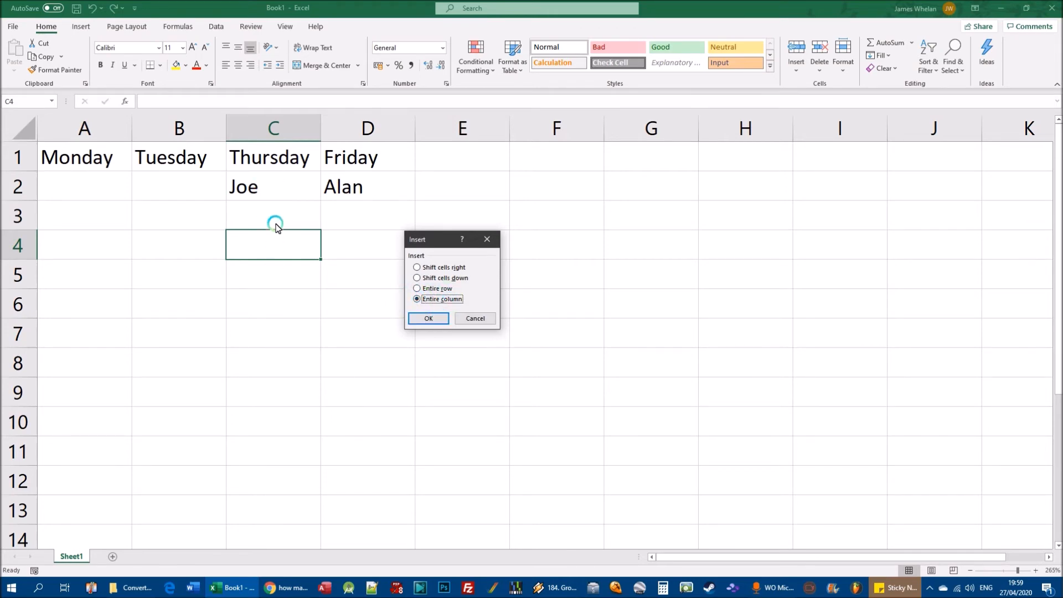
- Insert an entire column at cell C4 and undo it, and repeat the insertion and undo at cell C3
{"action": "left_click", "coordinate": [430, 317]}
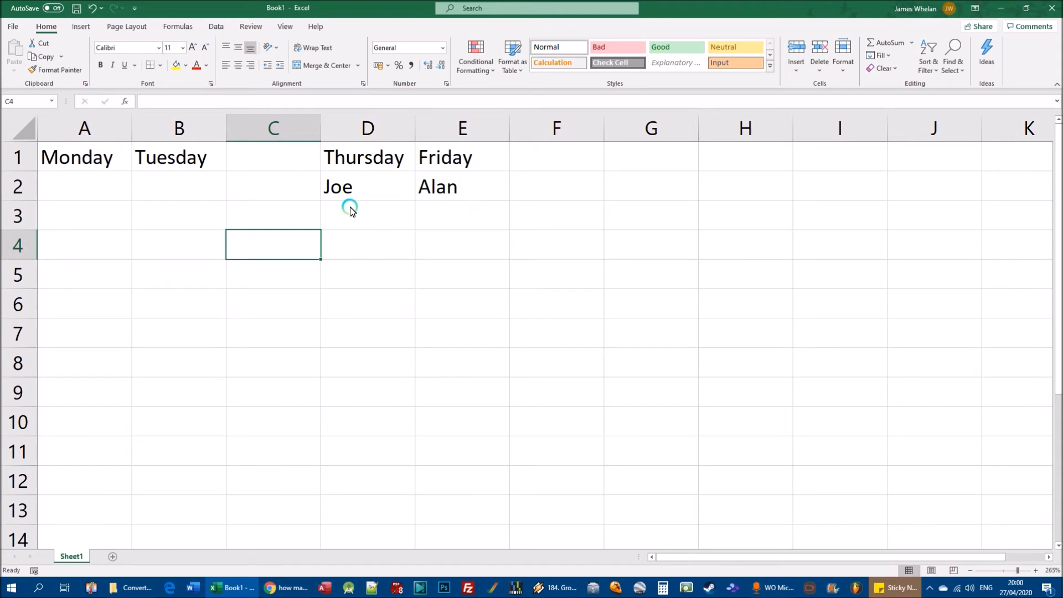
{"action": "key", "text": "ctrl+z"}
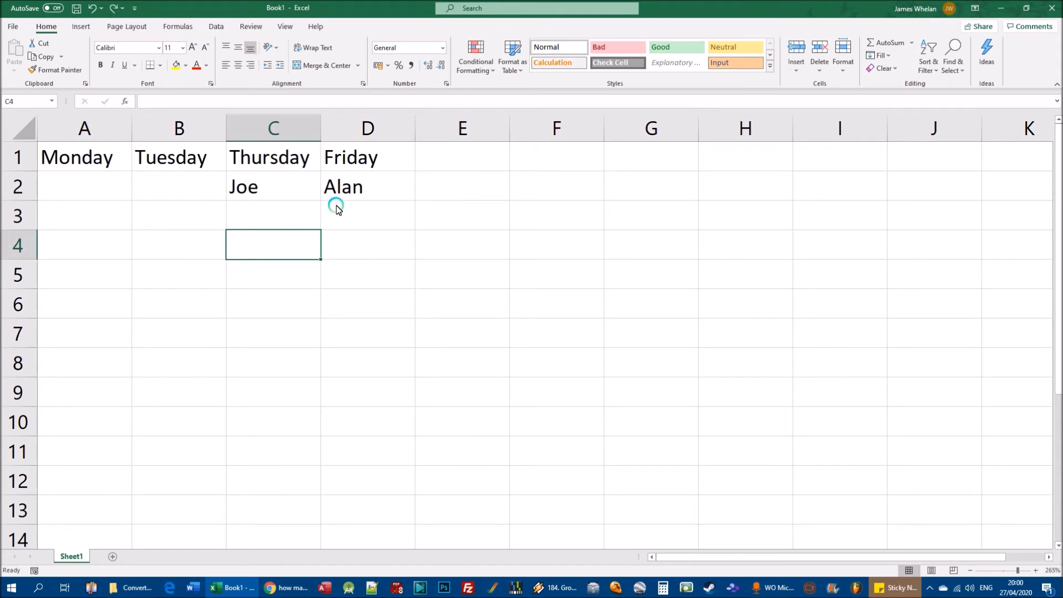
{"action": "right_click", "coordinate": [267, 278]}
{"action": "right_click", "coordinate": [248, 228]}
{"action": "left_click", "coordinate": [290, 333]}
{"action": "left_click", "coordinate": [272, 346]}
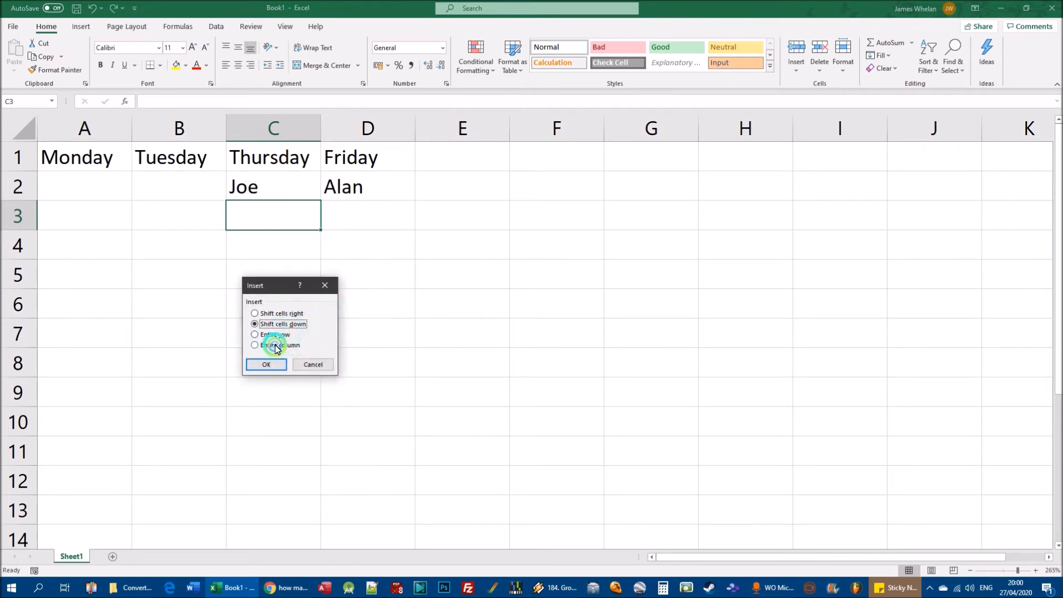
{"action": "left_click", "coordinate": [267, 366]}
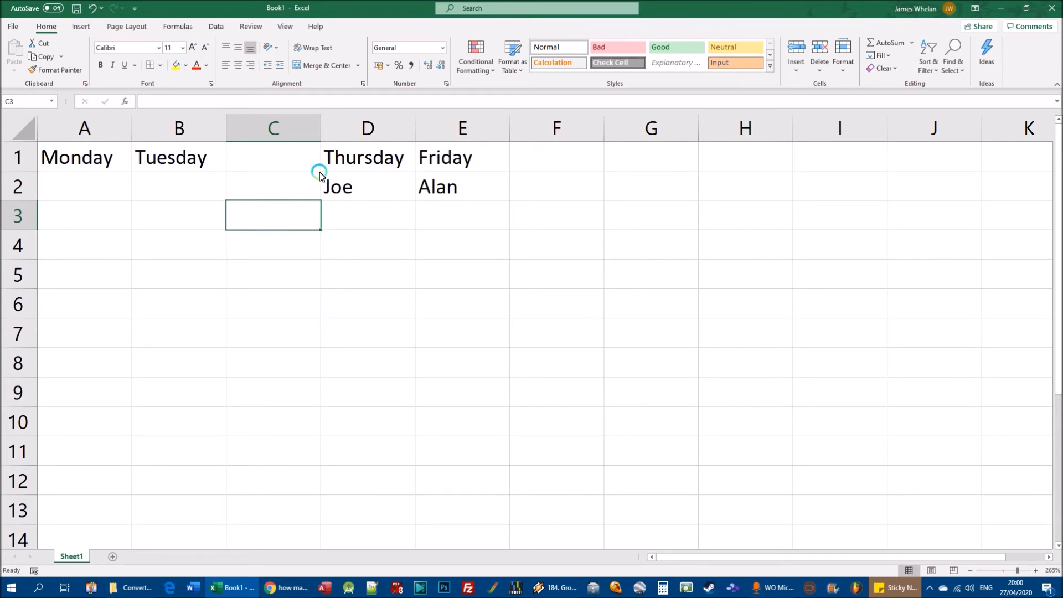
{"action": "key", "text": "ctrl+z"}
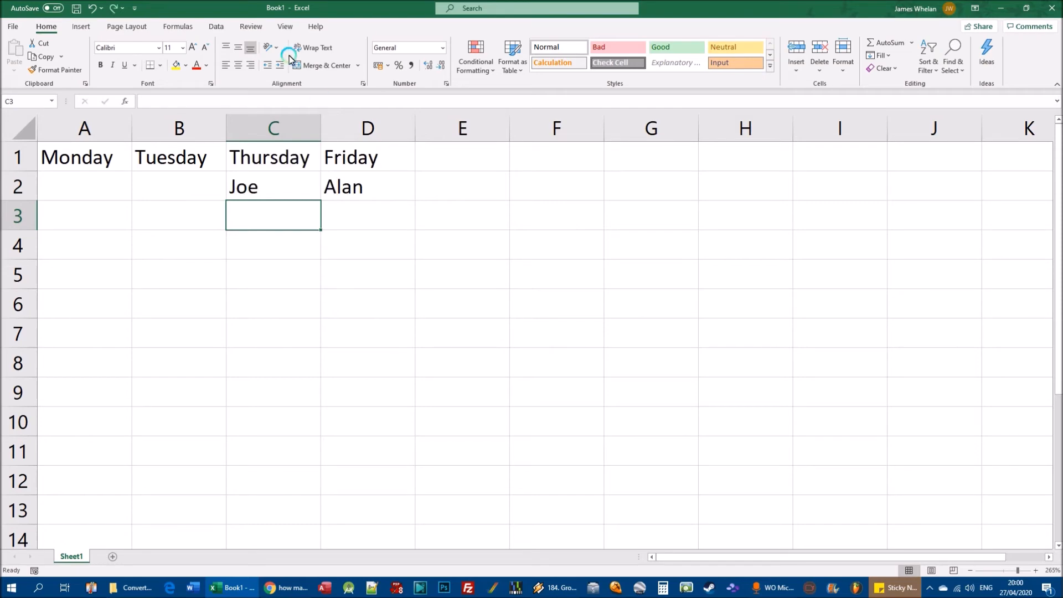
- Insert a new column between the Tuesday and Thursday columns
{"action": "right_click", "coordinate": [266, 131]}
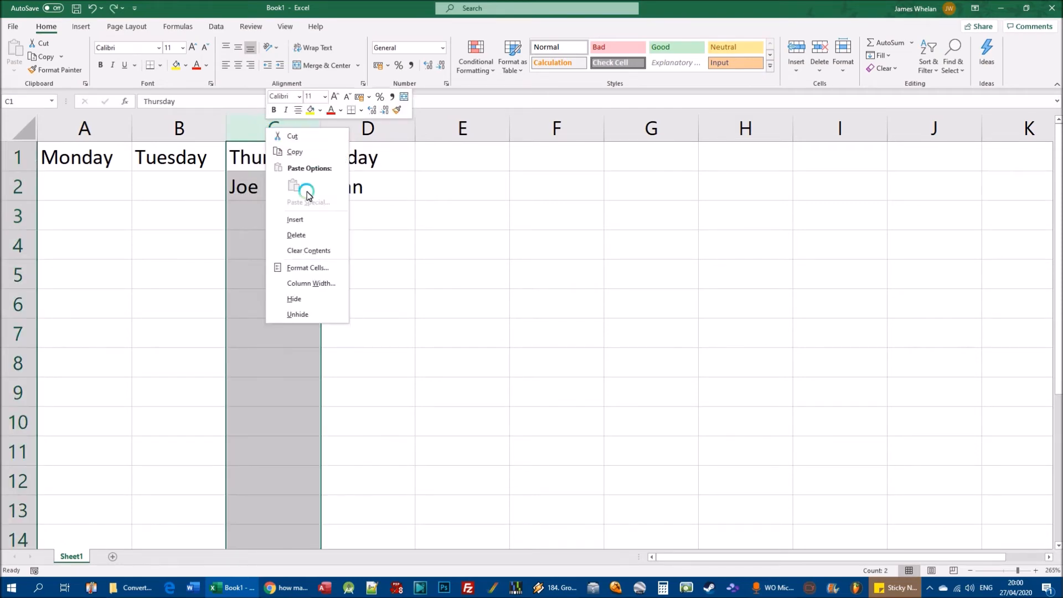
{"action": "left_click", "coordinate": [309, 220]}
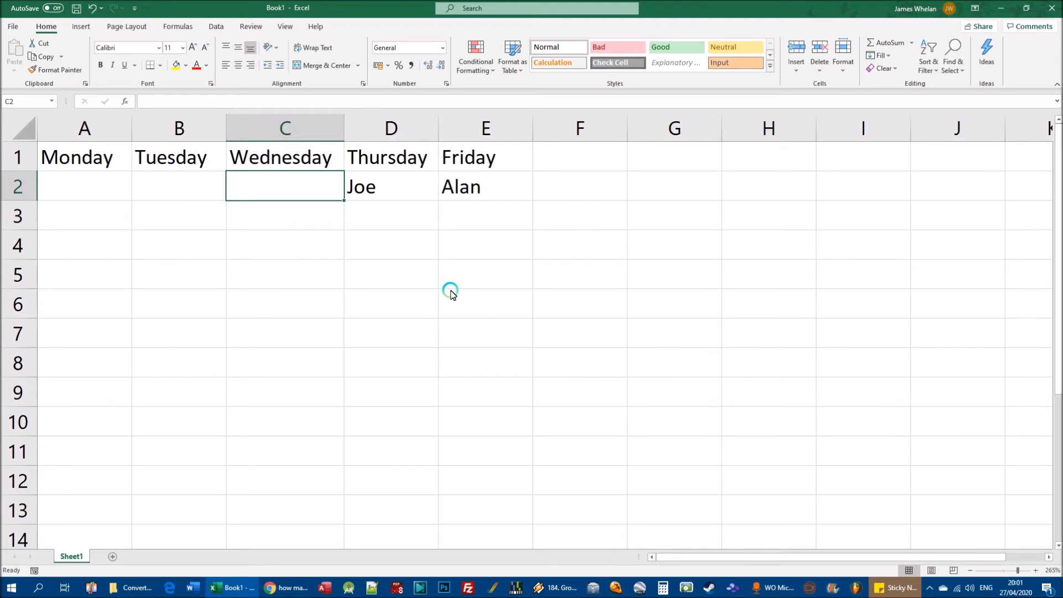
- Clear the Wednesday heading in cell C1, highlight the Thursday and Friday entries, and undo the clearing
{"action": "left_click", "coordinate": [309, 163]}
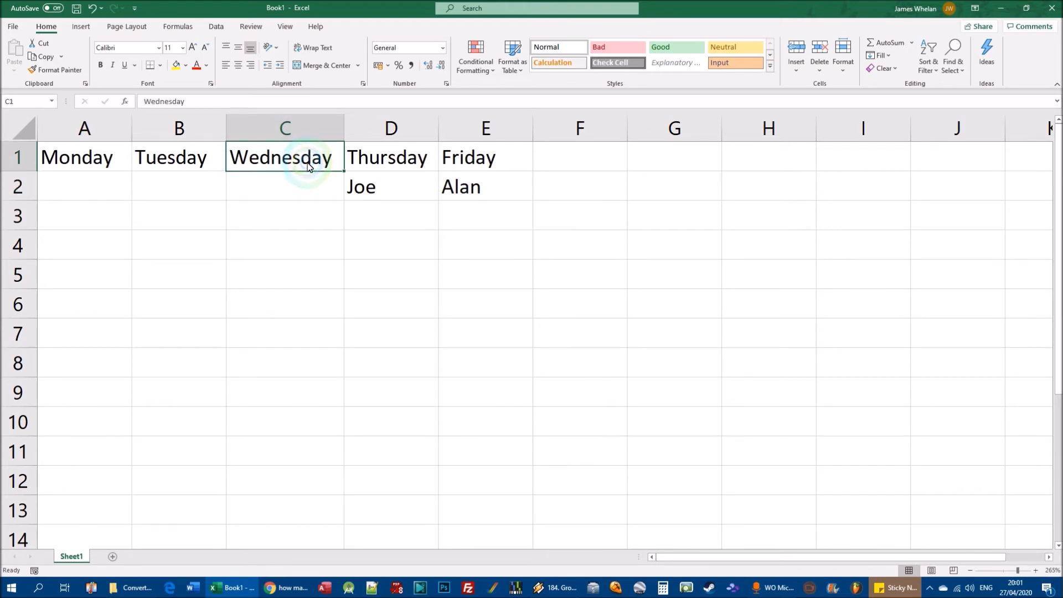
{"action": "key", "text": "Delete"}
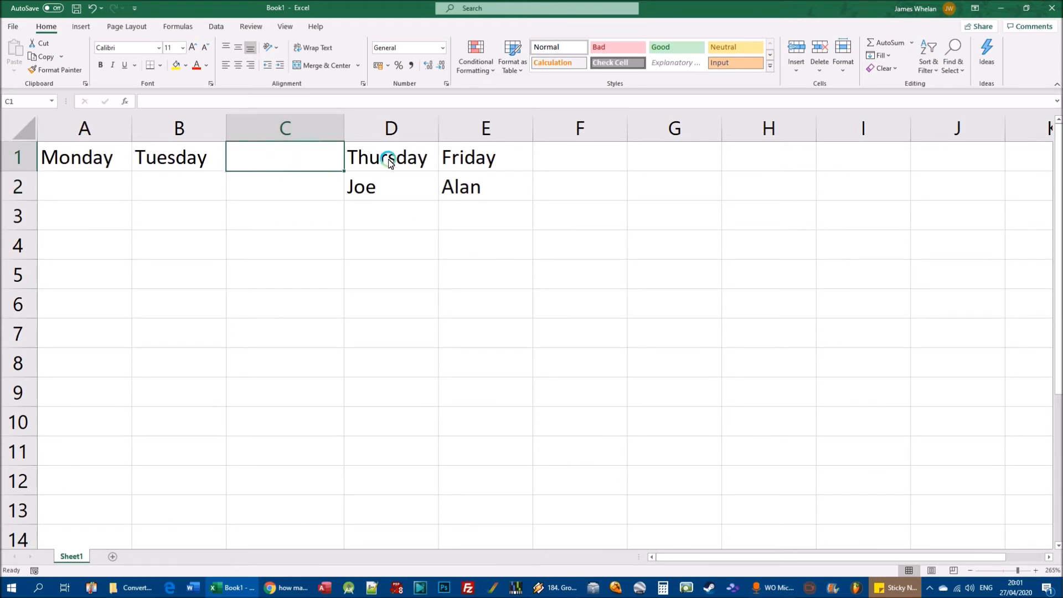
{"action": "left_click_drag", "start_coordinate": [387, 160], "coordinate": [458, 185]}
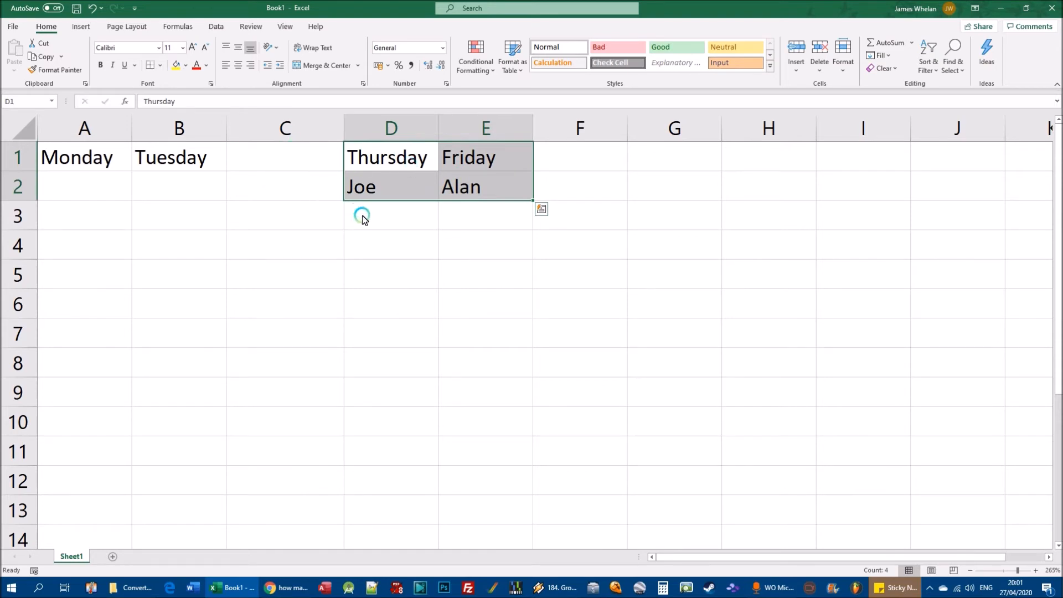
{"action": "left_click", "coordinate": [380, 213]}
{"action": "key", "text": "ctrl+z"}
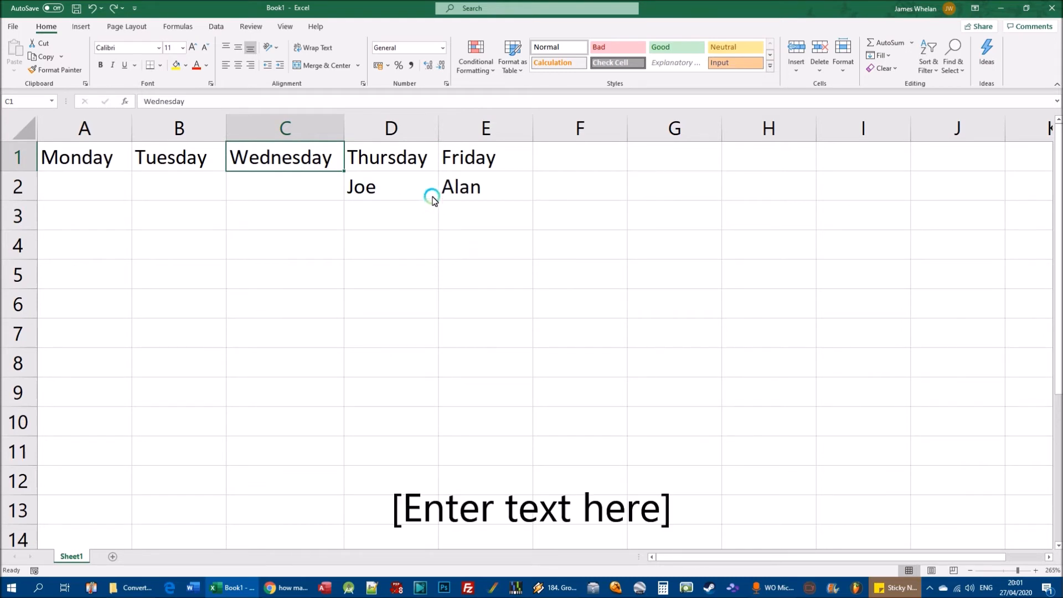
- Delete the entire Wednesday column and undo it, doing this twice
{"action": "right_click", "coordinate": [271, 132]}
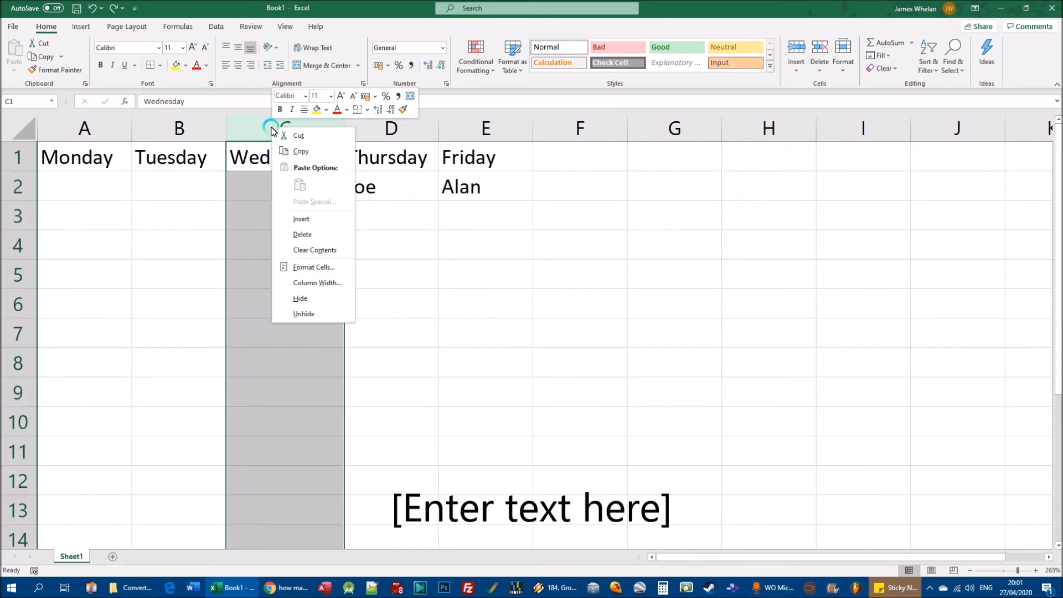
{"action": "left_click", "coordinate": [319, 238]}
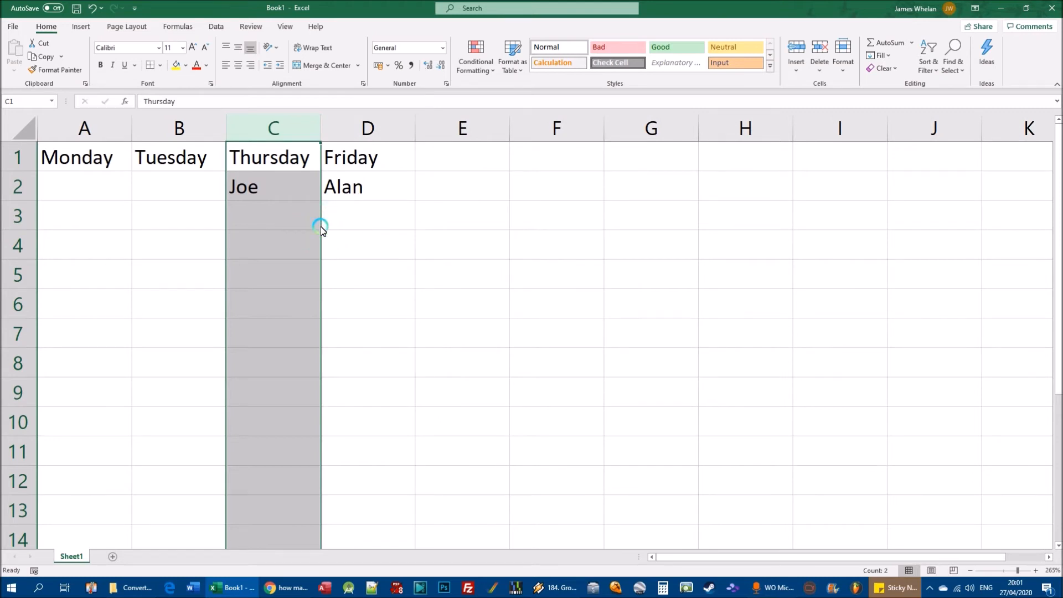
{"action": "key", "text": "ctrl+z"}
{"action": "right_click", "coordinate": [282, 129]}
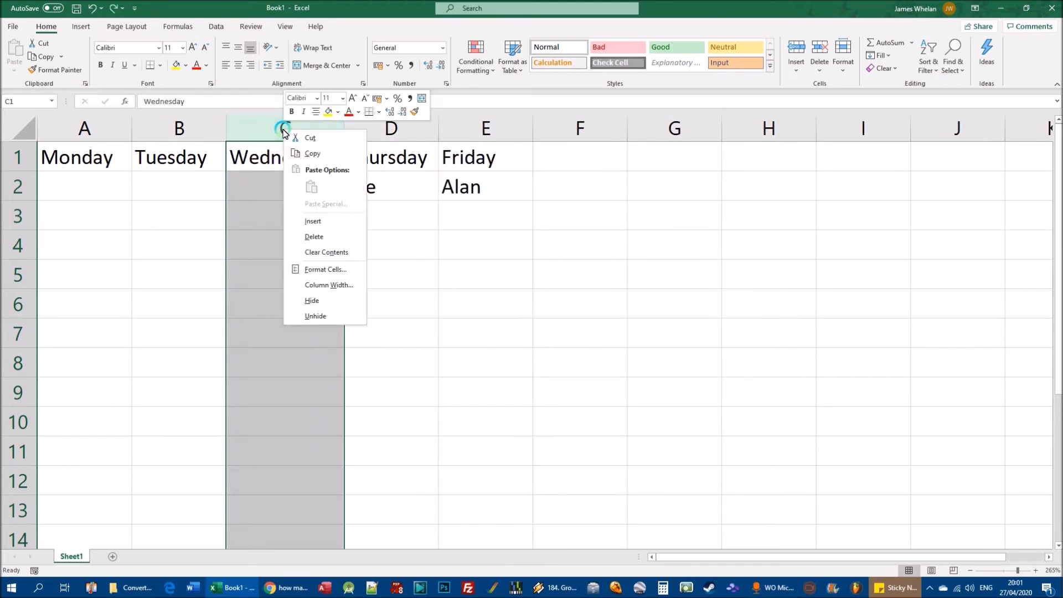
{"action": "left_click", "coordinate": [318, 238]}
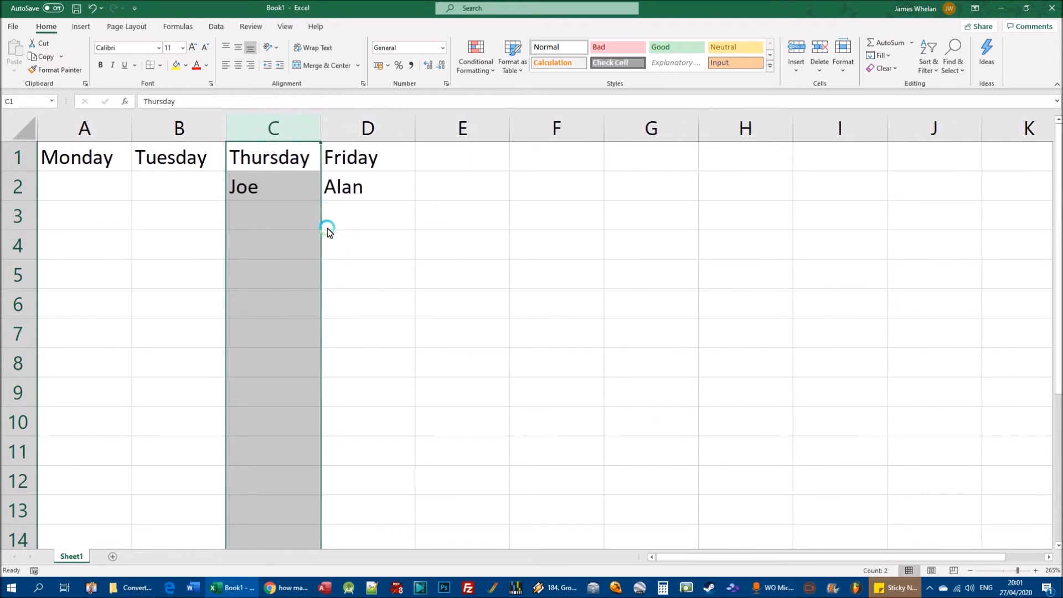
{"action": "key", "text": "ctrl+z"}
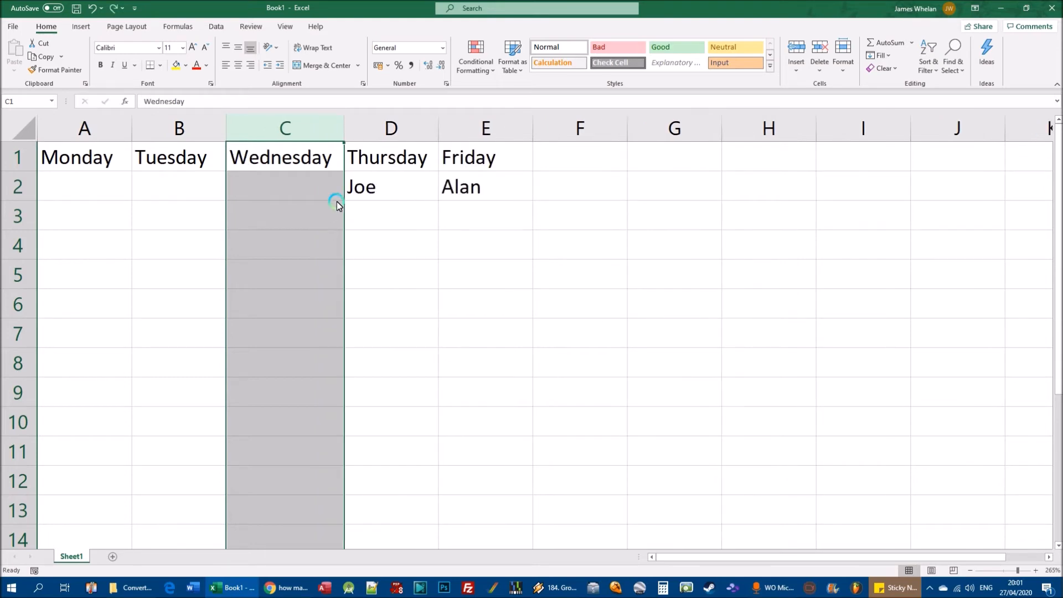
{"action": "left_click", "coordinate": [407, 228]}
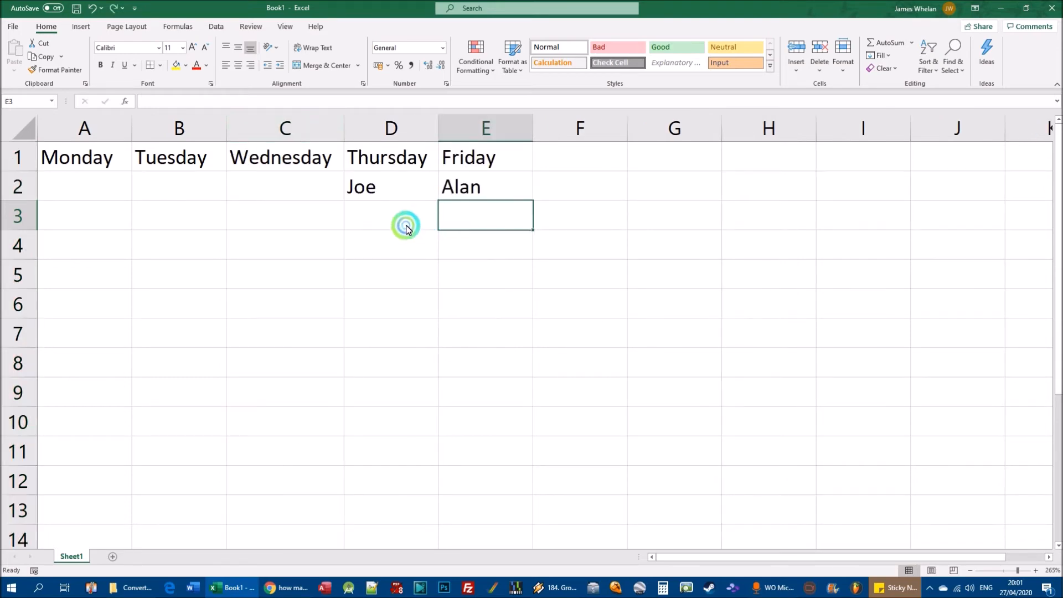
- Try Delete Sheet Columns on the Wednesday column from cell C3, and undo the deletion
{"action": "left_click", "coordinate": [284, 165]}
{"action": "left_click", "coordinate": [298, 284]}
{"action": "left_click", "coordinate": [289, 214]}
{"action": "left_click", "coordinate": [284, 188]}
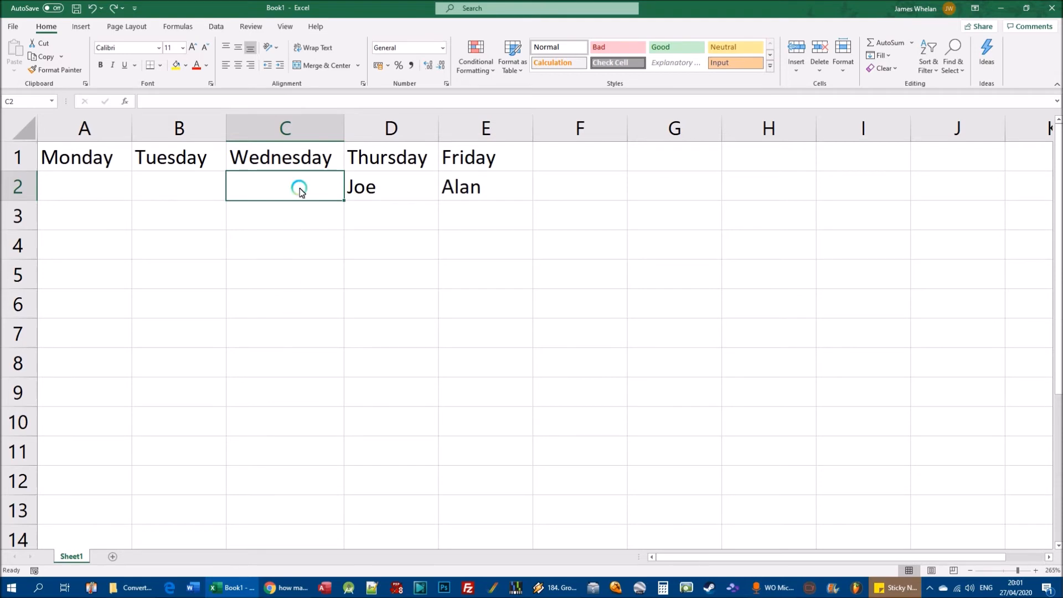
{"action": "left_click", "coordinate": [280, 128]}
{"action": "left_click", "coordinate": [275, 247]}
{"action": "left_click", "coordinate": [279, 292]}
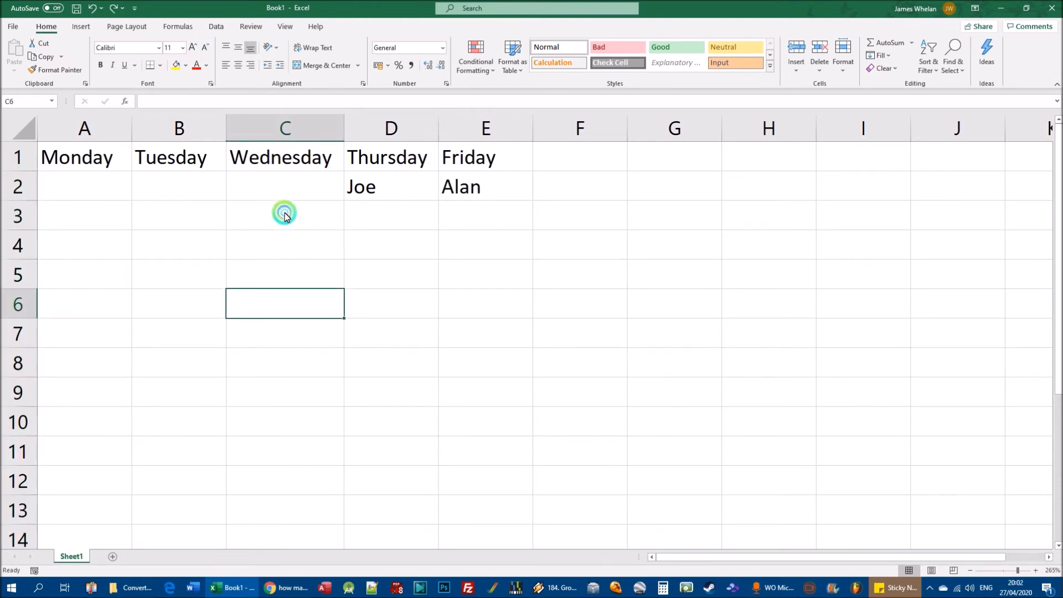
{"action": "left_click", "coordinate": [284, 211]}
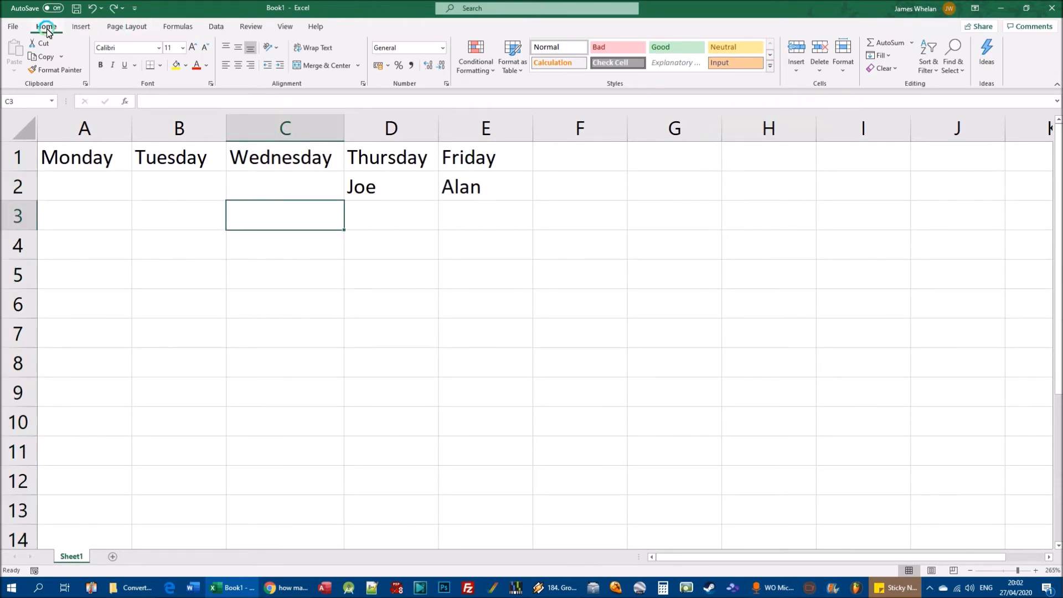
{"action": "left_click", "coordinate": [820, 70]}
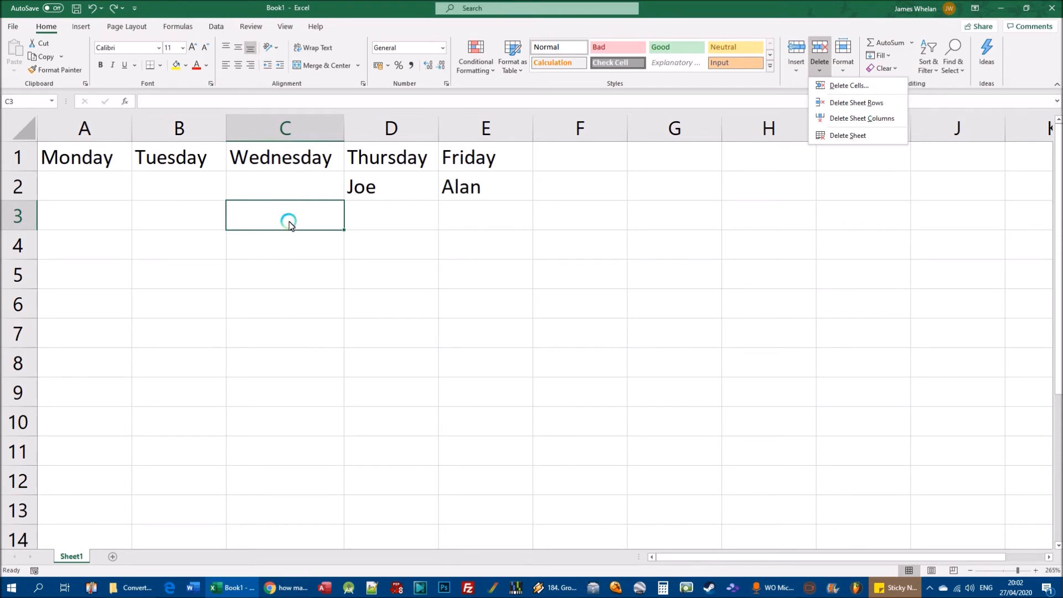
{"action": "left_click", "coordinate": [867, 119]}
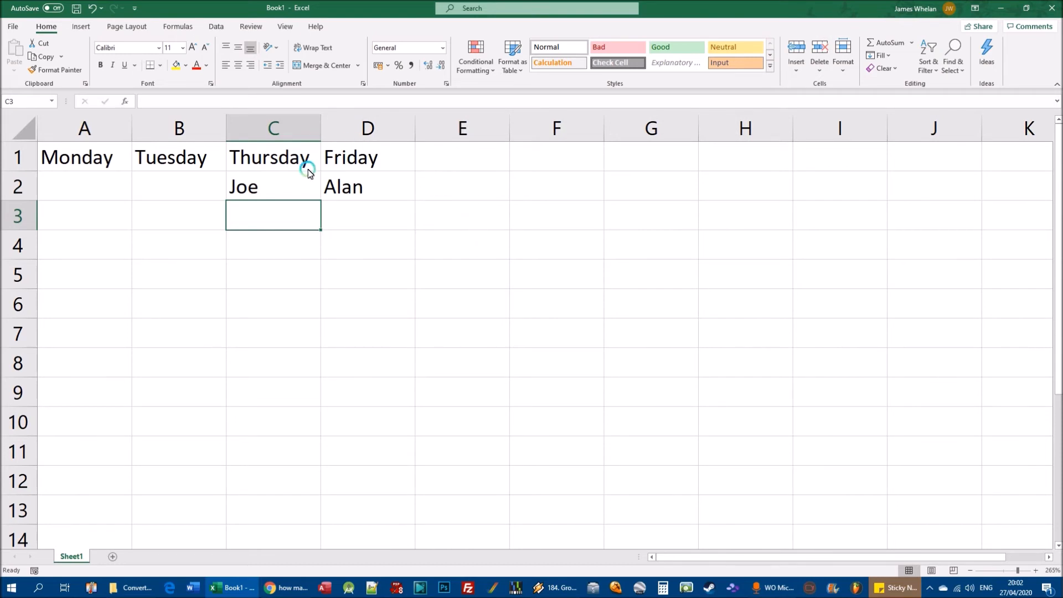
{"action": "right_click", "coordinate": [273, 223]}
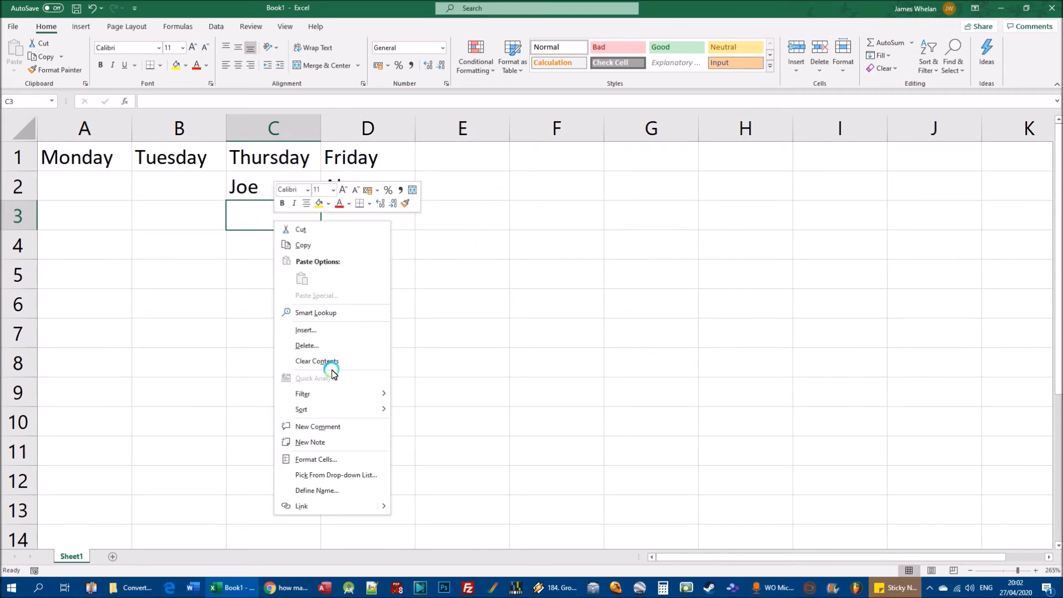
{"action": "left_click", "coordinate": [264, 237]}
{"action": "left_click", "coordinate": [268, 219]}
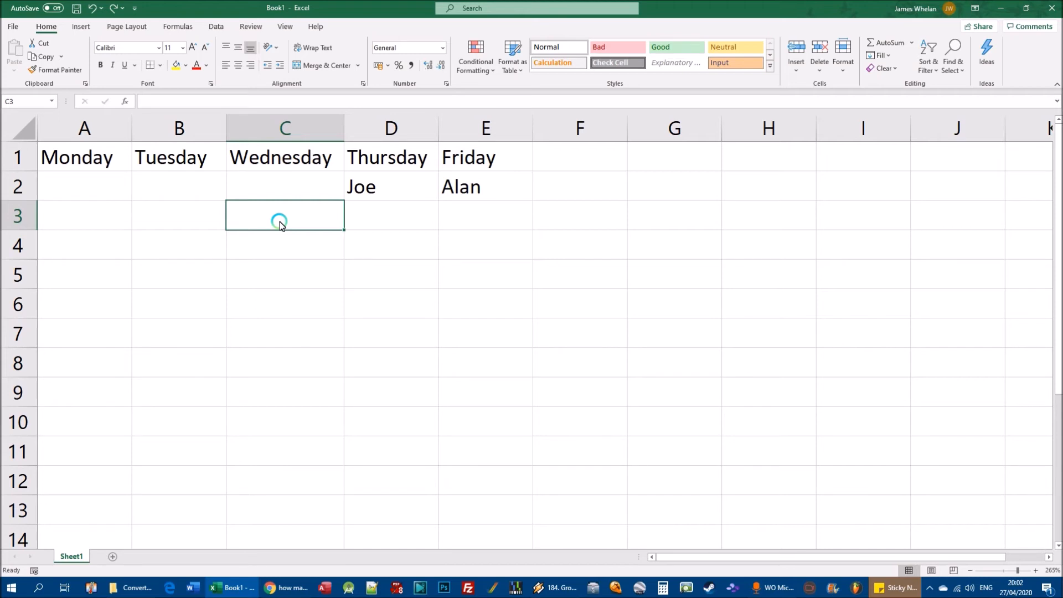
- Delete the Wednesday column from cell C3 using the Entire column option
{"action": "right_click", "coordinate": [280, 224]}
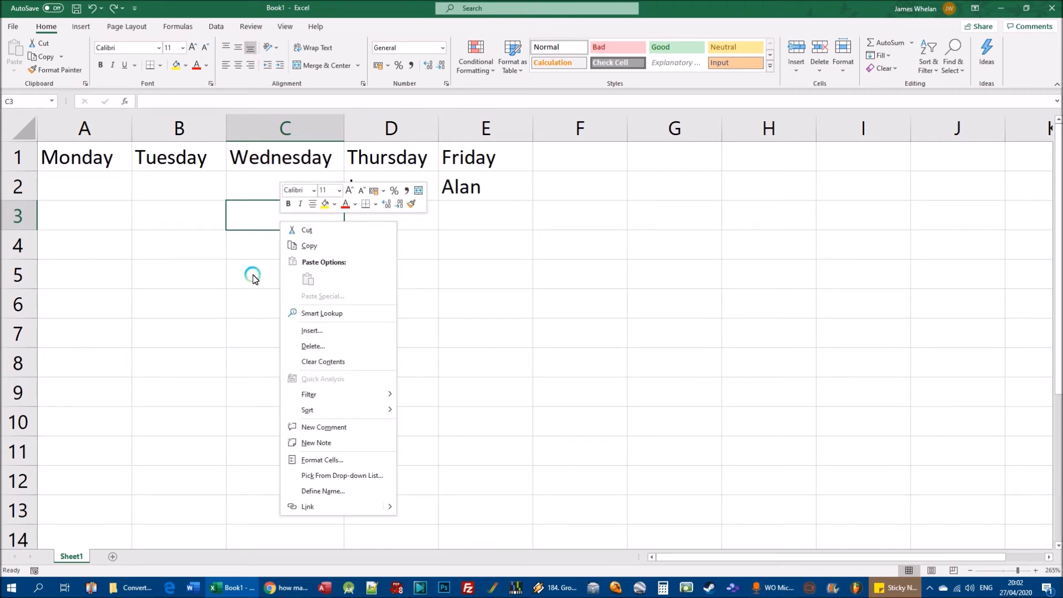
{"action": "right_click", "coordinate": [257, 216]}
{"action": "left_click", "coordinate": [242, 276]}
{"action": "left_click", "coordinate": [251, 310]}
{"action": "right_click", "coordinate": [250, 311]}
{"action": "left_click", "coordinate": [240, 222]}
{"action": "right_click", "coordinate": [244, 220]}
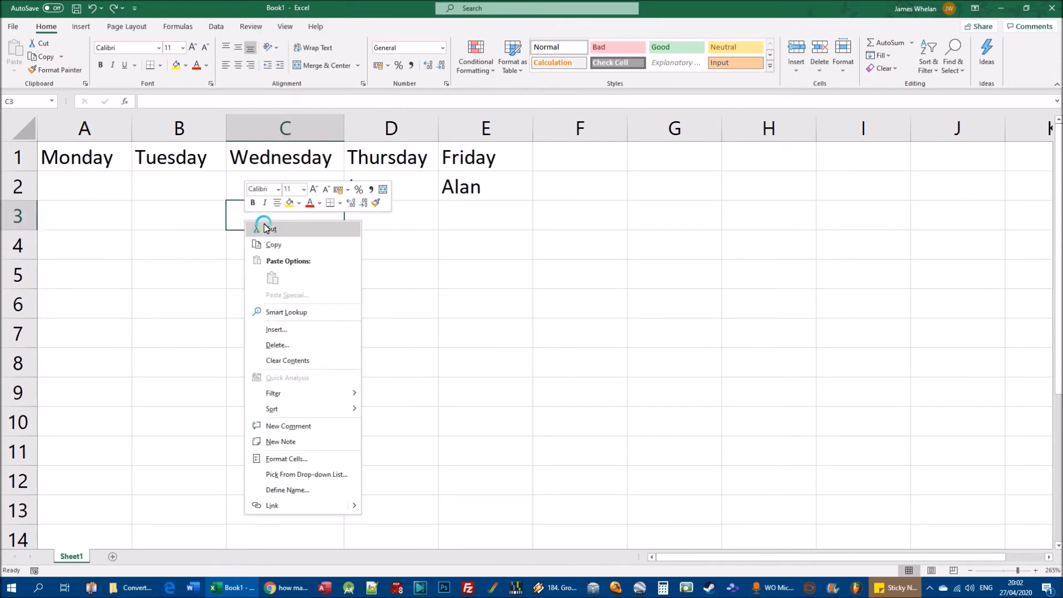
{"action": "left_click", "coordinate": [277, 345]}
{"action": "left_click_drag", "start_coordinate": [268, 302], "coordinate": [438, 246]}
{"action": "left_click", "coordinate": [443, 268]}
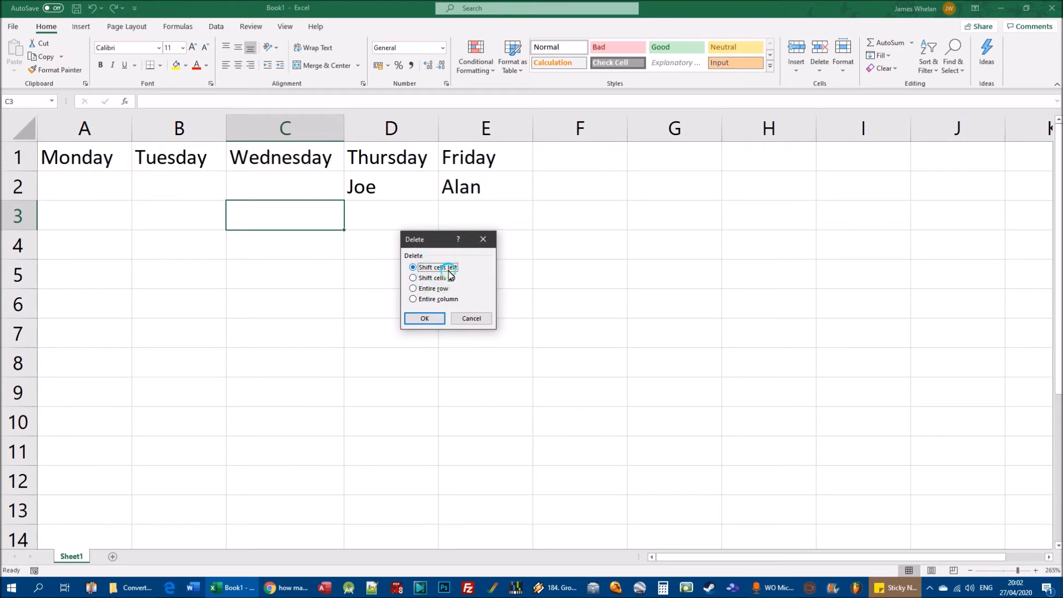
{"action": "left_click", "coordinate": [438, 300]}
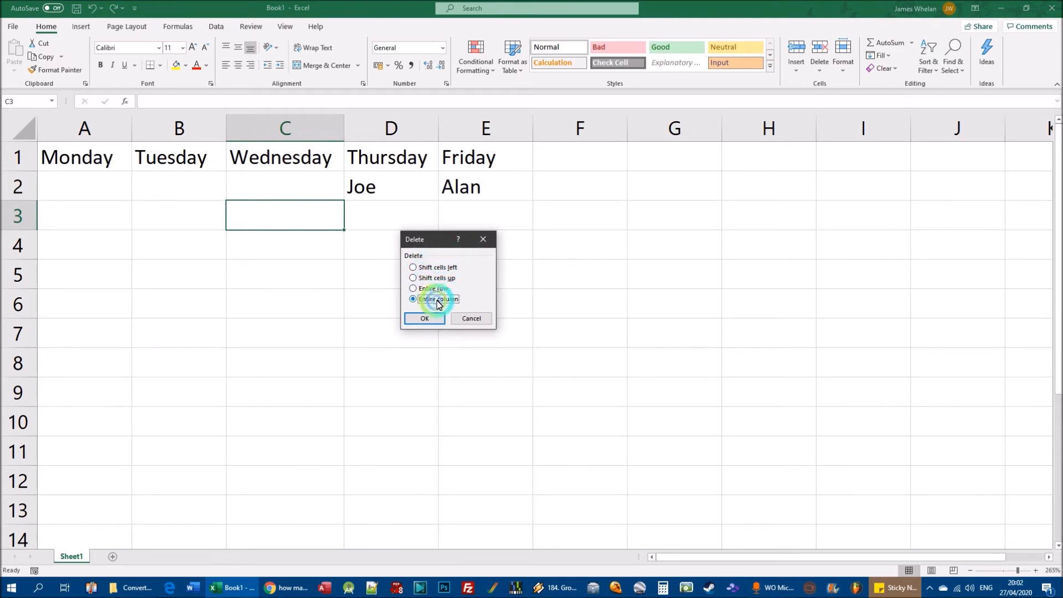
{"action": "left_click", "coordinate": [433, 321]}
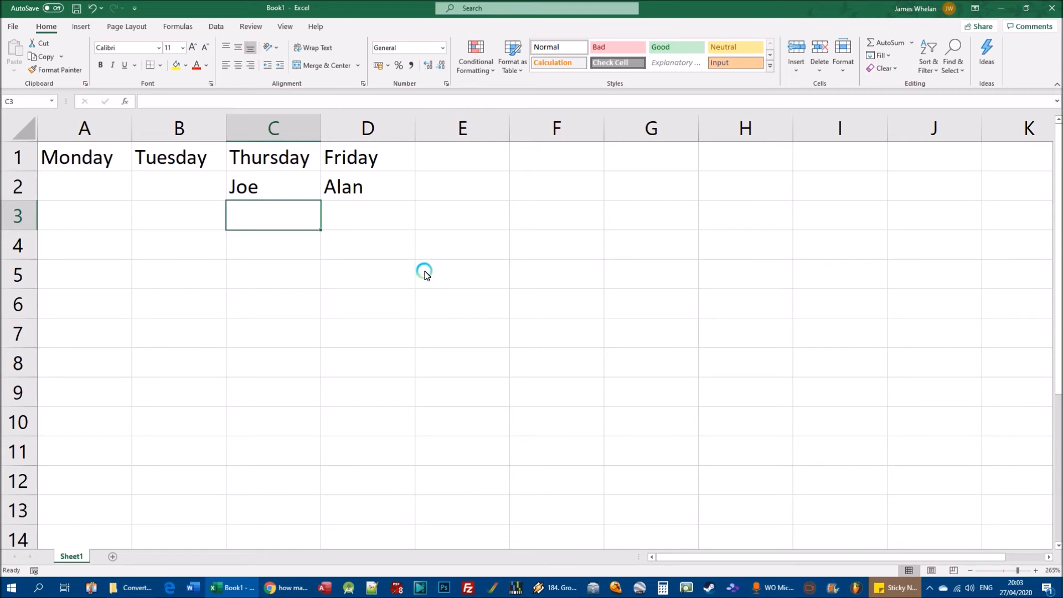
- Insert a blank column before the Thursday column and undo the insertion
{"action": "right_click", "coordinate": [272, 127]}
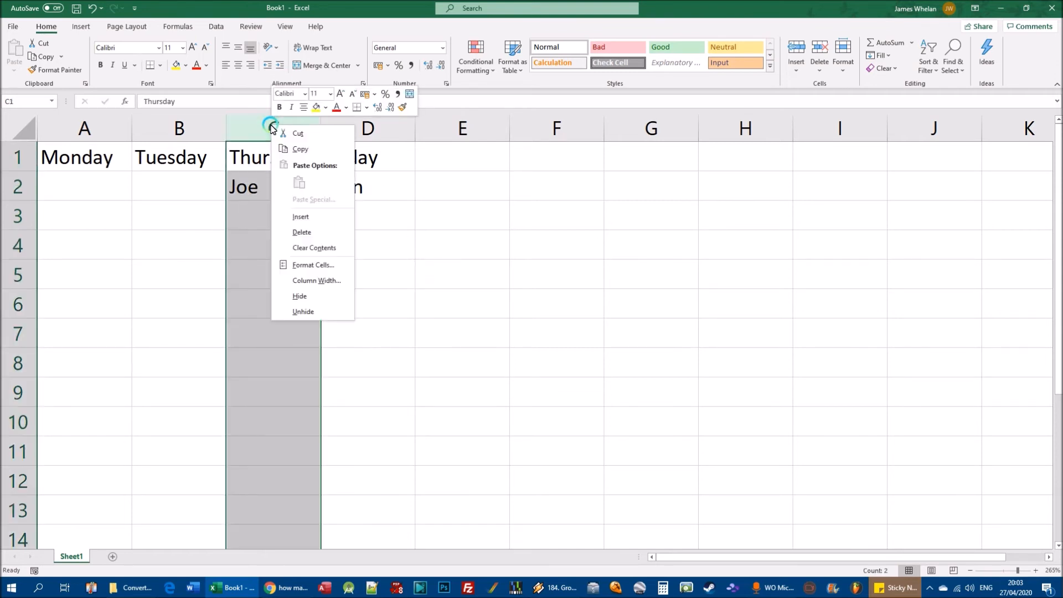
{"action": "left_click", "coordinate": [316, 217]}
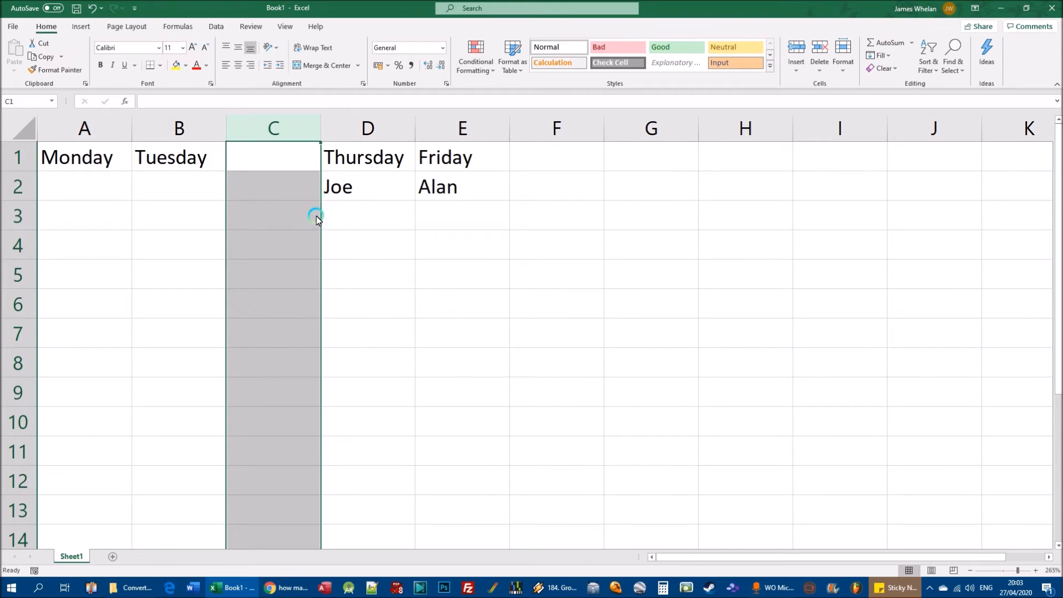
{"action": "key", "text": "ctrl+z"}
- Delete the entire Thursday column and undo the deletion
{"action": "left_click", "coordinate": [280, 132]}
{"action": "right_click", "coordinate": [281, 134]}
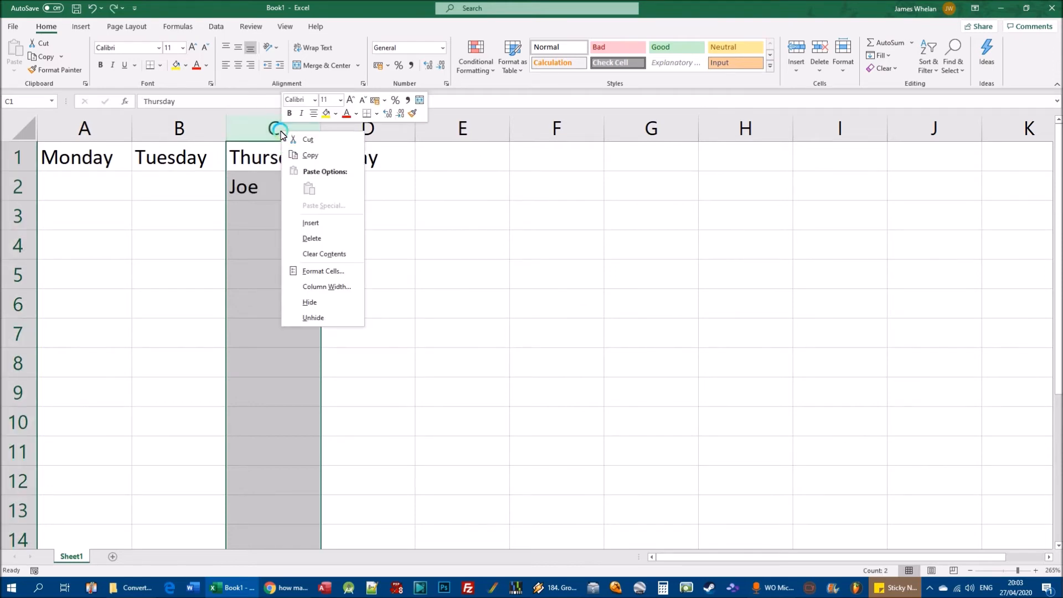
{"action": "left_click", "coordinate": [327, 242]}
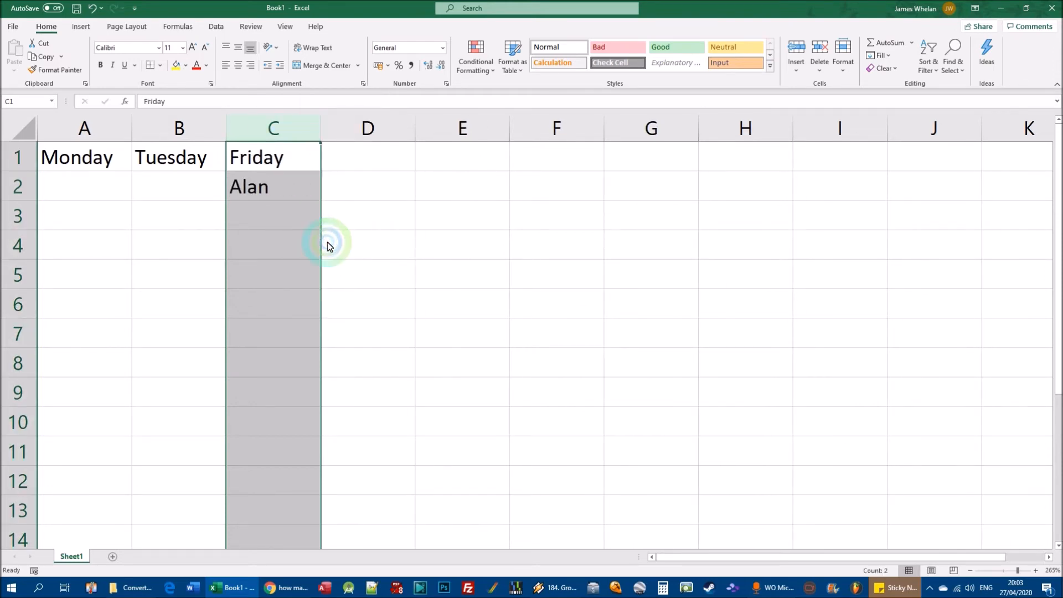
{"action": "key", "text": "ctrl+z"}
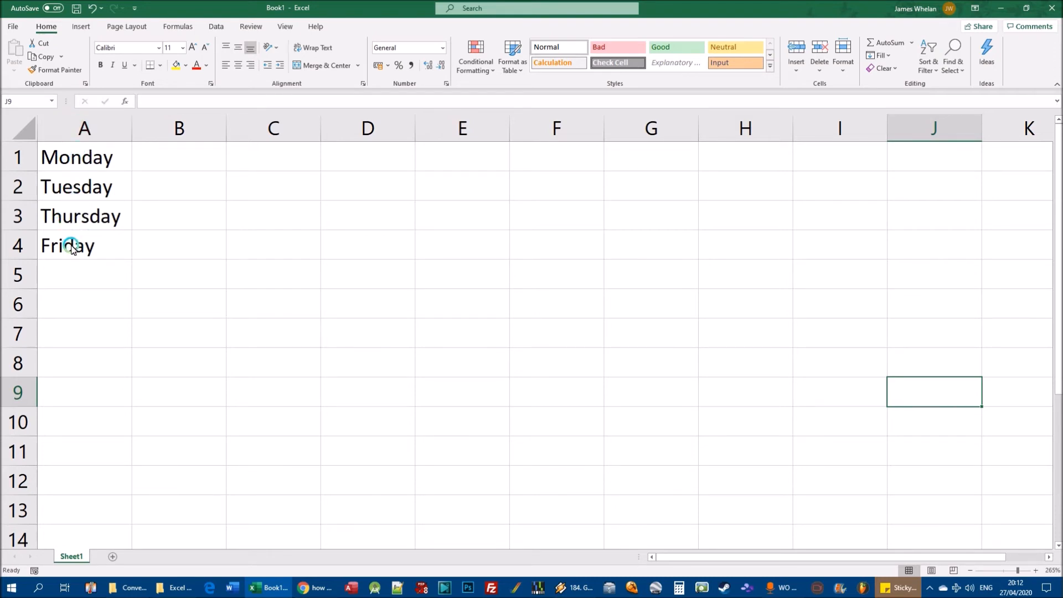
{"action": "left_click_drag", "start_coordinate": [90, 155], "coordinate": [76, 242]}
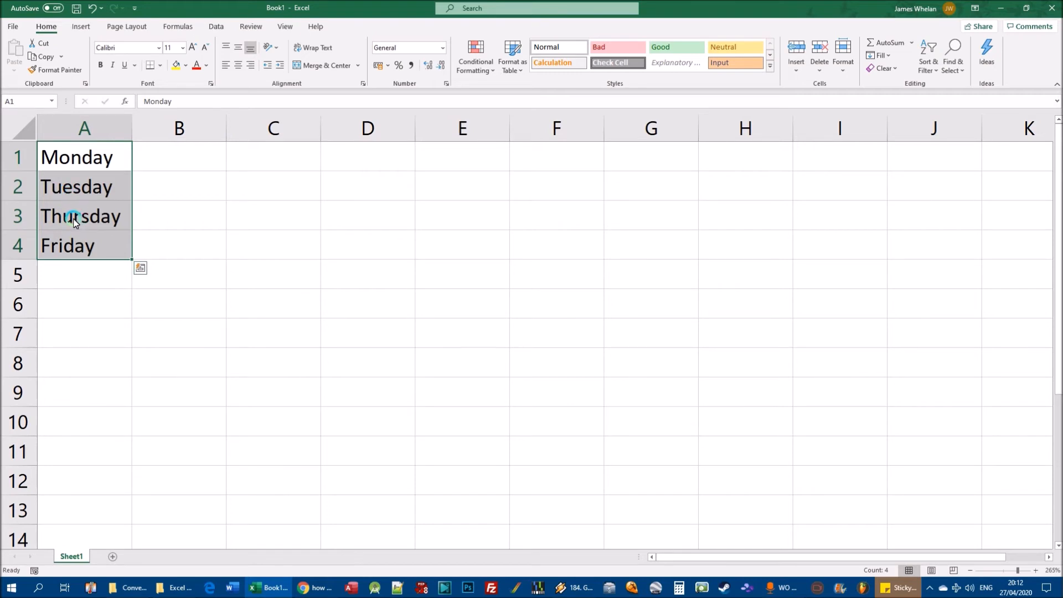
{"action": "left_click", "coordinate": [72, 218]}
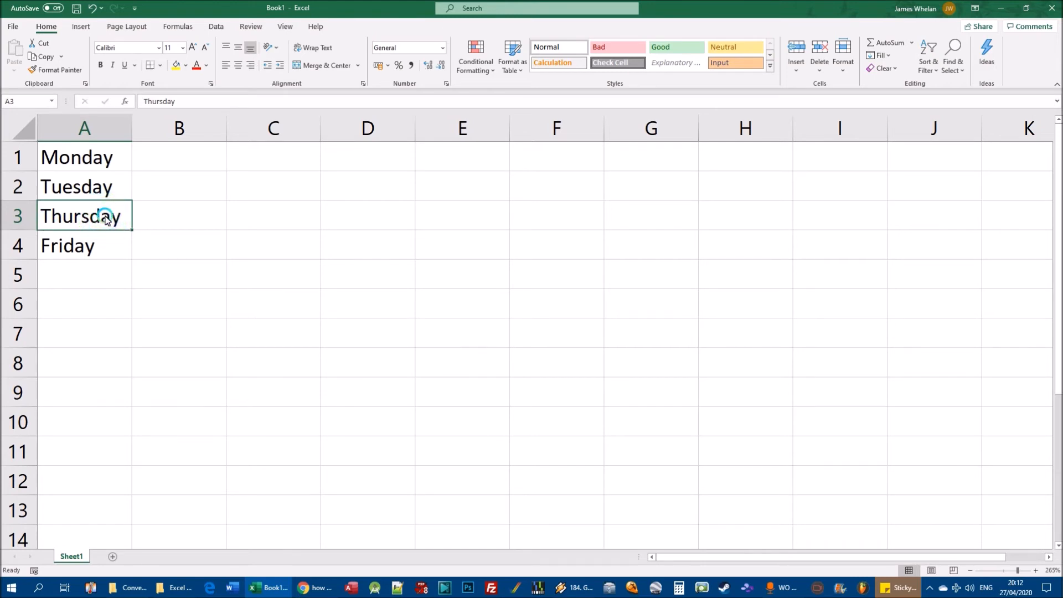
{"action": "type", "text": "Wede"}
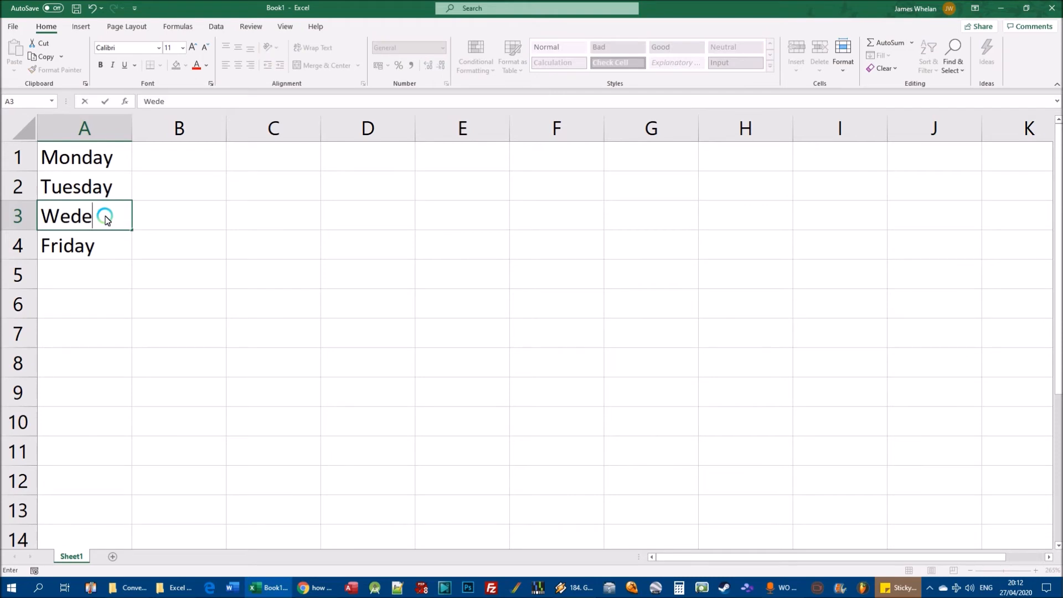
{"action": "key", "text": "Escape"}
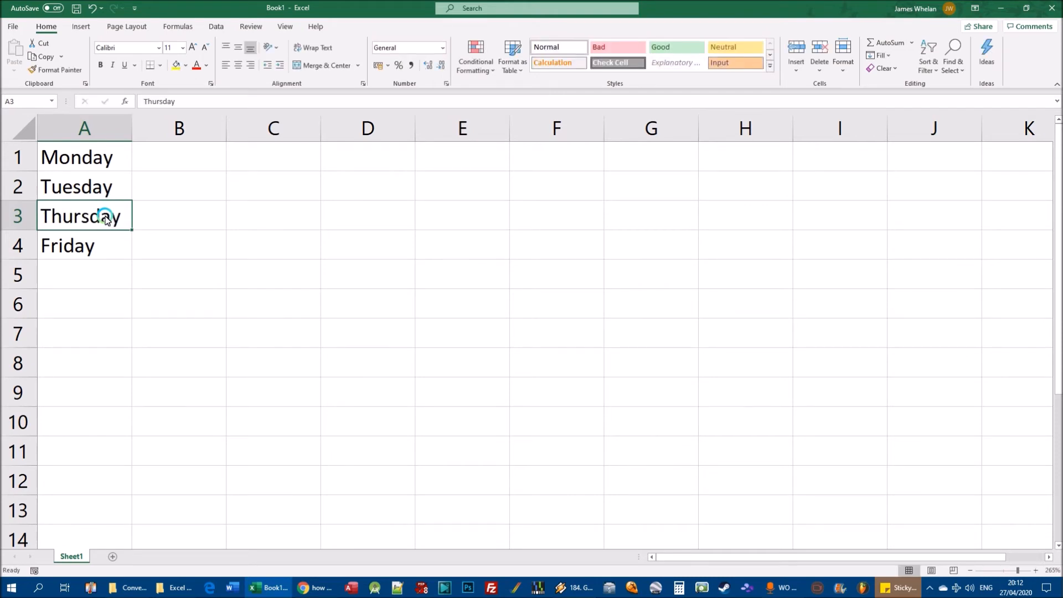
- Try retyping Thursday over Friday in cell A4, and undo the entry
{"action": "left_click", "coordinate": [88, 251]}
{"action": "type", "text": "Thurs"}
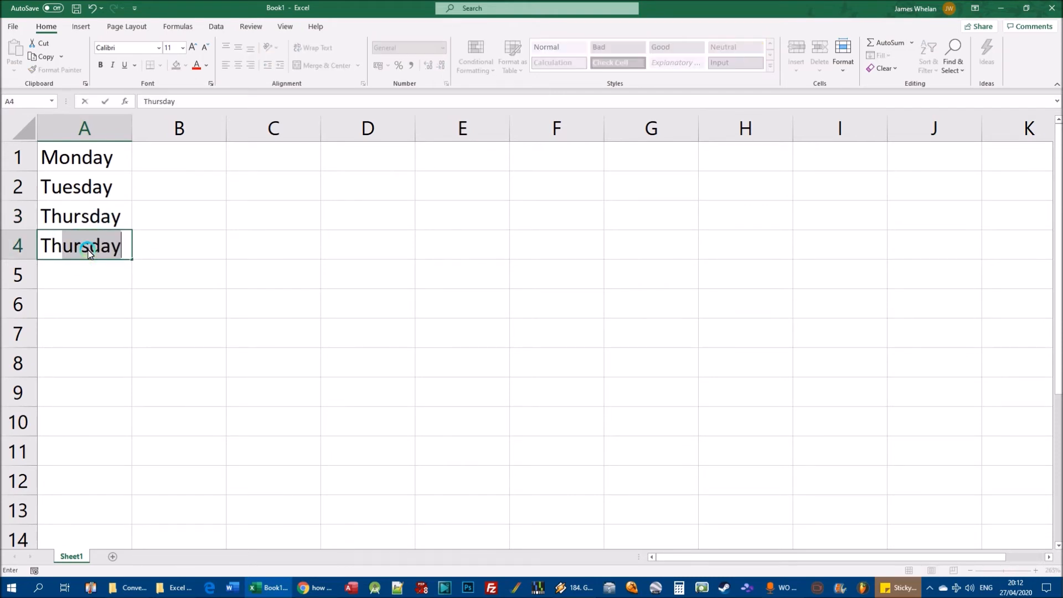
{"action": "left_click", "coordinate": [81, 278]}
{"action": "type", "text": "Fr"}
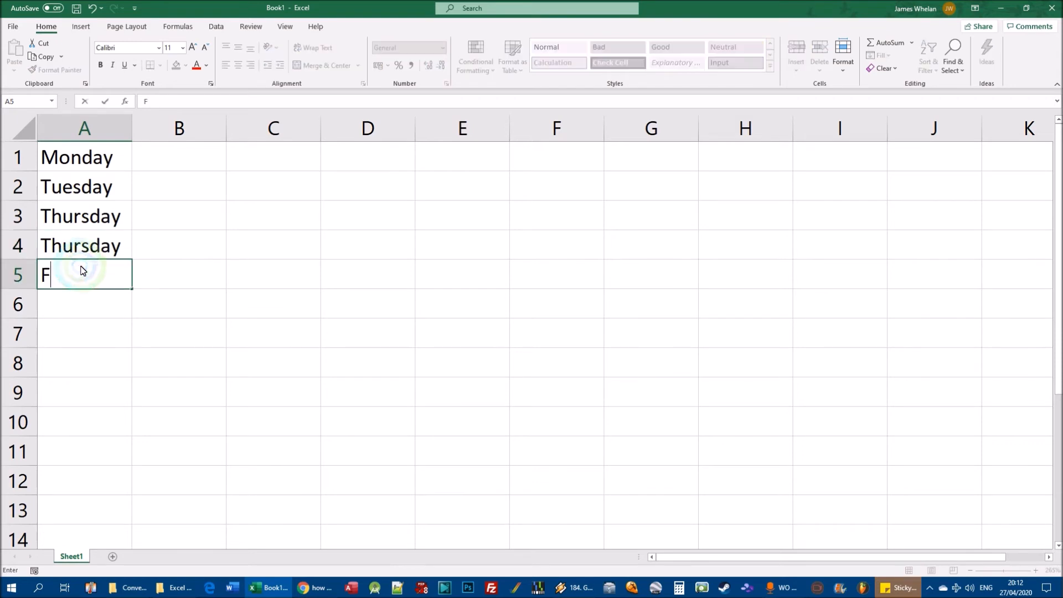
{"action": "key", "text": "Escape"}
{"action": "key", "text": "ctrl+z"}
{"action": "key", "text": "ctrl+z"}
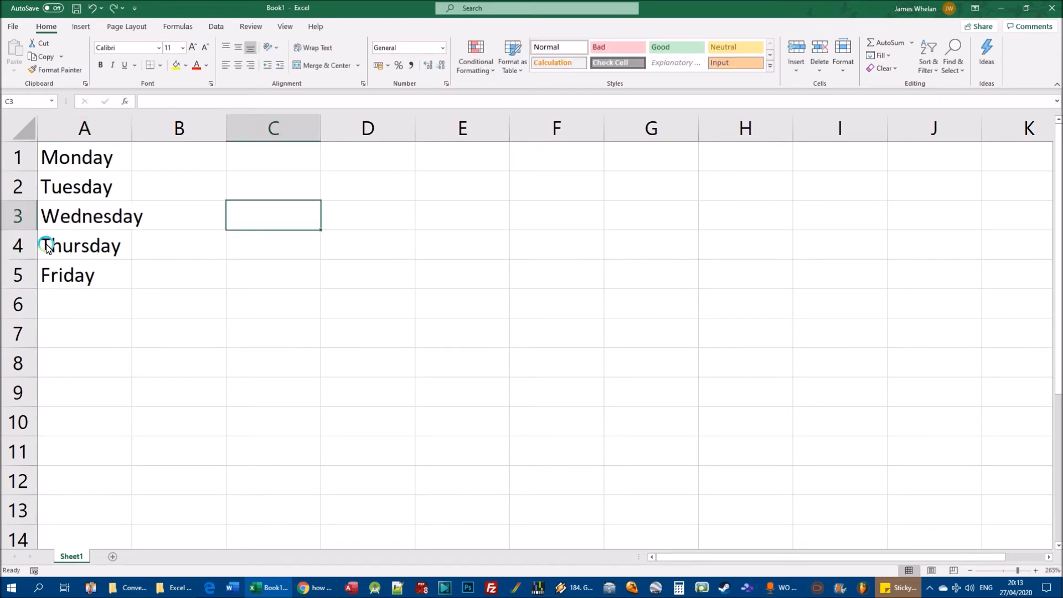
{"action": "key", "text": "ctrl+y"}
{"action": "key", "text": "ctrl+y"}
{"action": "left_click", "coordinate": [187, 286]}
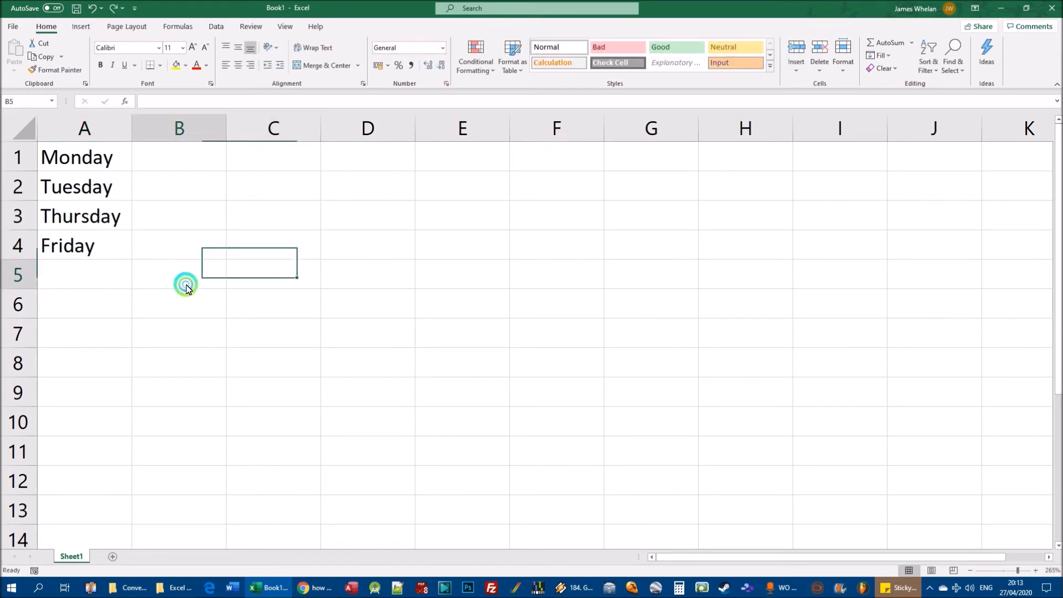
- Cut Thursday and Friday from A3:A4, paste them starting at cell A4, and undo the move
{"action": "left_click_drag", "start_coordinate": [71, 221], "coordinate": [71, 244]}
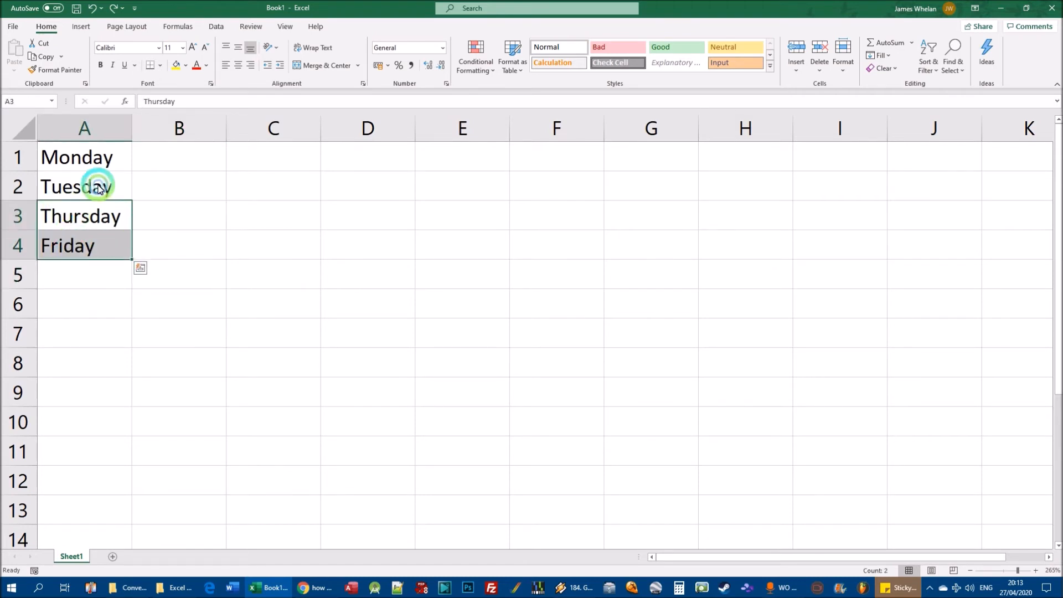
{"action": "left_click", "coordinate": [41, 43]}
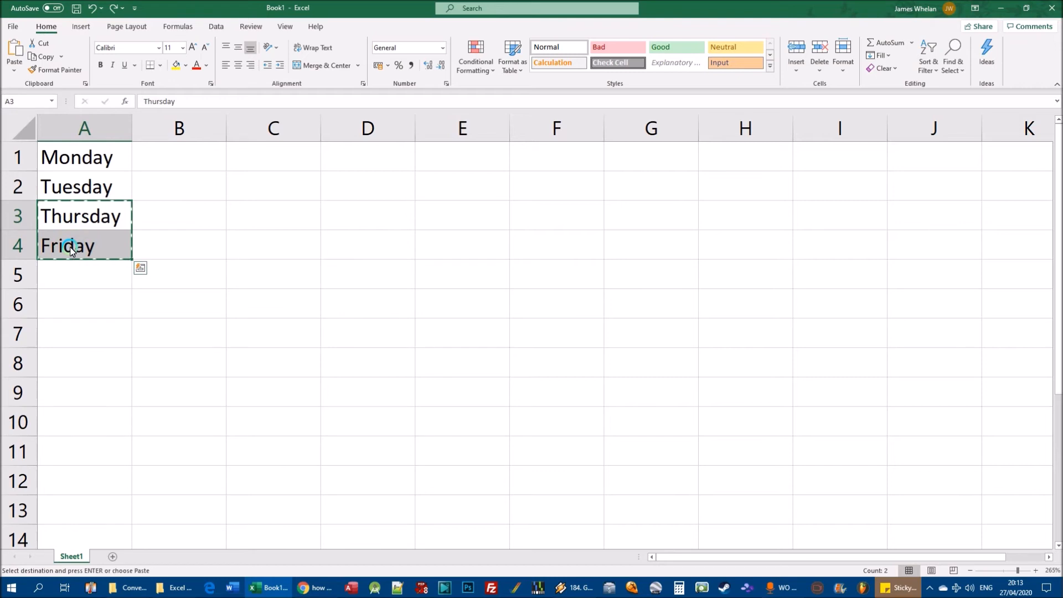
{"action": "left_click", "coordinate": [71, 250]}
{"action": "left_click", "coordinate": [14, 56]}
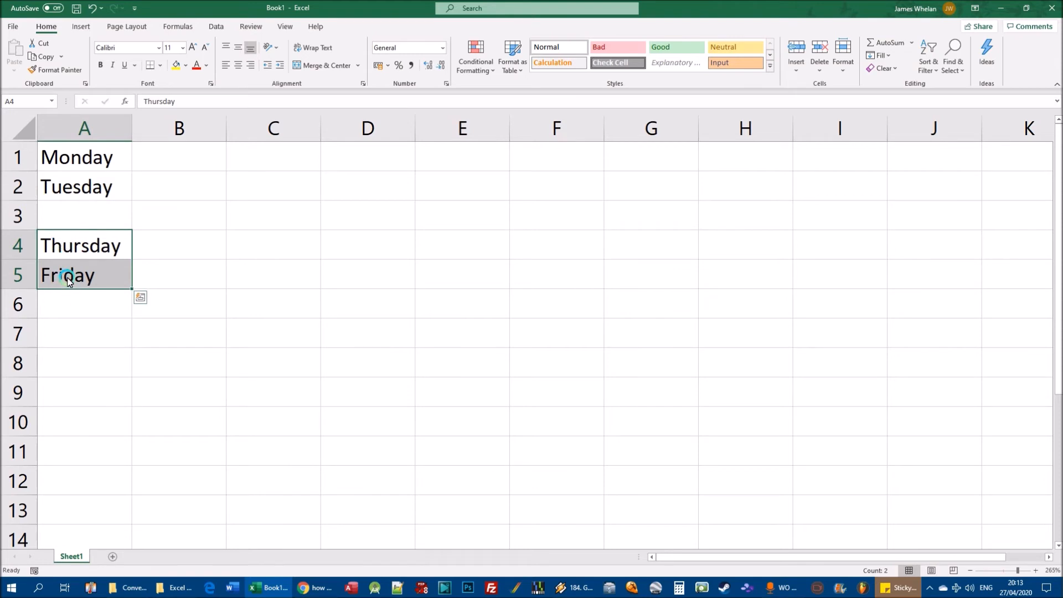
{"action": "key", "text": "ctrl+z"}
{"action": "key", "text": "Escape"}
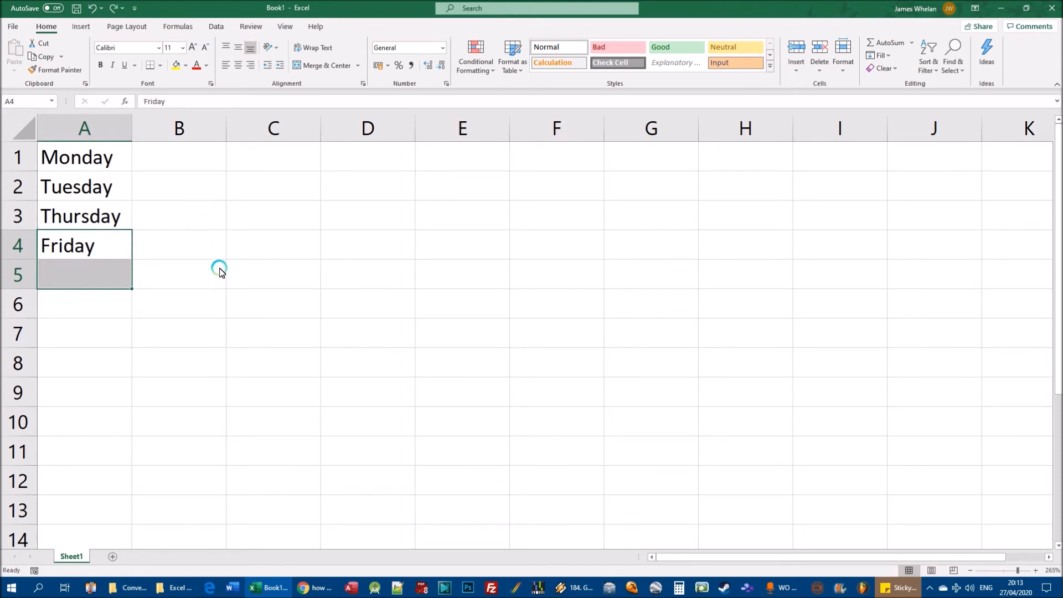
- Go from the weekday list to the last worksheet row in column A and return to the Friday cell
{"action": "left_click", "coordinate": [172, 261]}
{"action": "left_click", "coordinate": [77, 244]}
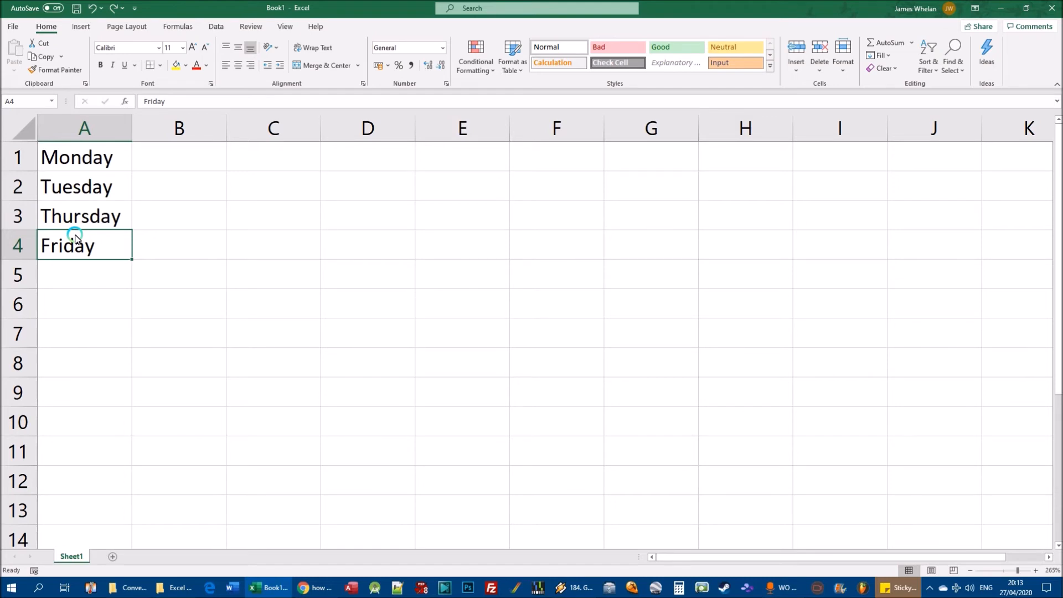
{"action": "key", "text": "ctrl+Down"}
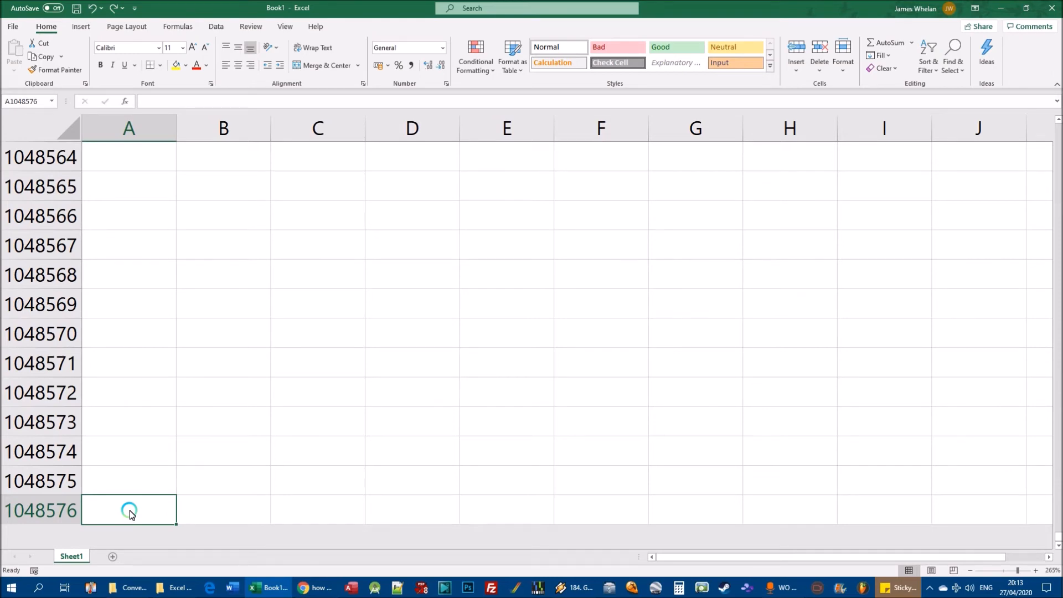
{"action": "key", "text": "ctrl+Home"}
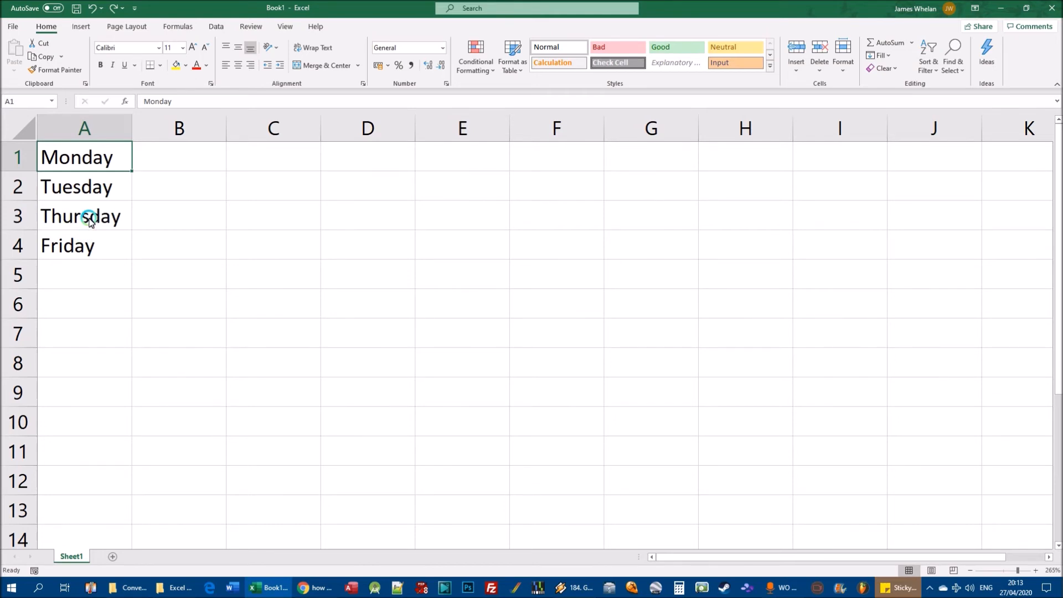
{"action": "key", "text": "ctrl+Down"}
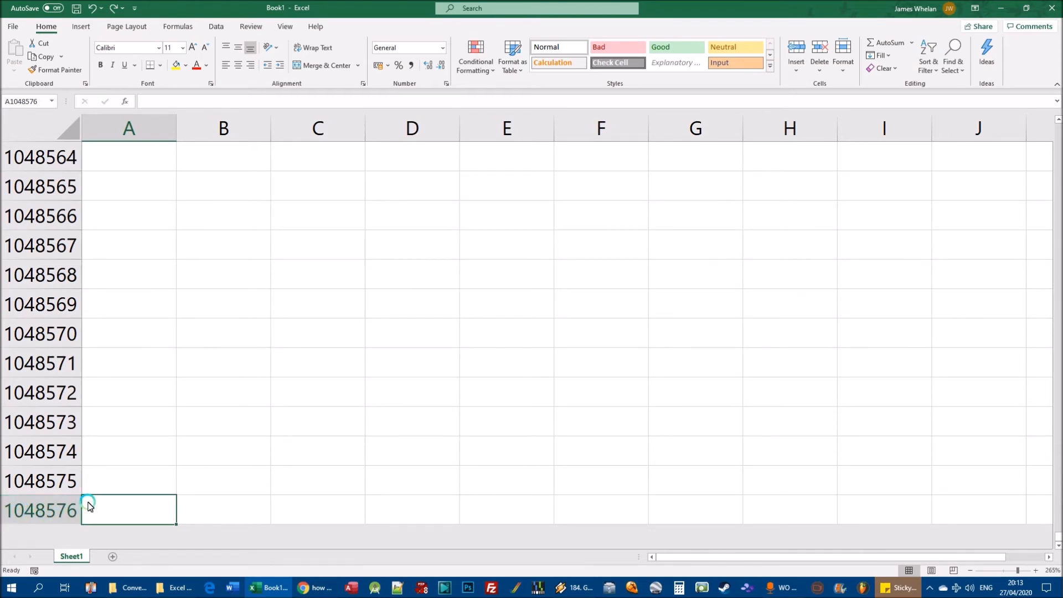
{"action": "key", "text": "ctrl+Up"}
{"action": "scroll", "coordinate": [94, 454], "scroll_direction": "up", "scroll_amount": 1}
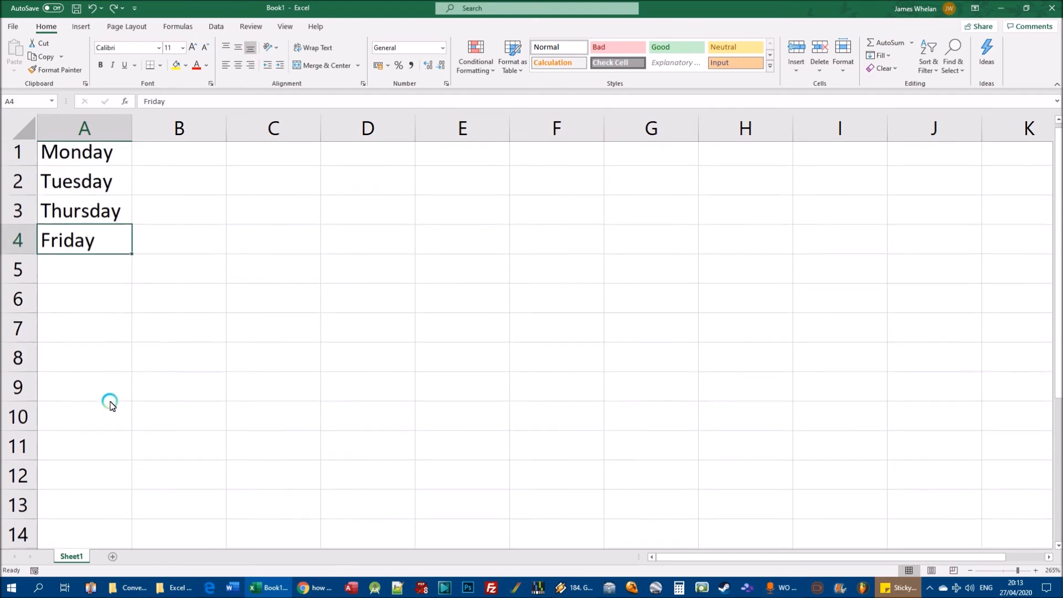
- Examine the commands available for whole columns B and C and for row 3
{"action": "left_click_drag", "start_coordinate": [80, 221], "coordinate": [78, 238]}
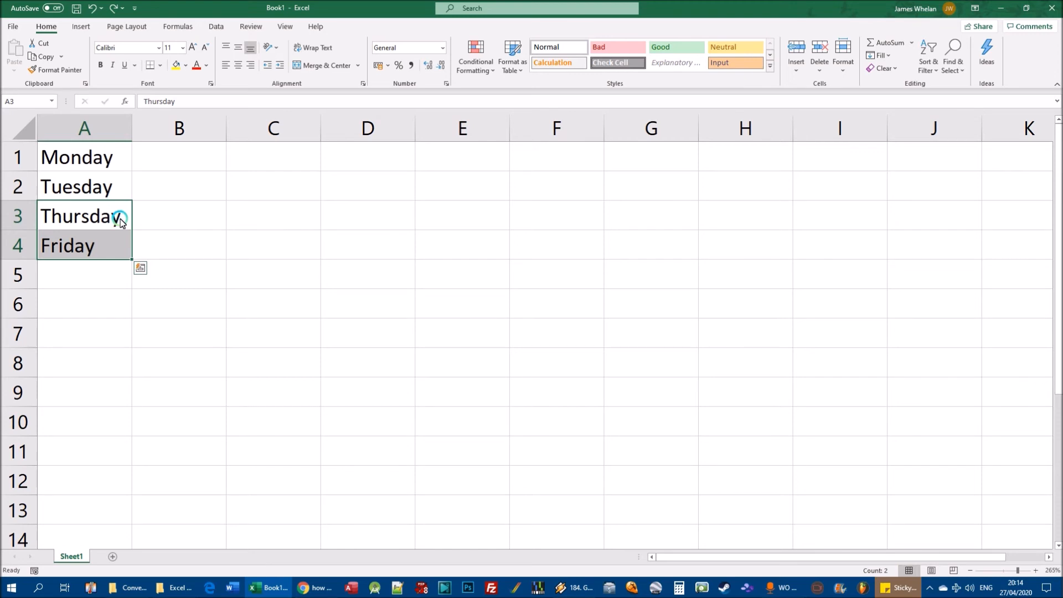
{"action": "left_click", "coordinate": [245, 271]}
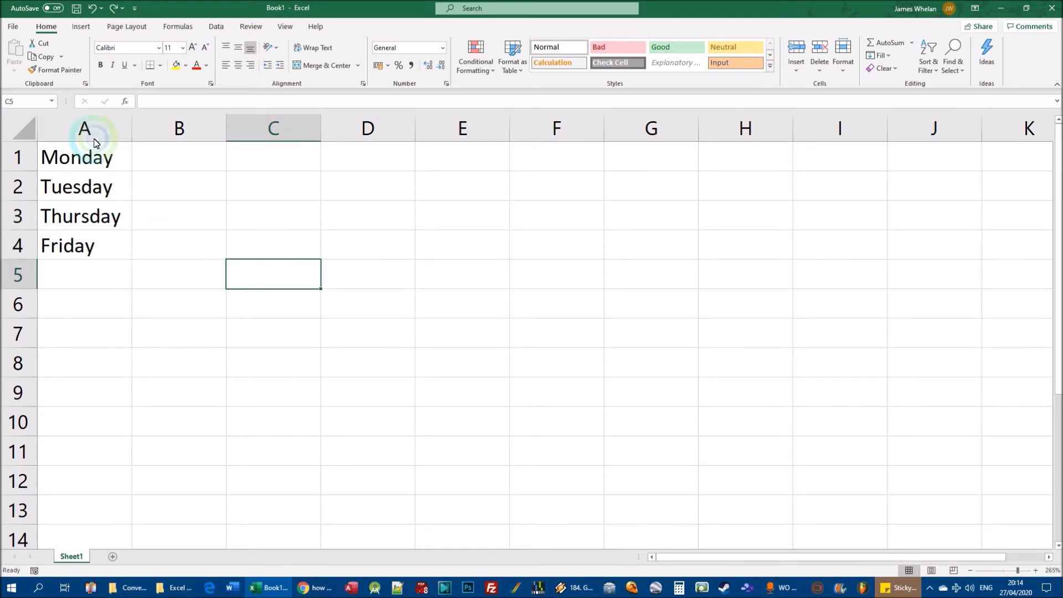
{"action": "right_click", "coordinate": [200, 130]}
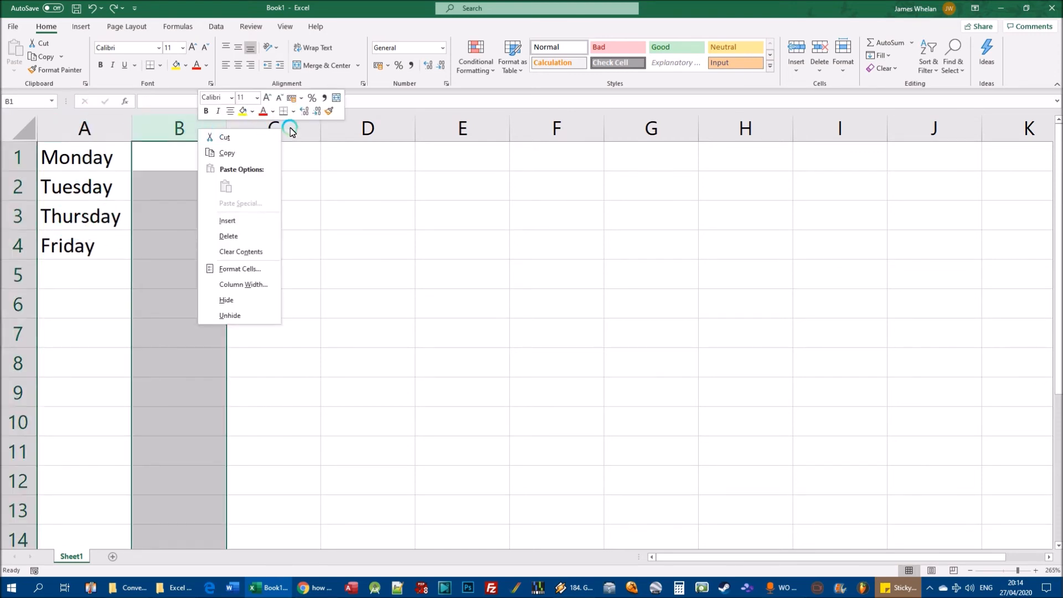
{"action": "right_click", "coordinate": [288, 131]}
{"action": "left_click", "coordinate": [18, 216]}
{"action": "right_click", "coordinate": [18, 218]}
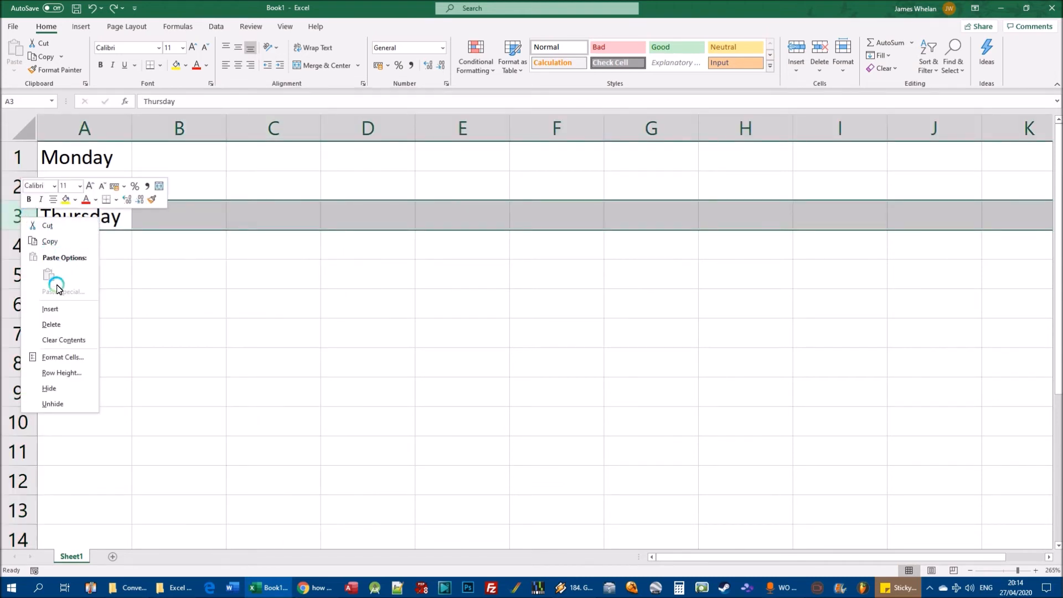
{"action": "left_click", "coordinate": [205, 246]}
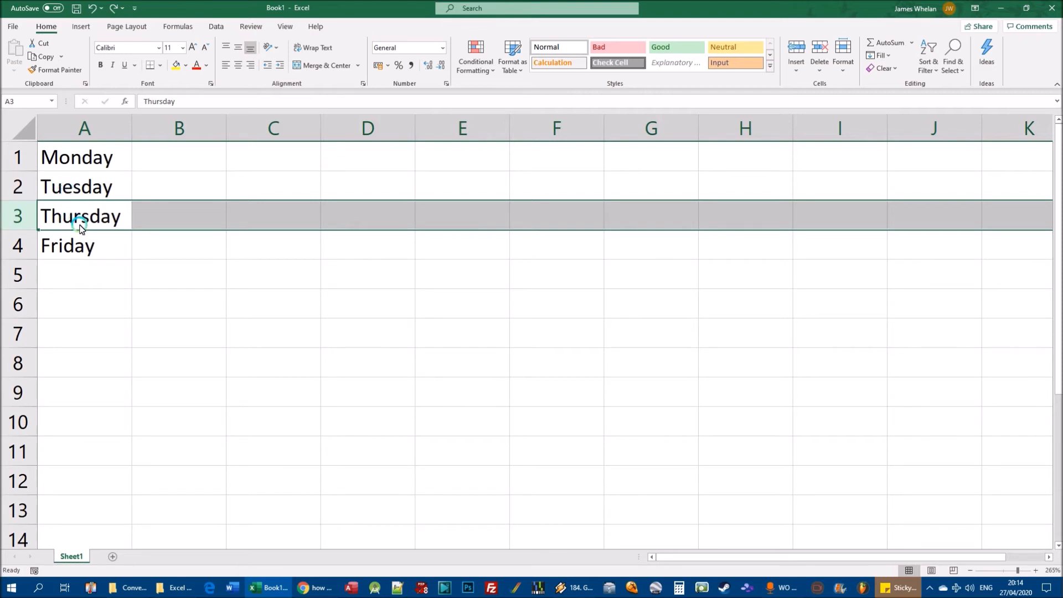
- Compare the commands offered for the whole of row 3 with those offered for the single Thursday cell A3
{"action": "right_click", "coordinate": [21, 220]}
{"action": "left_click", "coordinate": [255, 218]}
{"action": "right_click", "coordinate": [105, 216]}
{"action": "left_click", "coordinate": [212, 216]}
{"action": "left_click", "coordinate": [191, 252]}
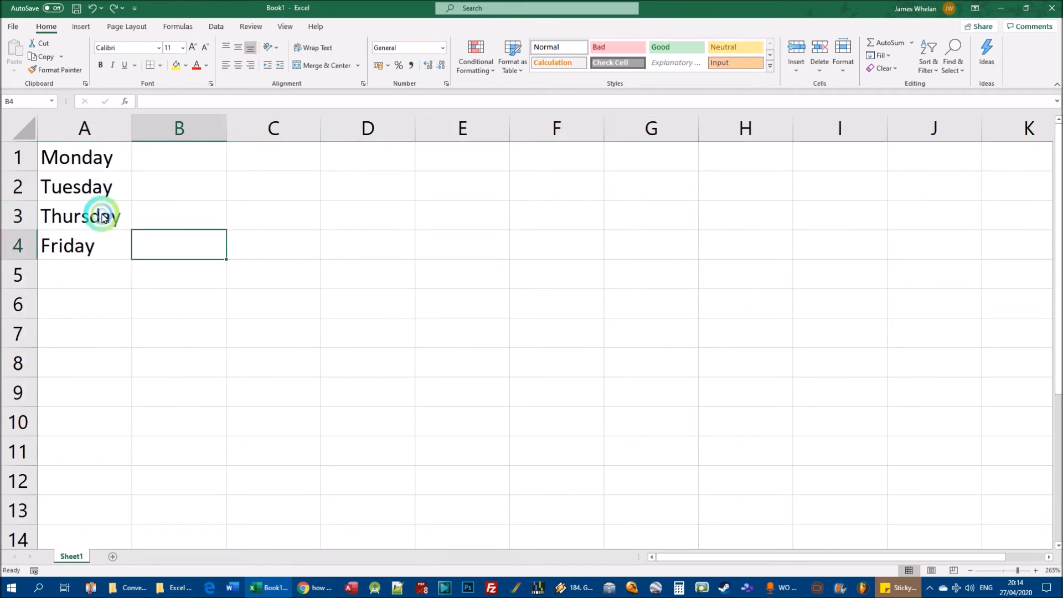
{"action": "left_click", "coordinate": [102, 215]}
{"action": "left_click", "coordinate": [167, 217]}
{"action": "left_click", "coordinate": [254, 216]}
{"action": "right_click", "coordinate": [100, 213]}
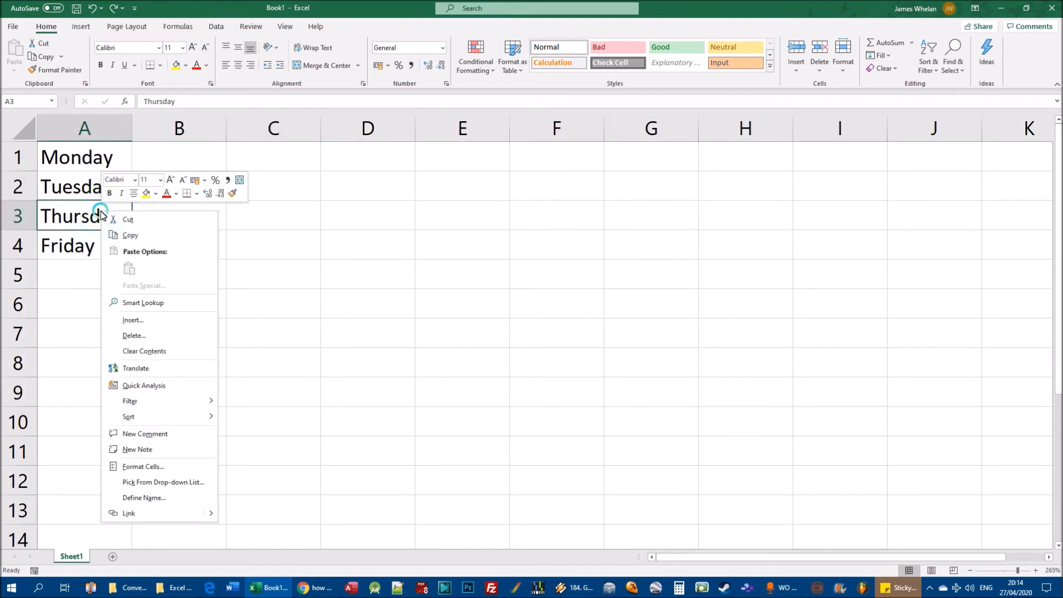
{"action": "left_click", "coordinate": [264, 213]}
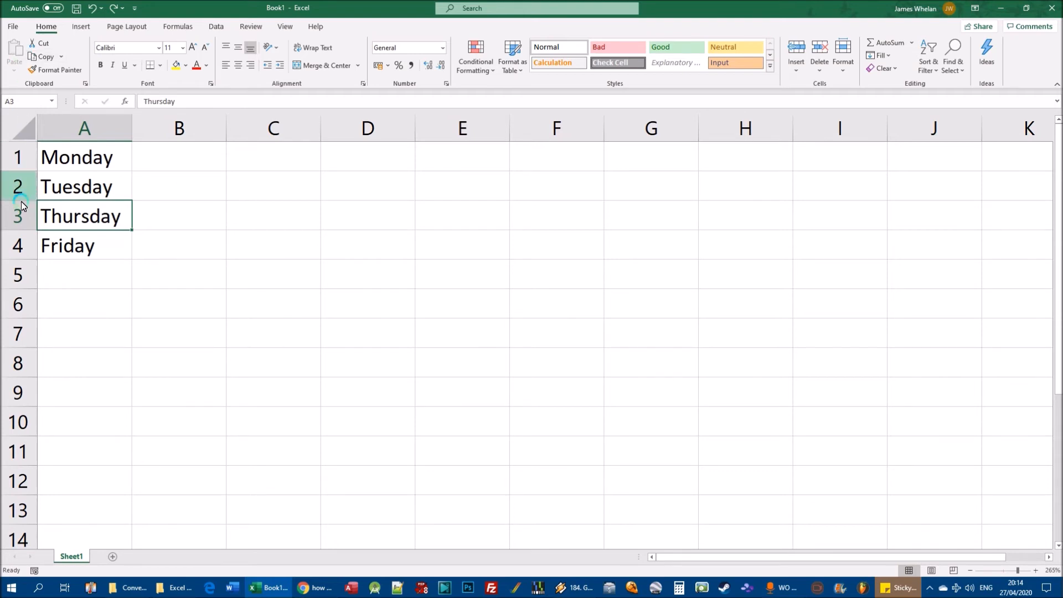
- Insert a blank row above the Thursday row
{"action": "right_click", "coordinate": [18, 221]}
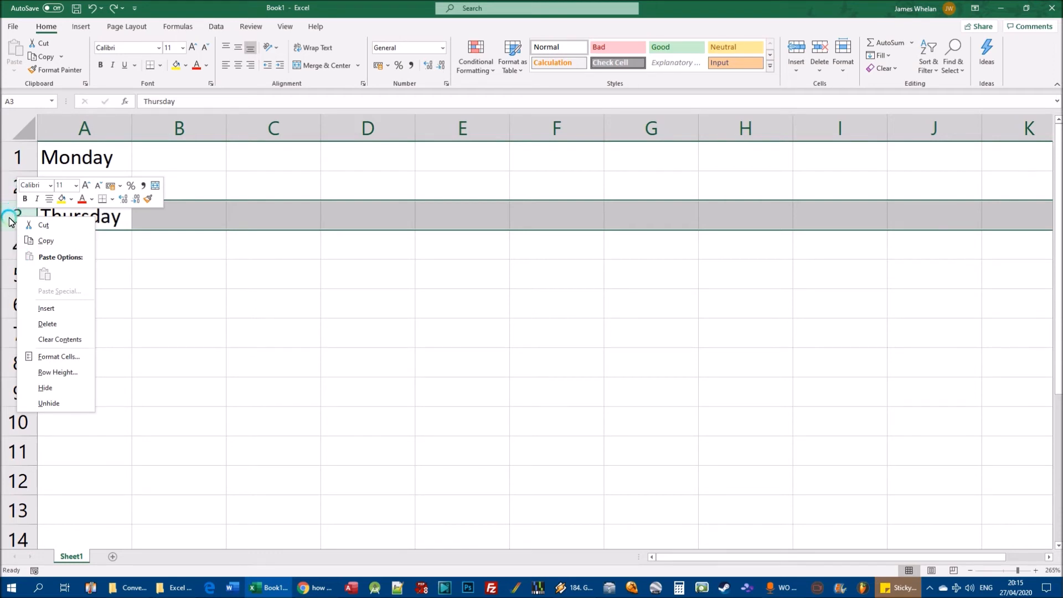
{"action": "right_click", "coordinate": [9, 219]}
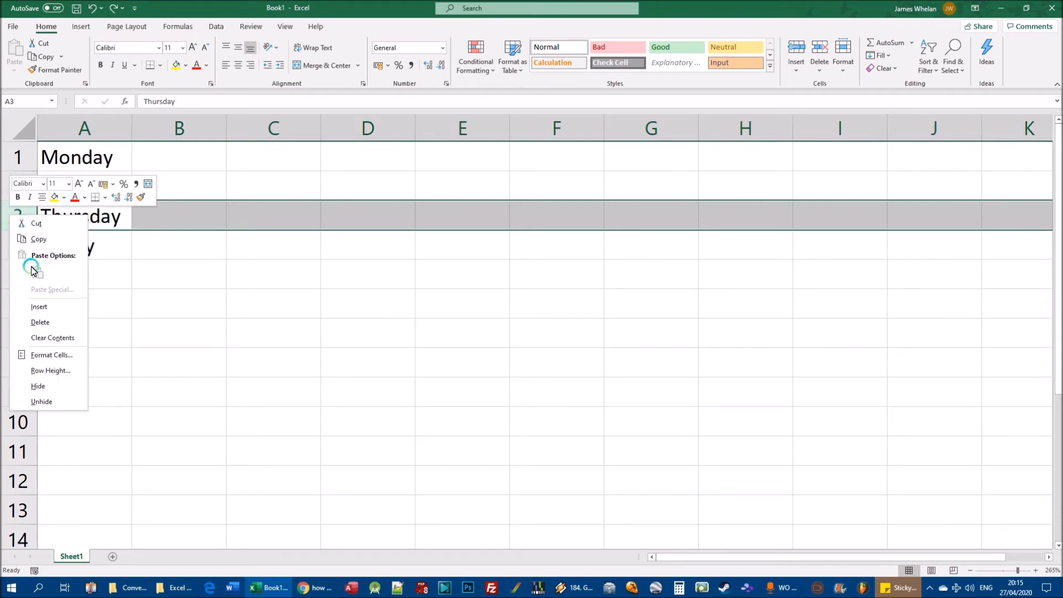
{"action": "left_click", "coordinate": [50, 308]}
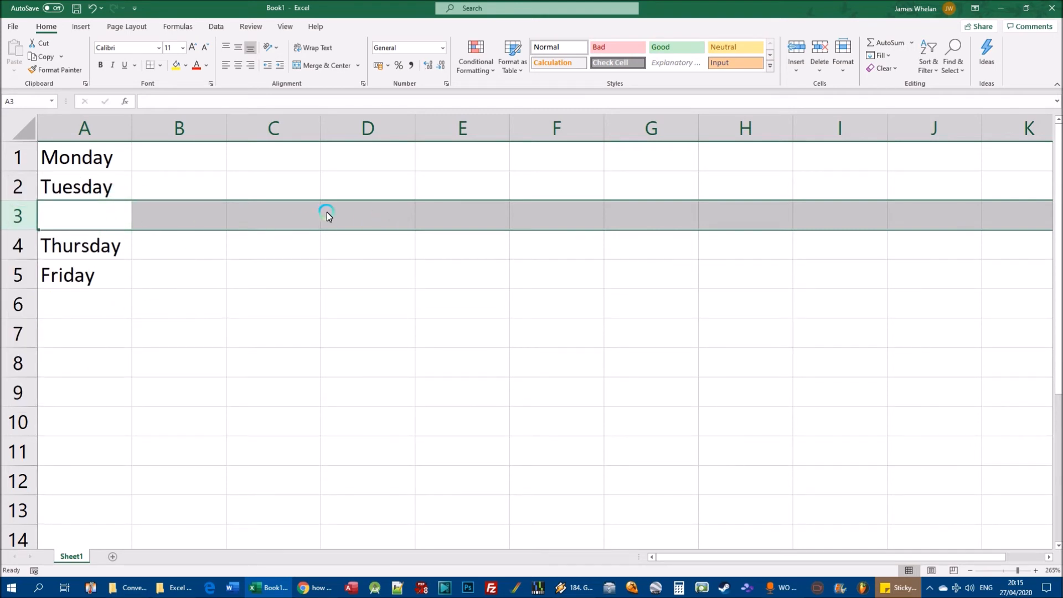
- Enter Wednesday in cell A3, and undo both the entry and the row insertion
{"action": "left_click", "coordinate": [93, 219]}
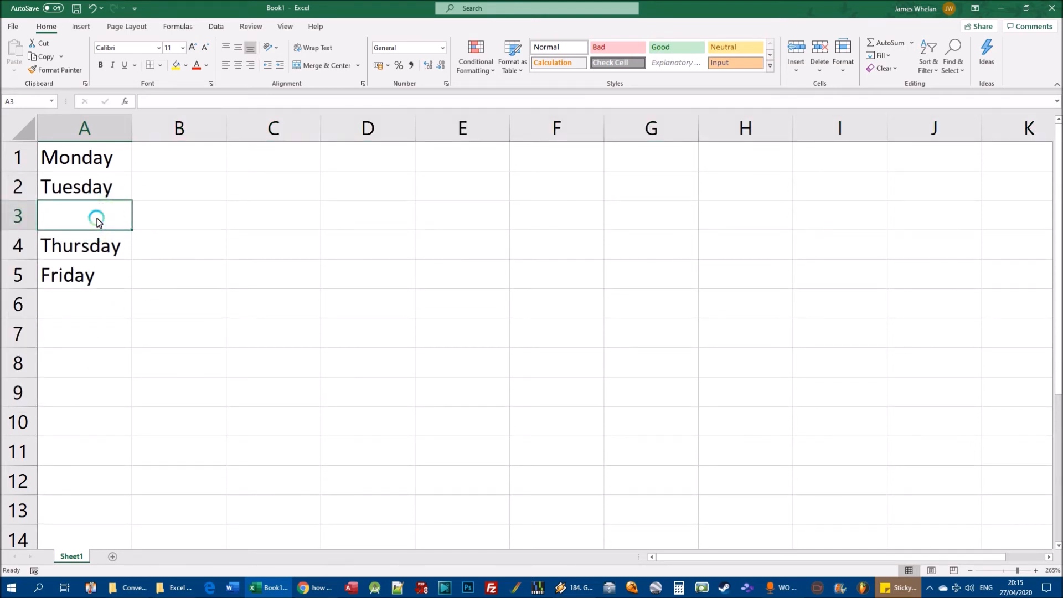
{"action": "type", "text": "Wednesday"}
{"action": "key", "text": "Return"}
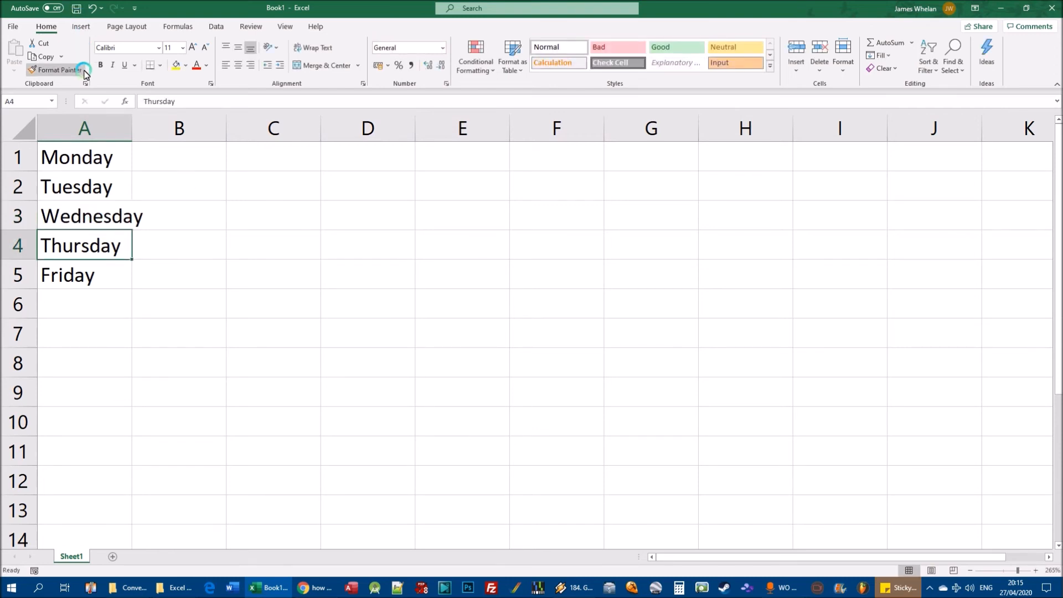
{"action": "key", "text": "ctrl+z"}
{"action": "key", "text": "ctrl+z"}
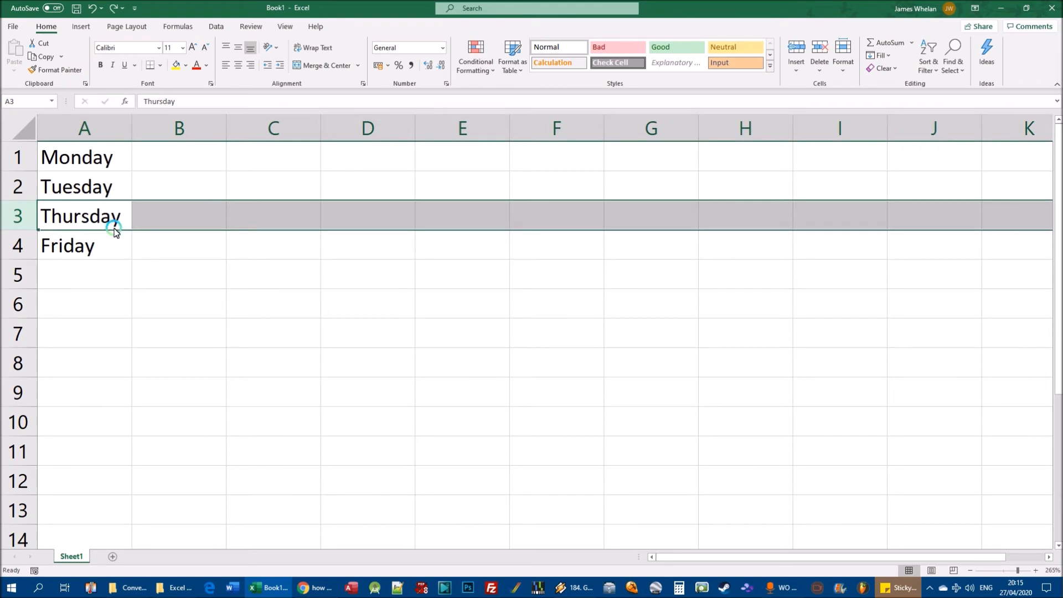
- Insert an entire blank row between Tuesday and Thursday again, and undo the insertion
{"action": "right_click", "coordinate": [21, 220]}
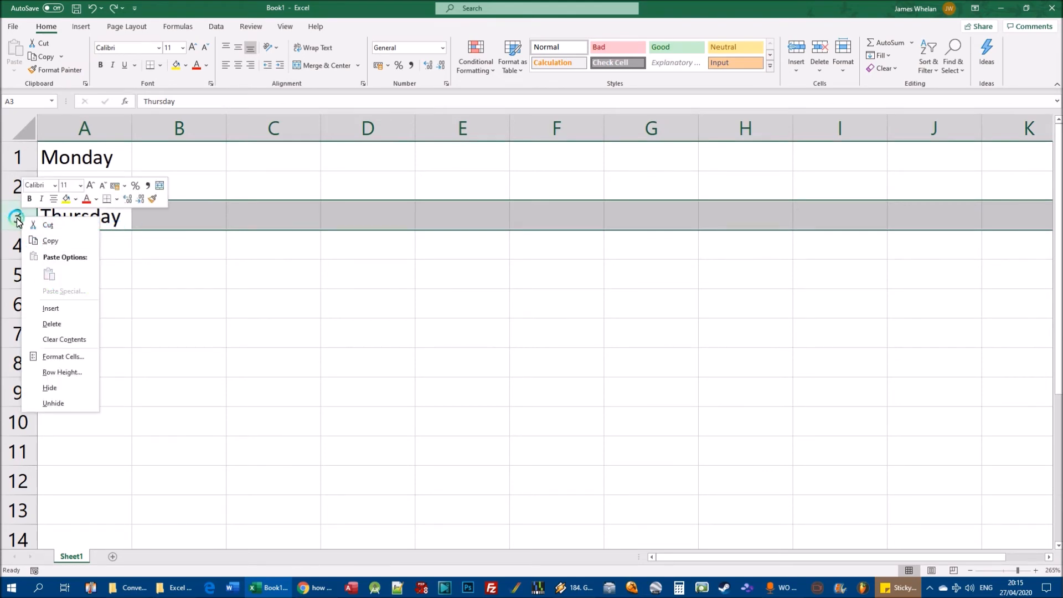
{"action": "right_click", "coordinate": [17, 219]}
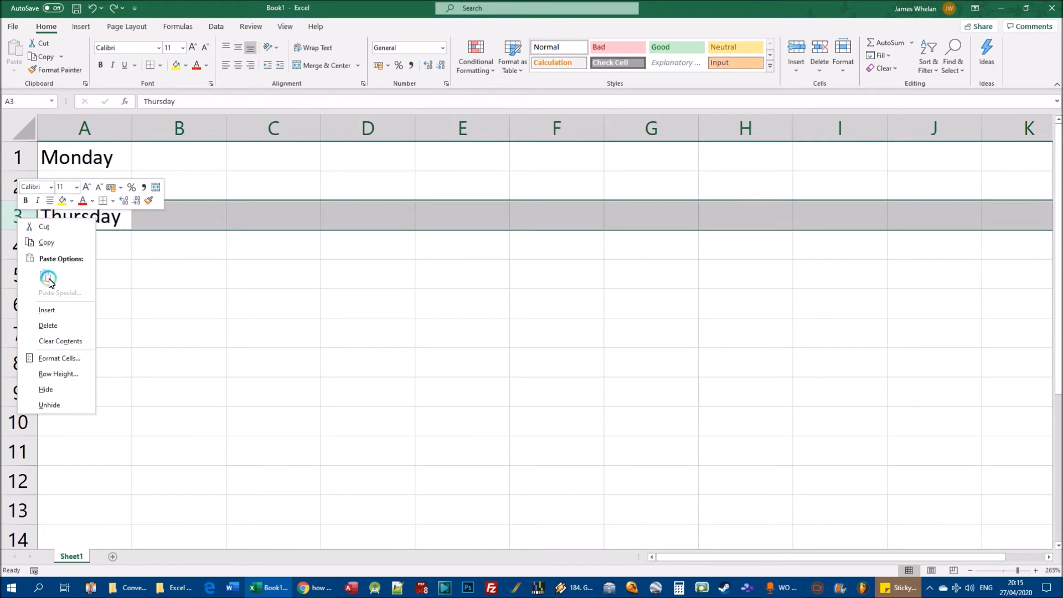
{"action": "left_click", "coordinate": [48, 309]}
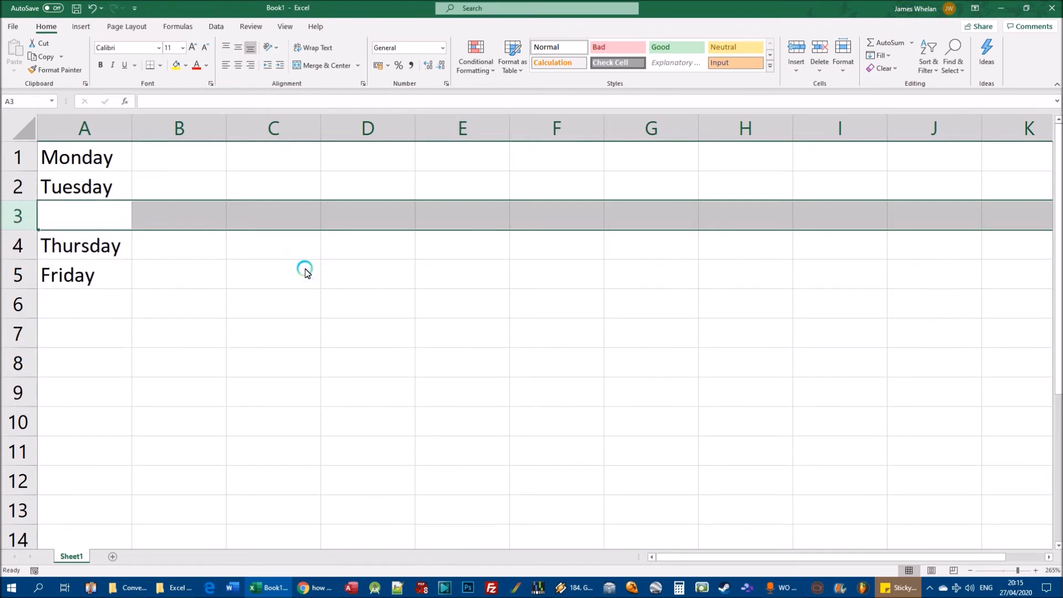
{"action": "key", "text": "ctrl+z"}
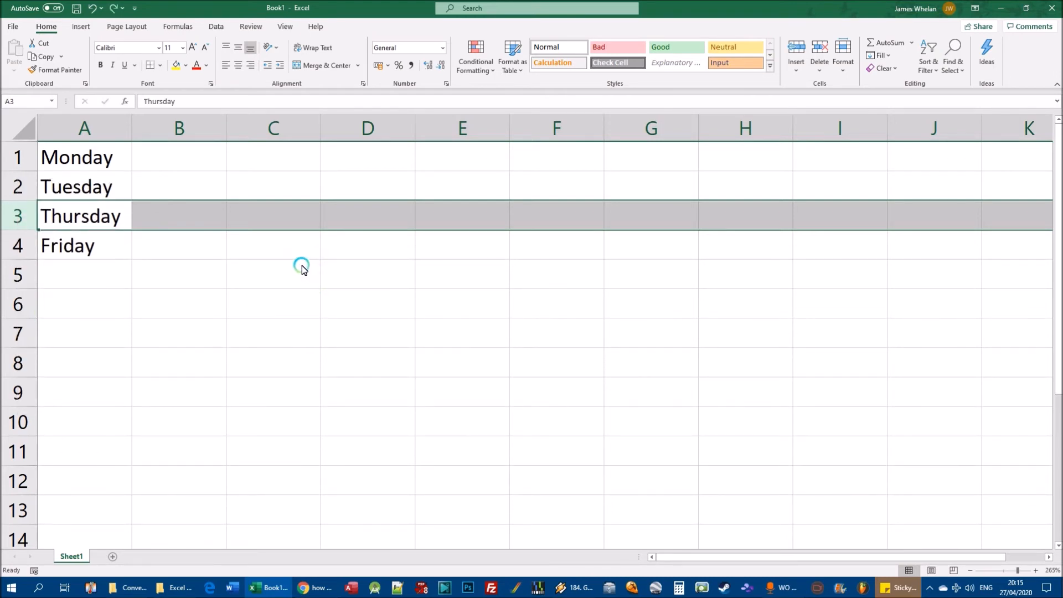
{"action": "left_click", "coordinate": [192, 268]}
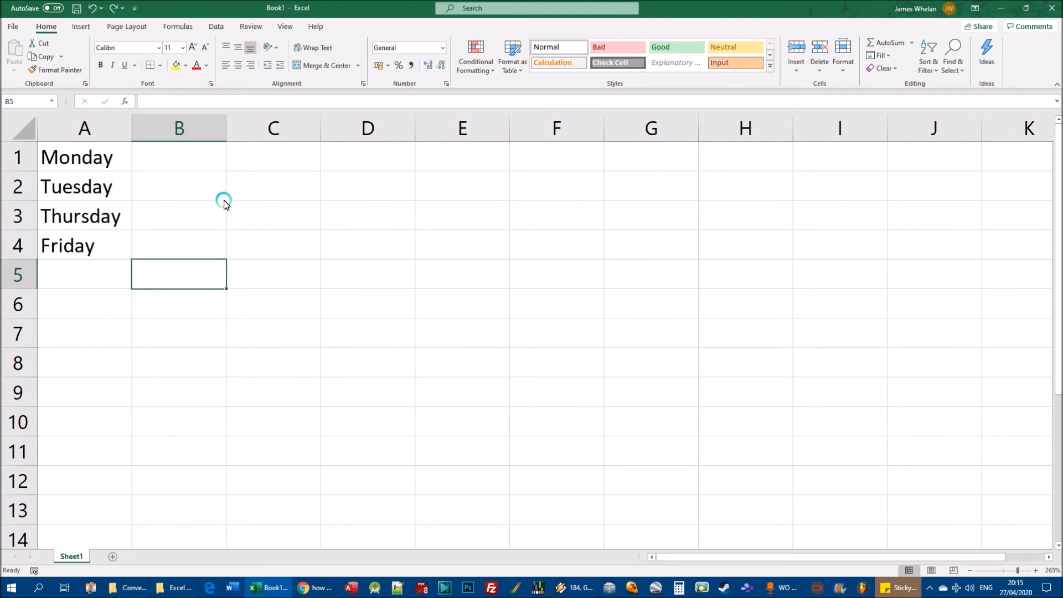
{"action": "left_click", "coordinate": [194, 216]}
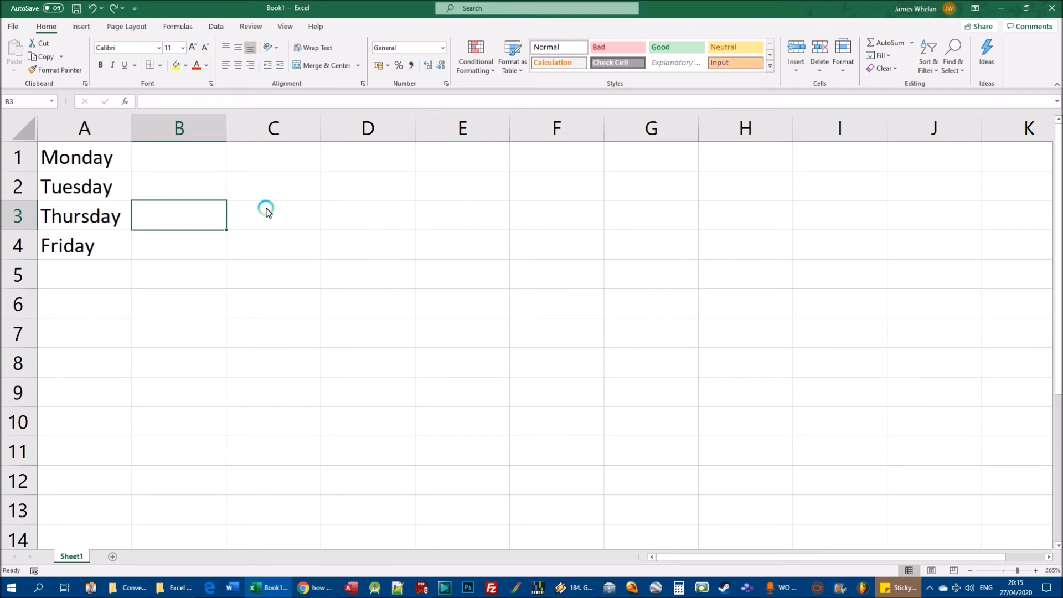
{"action": "left_click", "coordinate": [660, 216]}
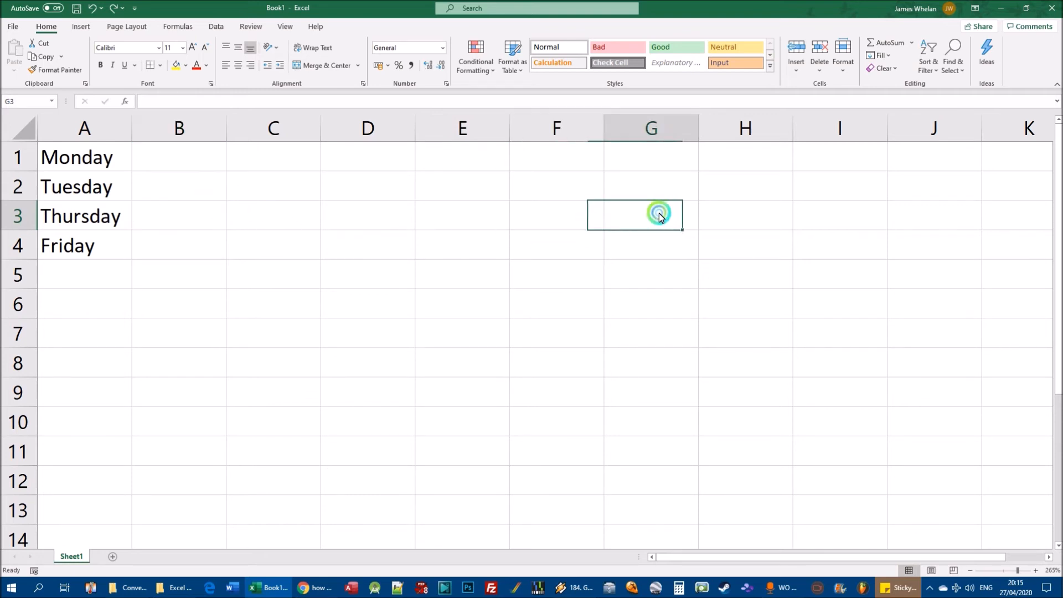
{"action": "left_click", "coordinate": [160, 217]}
{"action": "left_click", "coordinate": [255, 217]}
{"action": "left_click", "coordinate": [371, 216]}
{"action": "left_click", "coordinate": [475, 219]}
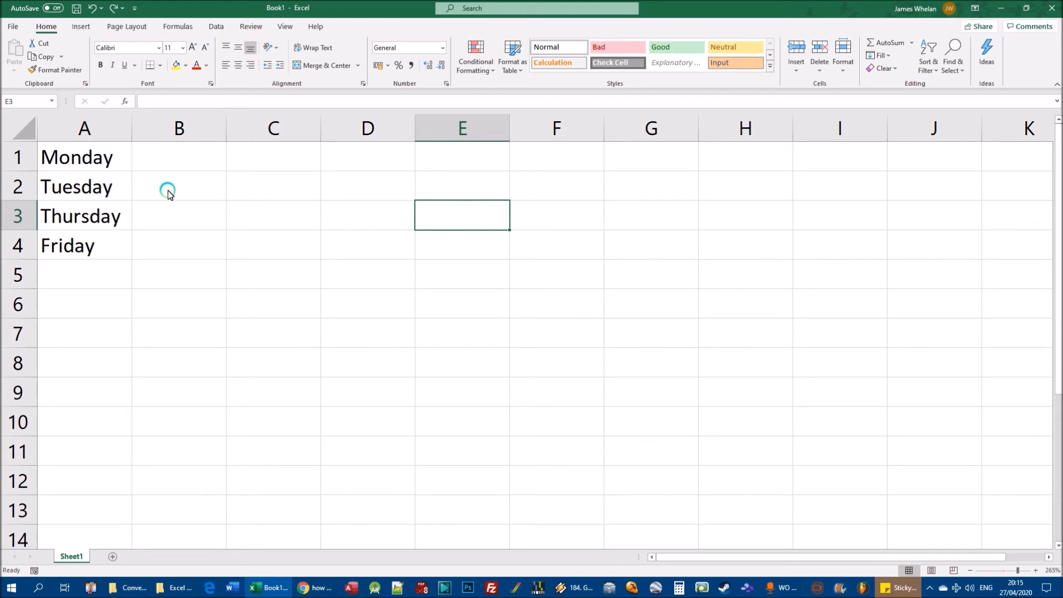
{"action": "left_click", "coordinate": [174, 214]}
{"action": "left_click", "coordinate": [280, 219]}
{"action": "left_click", "coordinate": [437, 221]}
{"action": "left_click", "coordinate": [608, 212]}
{"action": "left_click", "coordinate": [158, 217]}
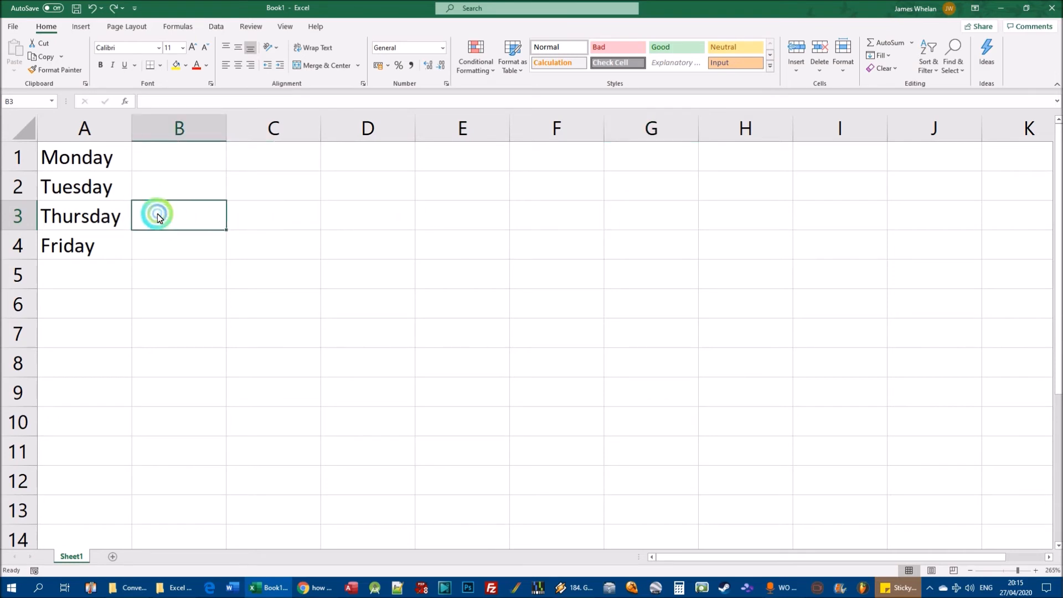
{"action": "left_click", "coordinate": [382, 218]}
{"action": "left_click", "coordinate": [468, 215]}
{"action": "left_click", "coordinate": [552, 215]}
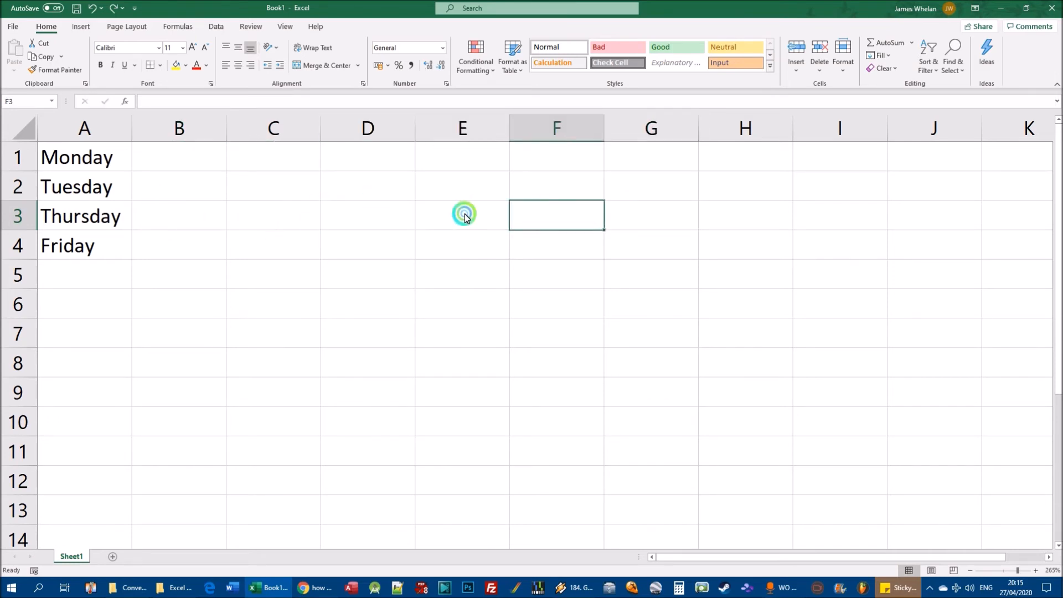
{"action": "left_click", "coordinate": [464, 216]}
{"action": "left_click", "coordinate": [319, 216]}
{"action": "left_click", "coordinate": [185, 218]}
{"action": "left_click", "coordinate": [290, 219]}
- Insert an entire column at cell C3
{"action": "left_click", "coordinate": [252, 216]}
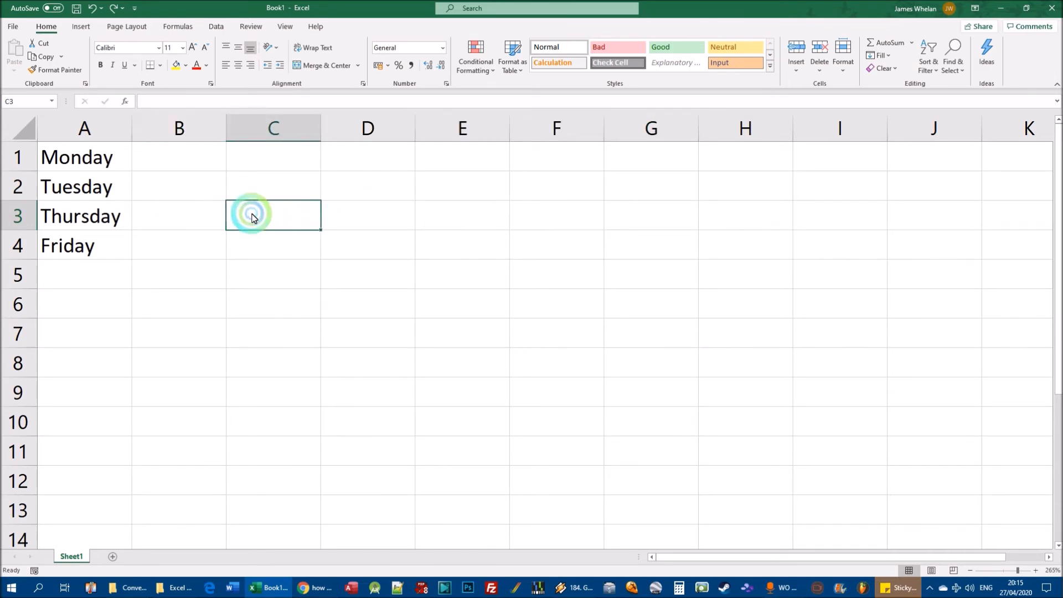
{"action": "right_click", "coordinate": [253, 217]}
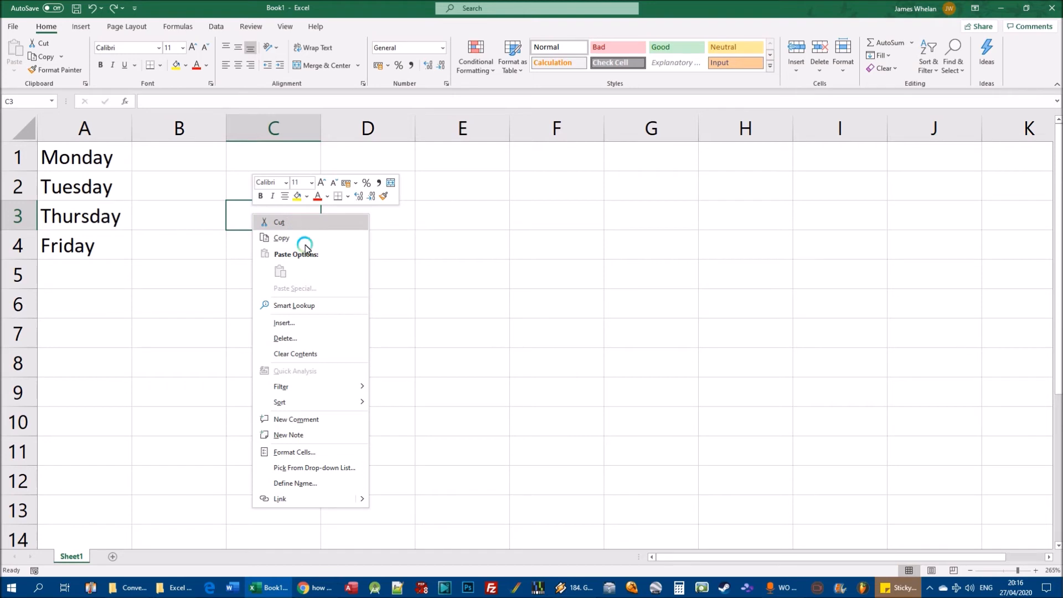
{"action": "left_click", "coordinate": [304, 323]}
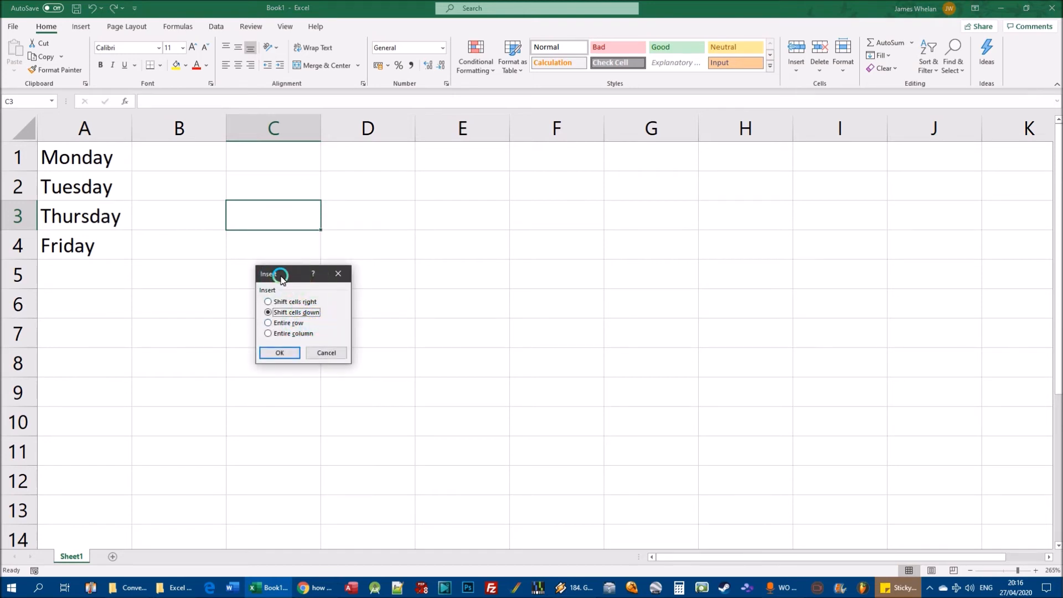
{"action": "left_click", "coordinate": [293, 334]}
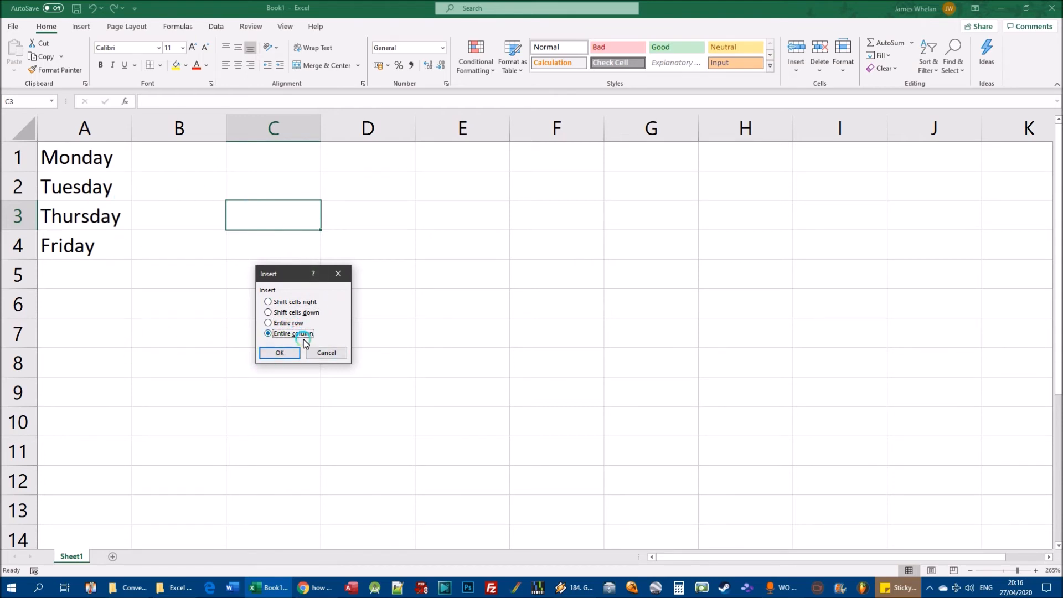
{"action": "left_click", "coordinate": [280, 353]}
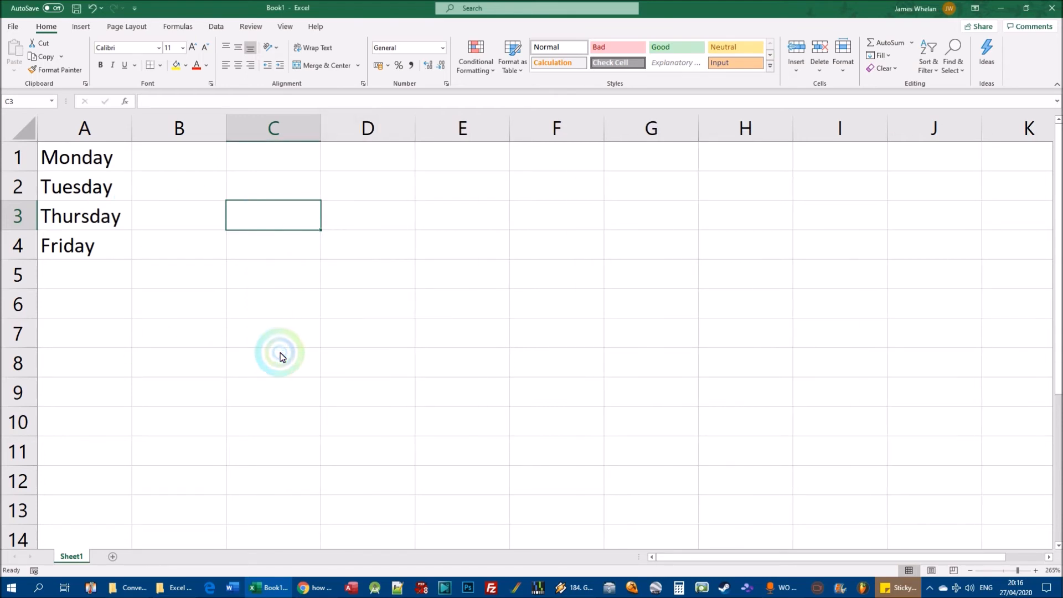
- Insert an entire row from cell C3 so it lands between Tuesday and Thursday, and undo the insertion
{"action": "right_click", "coordinate": [265, 216]}
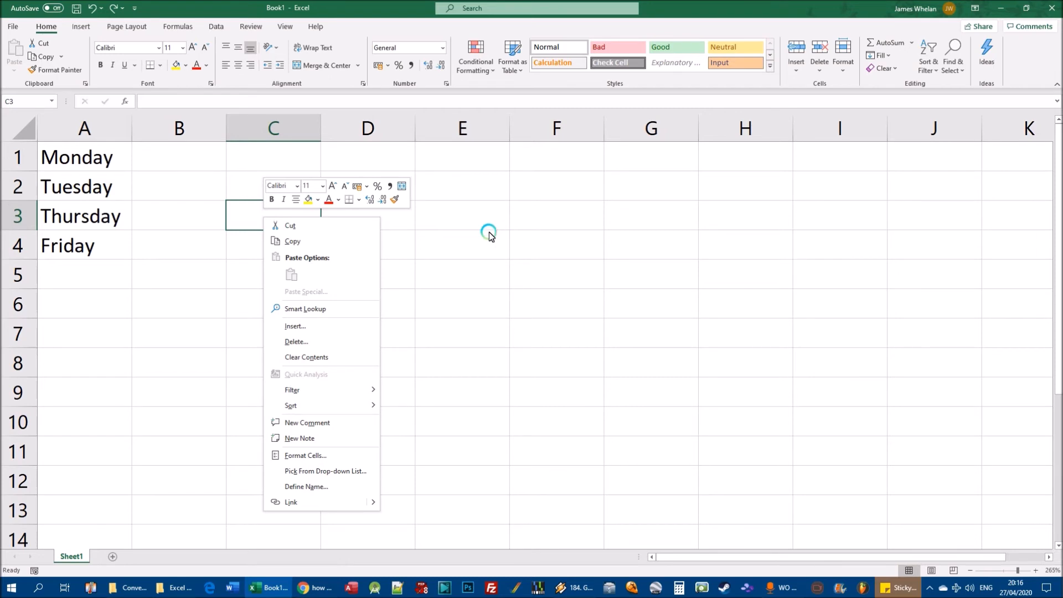
{"action": "left_click", "coordinate": [290, 327]}
{"action": "left_click", "coordinate": [281, 326]}
{"action": "left_click", "coordinate": [317, 330]}
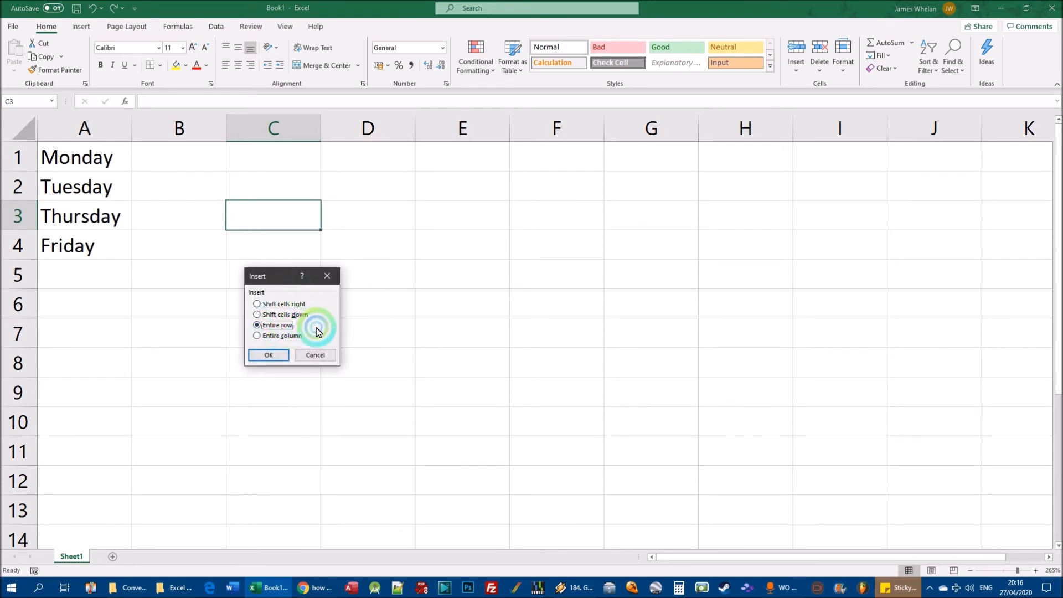
{"action": "left_click", "coordinate": [283, 356]}
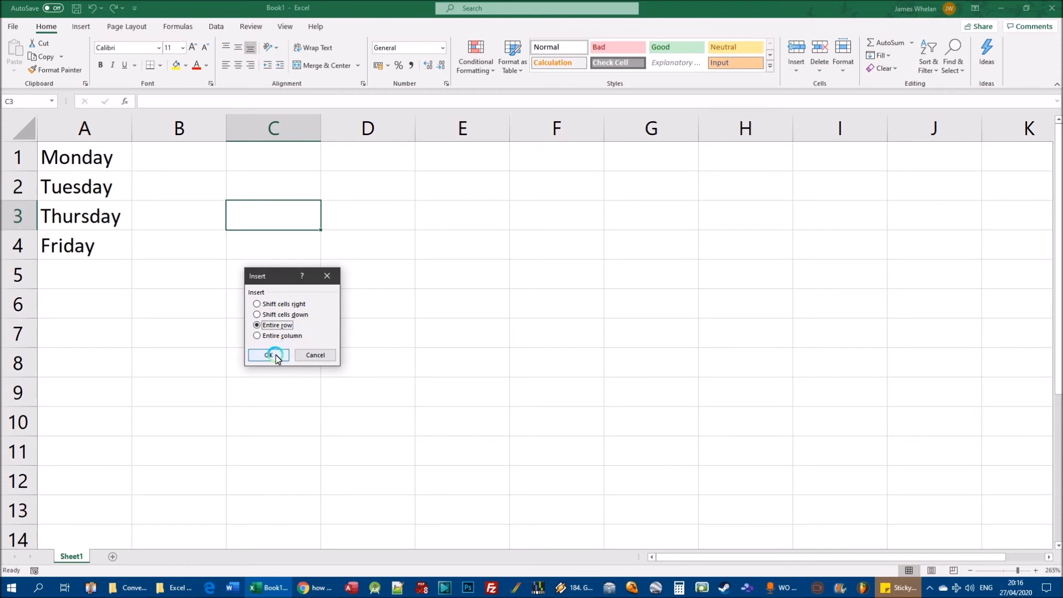
{"action": "left_click", "coordinate": [276, 357]}
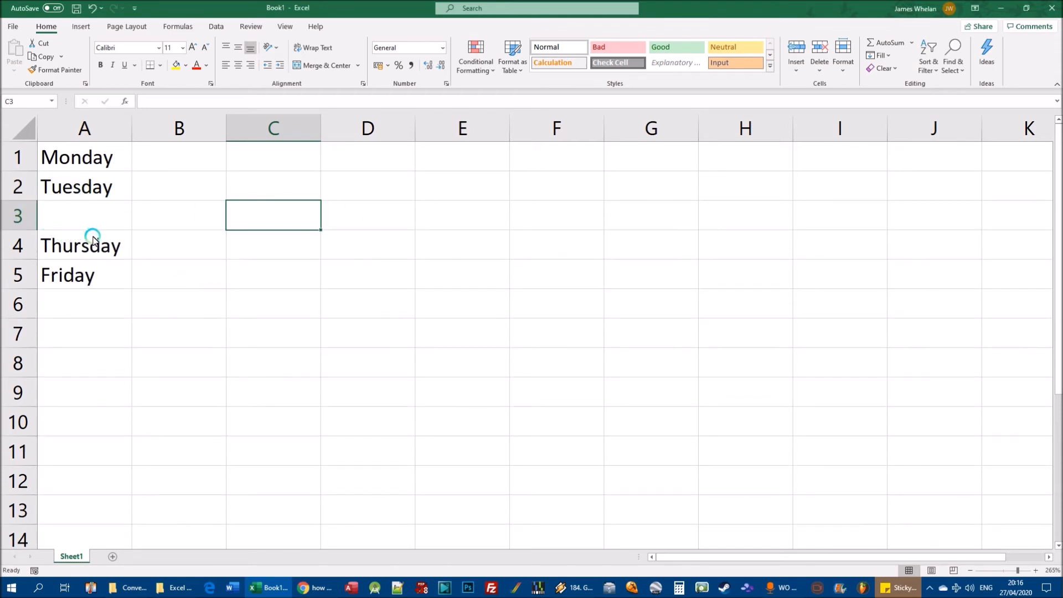
{"action": "key", "text": "ctrl+z"}
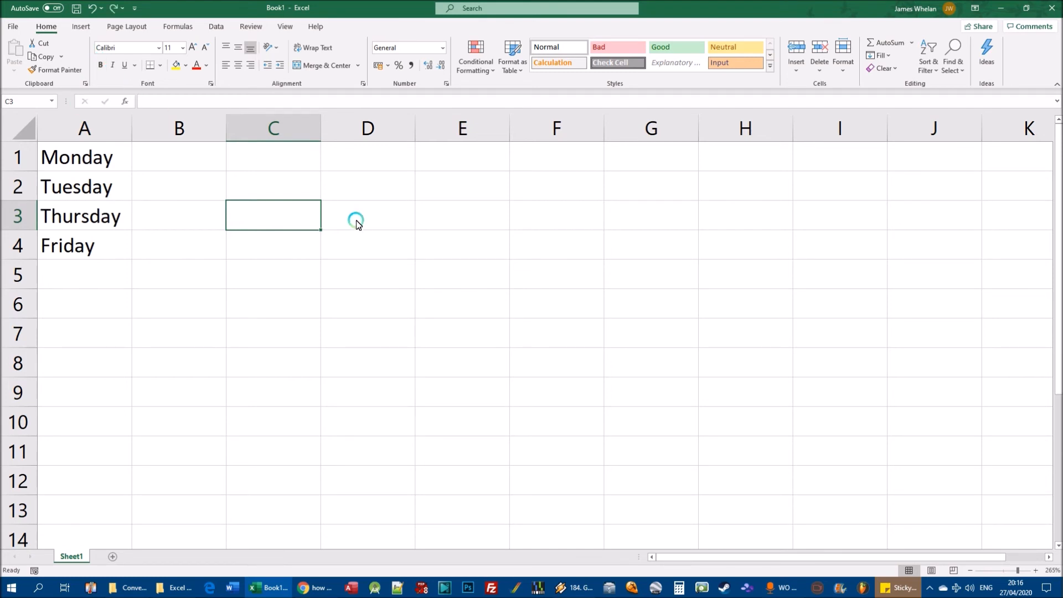
- Insert an entire row starting from cell H3, and undo the insertion
{"action": "left_click", "coordinate": [764, 219]}
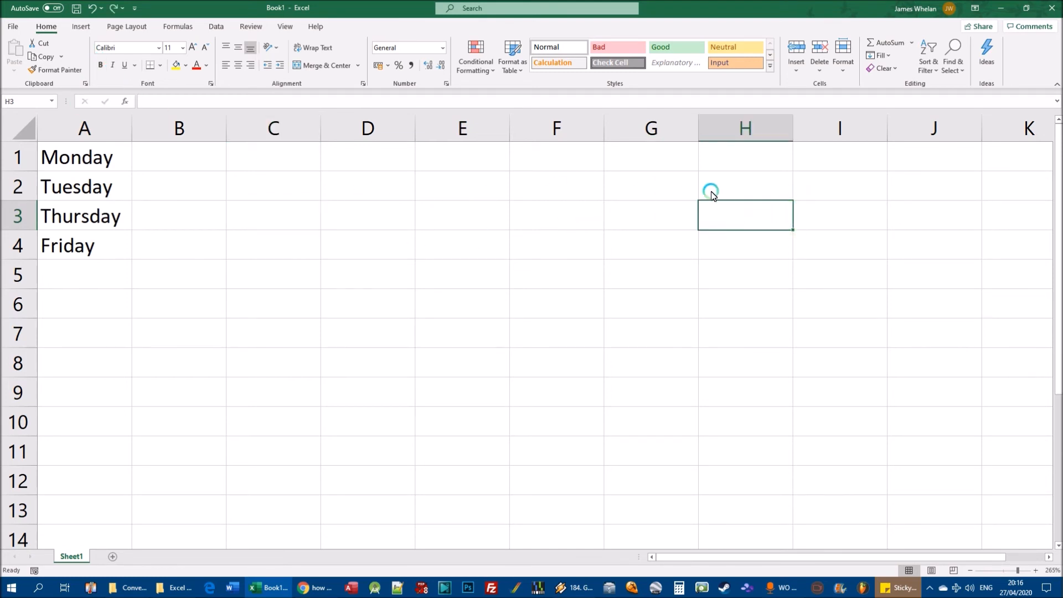
{"action": "right_click", "coordinate": [727, 216]}
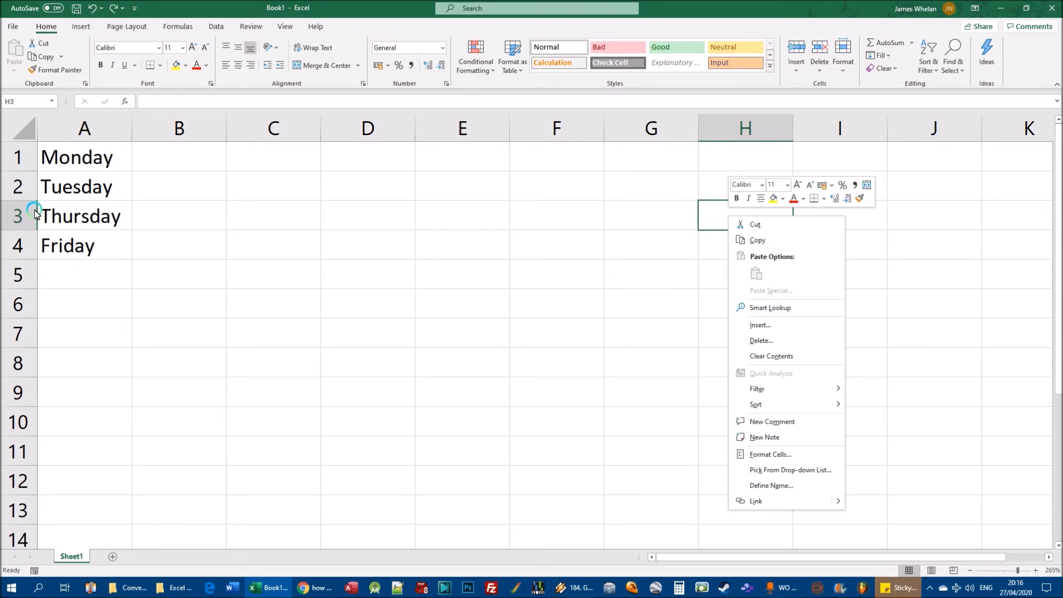
{"action": "left_click", "coordinate": [747, 325]}
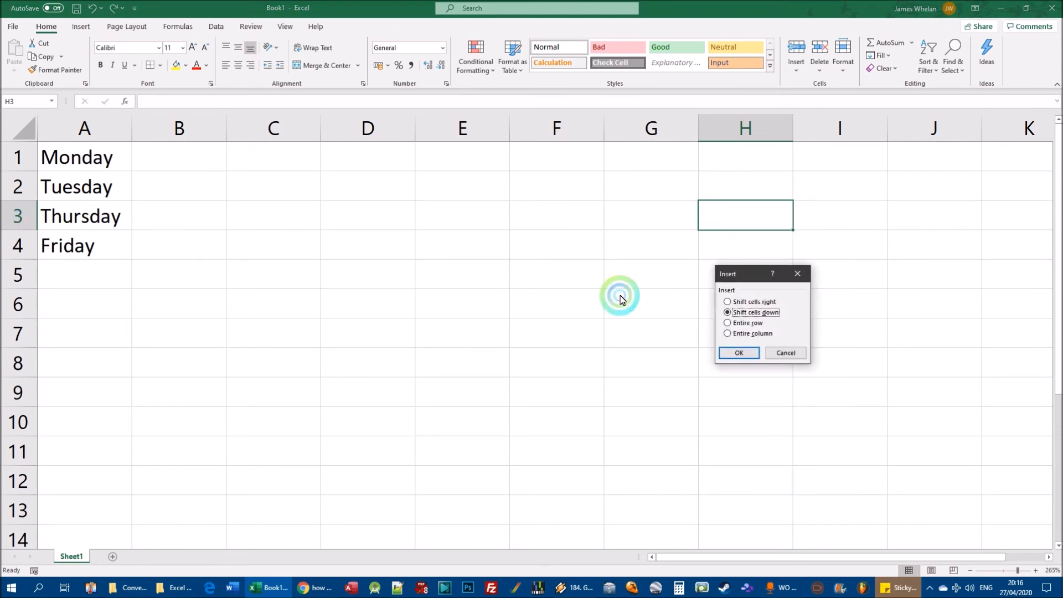
{"action": "left_click", "coordinate": [746, 324]}
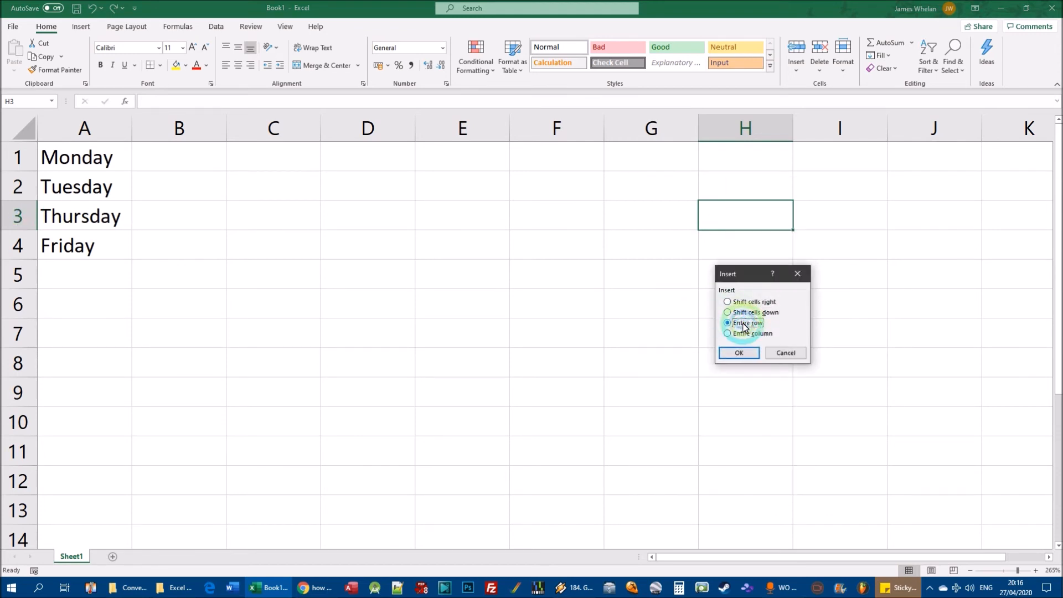
{"action": "left_click", "coordinate": [742, 354]}
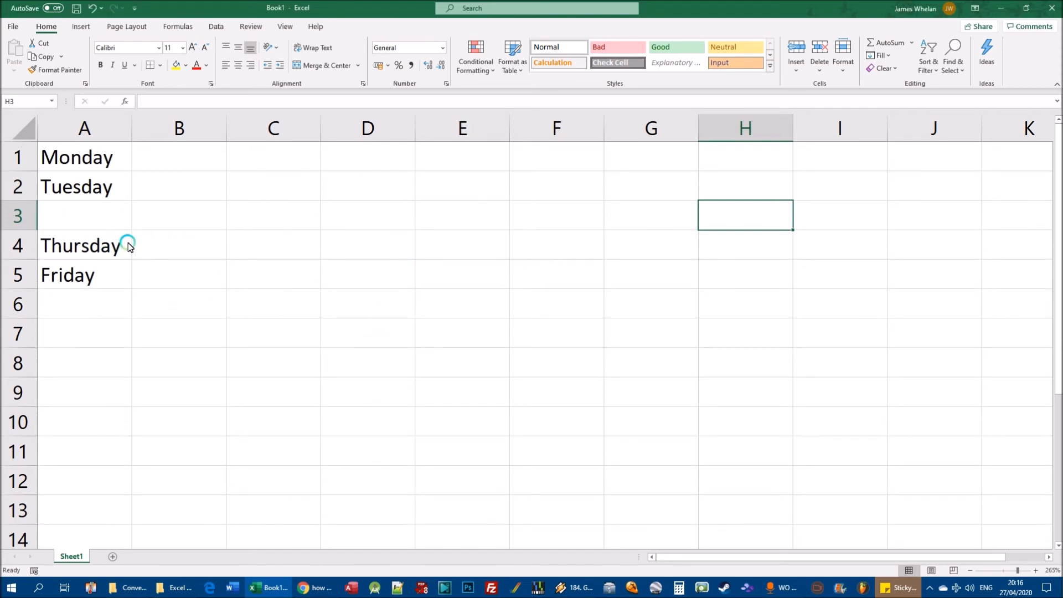
{"action": "key", "text": "ctrl+z"}
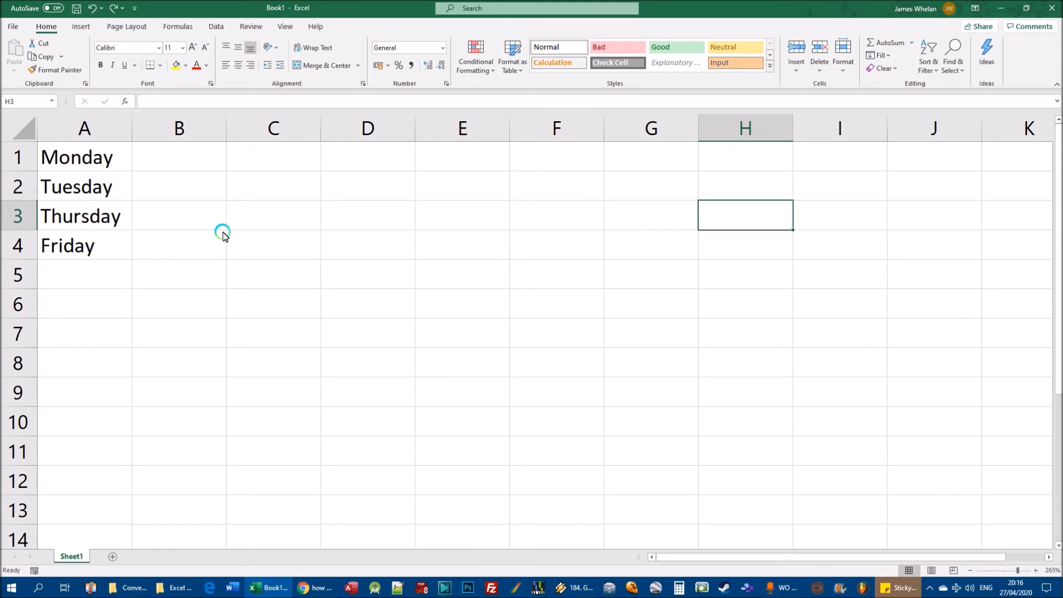
{"action": "left_click", "coordinate": [387, 215]}
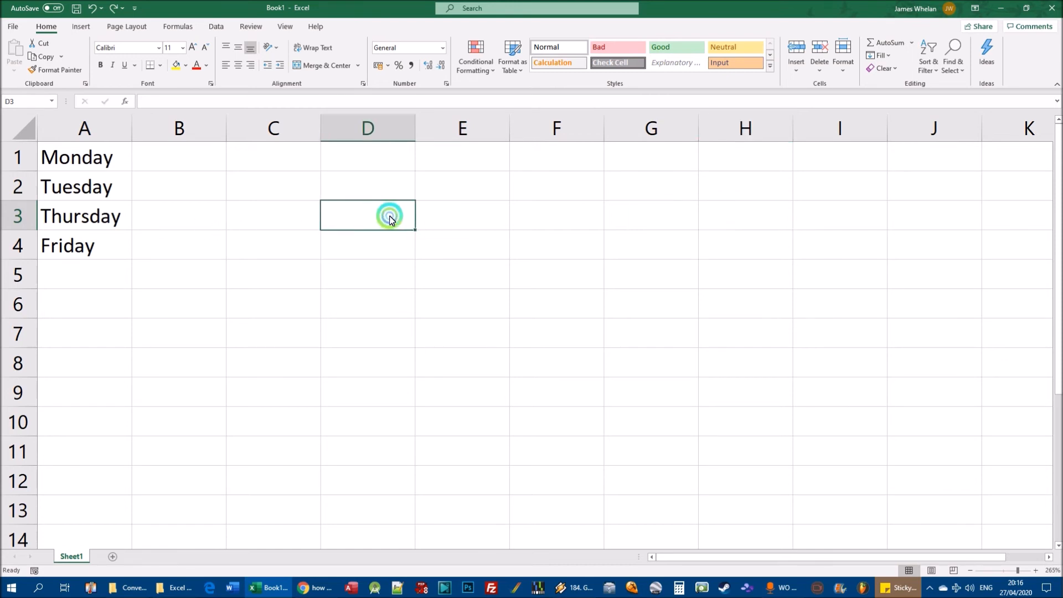
{"action": "left_click", "coordinate": [609, 217]}
{"action": "left_click", "coordinate": [338, 214]}
{"action": "left_click", "coordinate": [252, 215]}
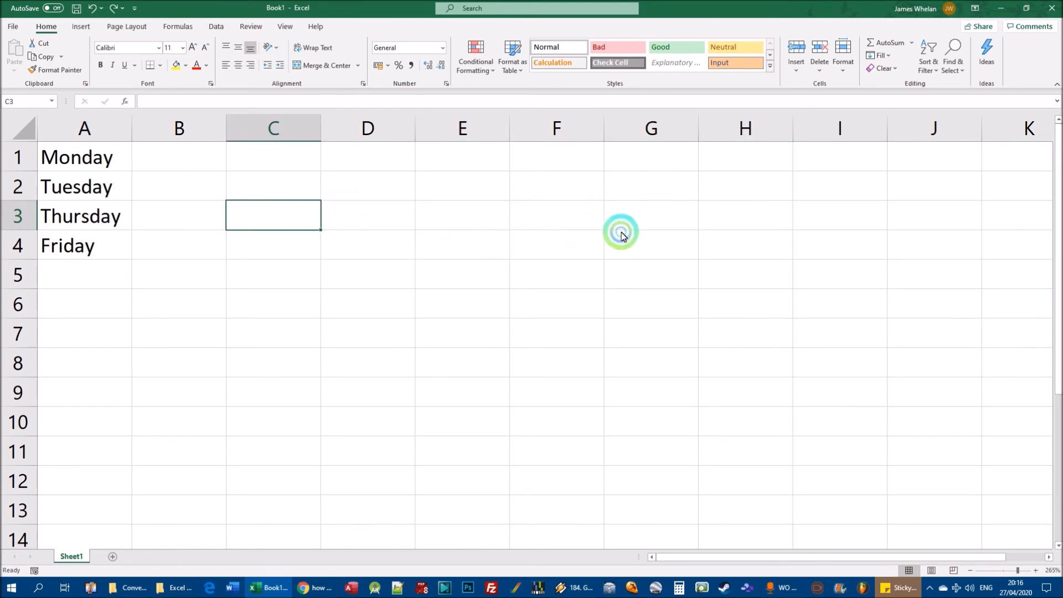
- Insert a sheet row above the Thursday row with cell G3 selected, and undo the insertion
{"action": "left_click", "coordinate": [666, 217]}
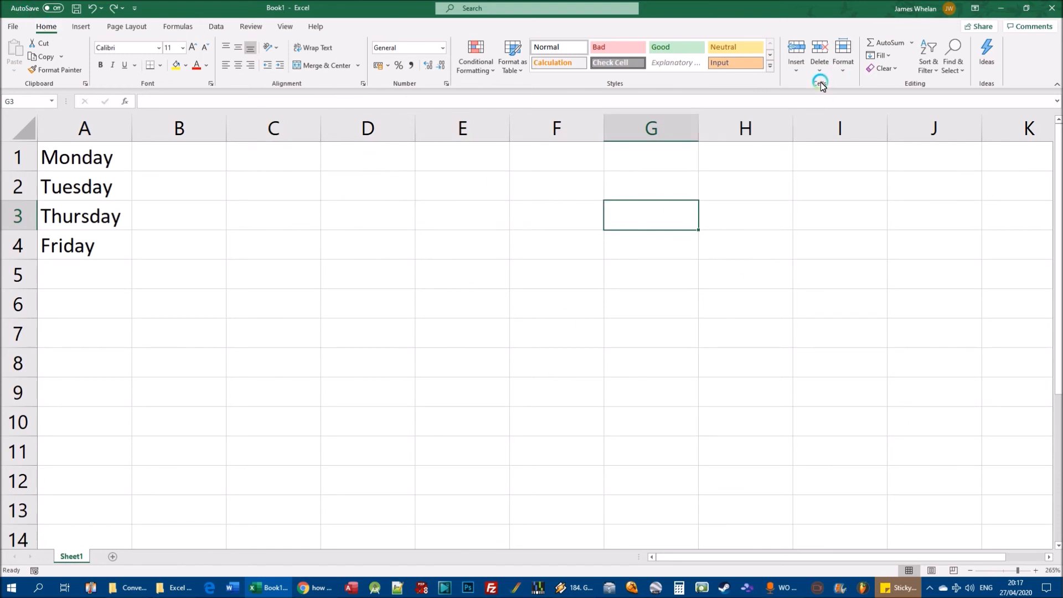
{"action": "left_click", "coordinate": [797, 72]}
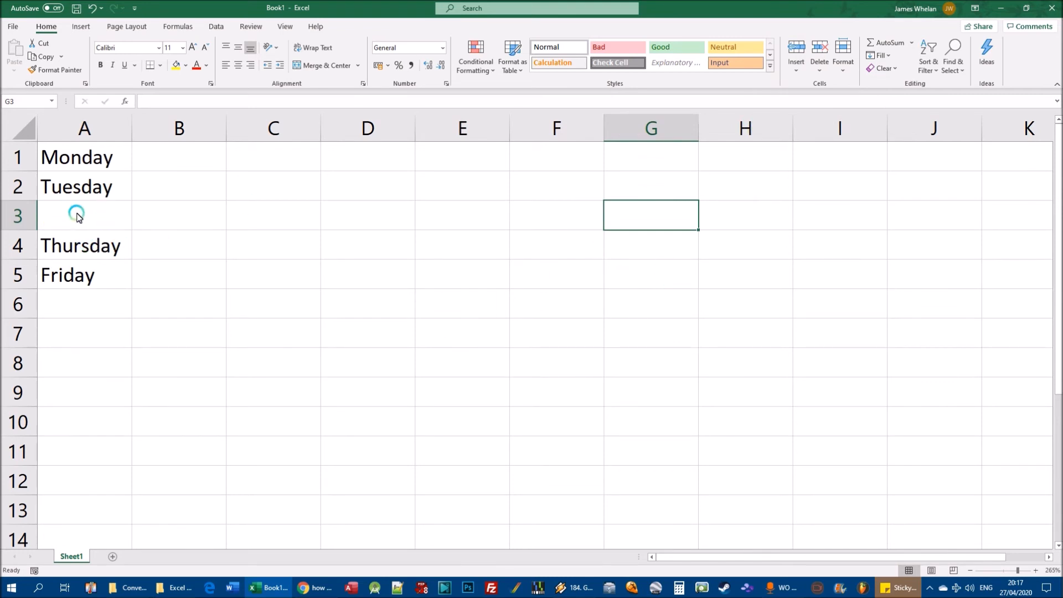
{"action": "left_click_drag", "start_coordinate": [74, 251], "coordinate": [78, 273]}
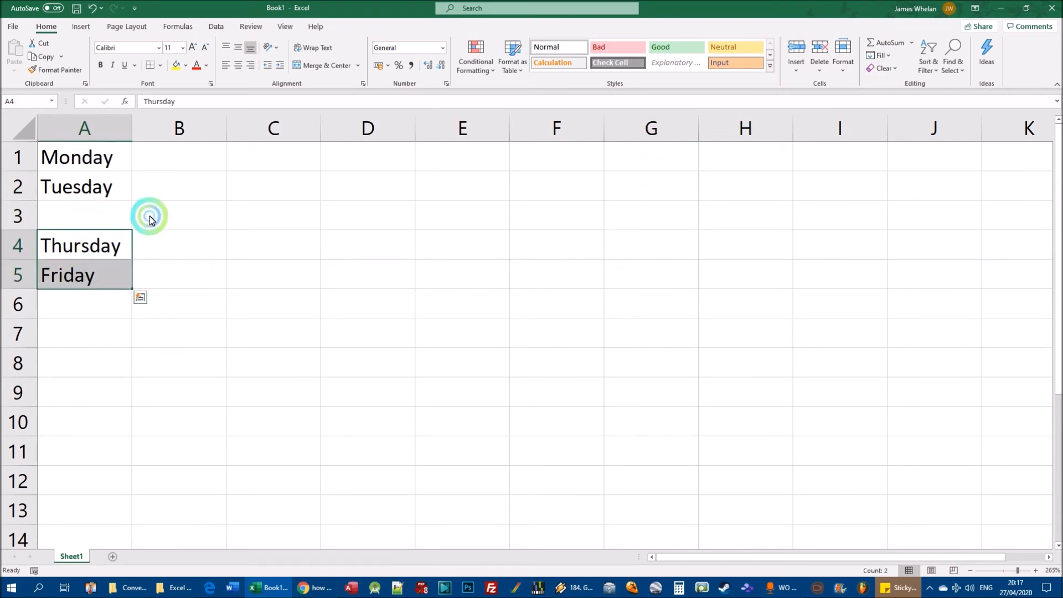
{"action": "left_click", "coordinate": [357, 394]}
{"action": "key", "text": "ctrl+z"}
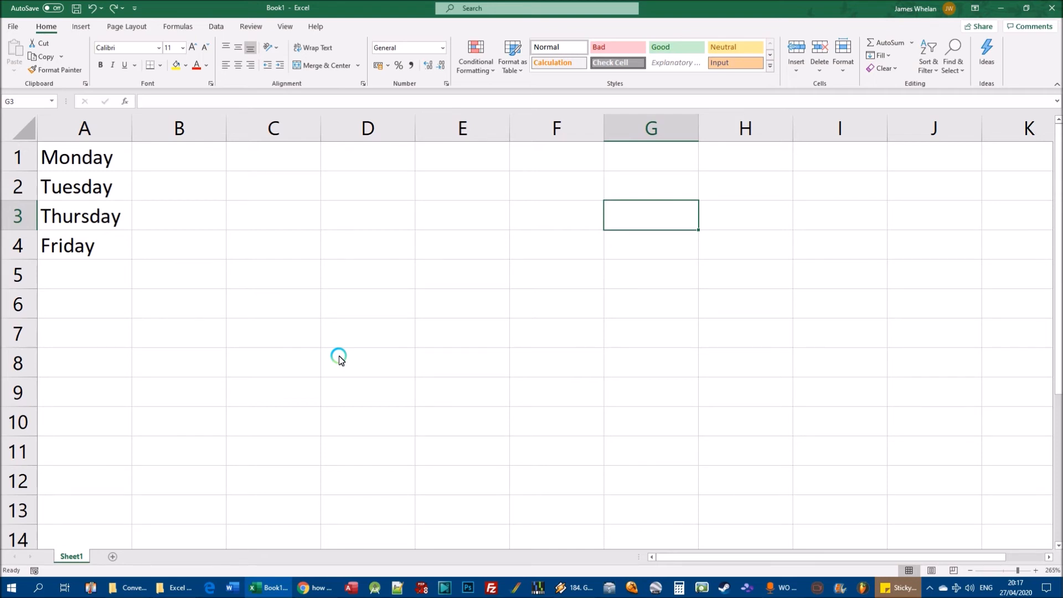
- Insert a sheet row between Tuesday and Thursday, and enter Wednesday in cell A3
{"action": "left_click", "coordinate": [798, 63]}
{"action": "left_click", "coordinate": [834, 103]}
{"action": "left_click", "coordinate": [101, 221]}
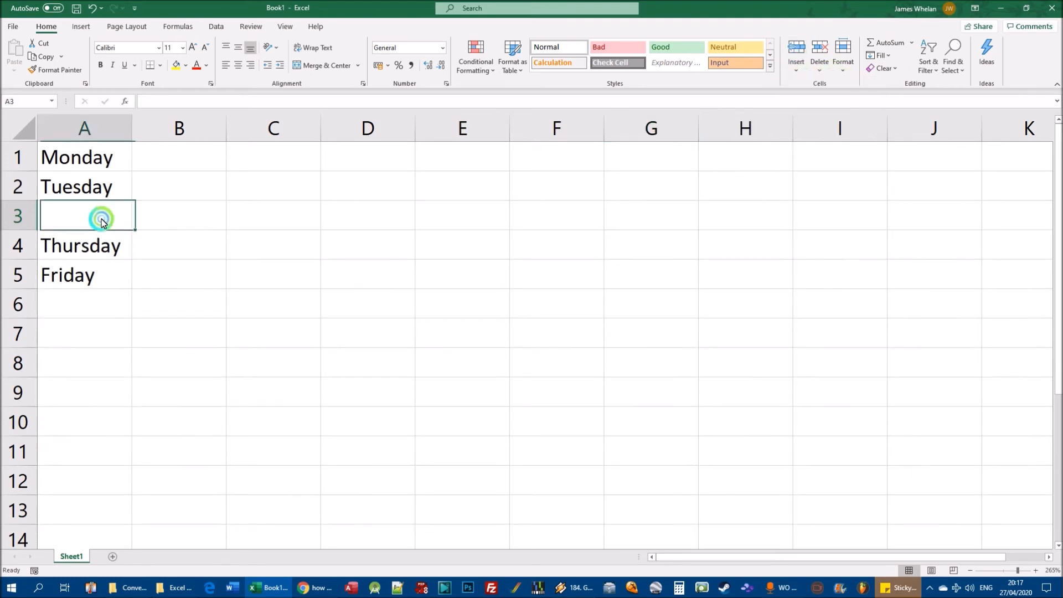
{"action": "type", "text": "Wednesday"}
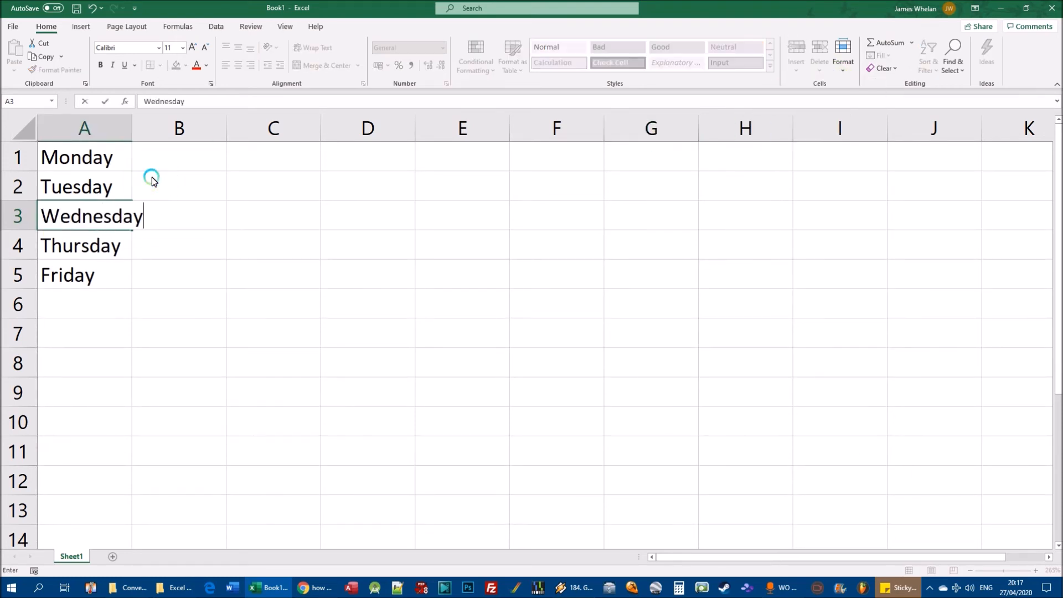
{"action": "key", "text": "Return"}
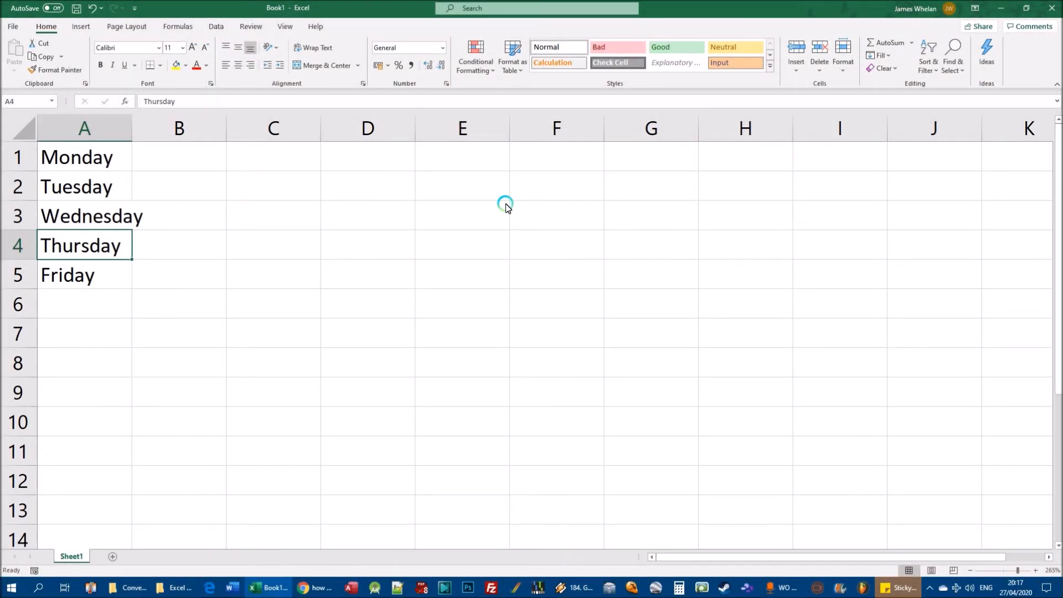
- Delete the entire Wednesday row from the weekday list, and undo the deletion
{"action": "left_click", "coordinate": [28, 219]}
{"action": "left_click", "coordinate": [332, 341]}
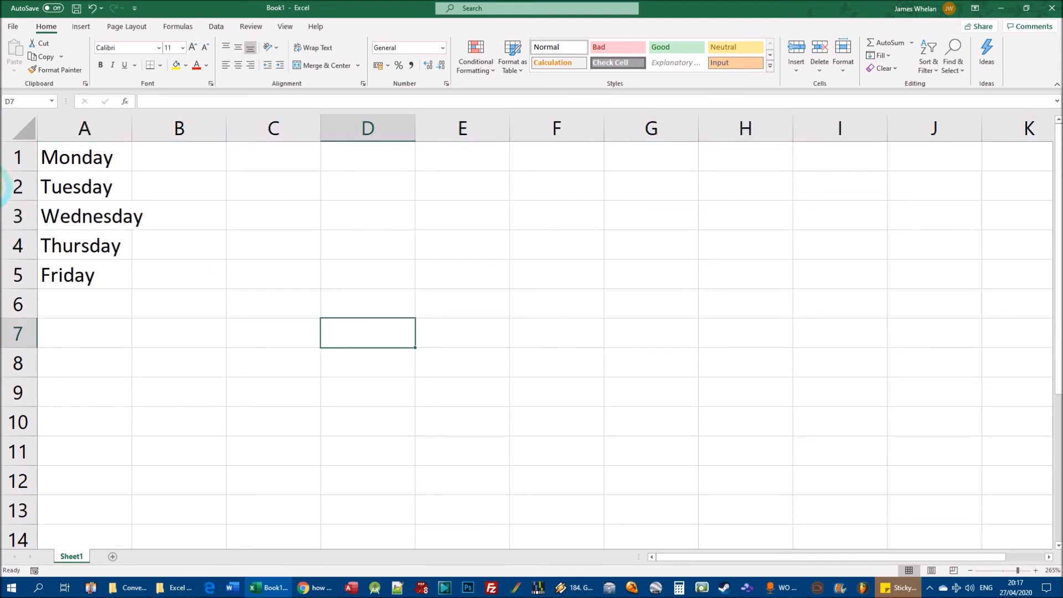
{"action": "right_click", "coordinate": [21, 217]}
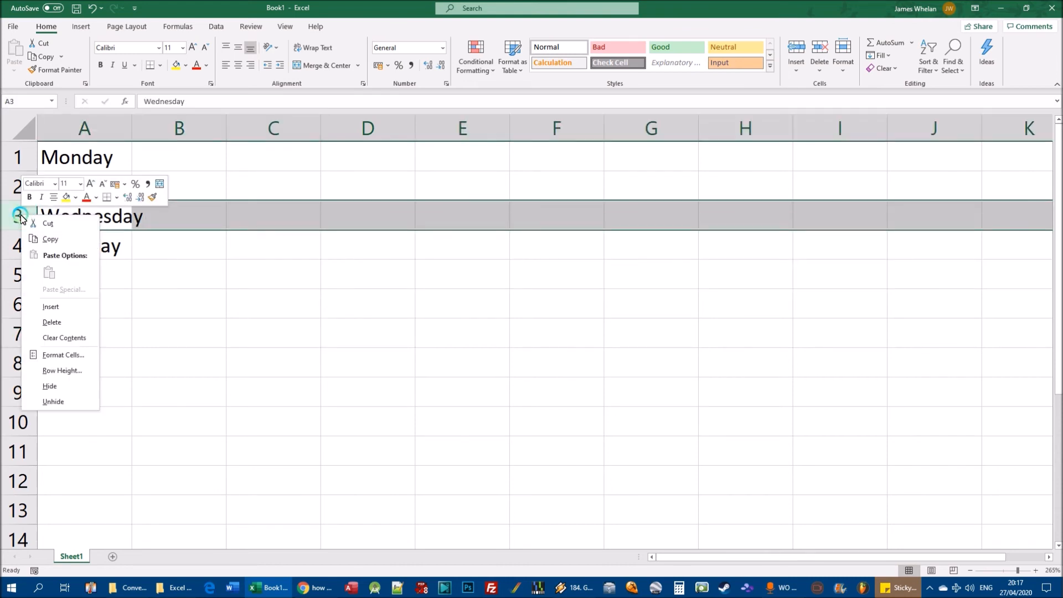
{"action": "left_click", "coordinate": [76, 326]}
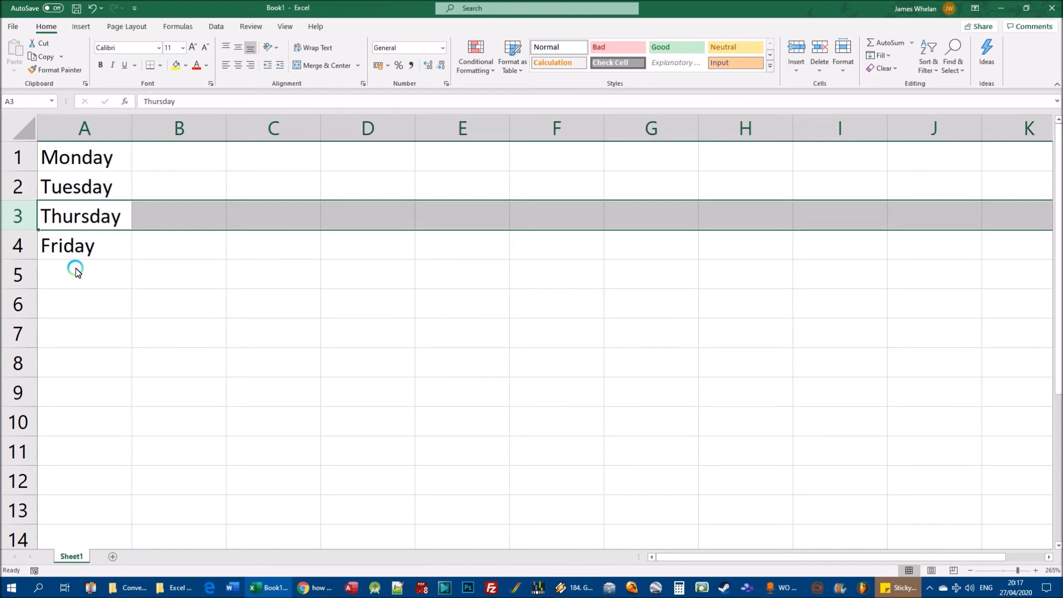
{"action": "right_click", "coordinate": [28, 215]}
{"action": "left_click", "coordinate": [86, 321]}
{"action": "key", "text": "ctrl+z"}
{"action": "left_click", "coordinate": [335, 291]}
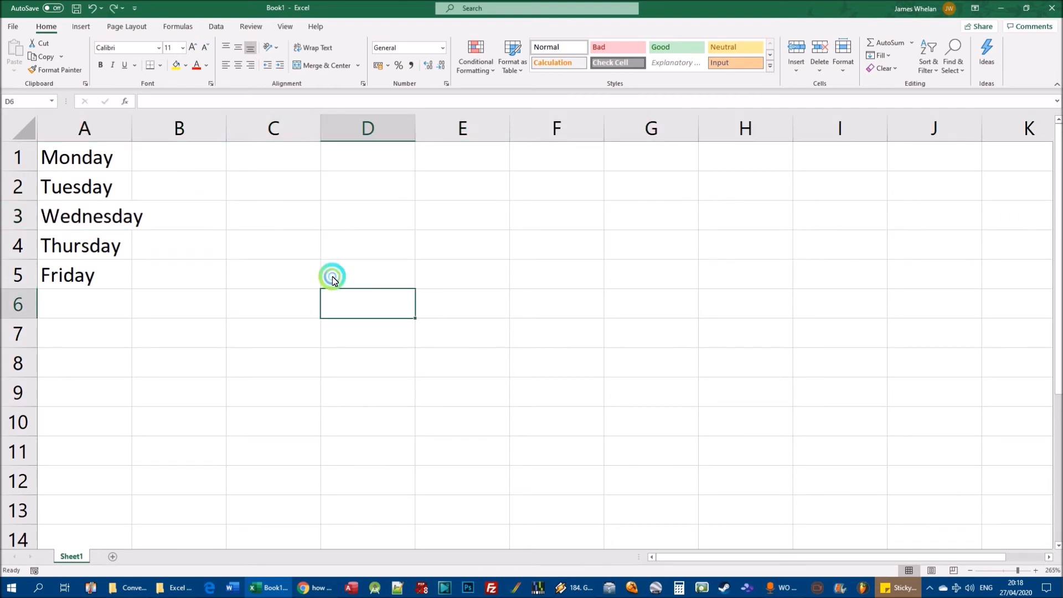
- Delete the Wednesday sheet row with cell C3 selected, and undo the deletion
{"action": "left_click", "coordinate": [280, 221]}
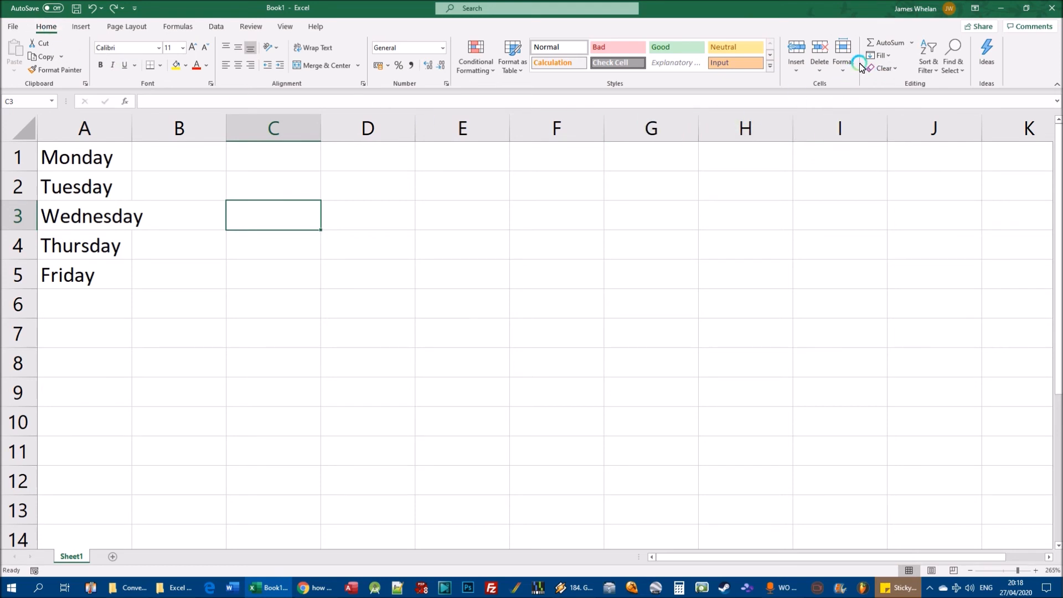
{"action": "left_click", "coordinate": [821, 71]}
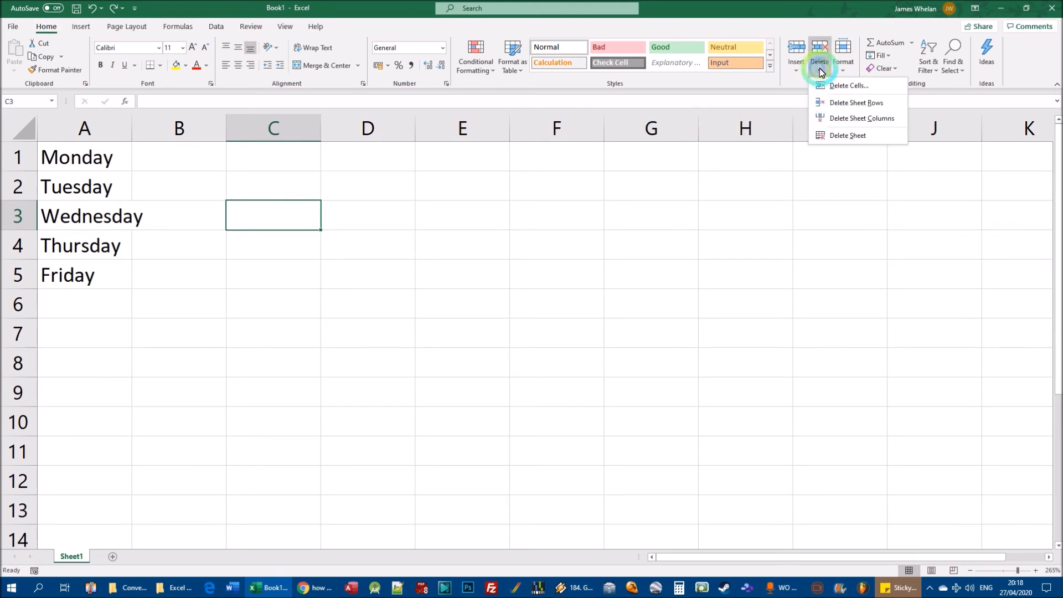
{"action": "left_click", "coordinate": [868, 103]}
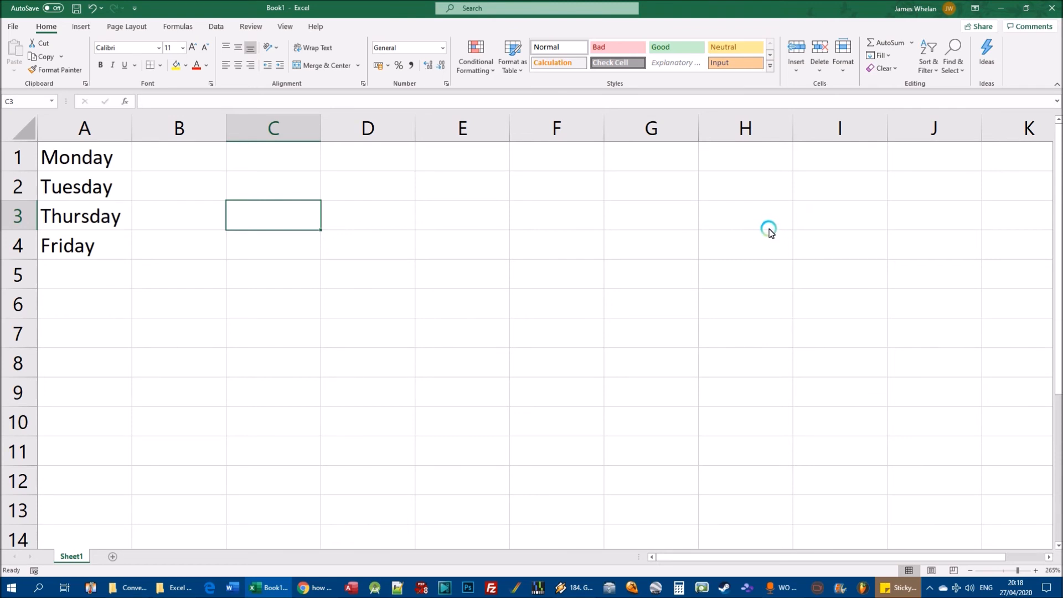
{"action": "left_click", "coordinate": [93, 8]}
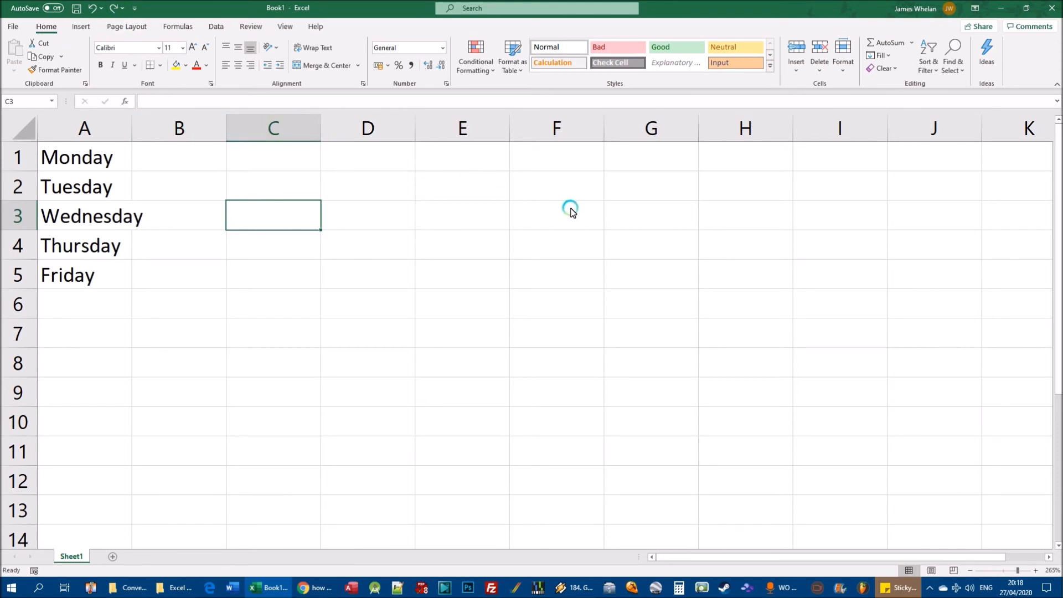
{"action": "right_click", "coordinate": [664, 216]}
{"action": "right_click", "coordinate": [541, 216]}
{"action": "right_click", "coordinate": [457, 216]}
{"action": "right_click", "coordinate": [388, 217]}
{"action": "right_click", "coordinate": [285, 215]}
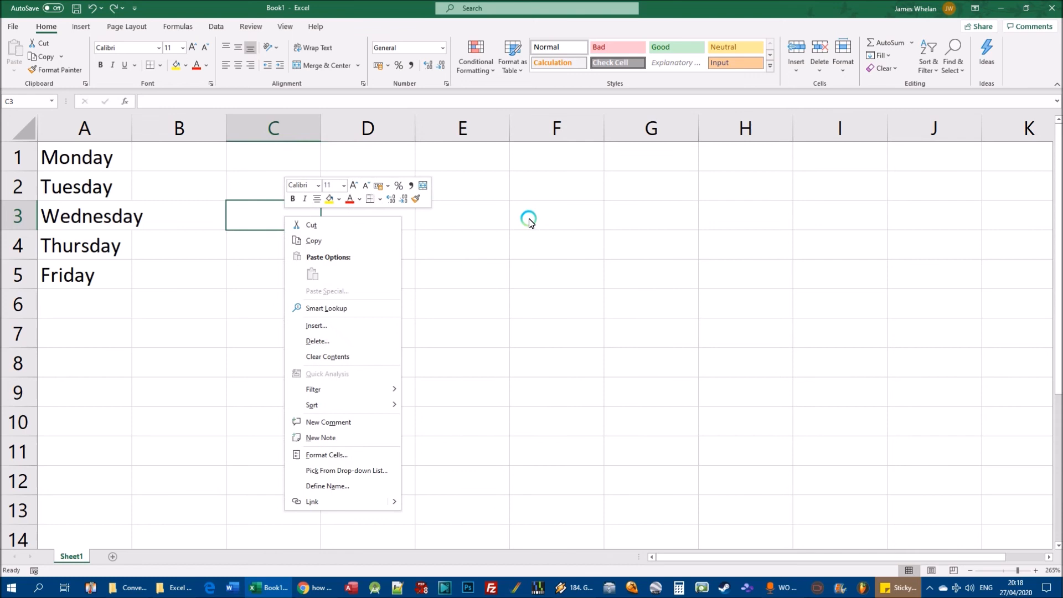
{"action": "right_click", "coordinate": [541, 217]}
{"action": "right_click", "coordinate": [673, 219]}
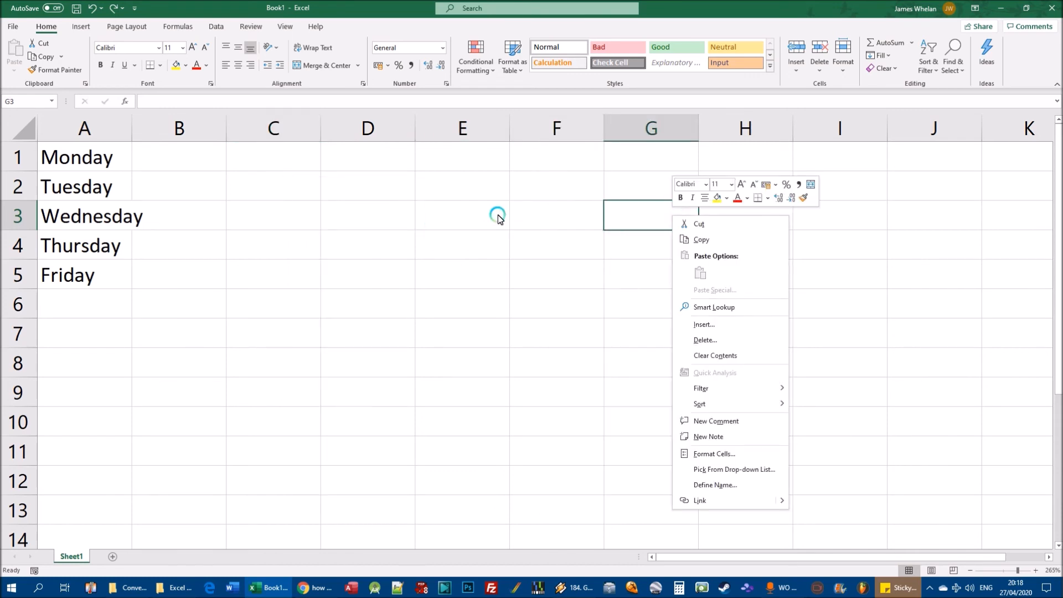
- Delete the entire Wednesday row starting from cell D3 with the Entire row option
{"action": "right_click", "coordinate": [368, 215]}
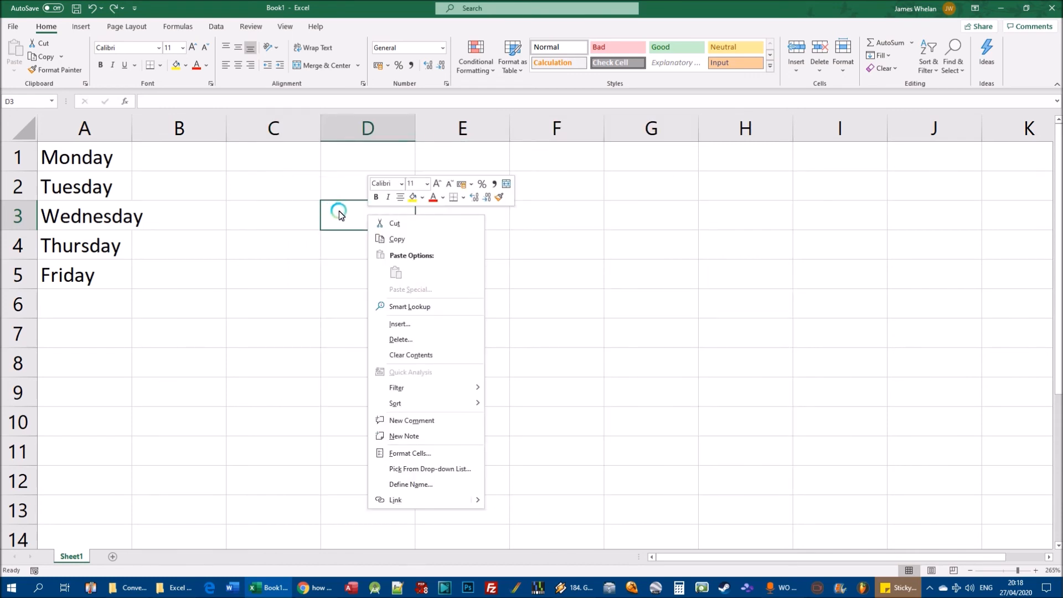
{"action": "left_click", "coordinate": [426, 343]}
{"action": "left_click_drag", "start_coordinate": [427, 288], "coordinate": [474, 213]}
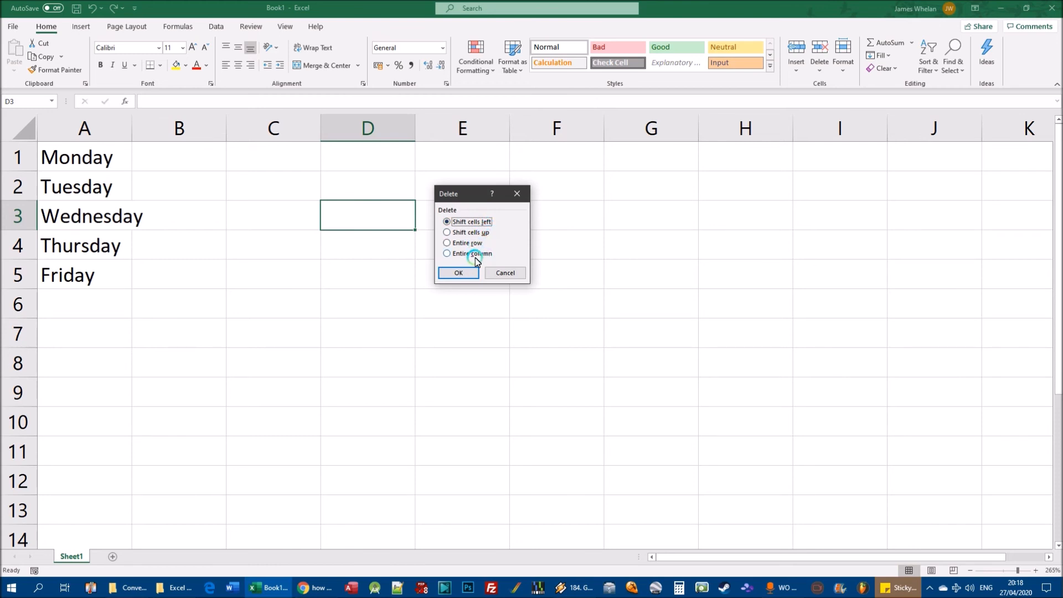
{"action": "left_click", "coordinate": [448, 245]}
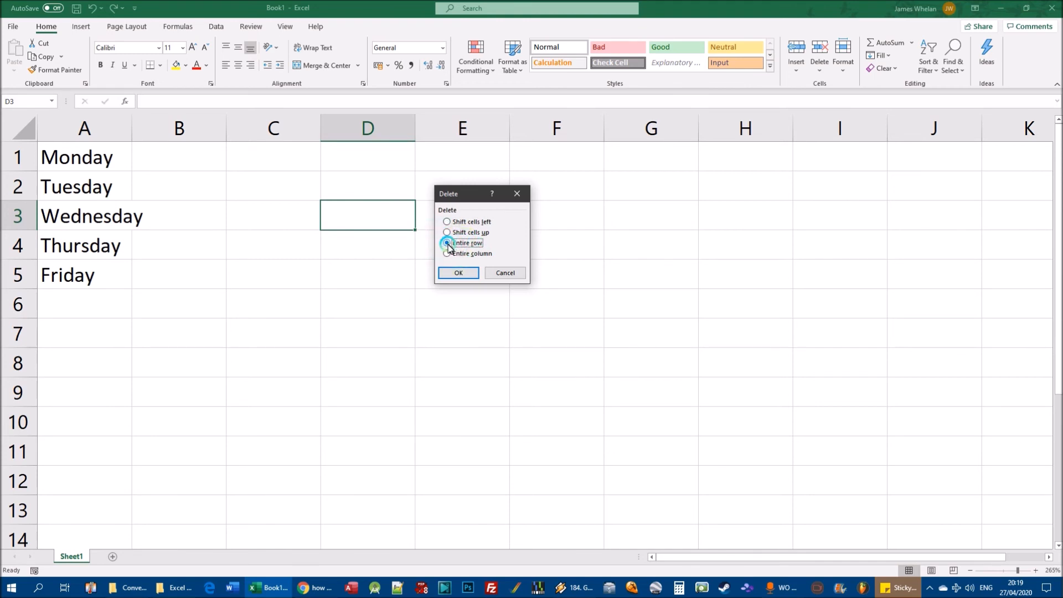
{"action": "left_click", "coordinate": [468, 245]}
{"action": "left_click", "coordinate": [457, 273]}
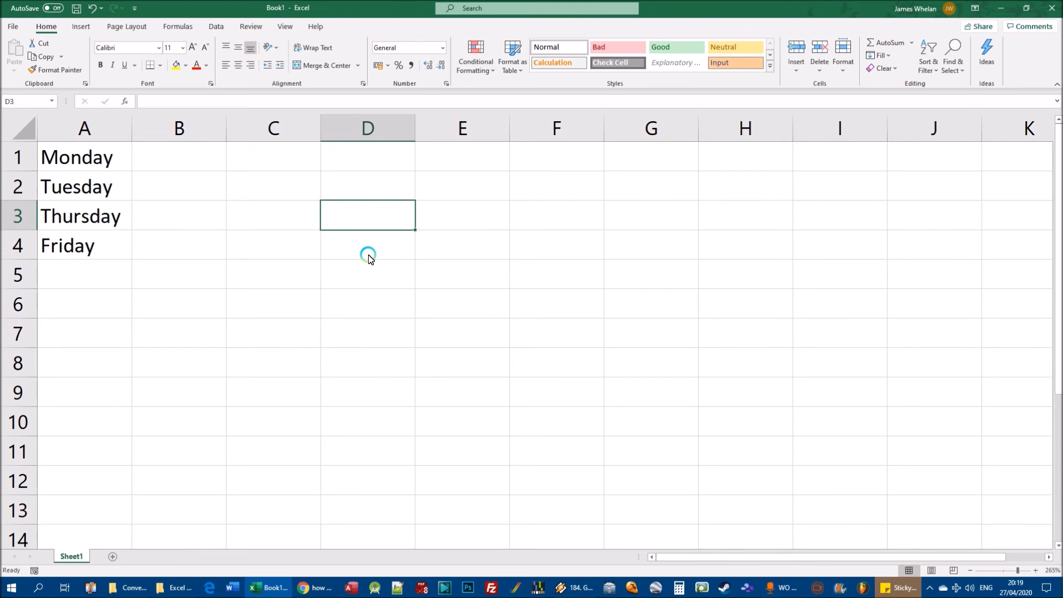
{"action": "right_click", "coordinate": [24, 221]}
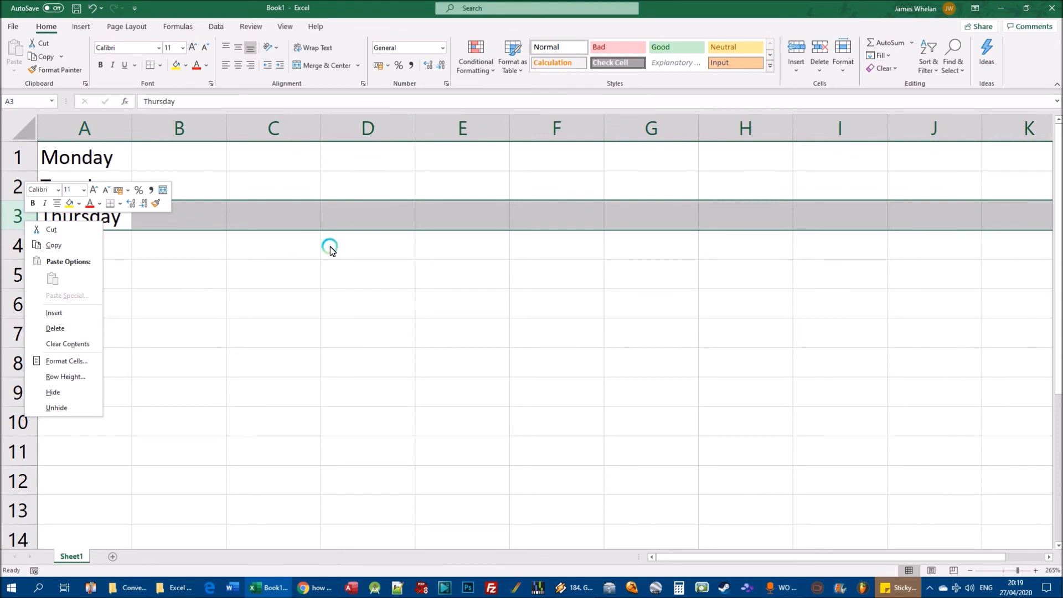
{"action": "left_click", "coordinate": [314, 240]}
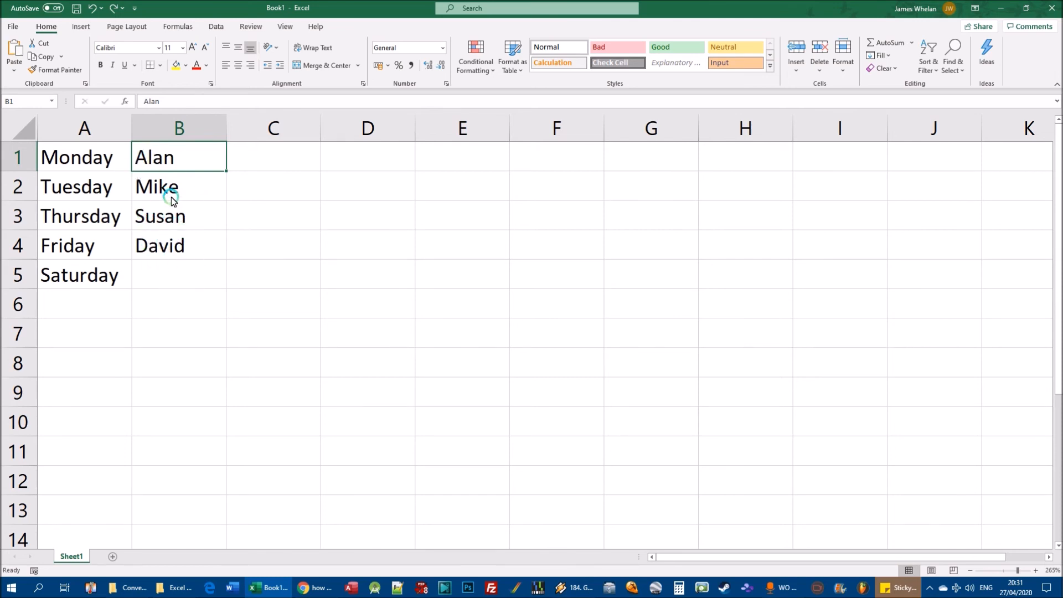
- Cut the names in B1:B4, paste them one row down starting at B2, and undo the move
{"action": "left_click_drag", "start_coordinate": [164, 161], "coordinate": [175, 244]}
{"action": "left_click", "coordinate": [45, 44]}
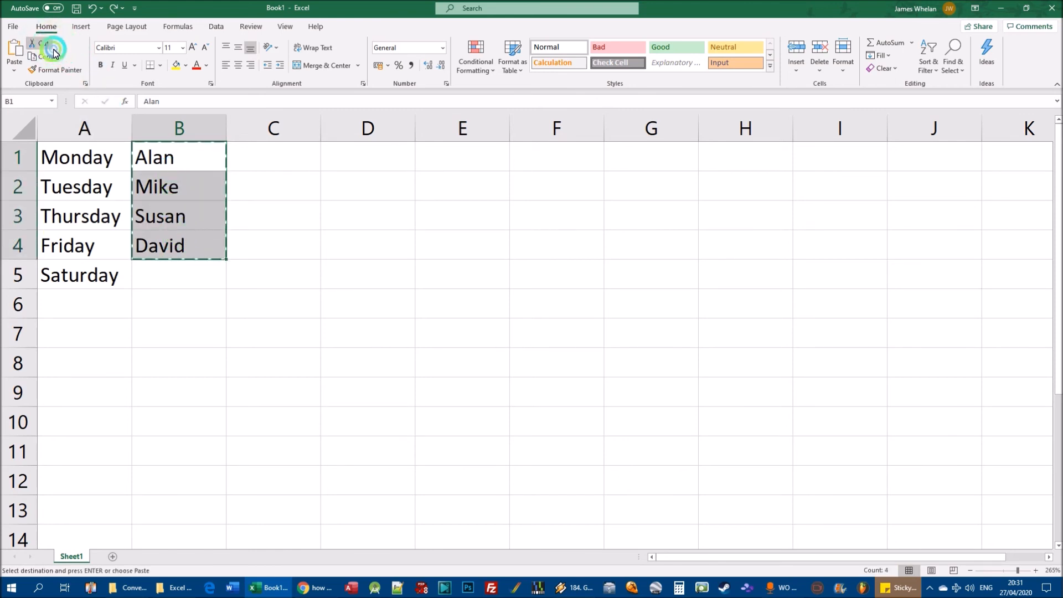
{"action": "left_click", "coordinate": [181, 188]}
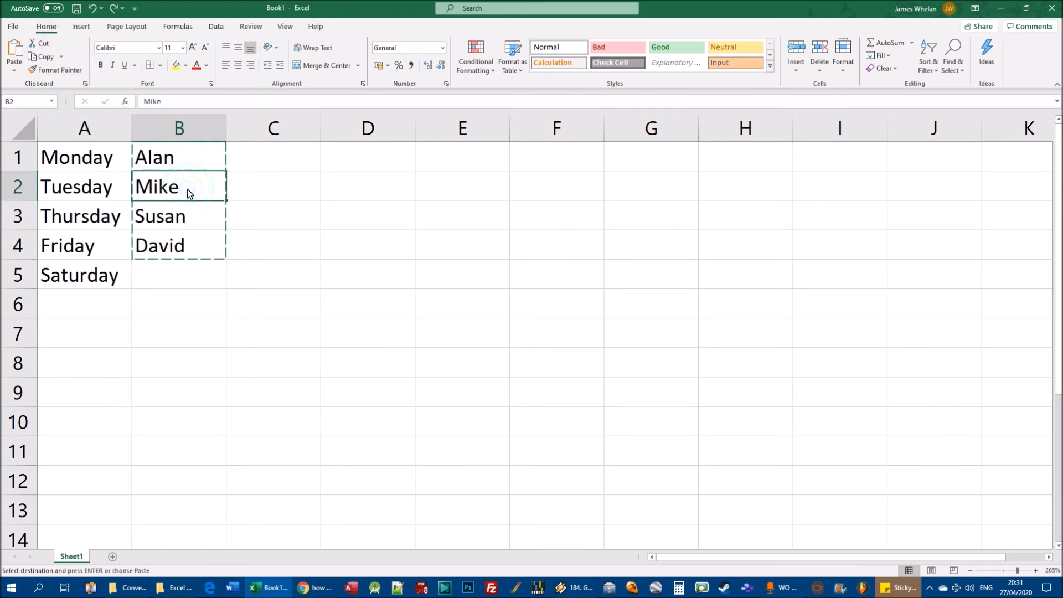
{"action": "left_click", "coordinate": [14, 56]}
{"action": "key", "text": "ctrl+z"}
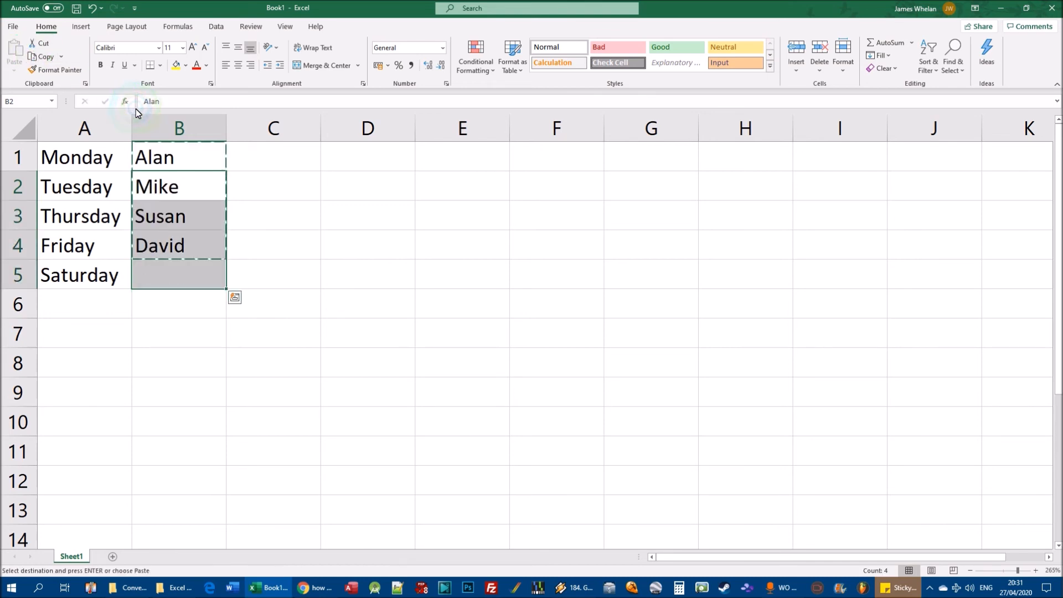
{"action": "key", "text": "Escape"}
{"action": "left_click", "coordinate": [348, 252]}
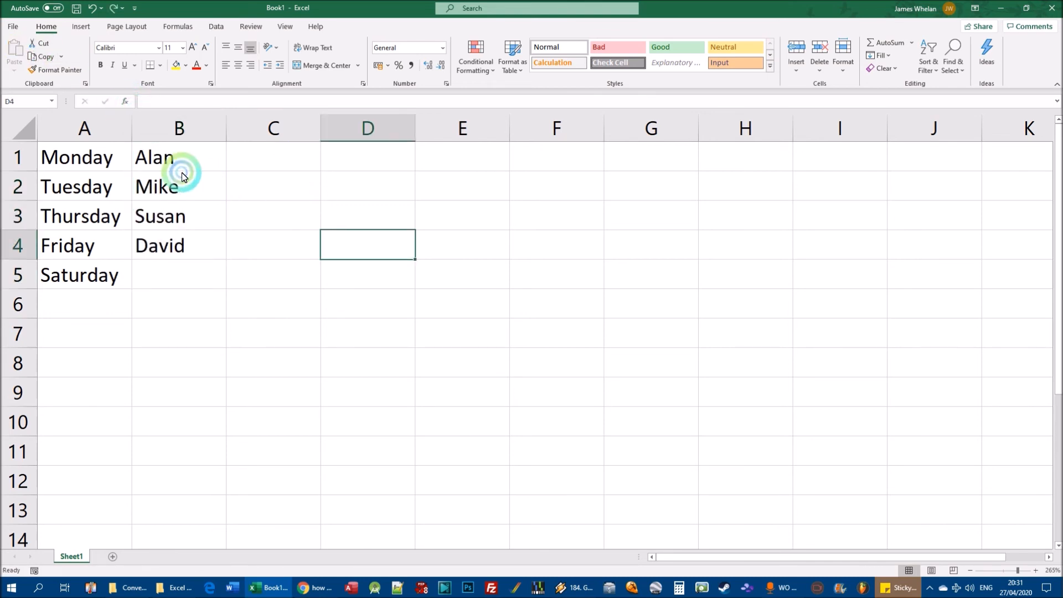
- Retype the Monday name in cell B2 and clear cell B1, undoing both changes
{"action": "left_click", "coordinate": [179, 192]}
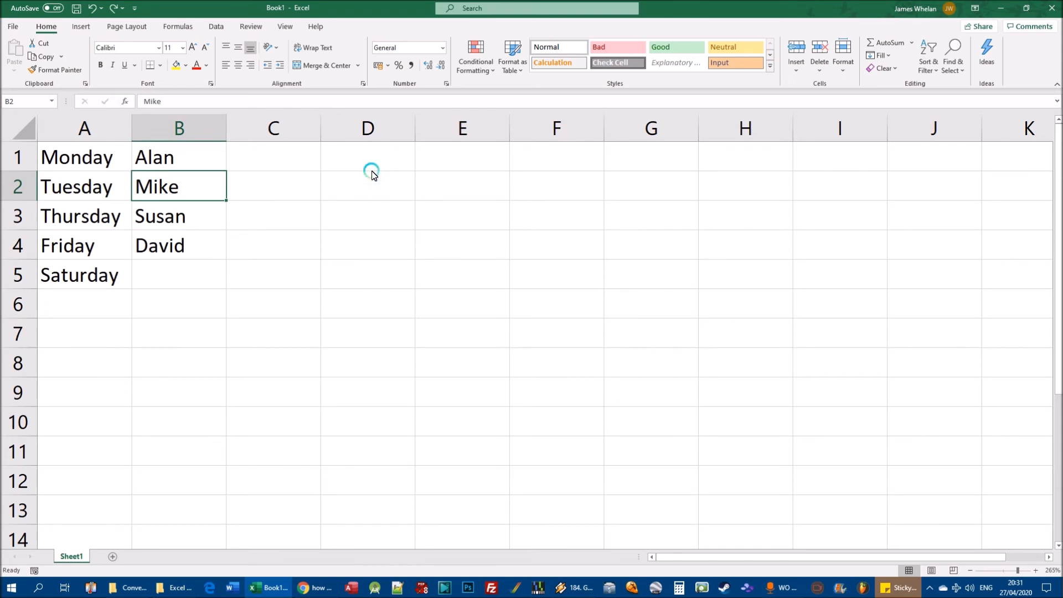
{"action": "type", "text": "Ala"}
{"action": "key", "text": "Up"}
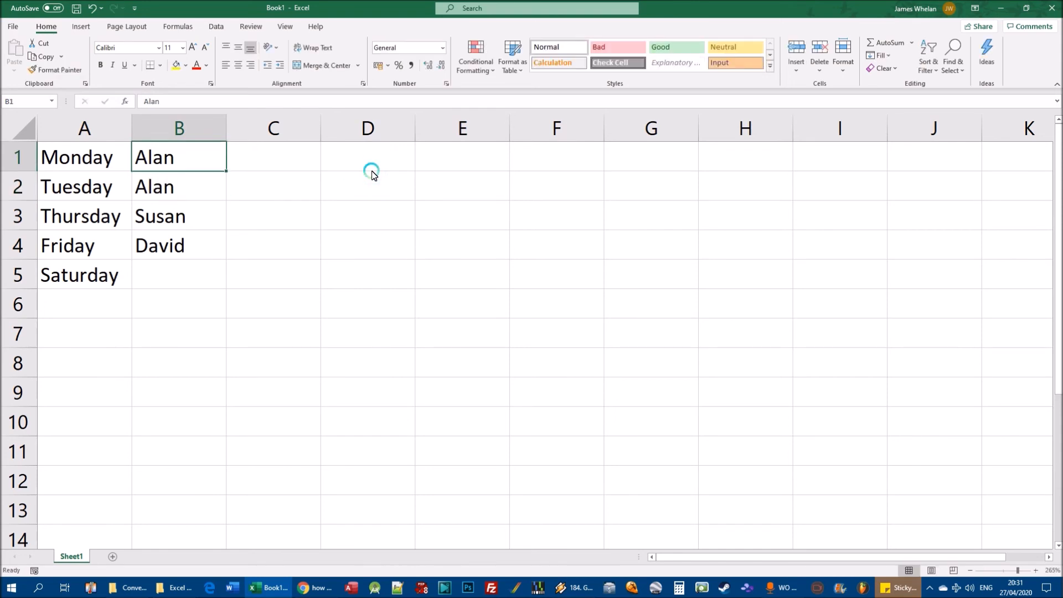
{"action": "key", "text": "Delete"}
{"action": "key", "text": "ctrl+z"}
{"action": "key", "text": "ctrl+z"}
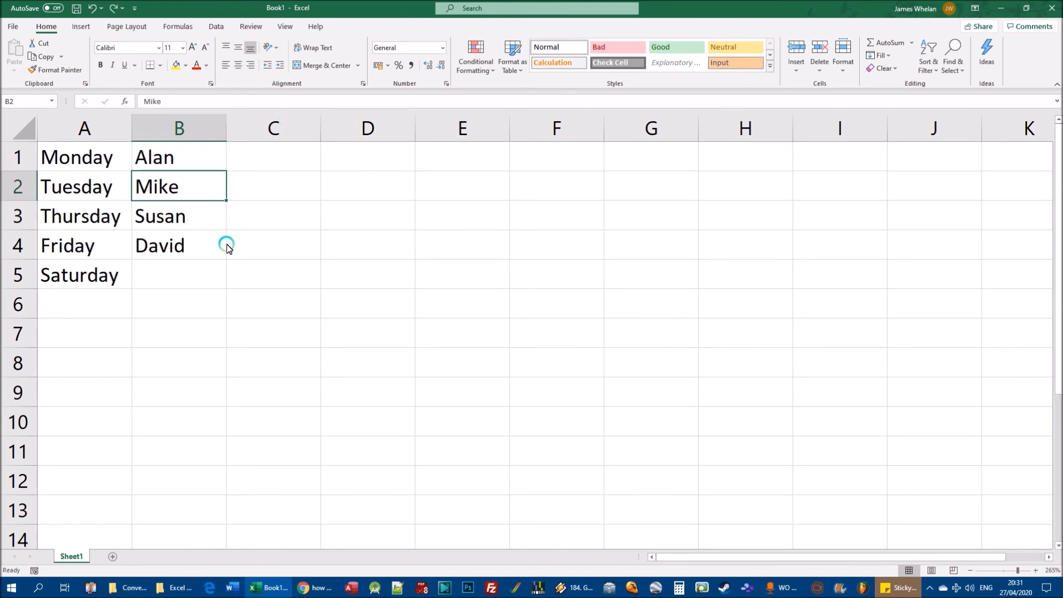
- Insert an entire row above the Monday row, and undo the insertion
{"action": "left_click", "coordinate": [241, 266]}
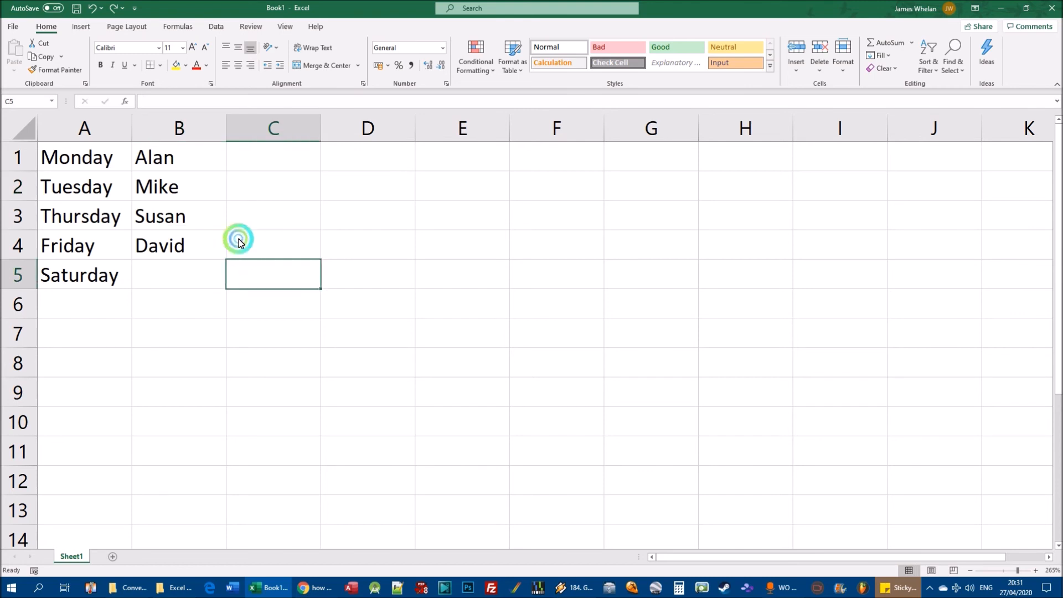
{"action": "right_click", "coordinate": [175, 160]}
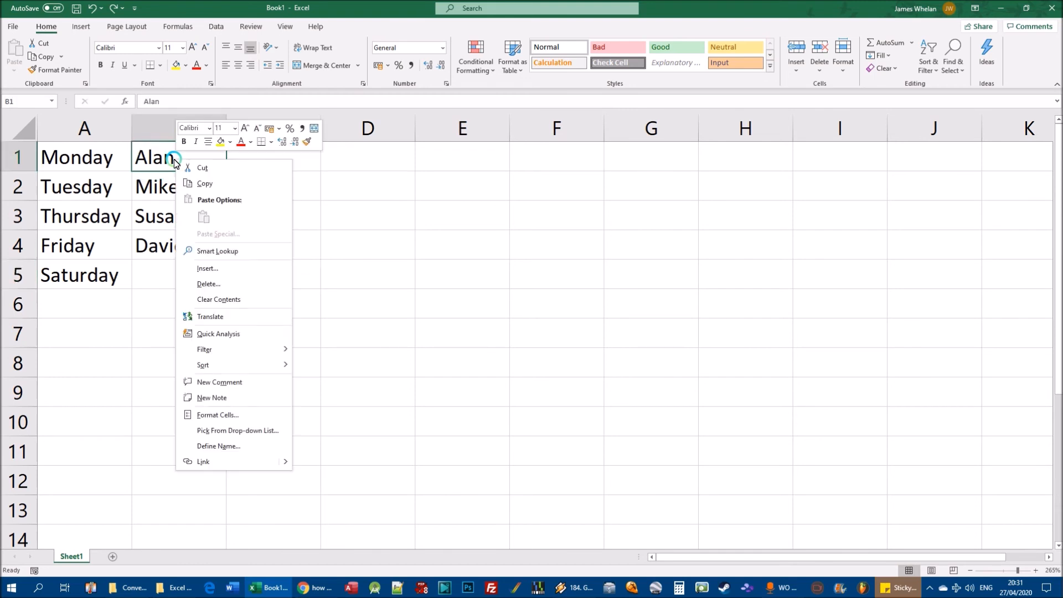
{"action": "right_click", "coordinate": [15, 158]}
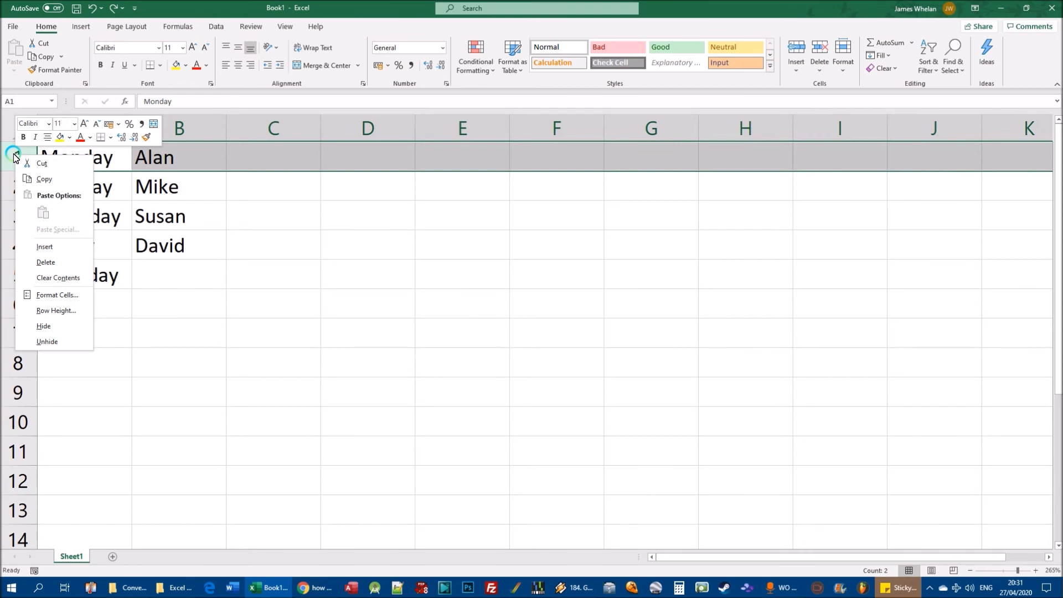
{"action": "left_click", "coordinate": [45, 247]}
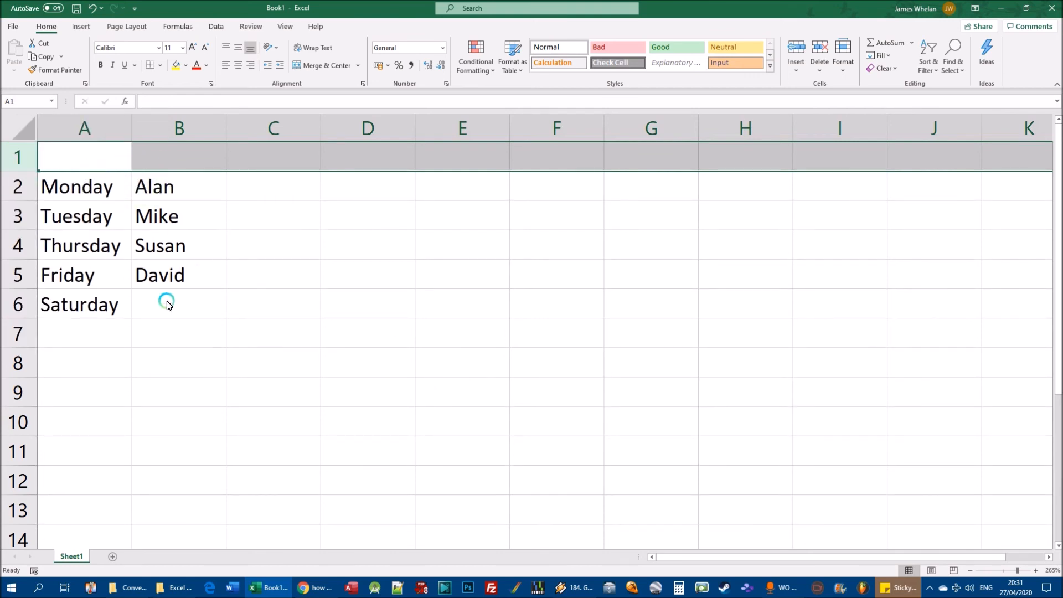
{"action": "key", "text": "ctrl+z"}
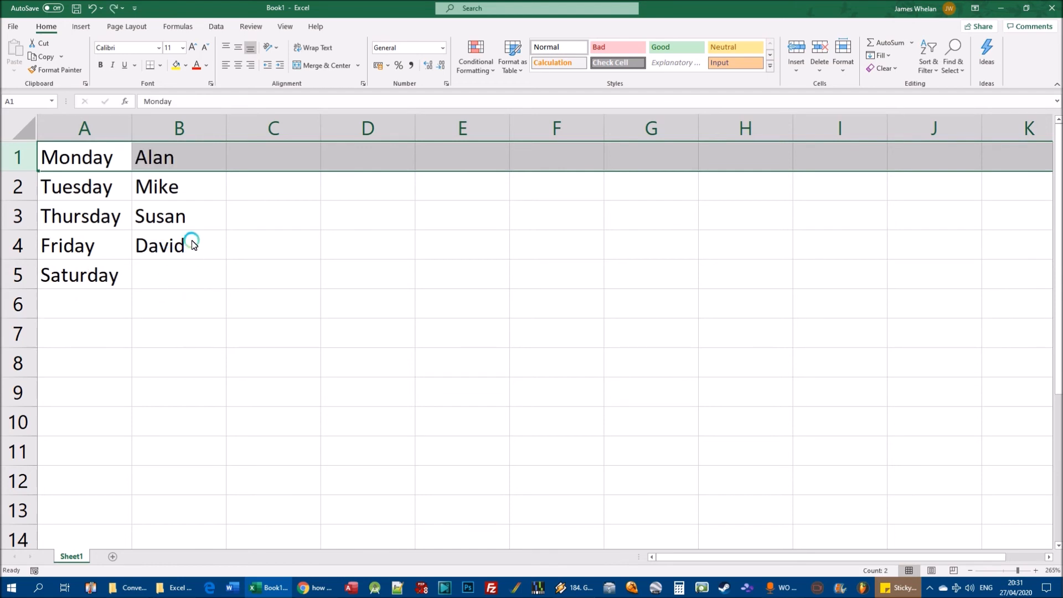
{"action": "left_click", "coordinate": [173, 160]}
{"action": "left_click_drag", "start_coordinate": [173, 160], "coordinate": [173, 243]}
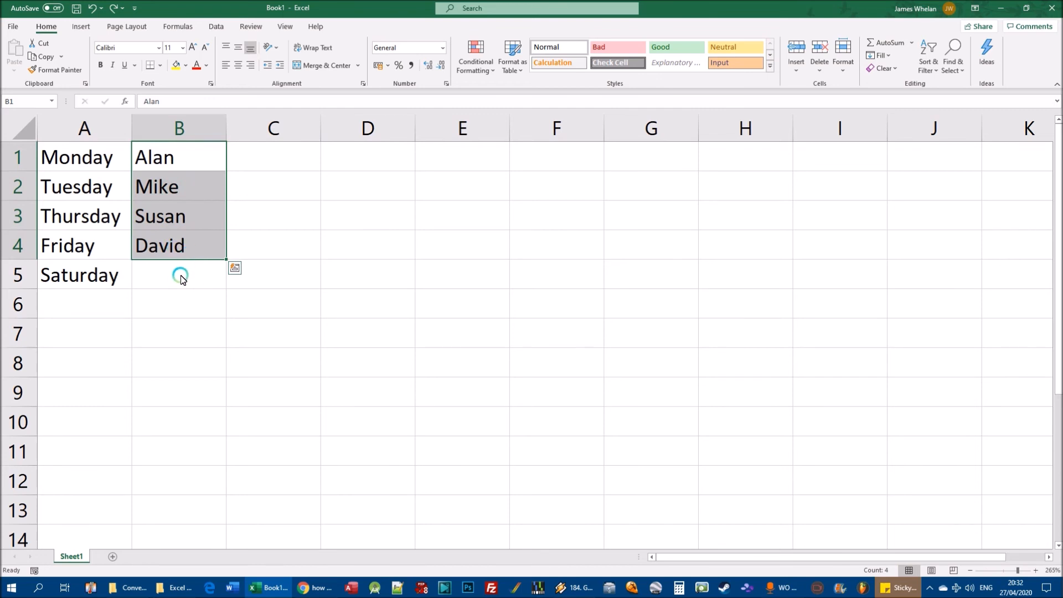
{"action": "left_click", "coordinate": [368, 303]}
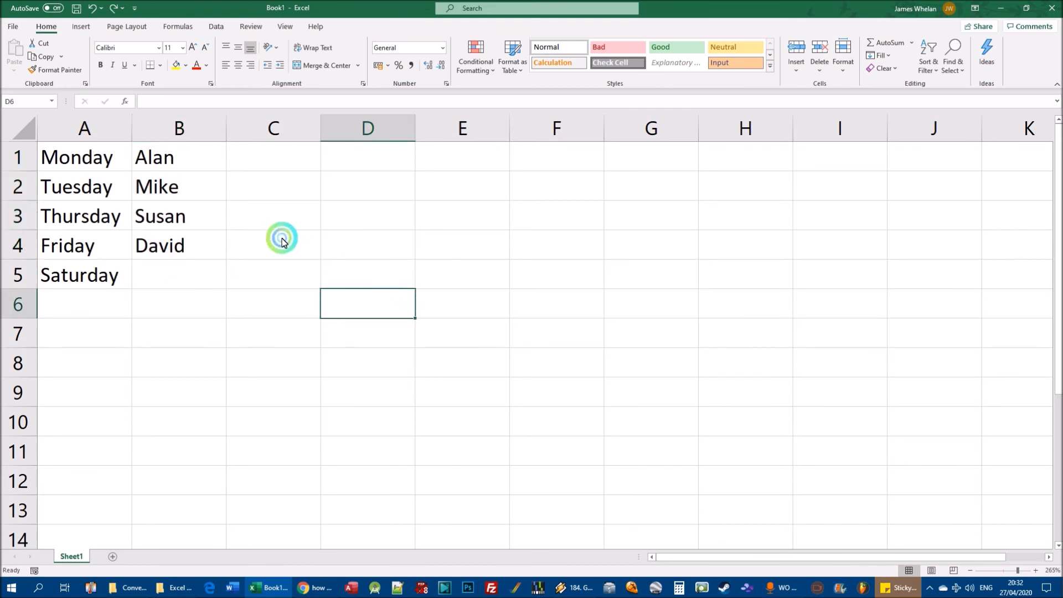
- Insert a blank cell at B1 with Shift cells down to move the names one row lower, and undo the insertion
{"action": "right_click", "coordinate": [158, 160]}
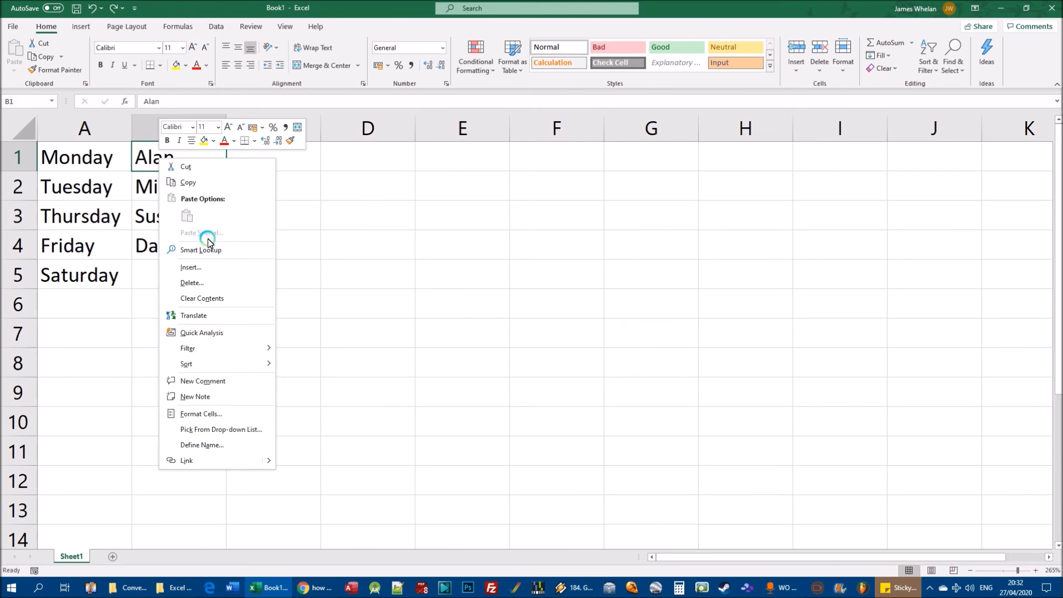
{"action": "left_click", "coordinate": [206, 267]}
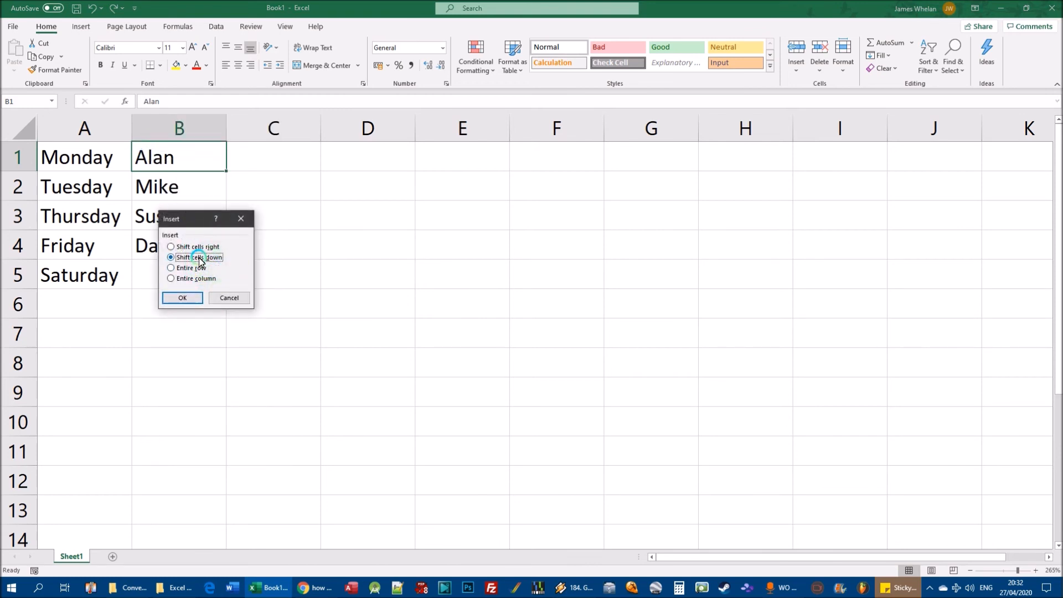
{"action": "left_click", "coordinate": [201, 246]}
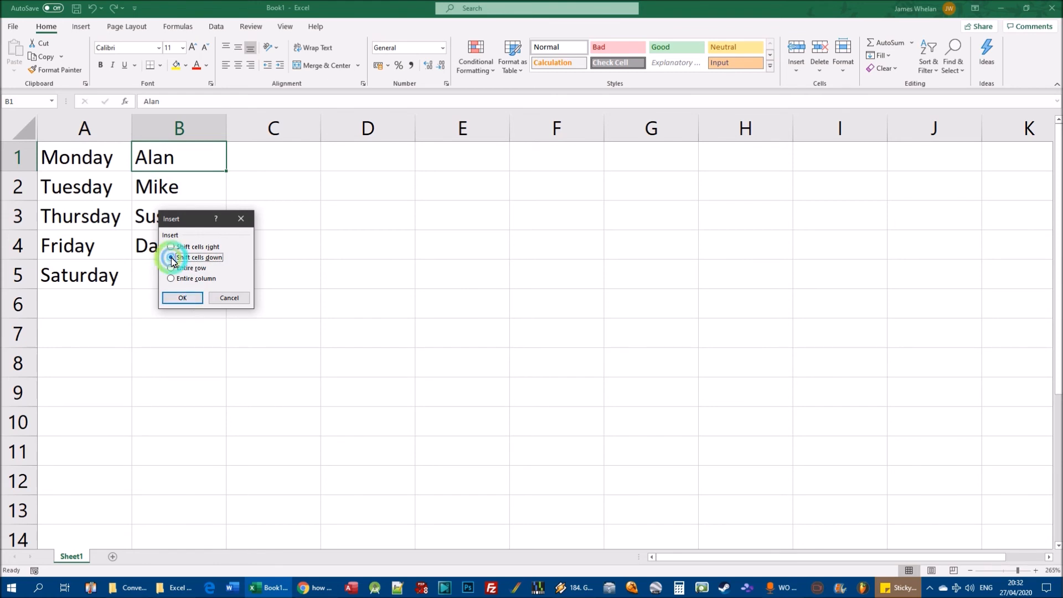
{"action": "left_click", "coordinate": [194, 298]}
{"action": "left_click_drag", "start_coordinate": [190, 219], "coordinate": [355, 172]}
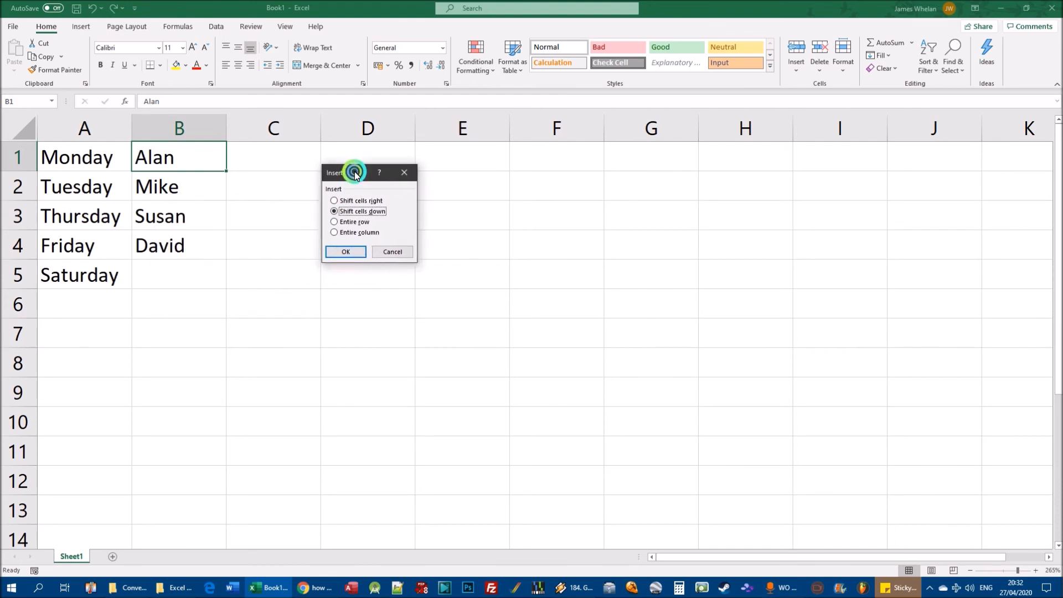
{"action": "left_click", "coordinate": [345, 250]}
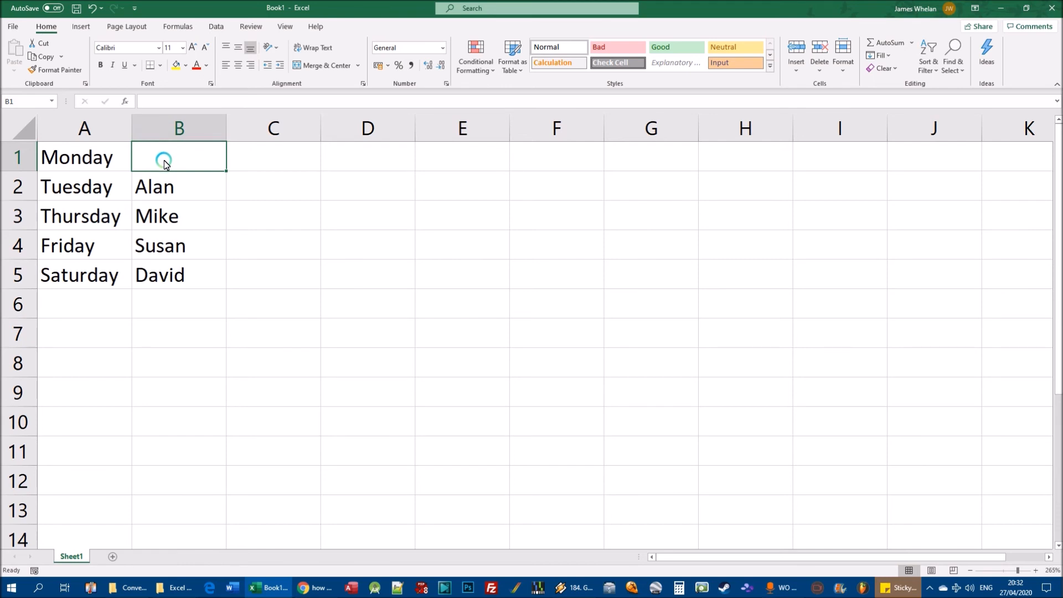
{"action": "key", "text": "ctrl+z"}
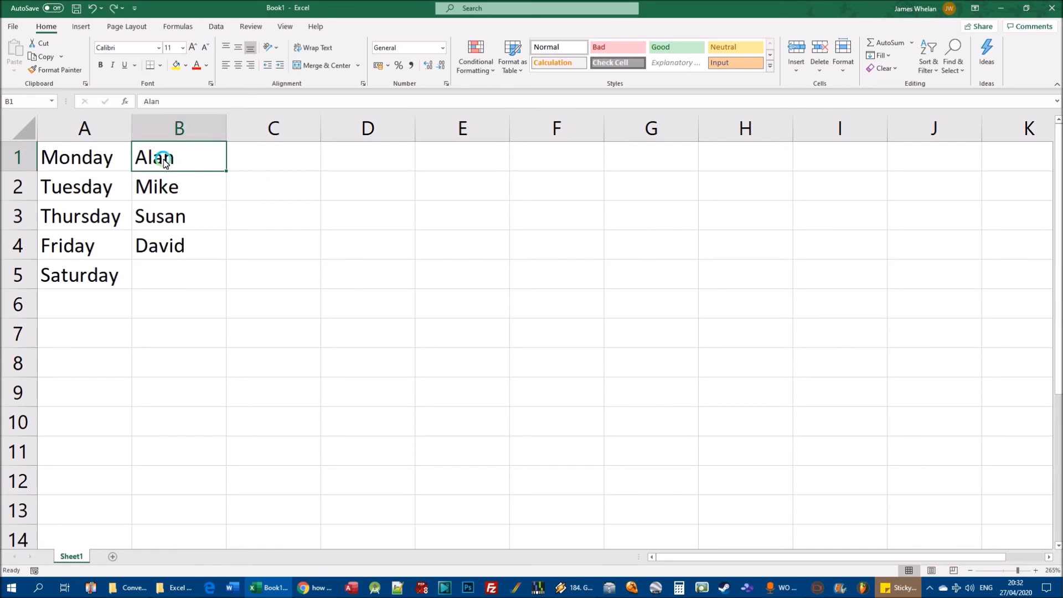
- Repeat the insertion of a blank cell above the first name in B1 using Shift cells down, and undo it
{"action": "right_click", "coordinate": [165, 161]}
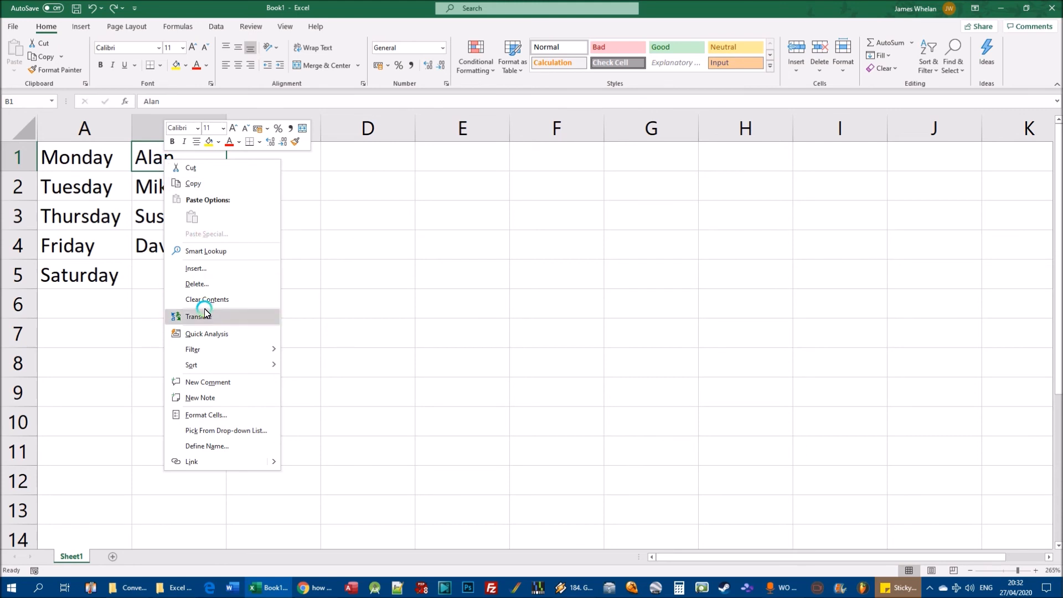
{"action": "left_click", "coordinate": [197, 268]}
{"action": "left_click", "coordinate": [192, 256]}
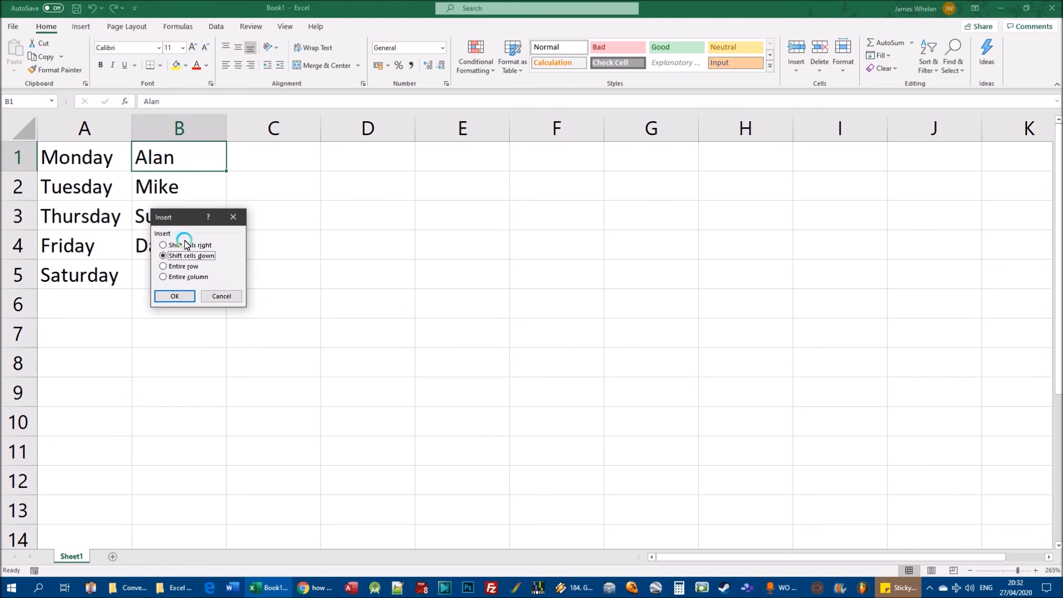
{"action": "left_click_drag", "start_coordinate": [166, 217], "coordinate": [281, 168]}
{"action": "left_click", "coordinate": [287, 227]}
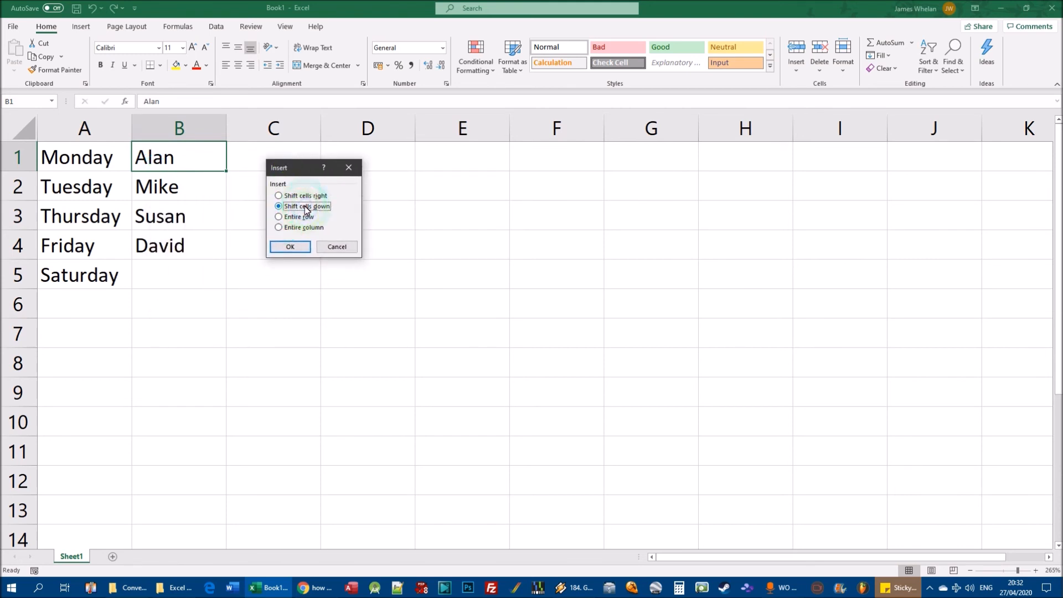
{"action": "left_click", "coordinate": [297, 246]}
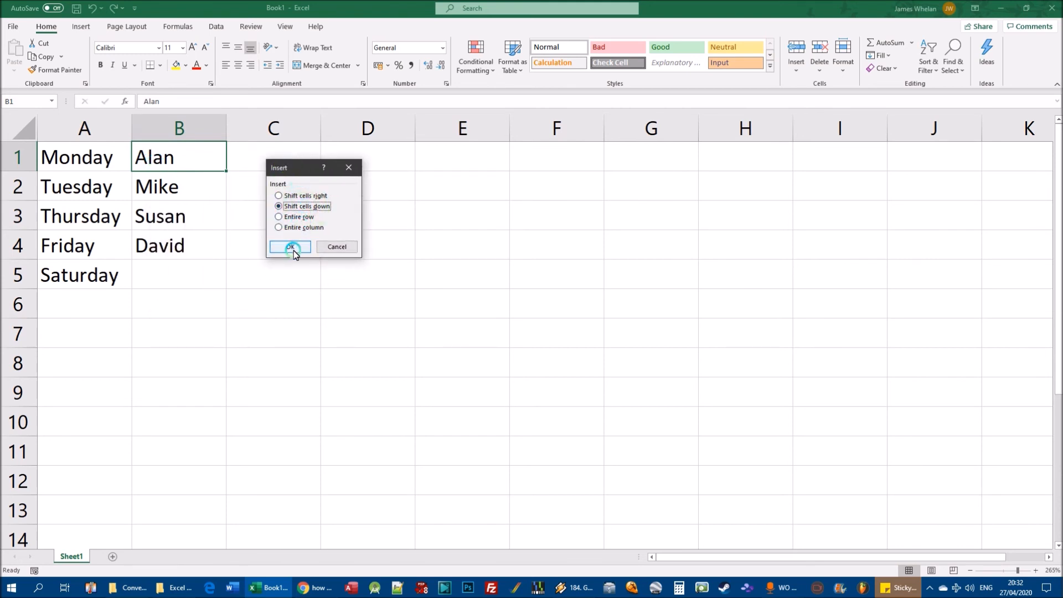
{"action": "left_click", "coordinate": [291, 247]}
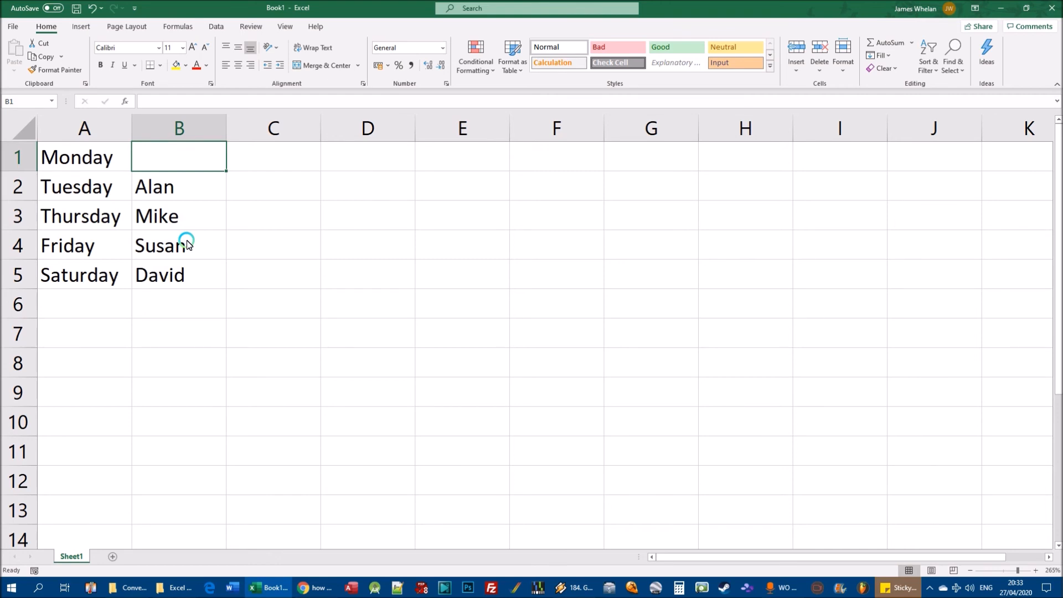
{"action": "key", "text": "ctrl+z"}
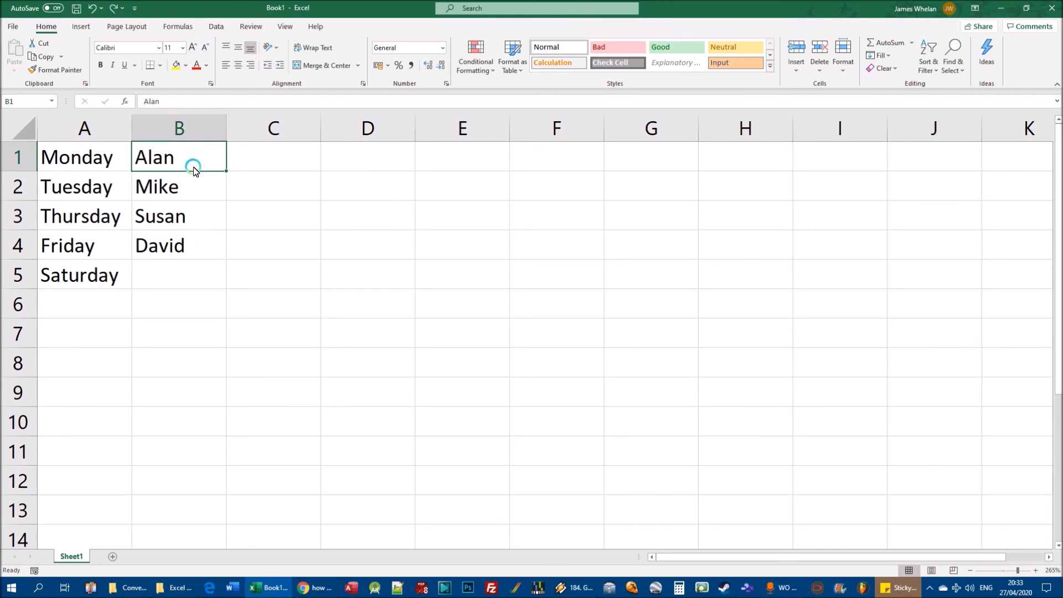
- Insert a blank cell at B1 with Shift cells down so the names move one row lower
{"action": "left_click", "coordinate": [797, 71]}
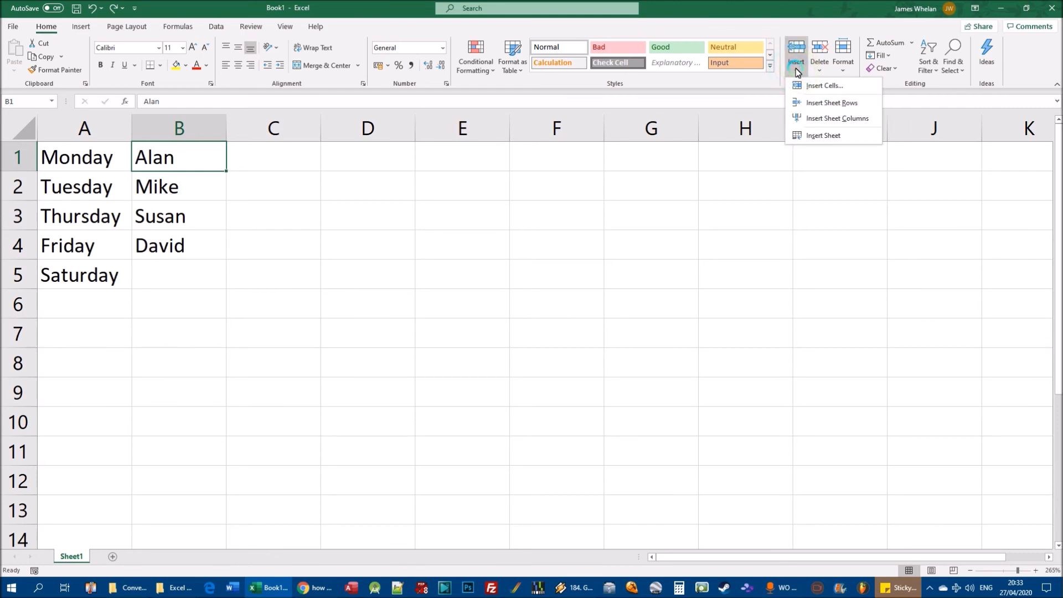
{"action": "left_click", "coordinate": [818, 86]}
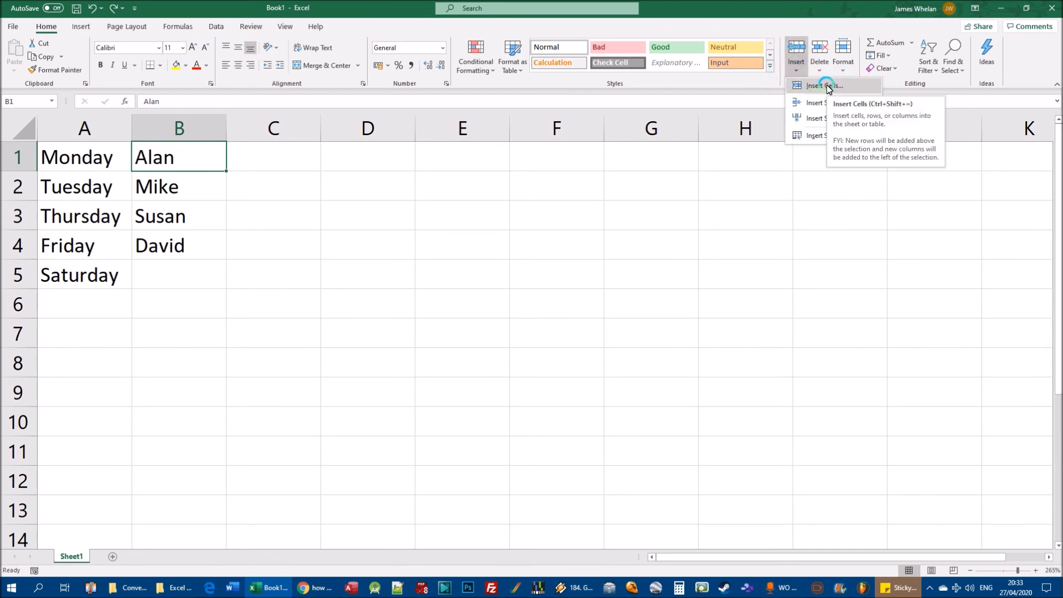
{"action": "left_click", "coordinate": [827, 87]}
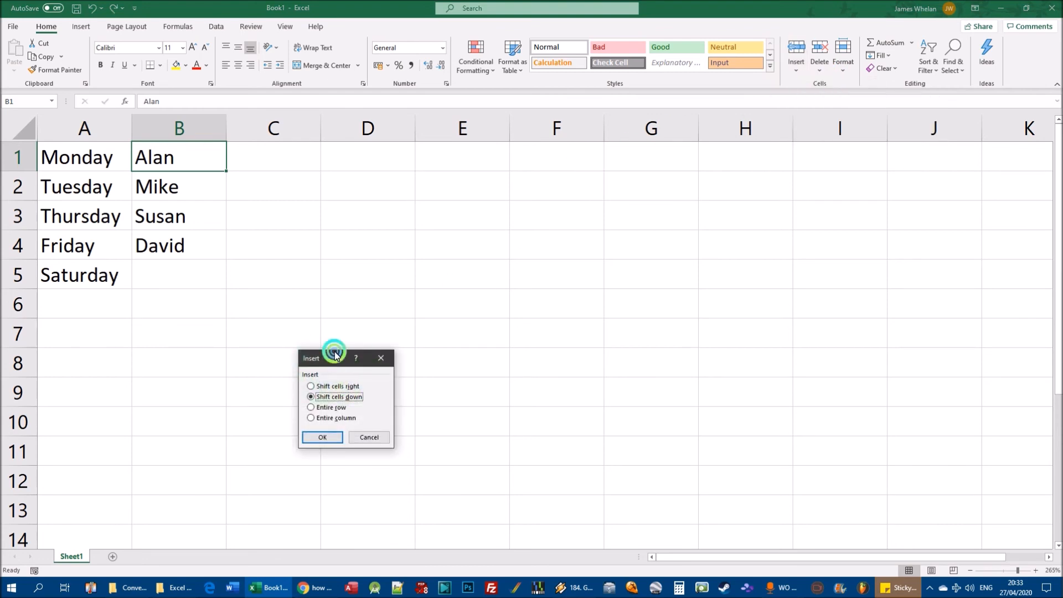
{"action": "left_click_drag", "start_coordinate": [328, 360], "coordinate": [341, 188]}
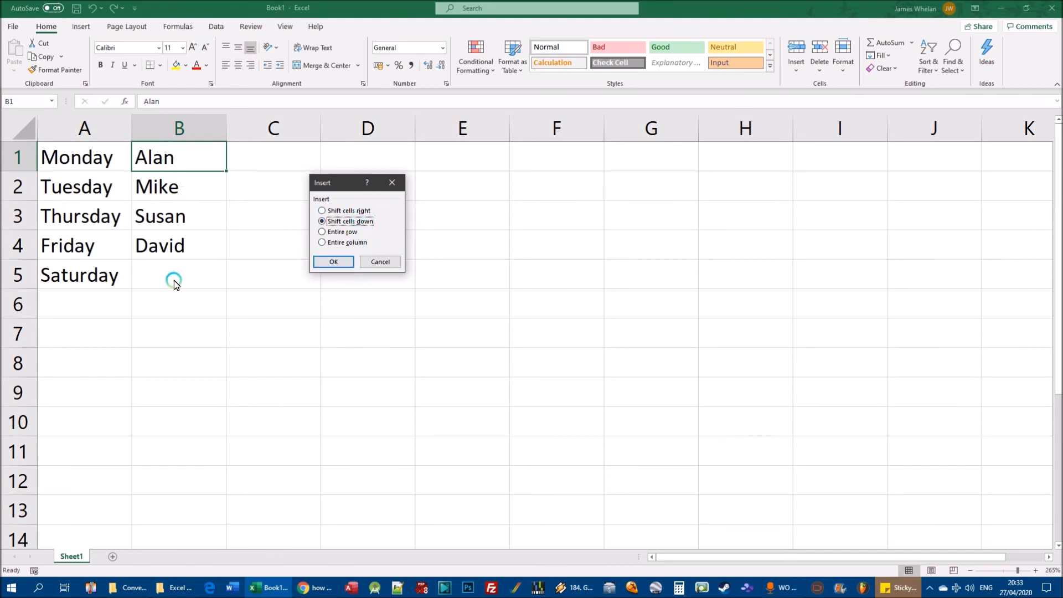
{"action": "left_click", "coordinate": [334, 262]}
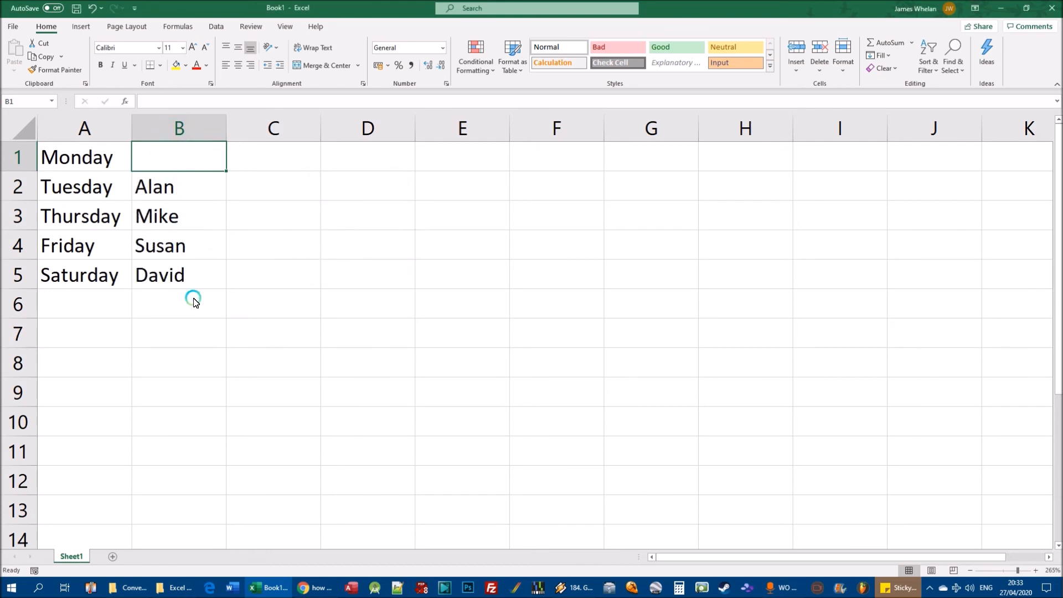
- Enter a new person's name for Monday in the blank cell B1
{"action": "left_click", "coordinate": [178, 167]}
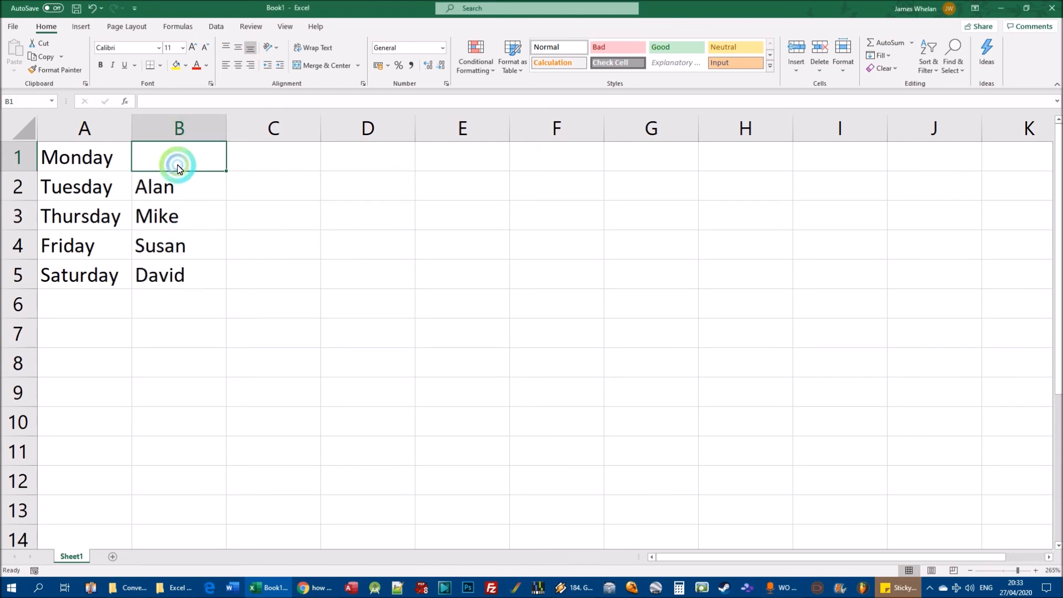
{"action": "left_click", "coordinate": [168, 162]}
{"action": "left_click", "coordinate": [166, 162]}
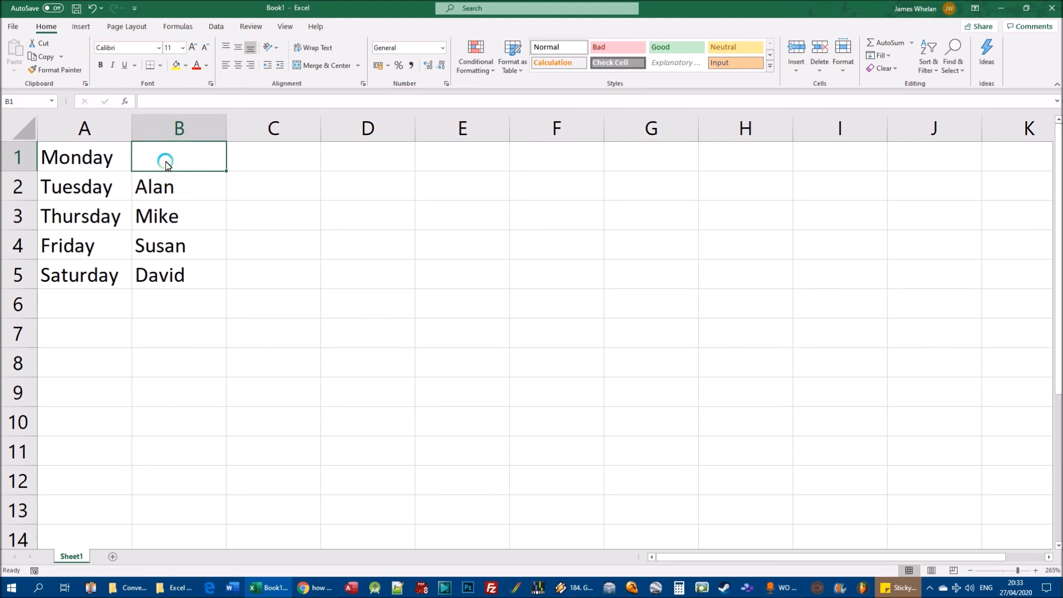
{"action": "type", "text": "Brian"}
{"action": "key", "text": "Return"}
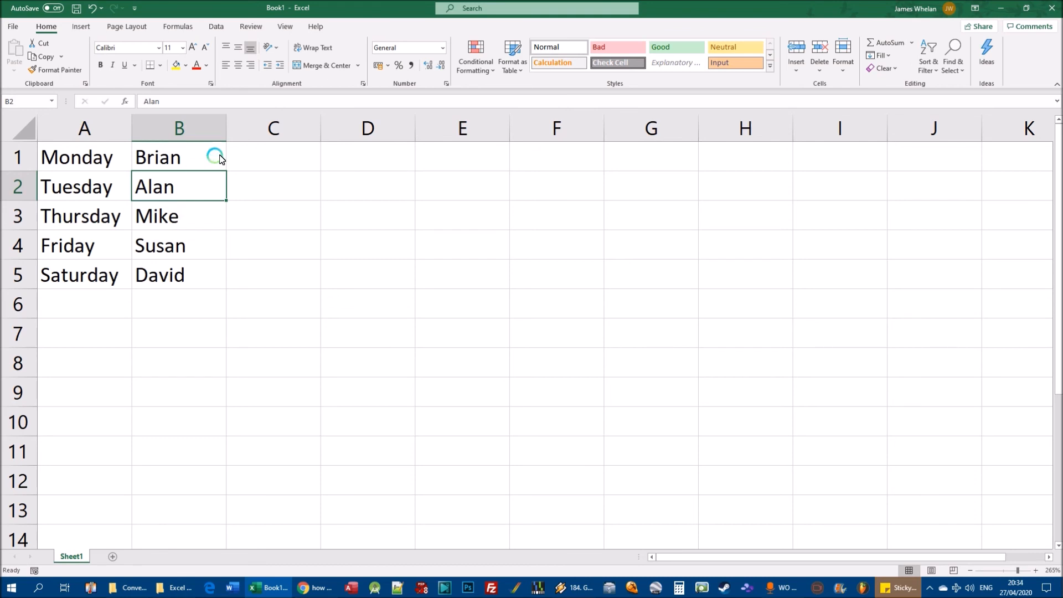
- Delete the Monday name's cell B1 with Shift cells up
{"action": "left_click", "coordinate": [166, 155]}
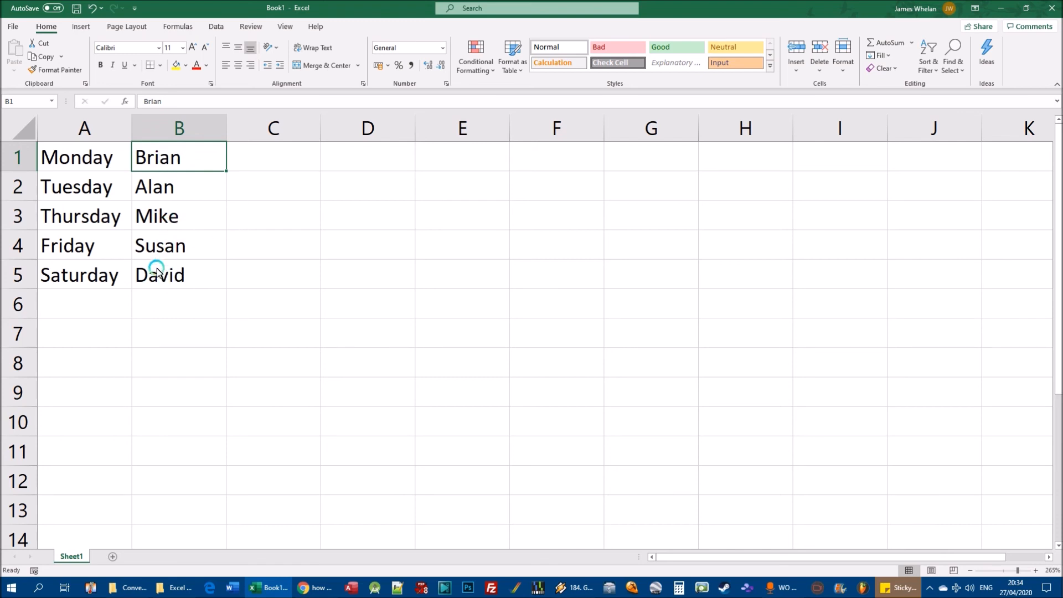
{"action": "right_click", "coordinate": [162, 160]}
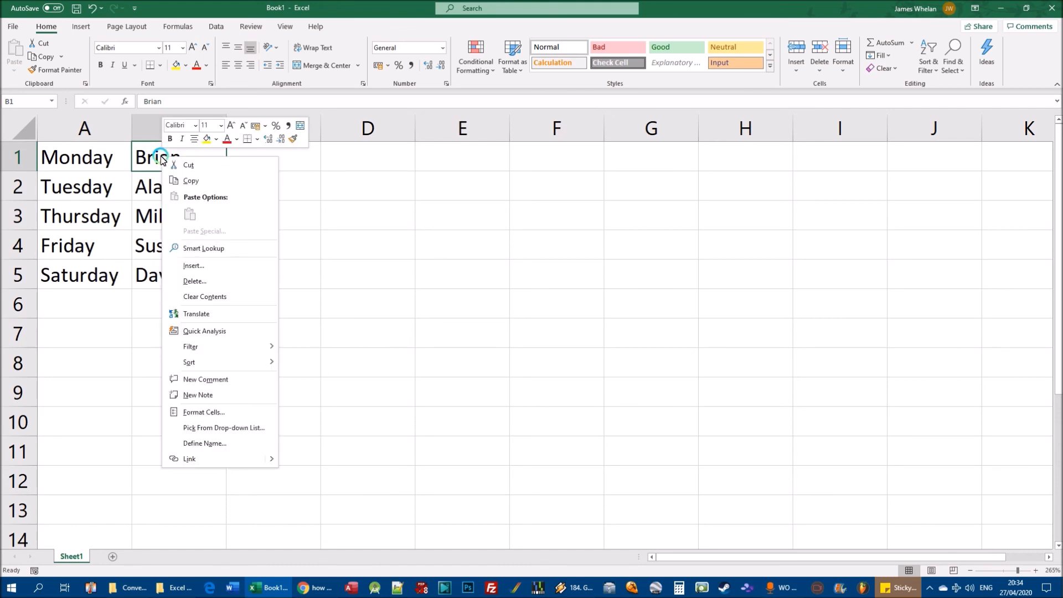
{"action": "left_click", "coordinate": [212, 284]}
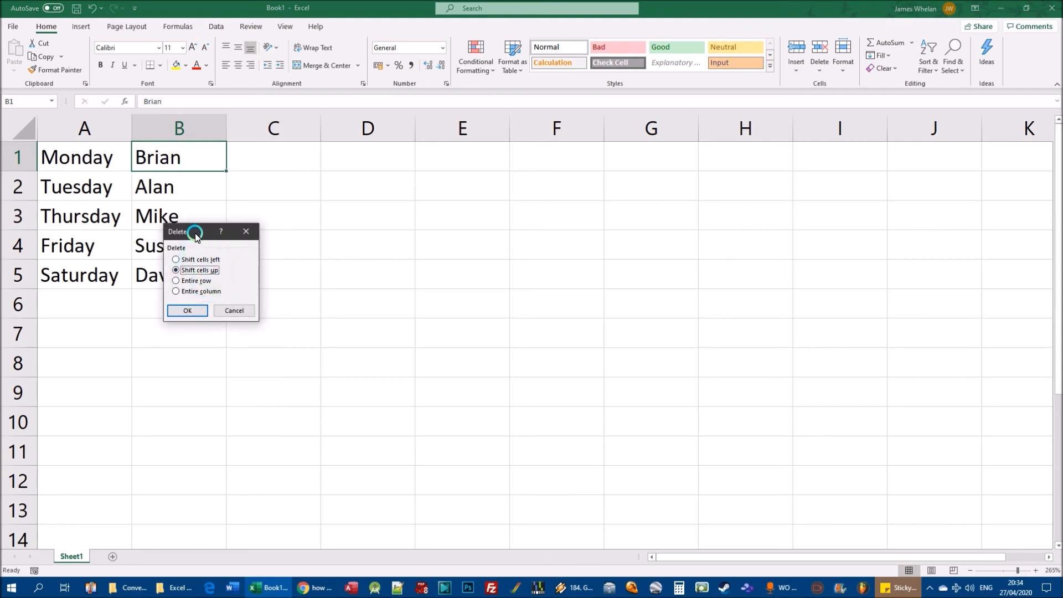
{"action": "left_click_drag", "start_coordinate": [198, 237], "coordinate": [280, 237]}
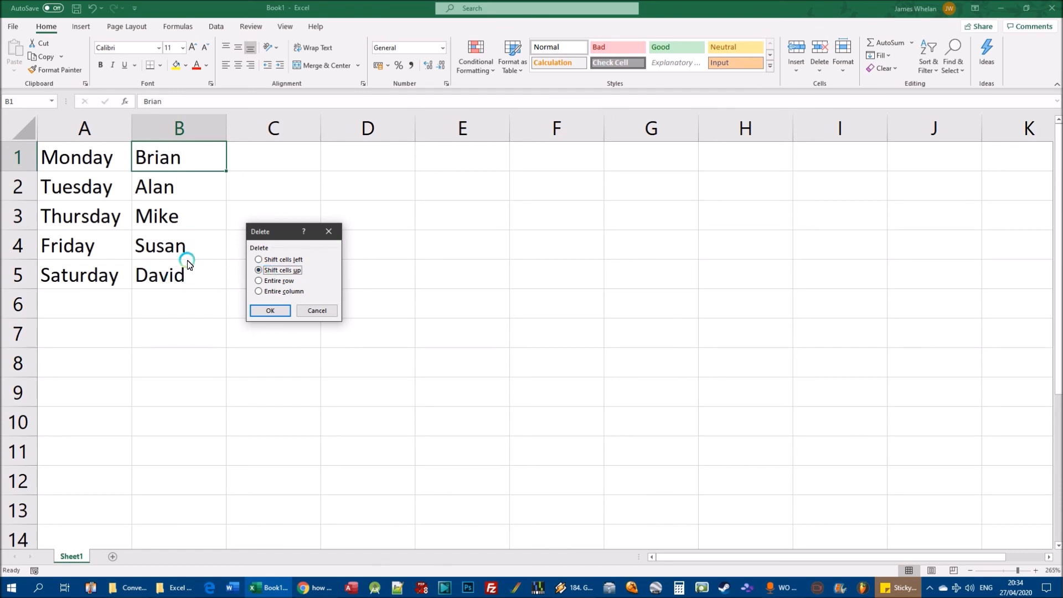
{"action": "left_click", "coordinate": [271, 311]}
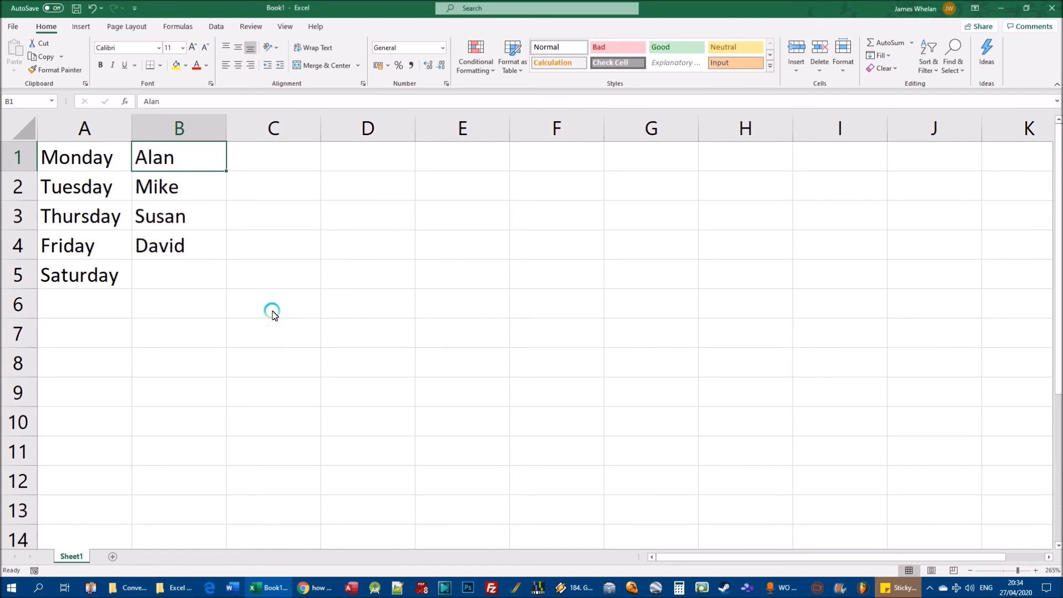
- Enter the removed name beside Saturday in B5, and undo both this entry and the cell deletion
{"action": "left_click", "coordinate": [178, 274]}
{"action": "type", "text": "Brian"}
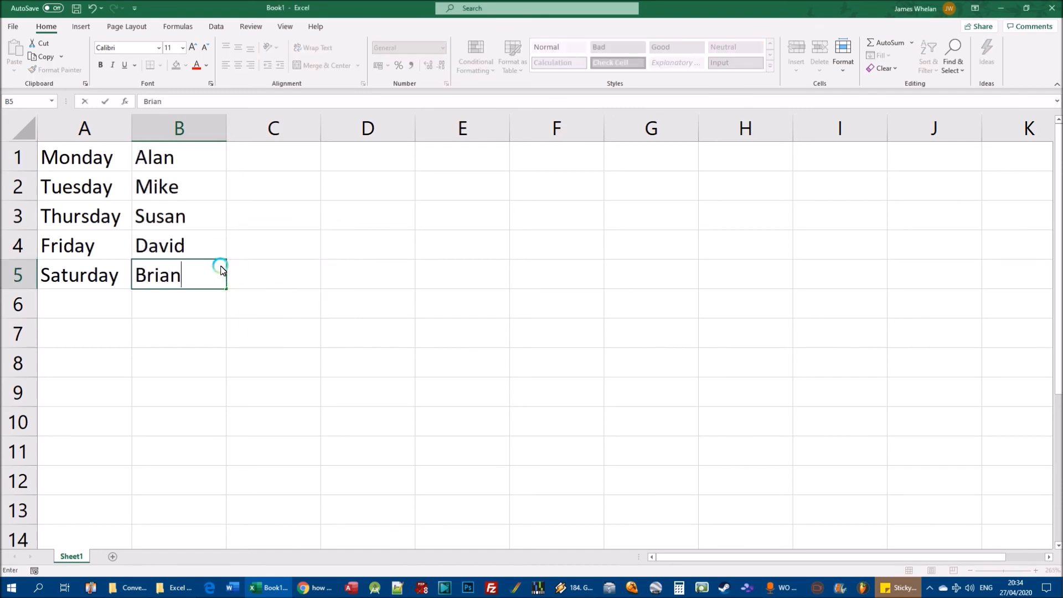
{"action": "key", "text": "Return"}
{"action": "key", "text": "ctrl+z"}
{"action": "key", "text": "ctrl+z"}
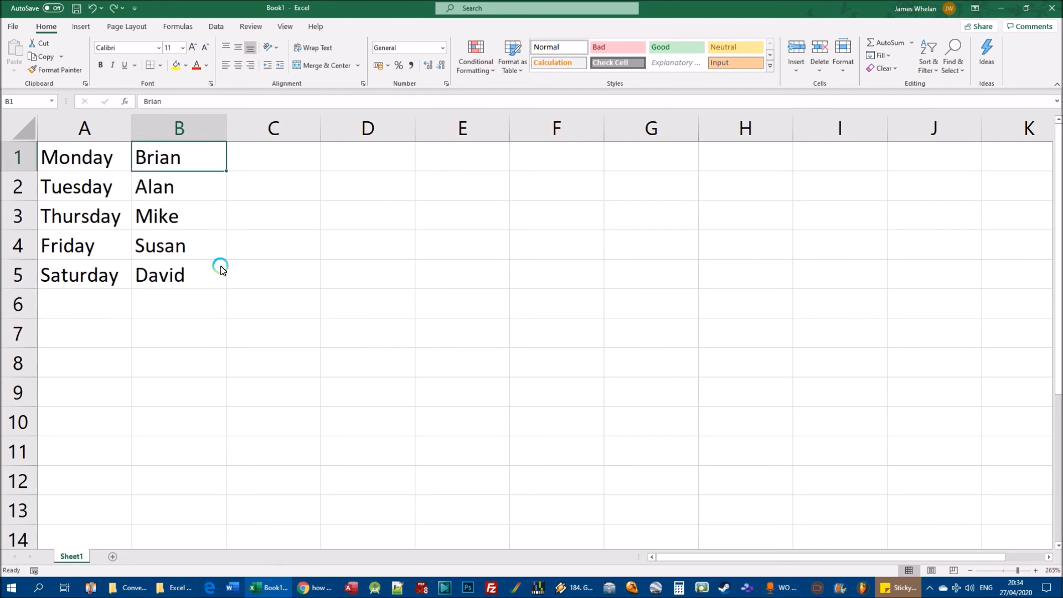
- Delete cell B1 again with Shift cells up, and undo the deletion
{"action": "right_click", "coordinate": [177, 157]}
{"action": "left_click", "coordinate": [221, 279]}
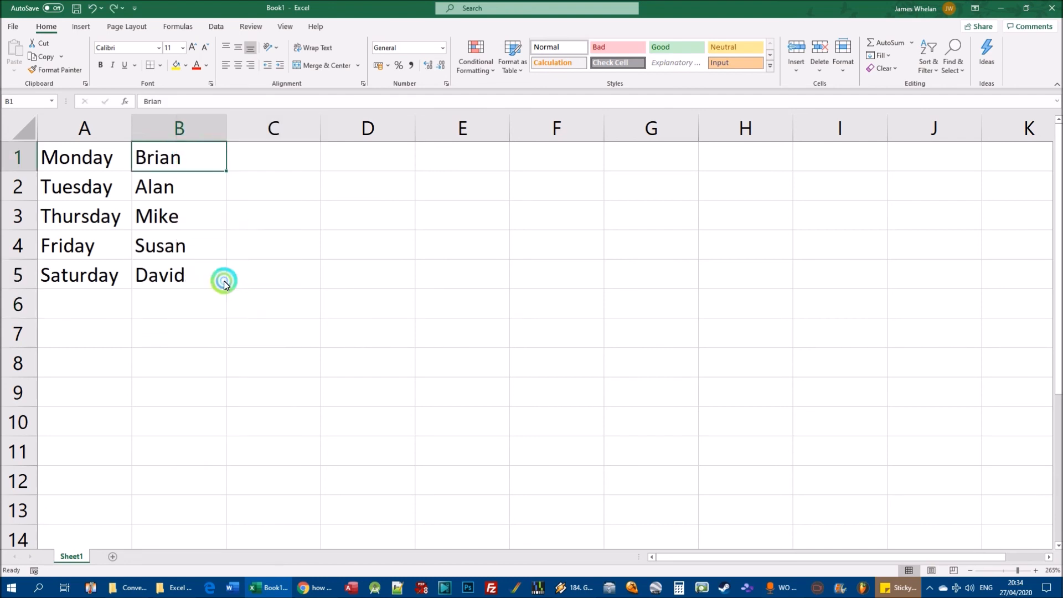
{"action": "left_click", "coordinate": [201, 312]}
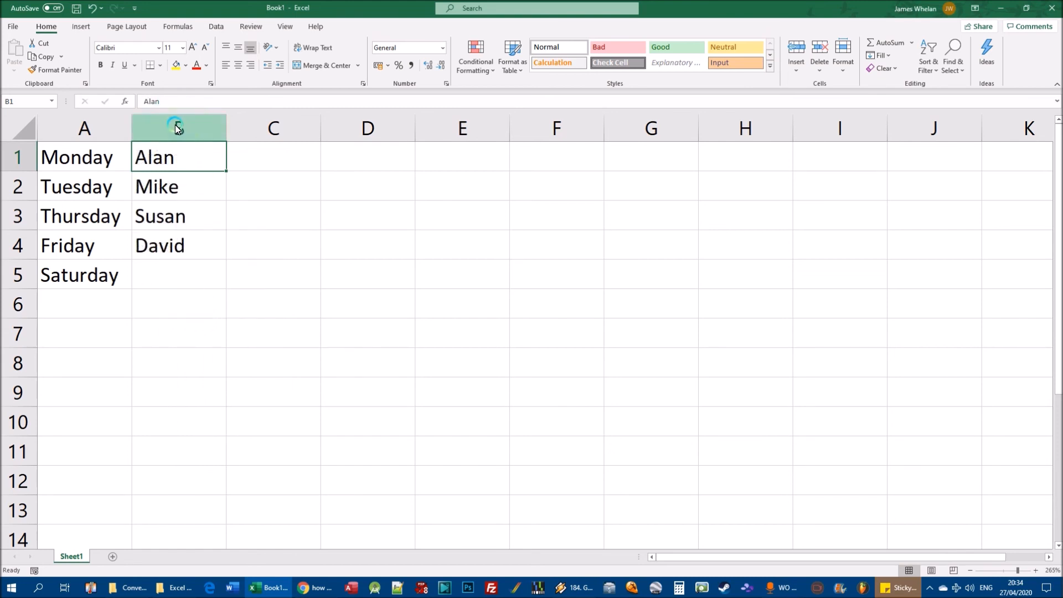
{"action": "left_click", "coordinate": [173, 271]}
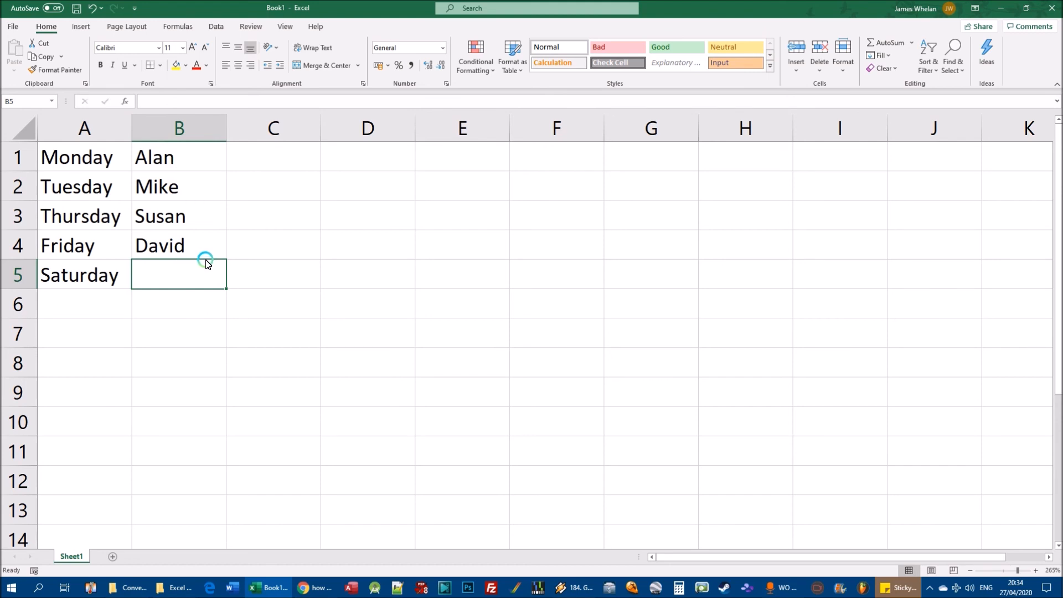
{"action": "key", "text": "ctrl+z"}
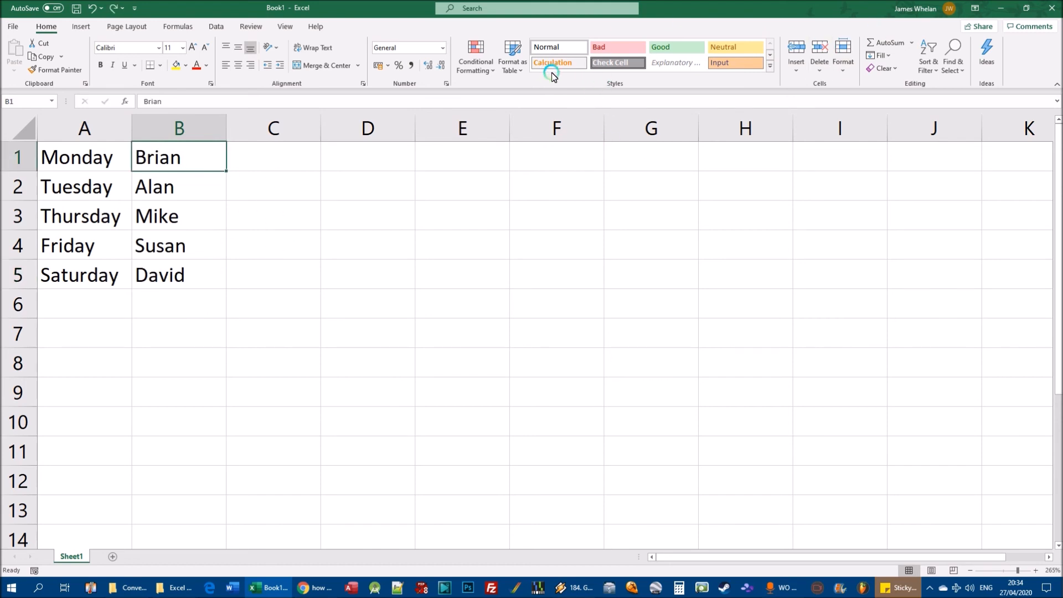
- Delete cell B1 using Delete Cells with Shift cells up to move the remaining names one row higher
{"action": "left_click", "coordinate": [821, 69]}
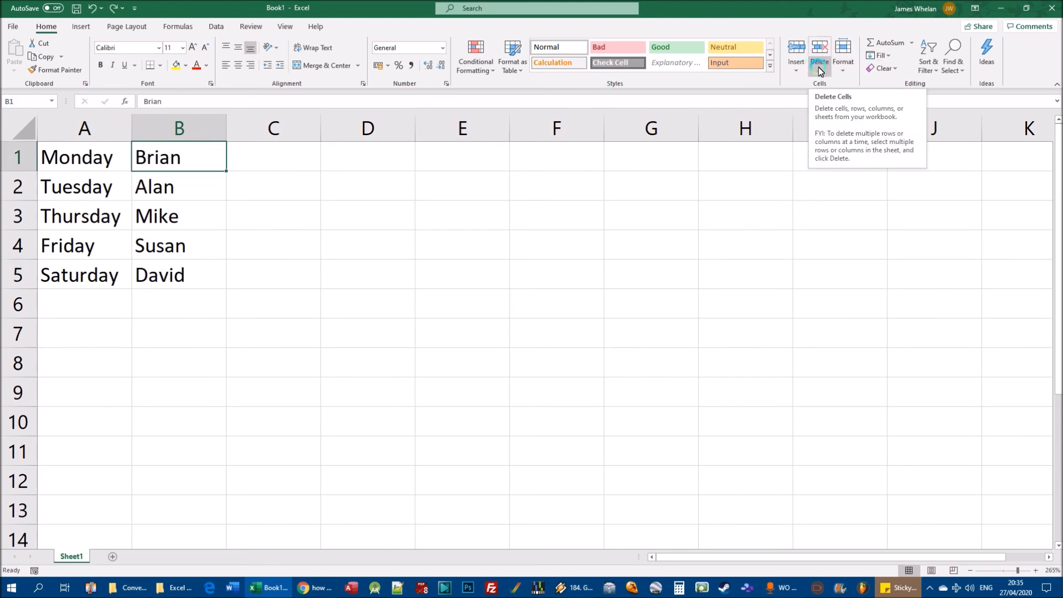
{"action": "left_click", "coordinate": [75, 23]}
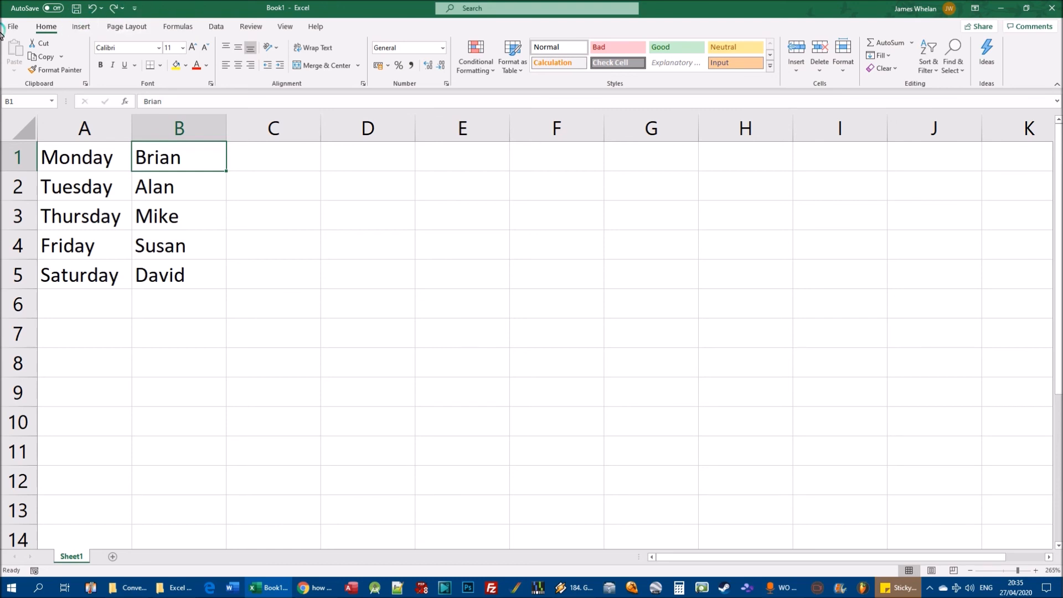
{"action": "left_click", "coordinate": [835, 66]}
{"action": "left_click", "coordinate": [821, 69]}
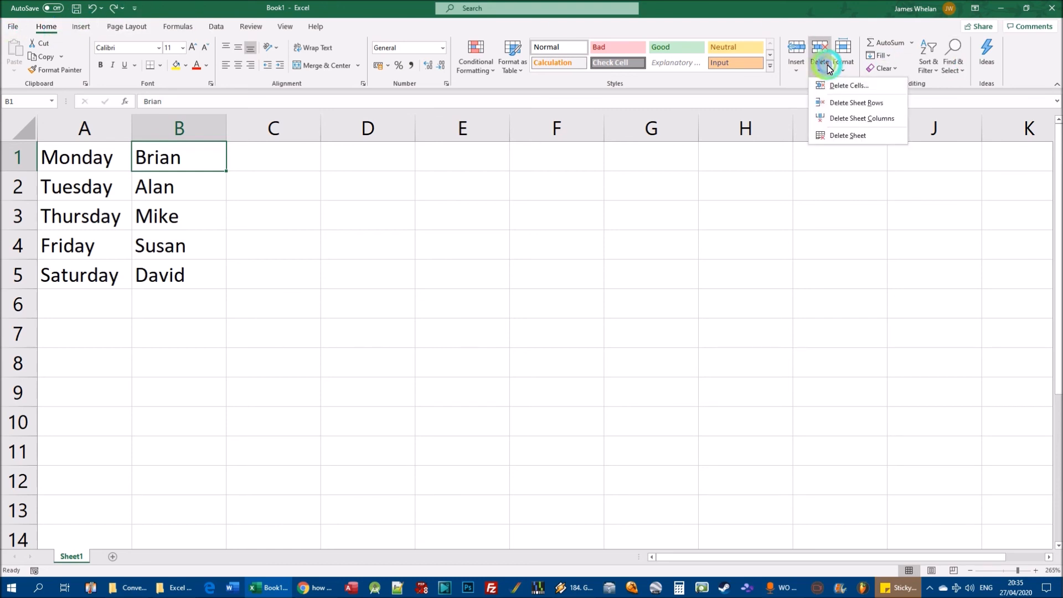
{"action": "left_click", "coordinate": [860, 88]}
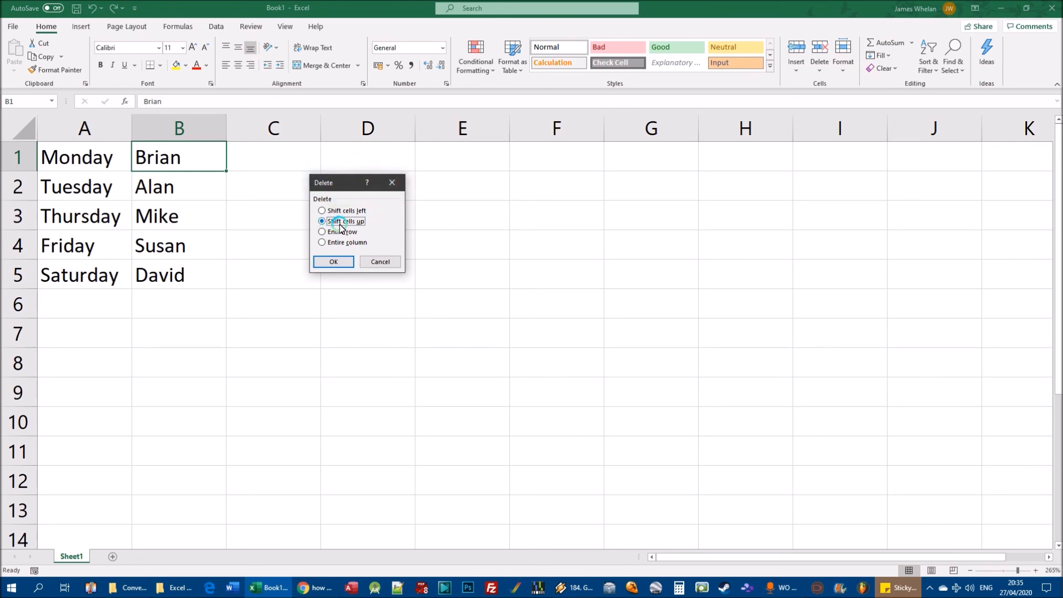
{"action": "left_click", "coordinate": [180, 294]}
{"action": "left_click", "coordinate": [337, 260]}
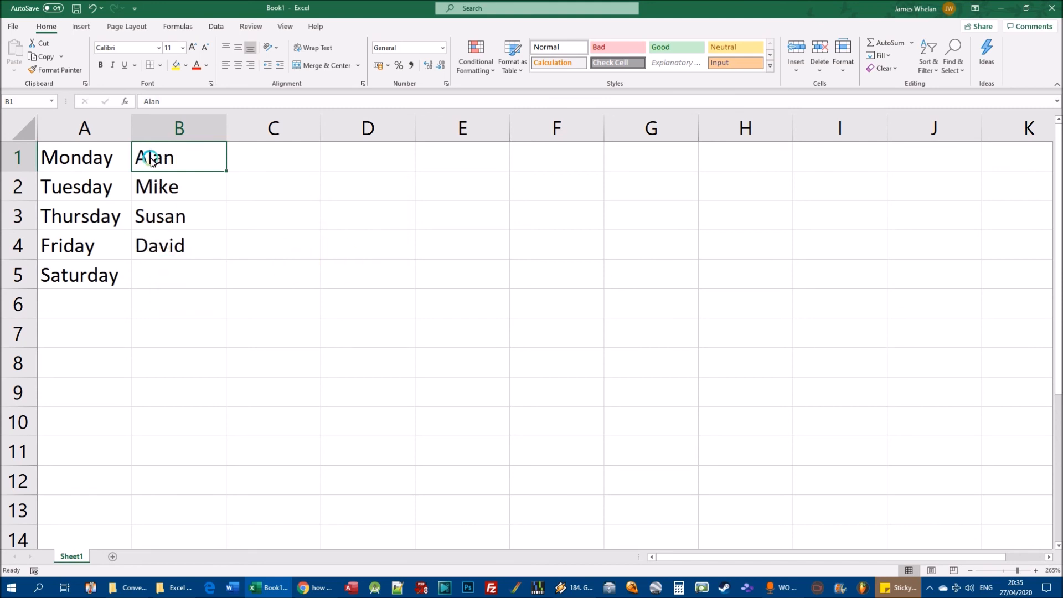
- Enter the removed person's name beside Saturday in cell B5
{"action": "left_click", "coordinate": [167, 265]}
{"action": "type", "text": "Brian"}
{"action": "key", "text": "Return"}
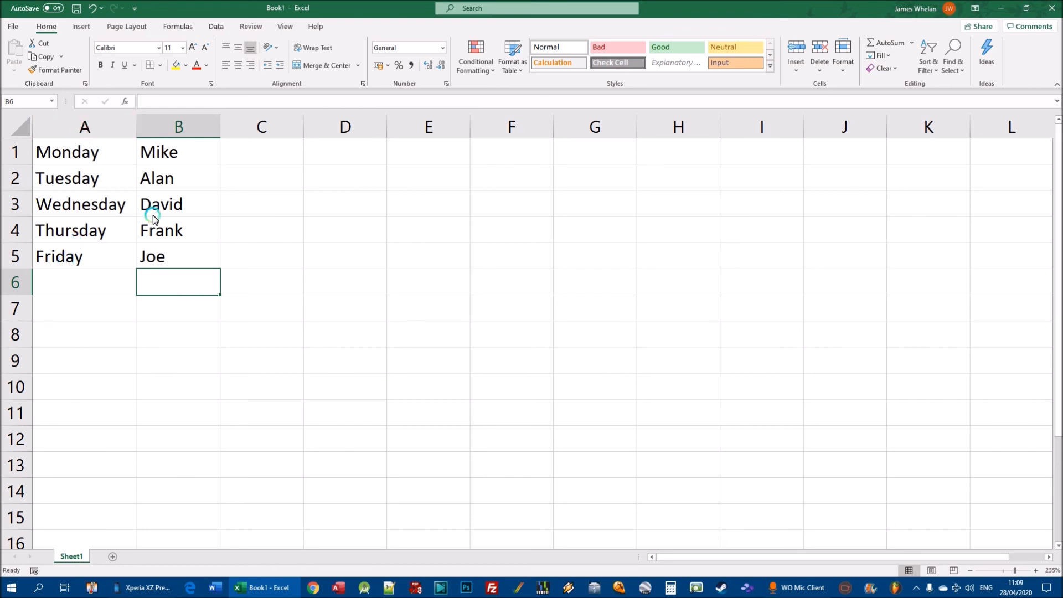
{"action": "left_click_drag", "start_coordinate": [174, 152], "coordinate": [176, 260]}
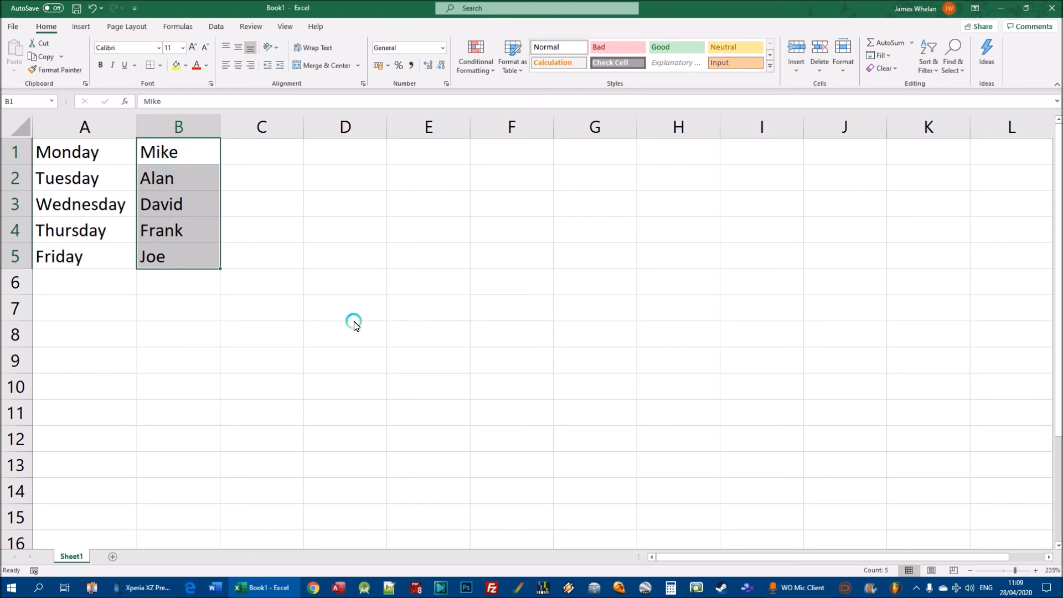
{"action": "left_click", "coordinate": [294, 315]}
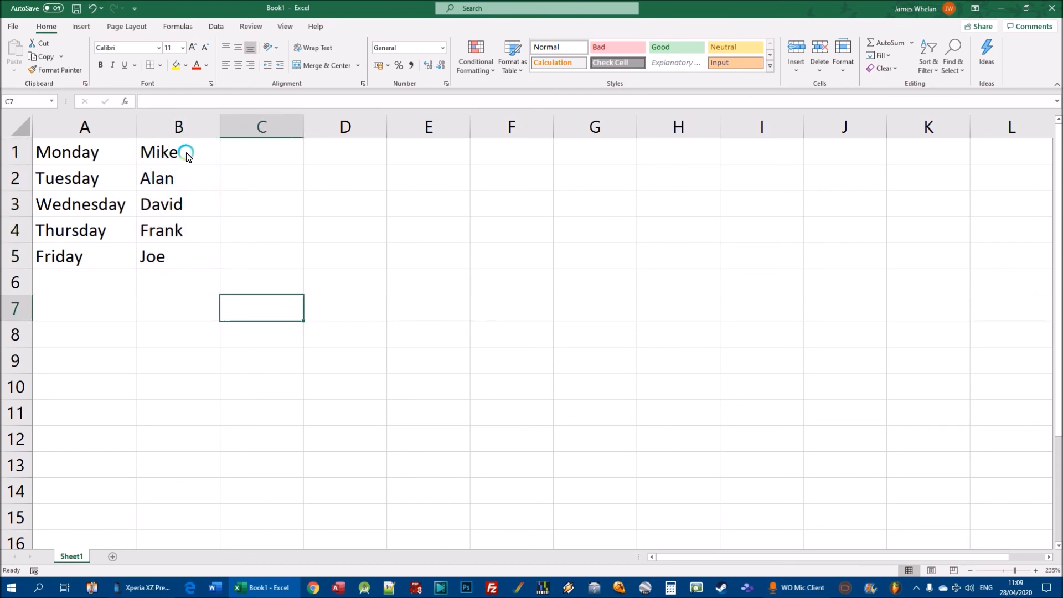
- Move the name beside Monday from B1 to C1 by cutting and pasting the cell
{"action": "left_click", "coordinate": [155, 154]}
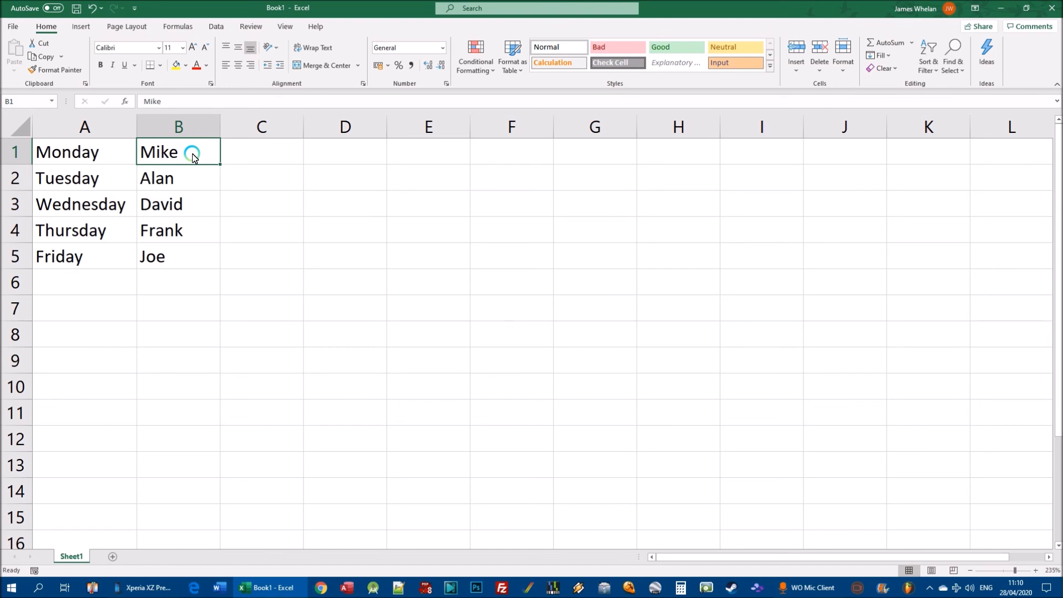
{"action": "left_click", "coordinate": [180, 148]}
{"action": "left_click", "coordinate": [43, 57]}
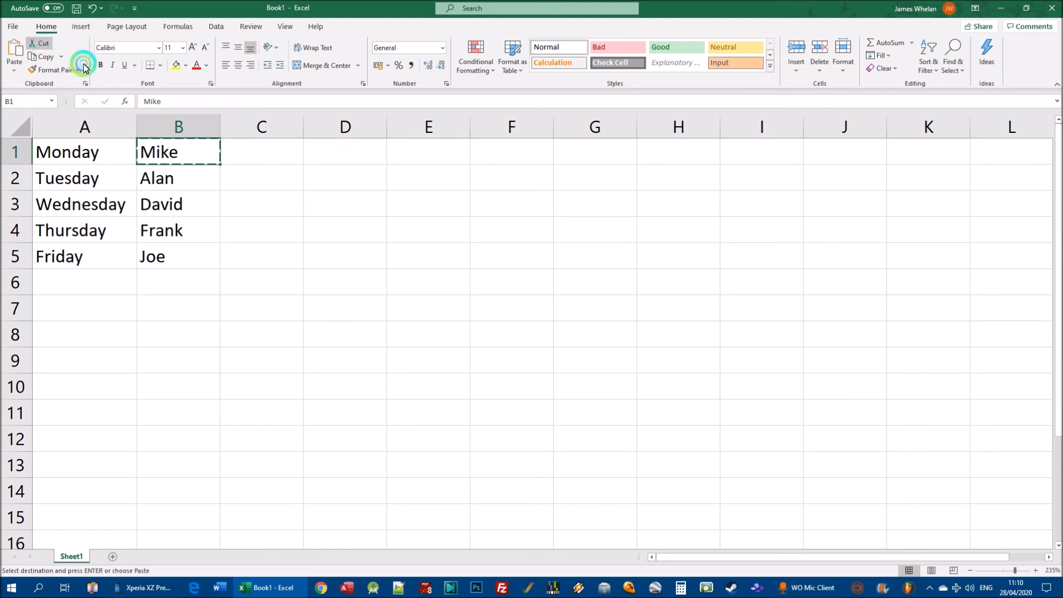
{"action": "left_click", "coordinate": [246, 162]}
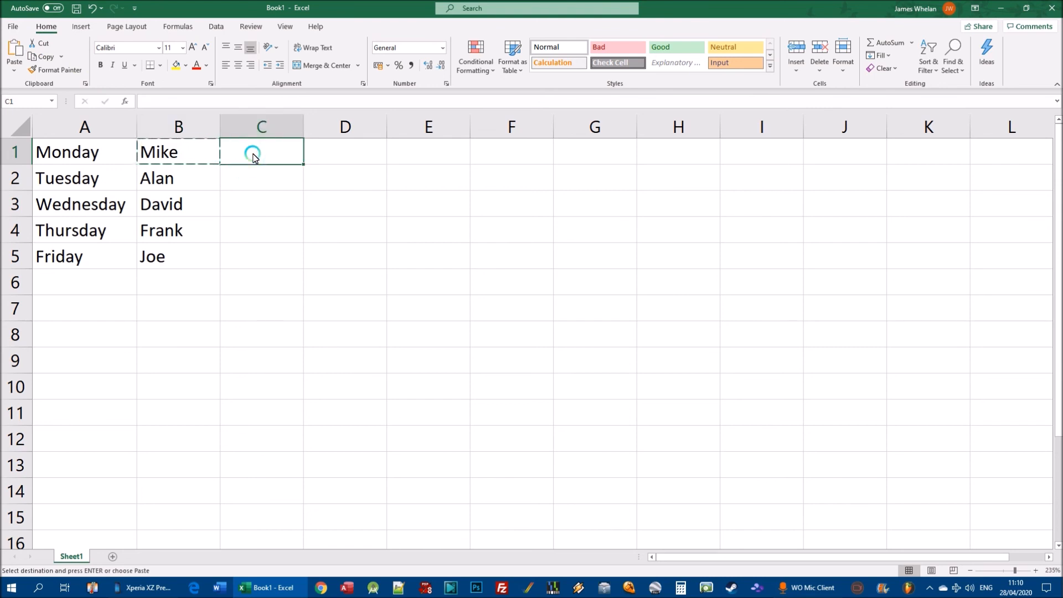
{"action": "left_click", "coordinate": [39, 44]}
{"action": "left_click", "coordinate": [15, 50]}
- Enter a different person's name in the vacated cell B1, and undo both this entry and the cut-and-paste move
{"action": "left_click", "coordinate": [161, 147]}
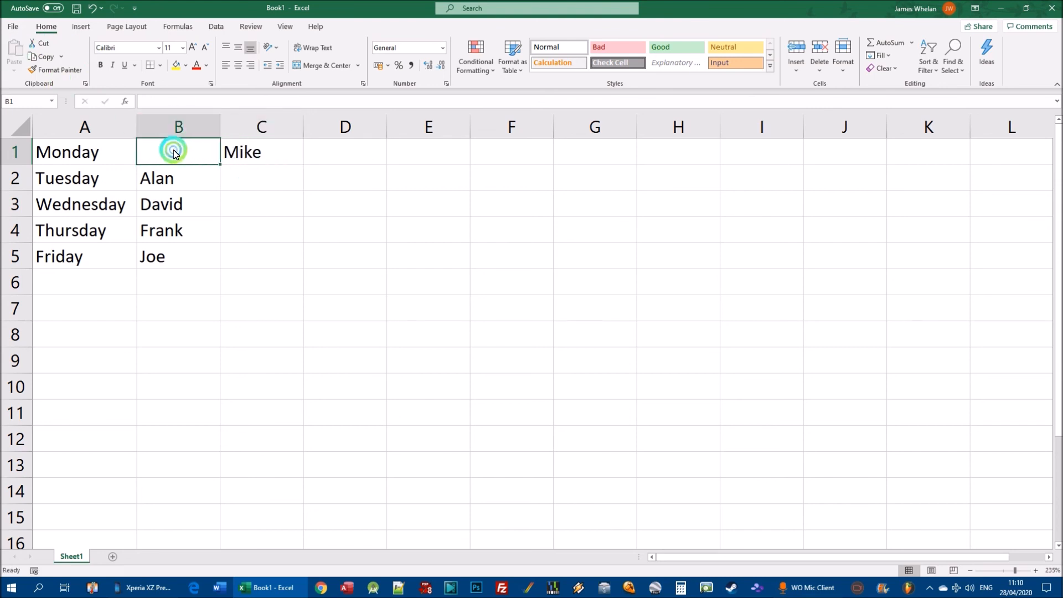
{"action": "type", "text": "Brian"}
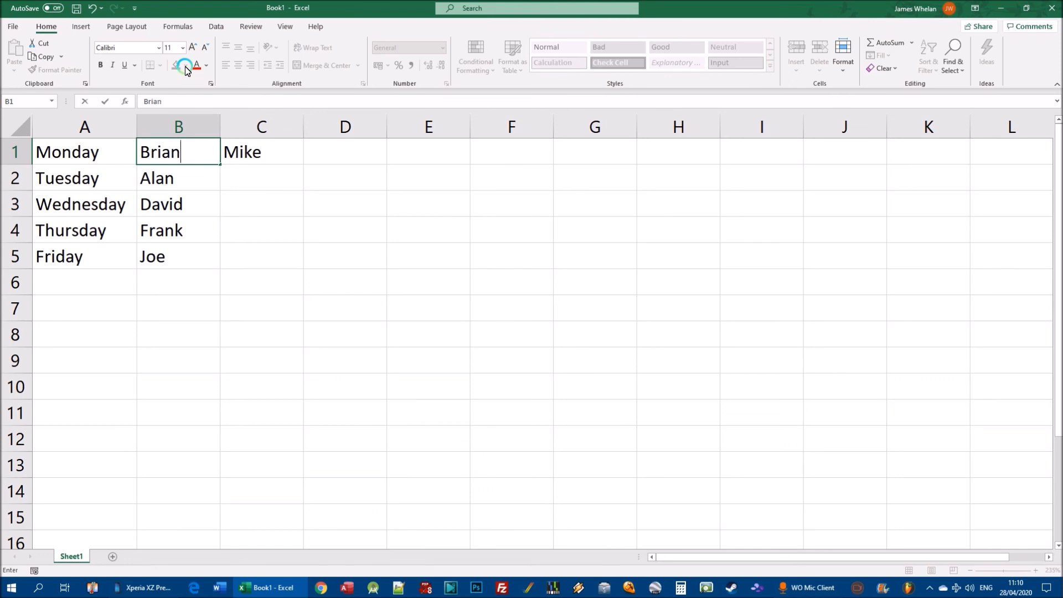
{"action": "key", "text": "Return"}
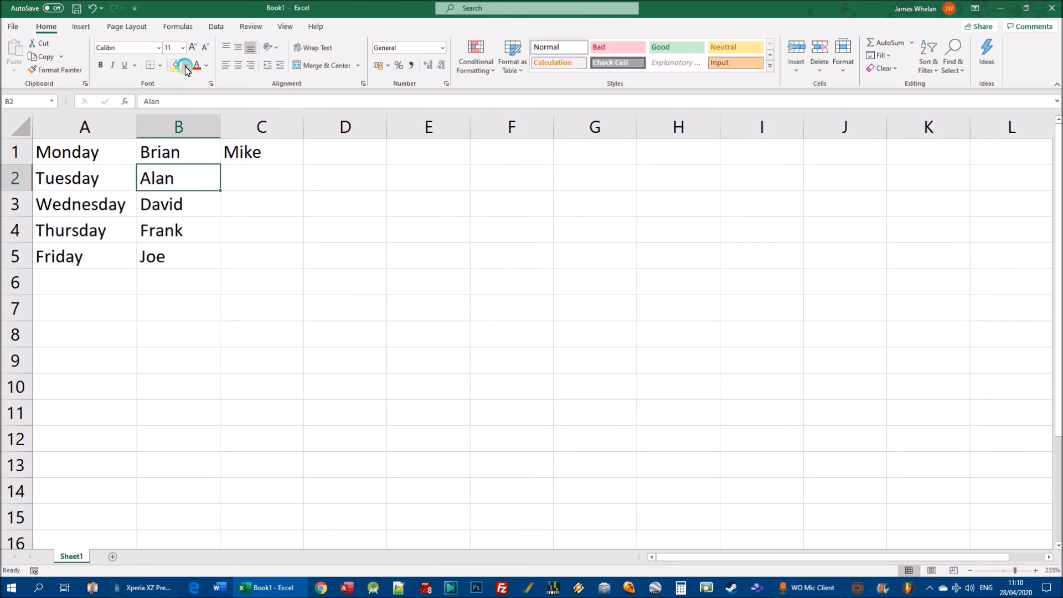
{"action": "key", "text": "ctrl+z"}
{"action": "key", "text": "ctrl+z"}
{"action": "key", "text": "Escape"}
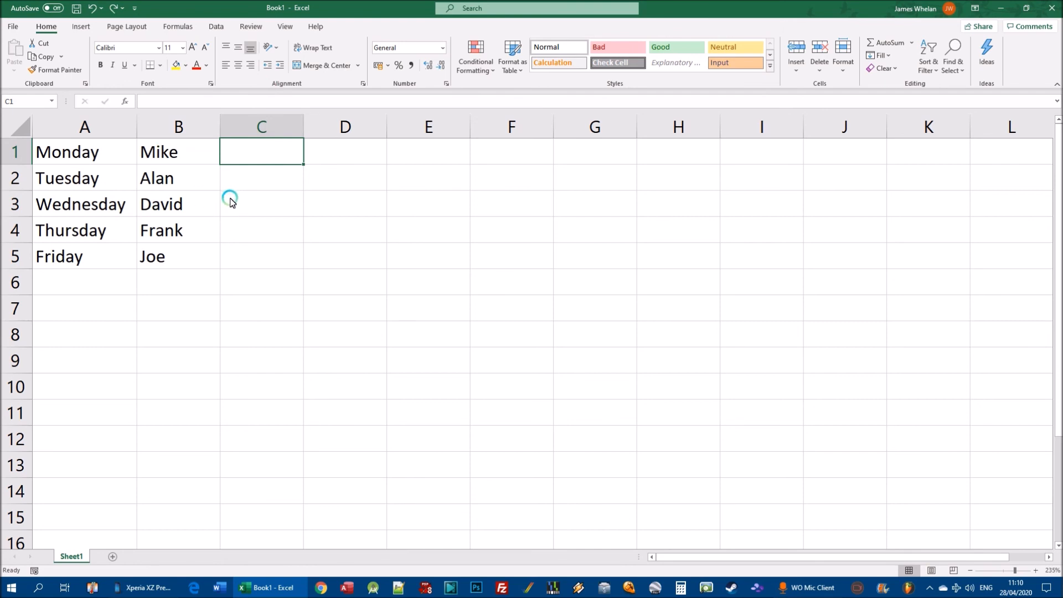
- Insert an entire column at cell B1 between the weekdays and the names, and undo the insertion
{"action": "left_click", "coordinate": [178, 145]}
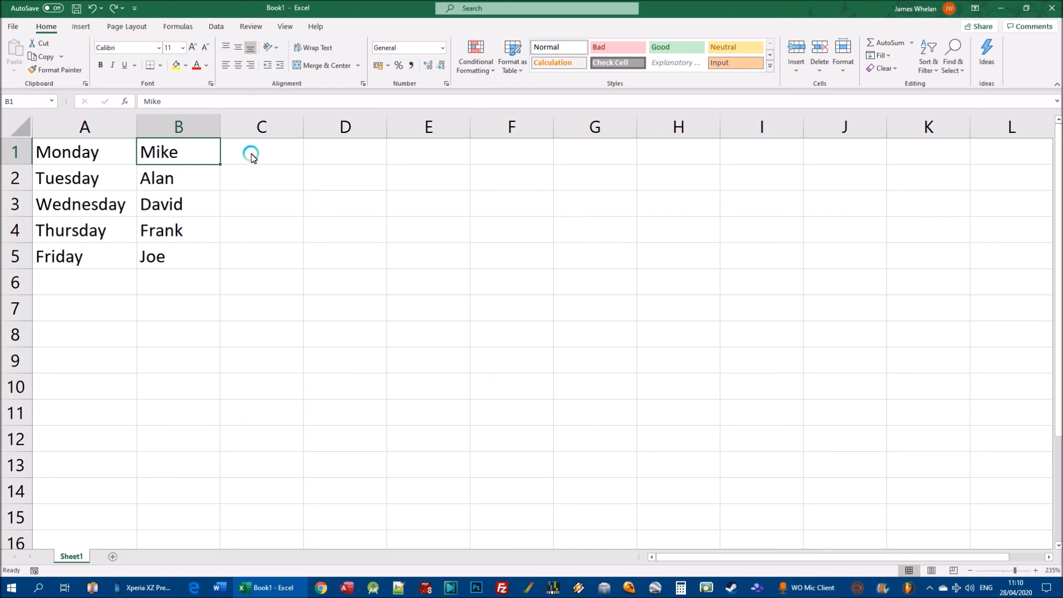
{"action": "left_click", "coordinate": [174, 157]}
{"action": "right_click", "coordinate": [166, 154]}
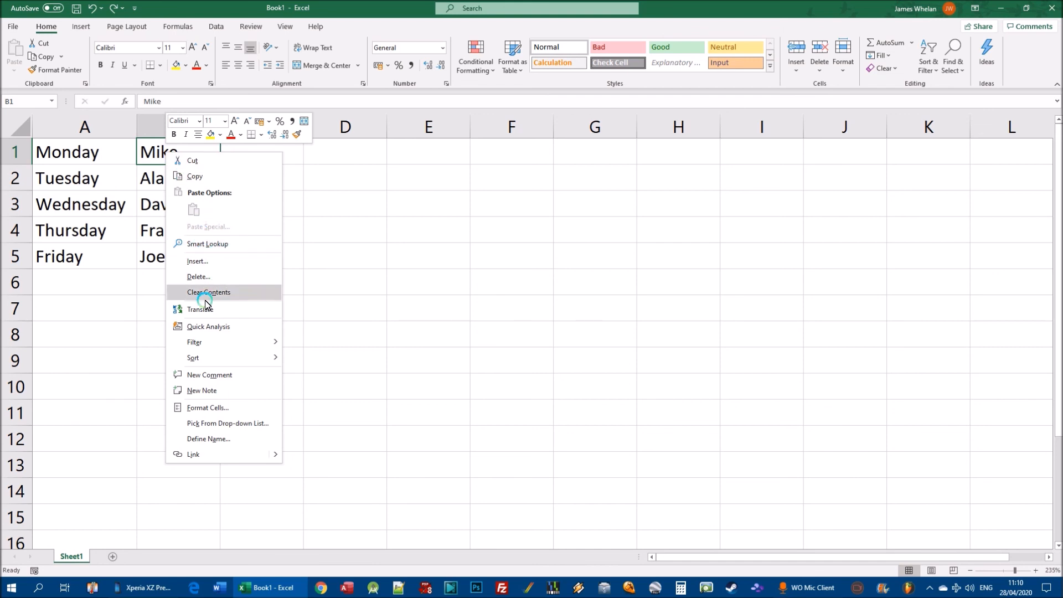
{"action": "left_click", "coordinate": [216, 263]}
{"action": "left_click_drag", "start_coordinate": [190, 209], "coordinate": [310, 168]}
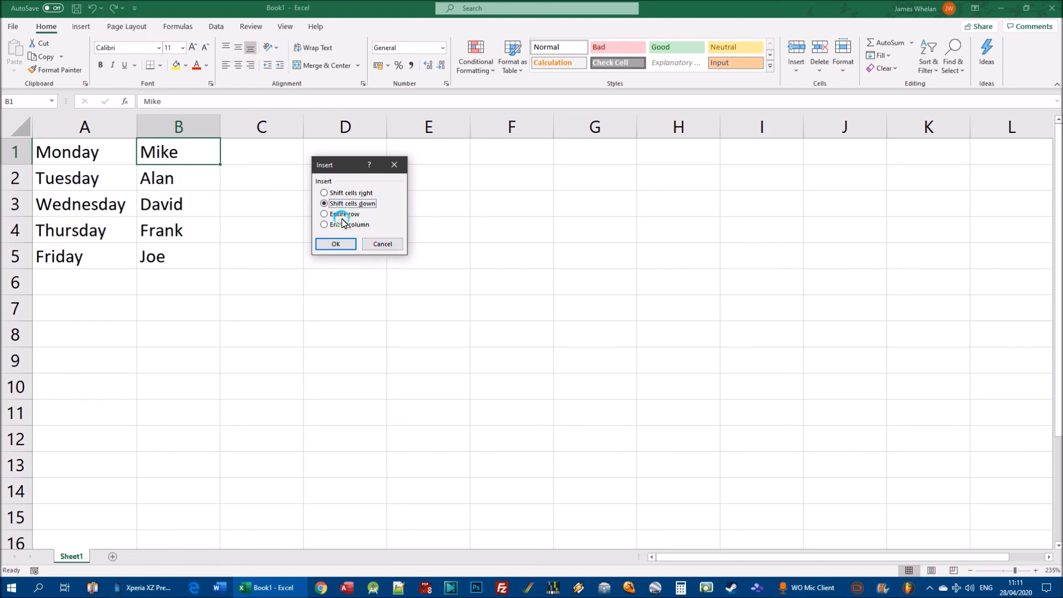
{"action": "left_click", "coordinate": [356, 226]}
{"action": "left_click", "coordinate": [348, 246]}
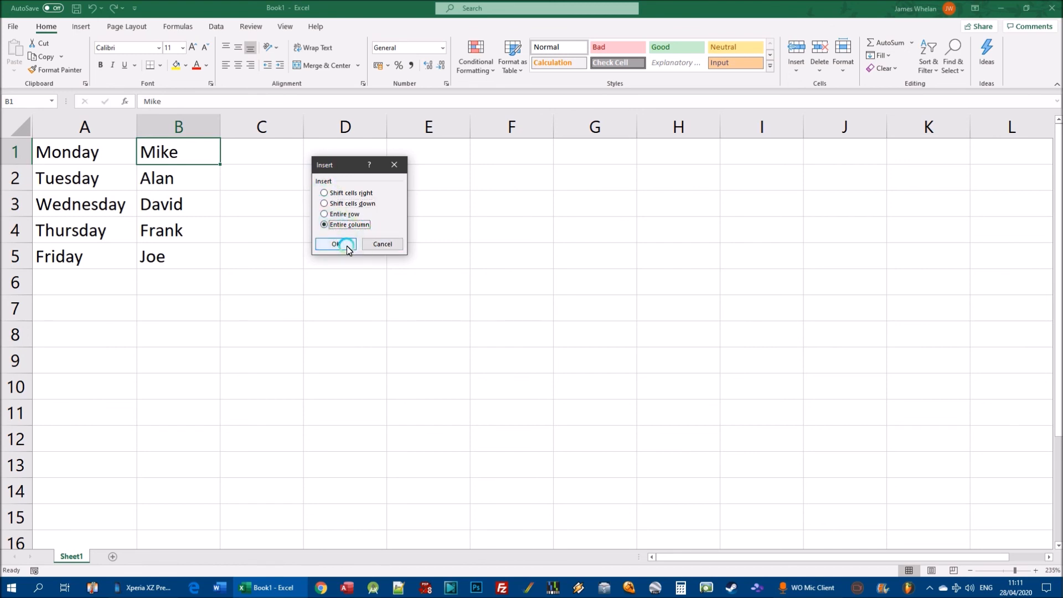
{"action": "left_click", "coordinate": [225, 150]}
{"action": "left_click", "coordinate": [226, 154]}
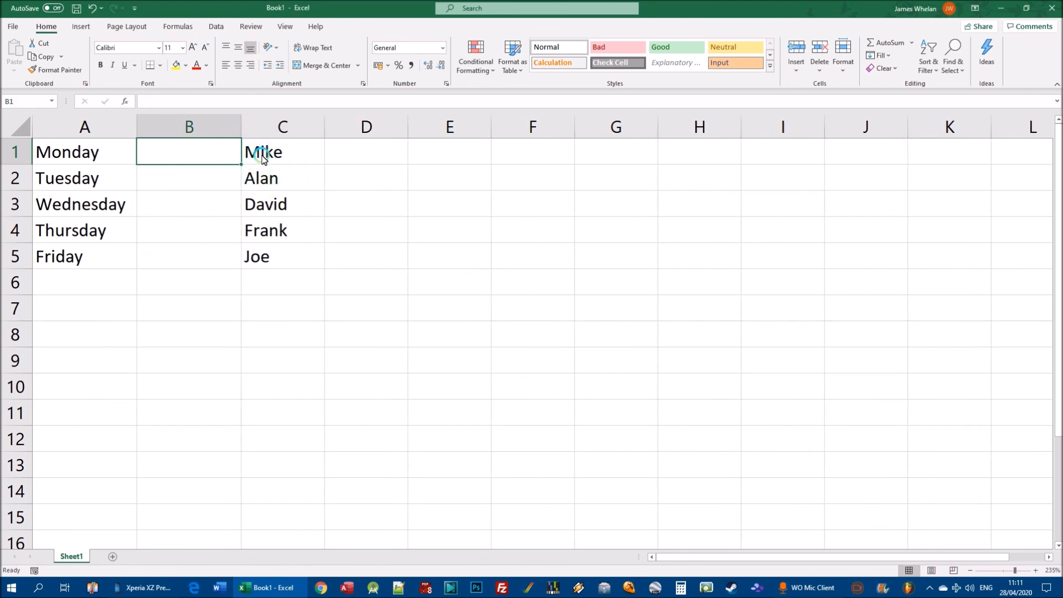
{"action": "left_click_drag", "start_coordinate": [190, 176], "coordinate": [204, 252]}
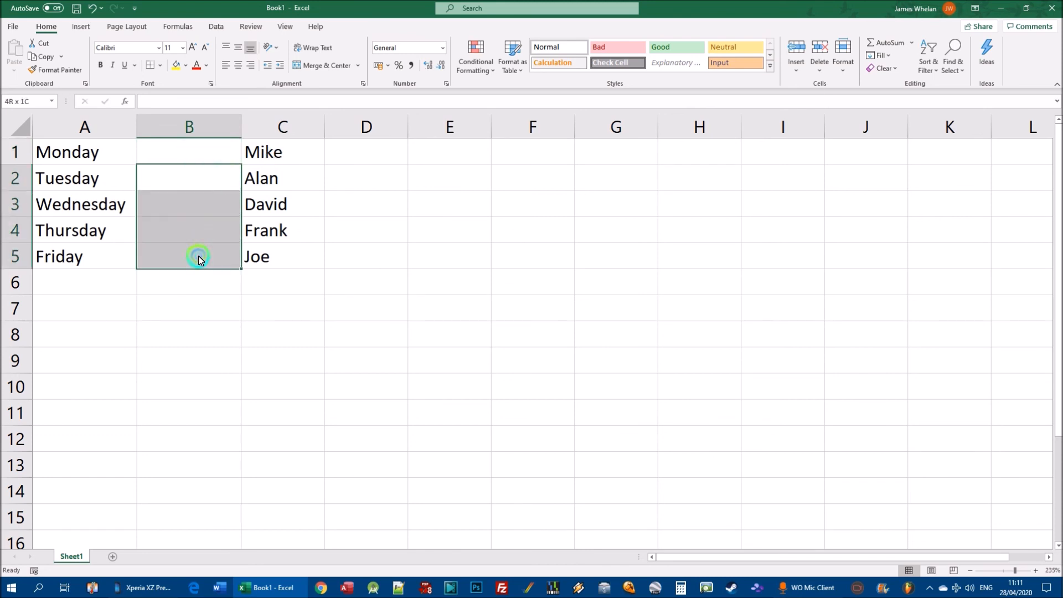
{"action": "key", "text": "ctrl+z"}
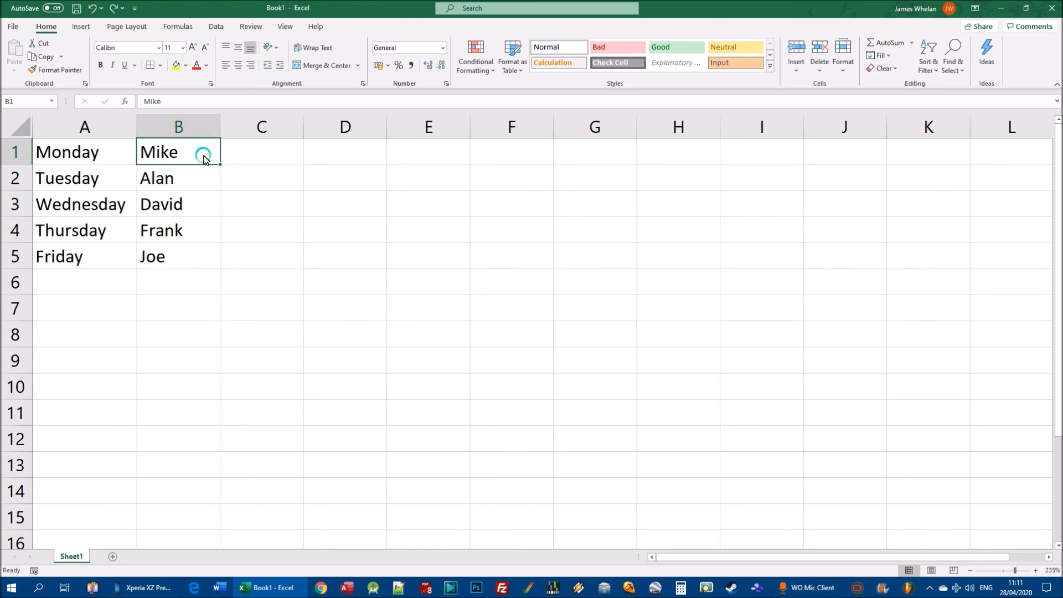
- Insert a blank cell at B1 with Shift cells right, and undo the insertion
{"action": "right_click", "coordinate": [162, 150]}
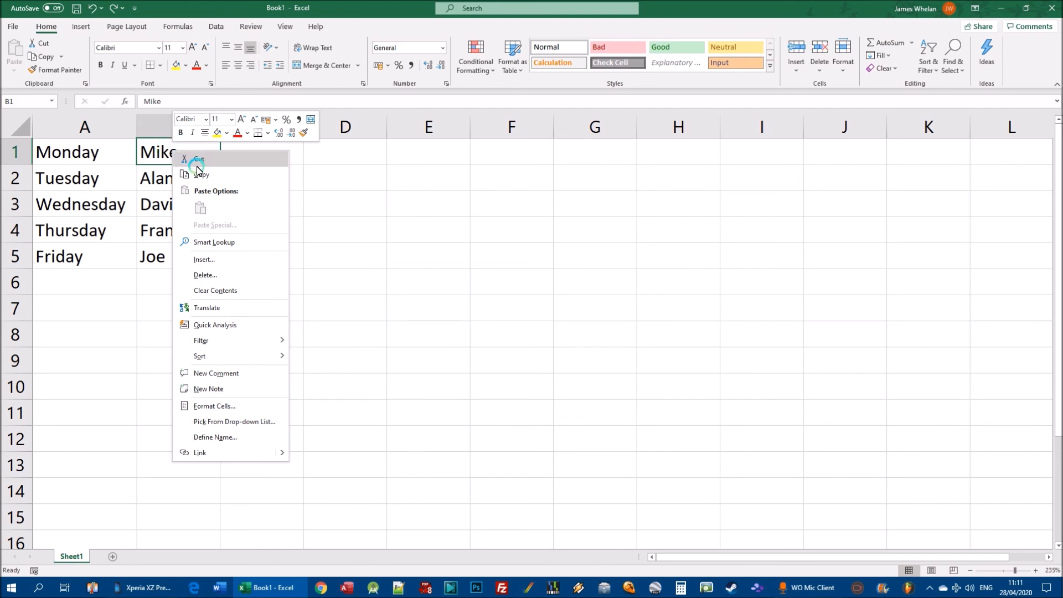
{"action": "left_click", "coordinate": [203, 264]}
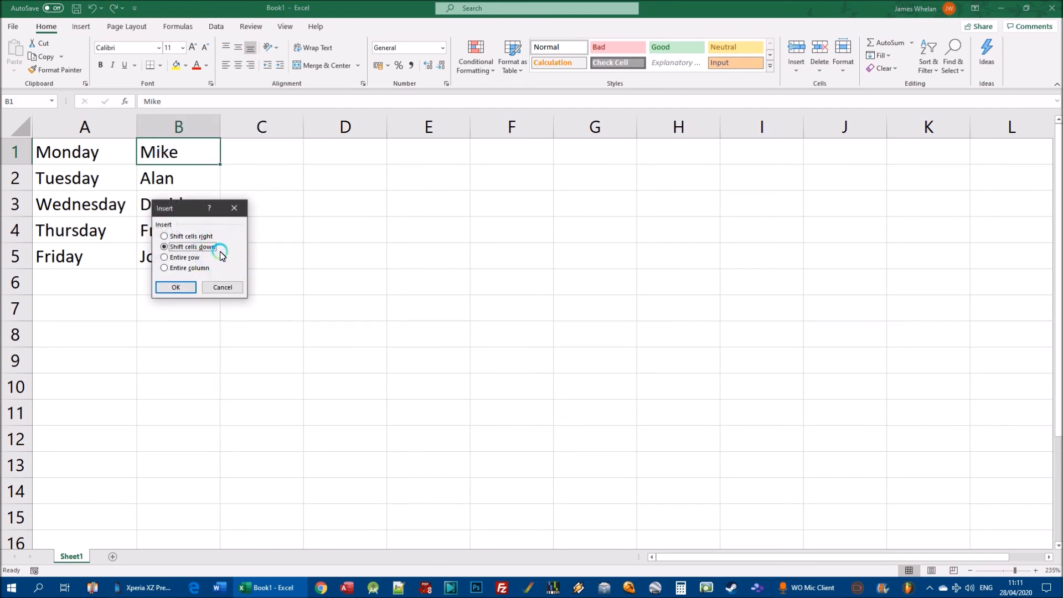
{"action": "left_click", "coordinate": [193, 238]}
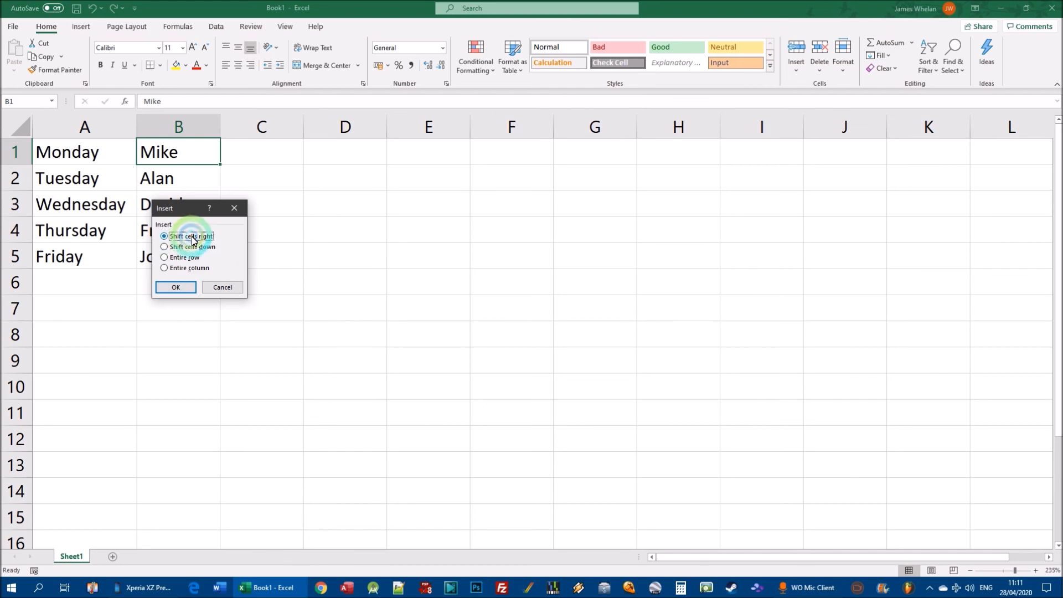
{"action": "left_click", "coordinate": [193, 247]}
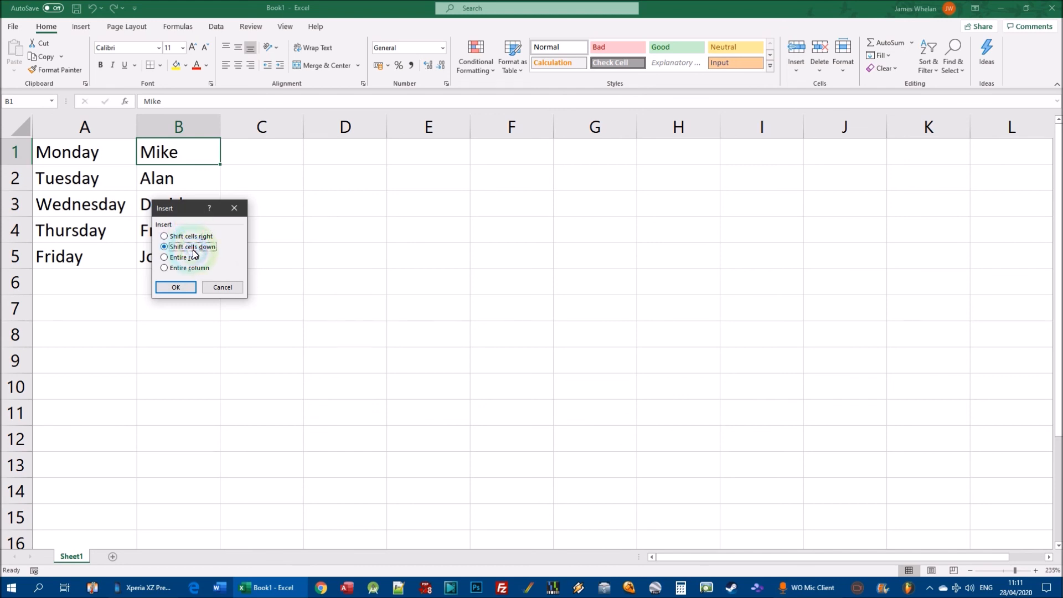
{"action": "left_click", "coordinate": [192, 232]}
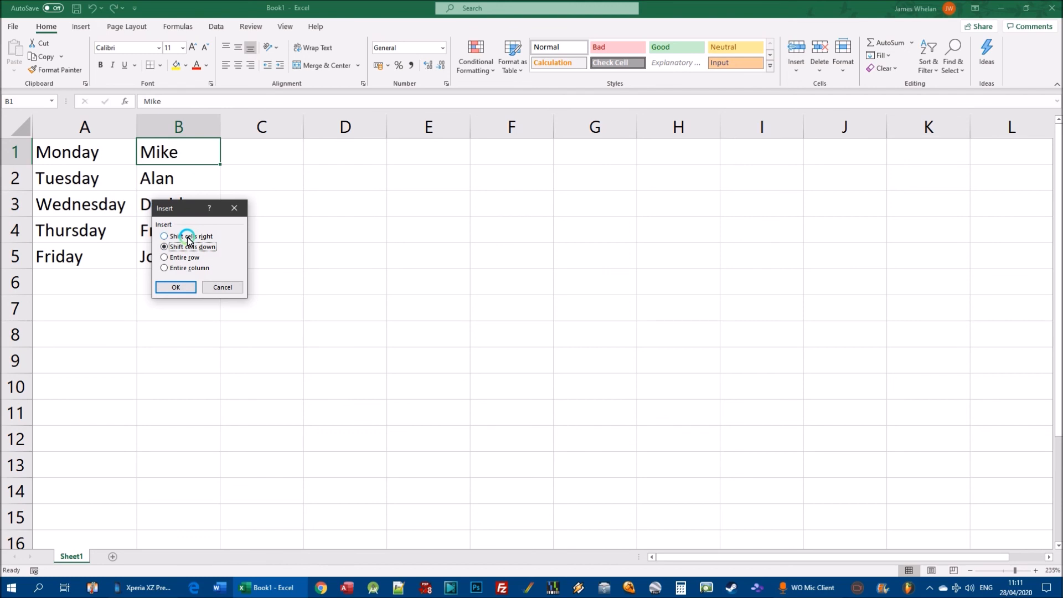
{"action": "left_click", "coordinate": [180, 158]}
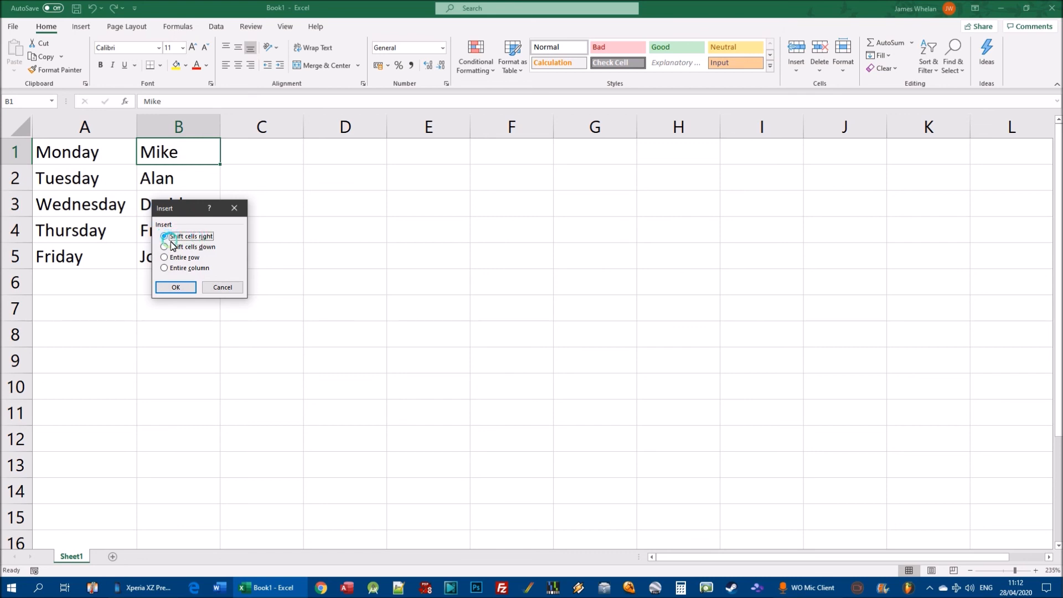
{"action": "left_click", "coordinate": [176, 287]}
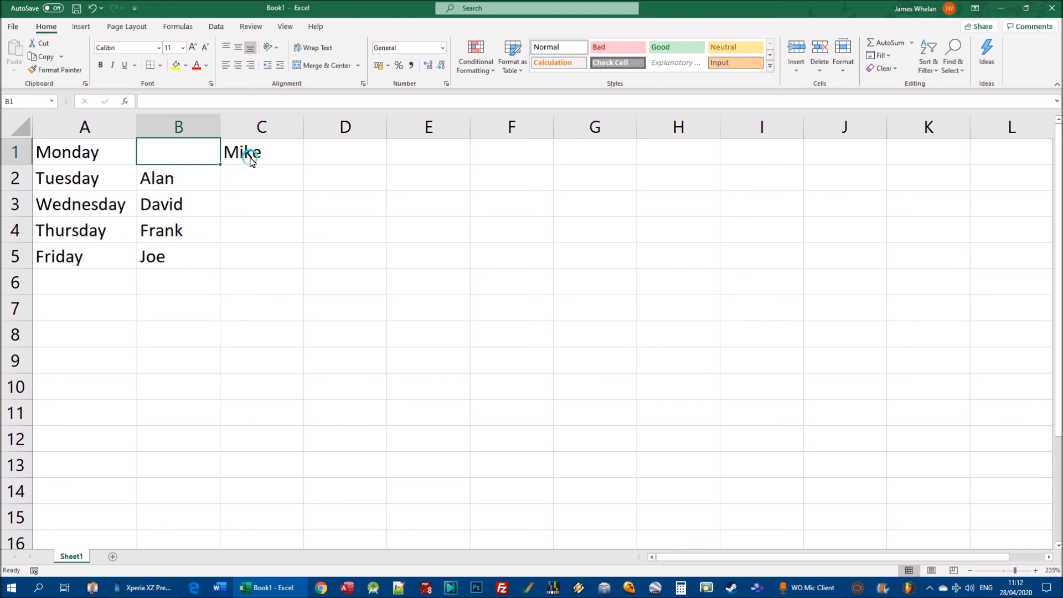
{"action": "key", "text": "ctrl+z"}
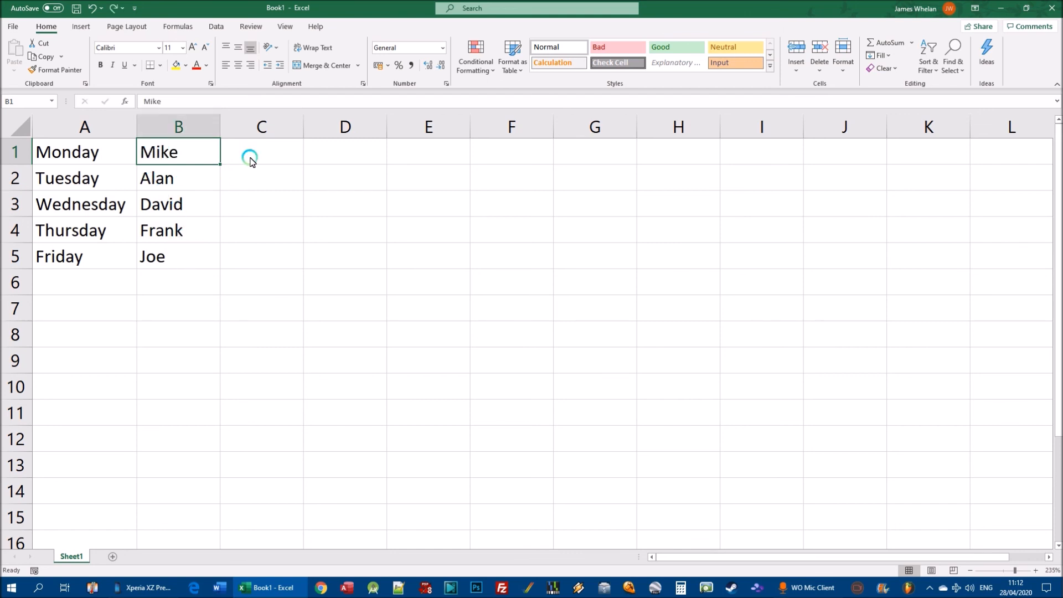
- Insert a blank cell beside Tuesday at B2 using Insert Cells with Shift cells right
{"action": "left_click", "coordinate": [170, 178]}
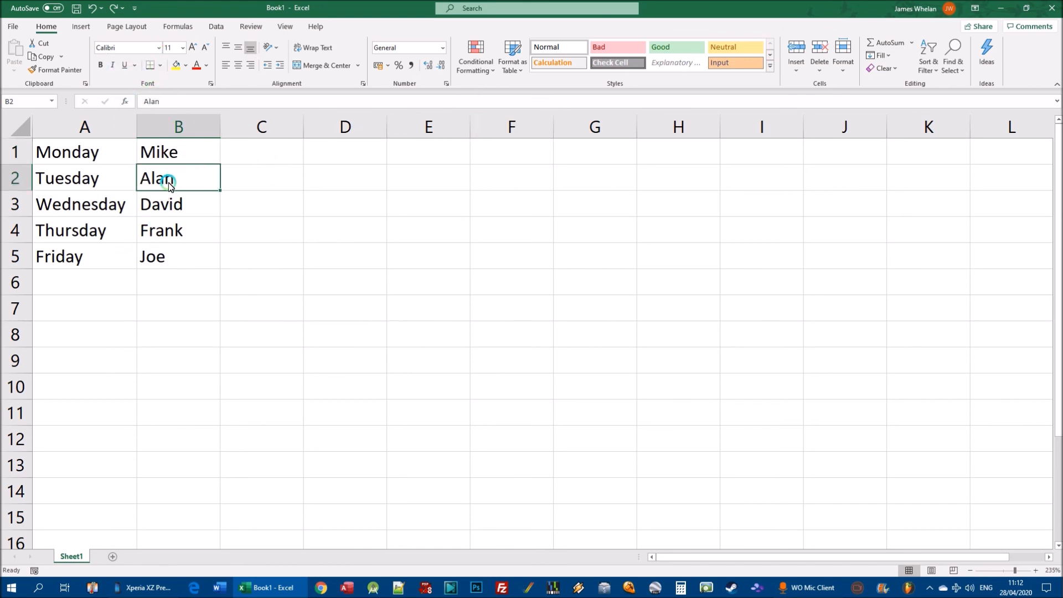
{"action": "left_click", "coordinate": [796, 68]}
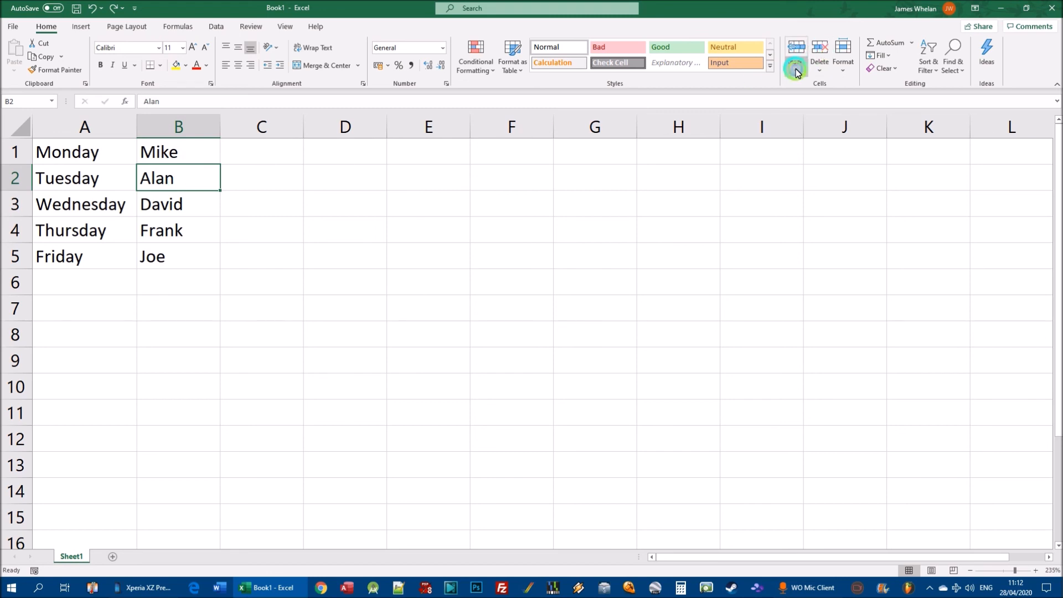
{"action": "left_click", "coordinate": [830, 85]}
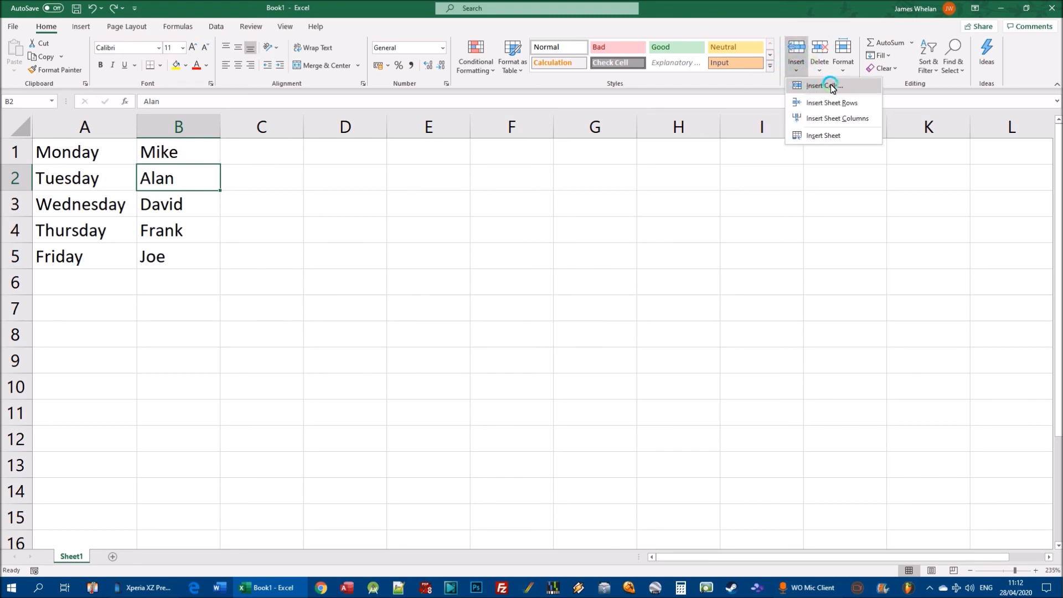
{"action": "left_click", "coordinate": [192, 179]}
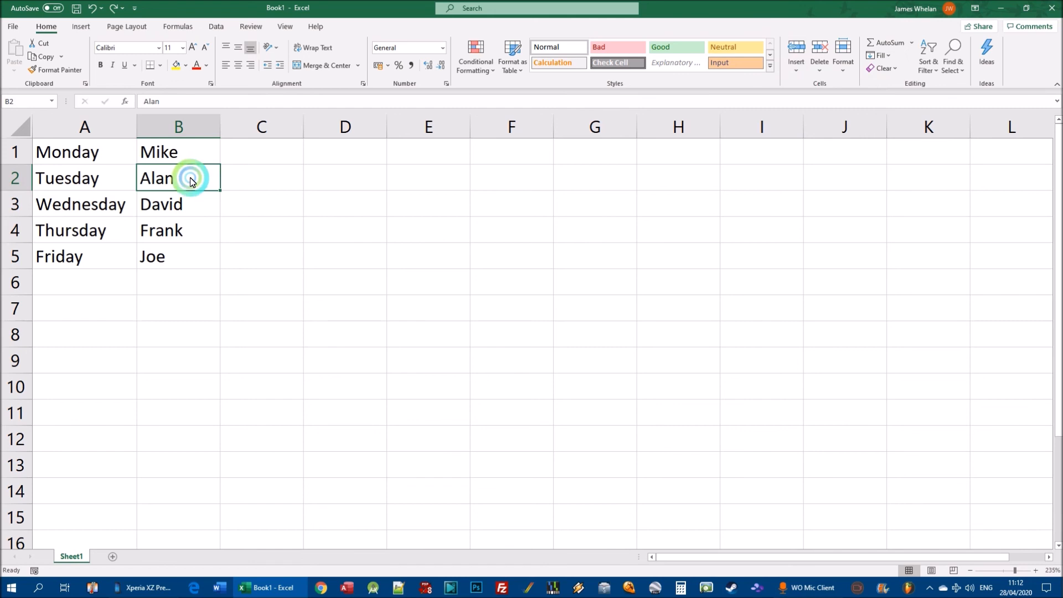
{"action": "left_click", "coordinate": [191, 180]}
{"action": "left_click", "coordinate": [851, 68]}
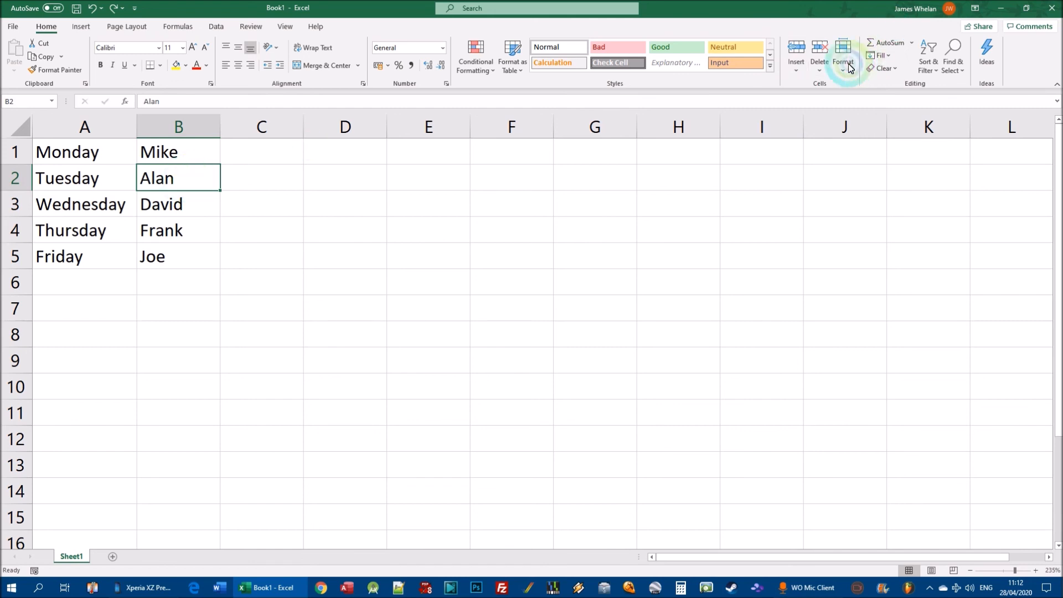
{"action": "left_click", "coordinate": [802, 68]}
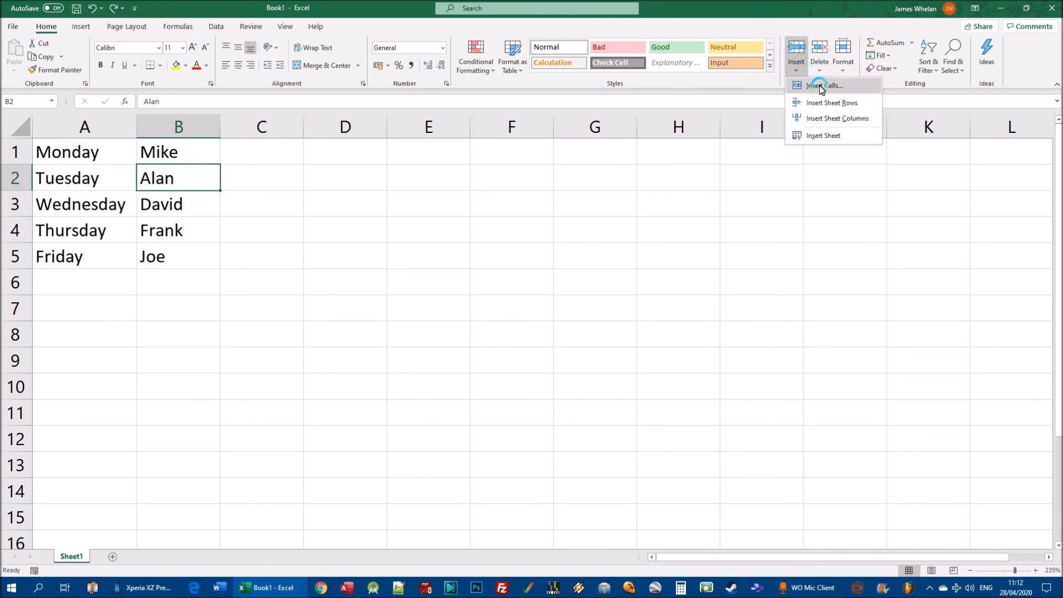
{"action": "left_click", "coordinate": [820, 85]}
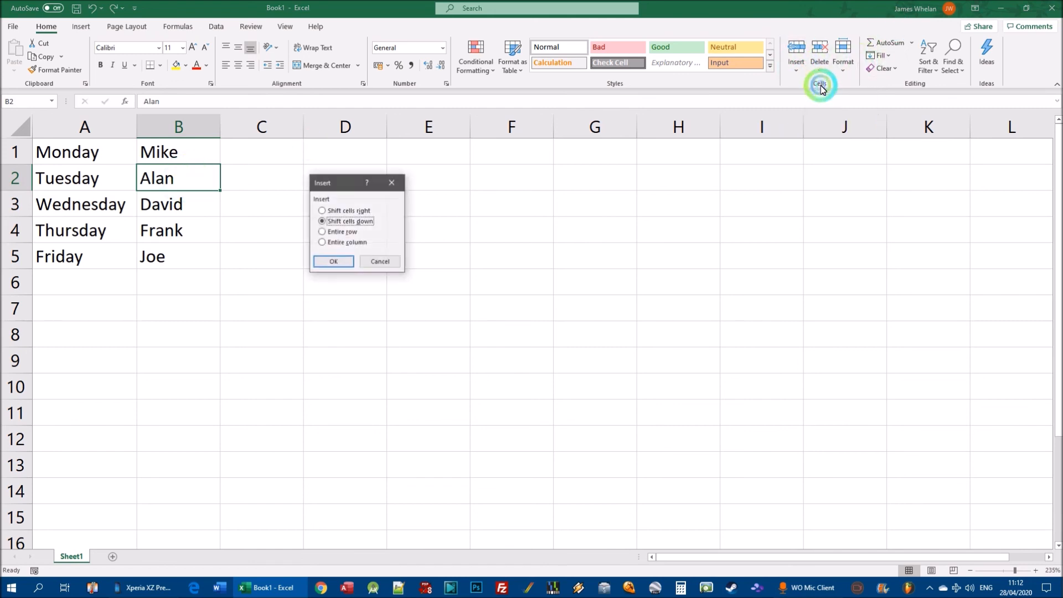
{"action": "left_click", "coordinate": [331, 211]}
{"action": "left_click", "coordinate": [334, 262]}
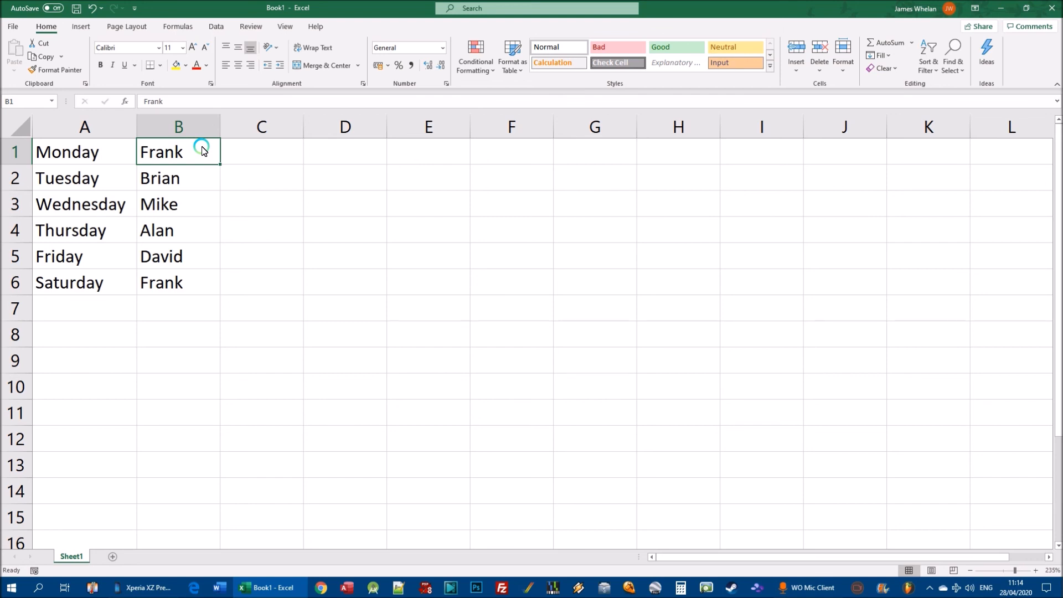
- Insert a blank cell beside Monday at B1 with Shift cells right, moving the existing name into C1
{"action": "right_click", "coordinate": [167, 156]}
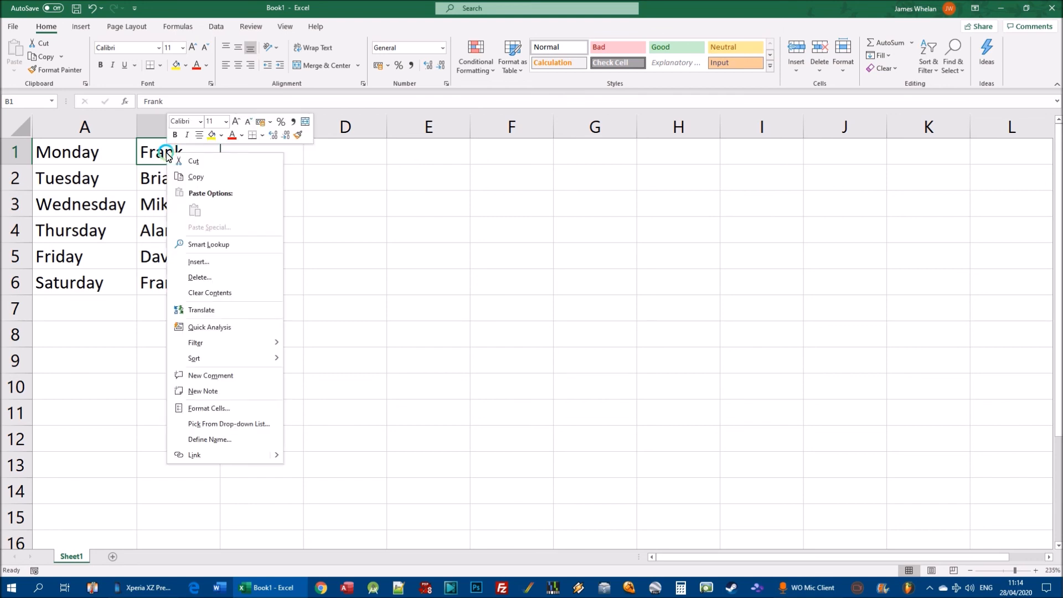
{"action": "left_click", "coordinate": [209, 256]}
{"action": "left_click", "coordinate": [199, 237]}
{"action": "left_click", "coordinate": [188, 286]}
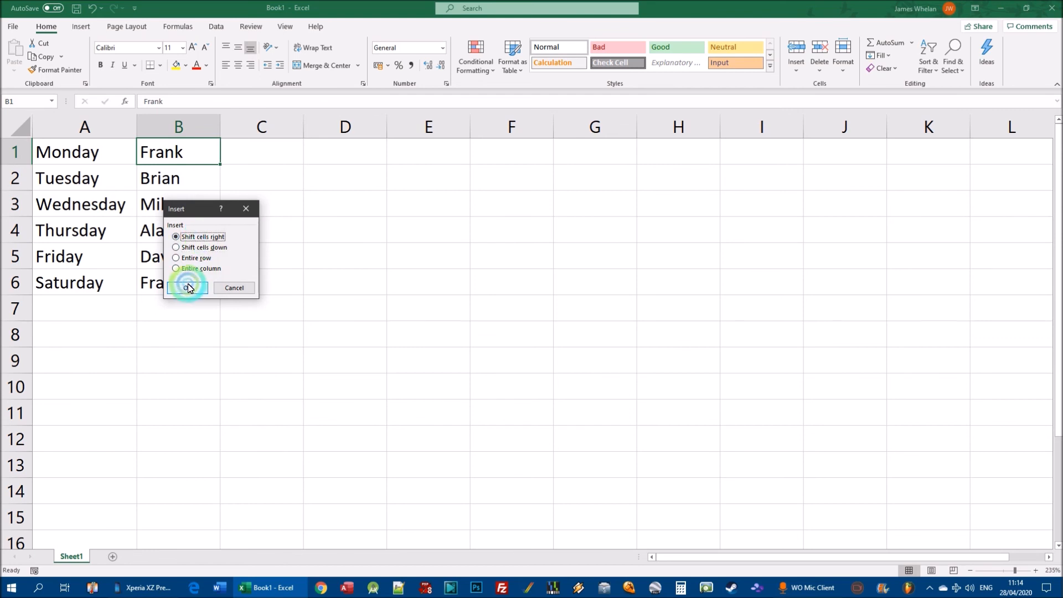
{"action": "left_click", "coordinate": [172, 160]}
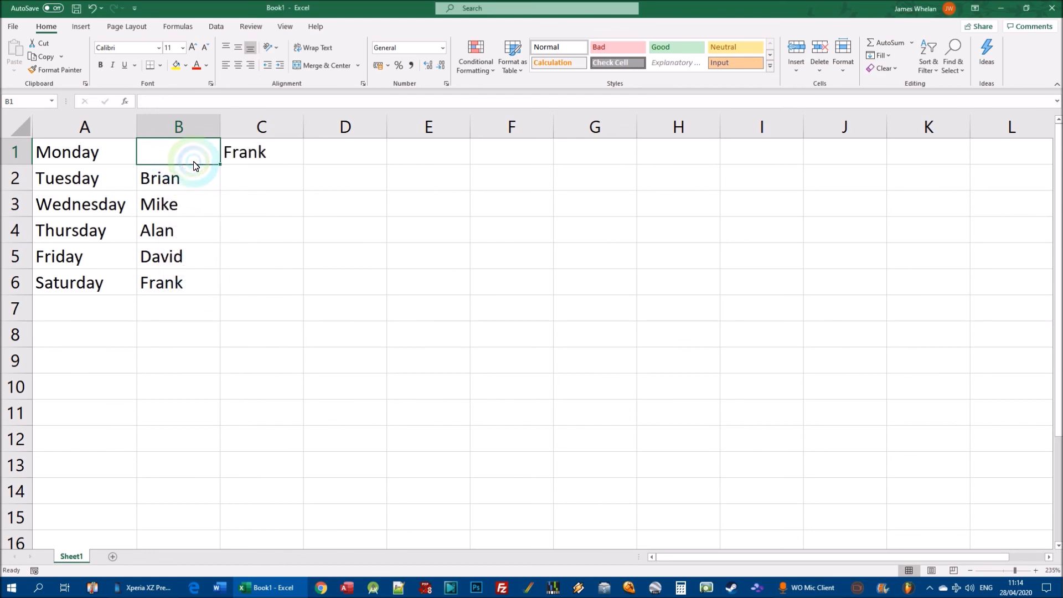
- Enter a first name in the blank cell B1 beside Monday
{"action": "type", "text": "Susan"}
{"action": "key", "text": "Return"}
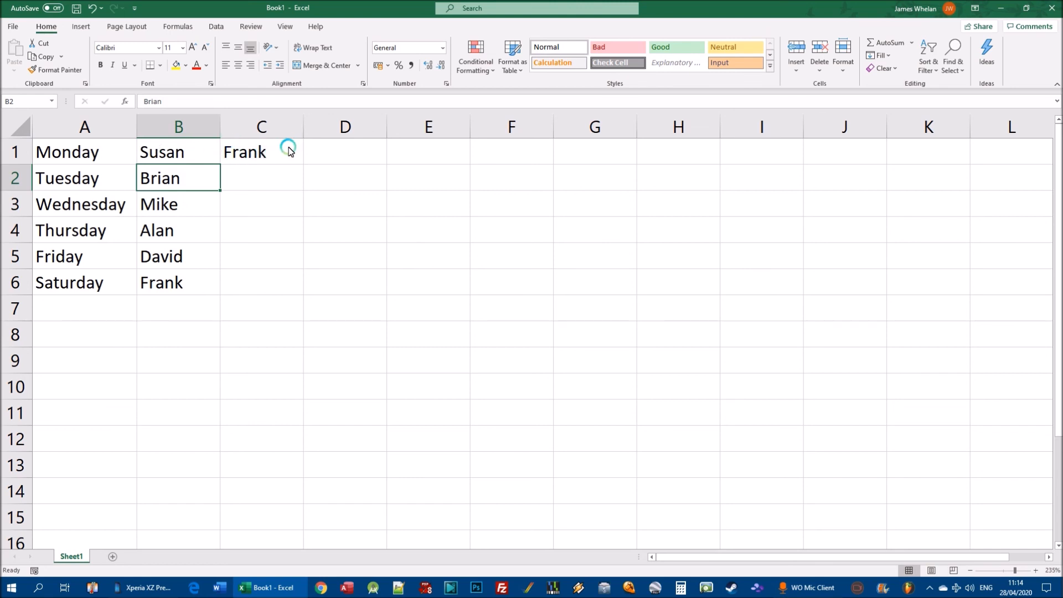
{"action": "left_click", "coordinate": [329, 301]}
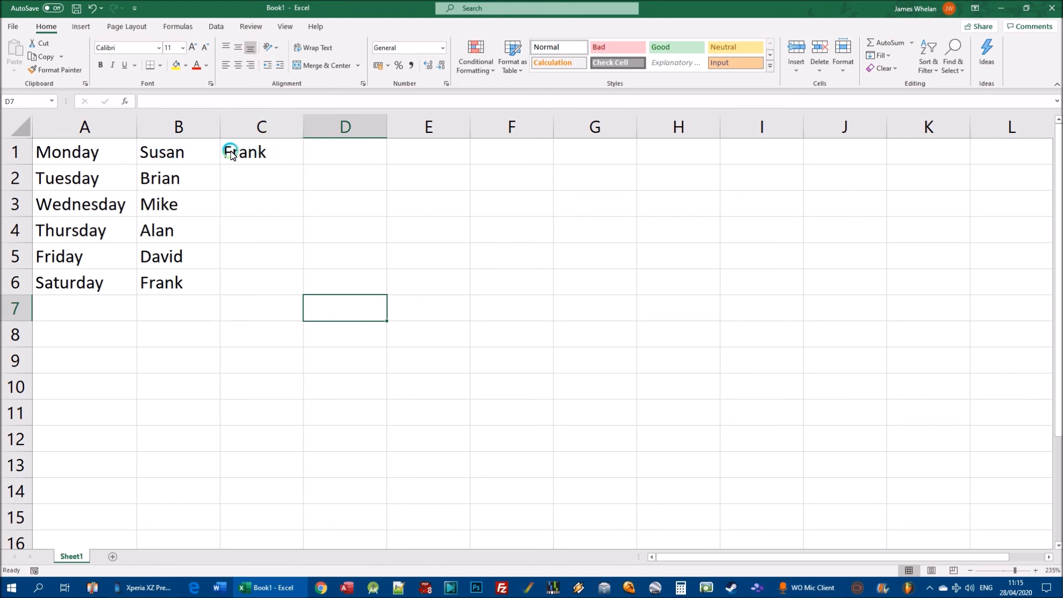
- Clear the contents of cell B1 beside Monday and enter the same first name there again
{"action": "left_click", "coordinate": [194, 155]}
{"action": "key", "text": "Delete"}
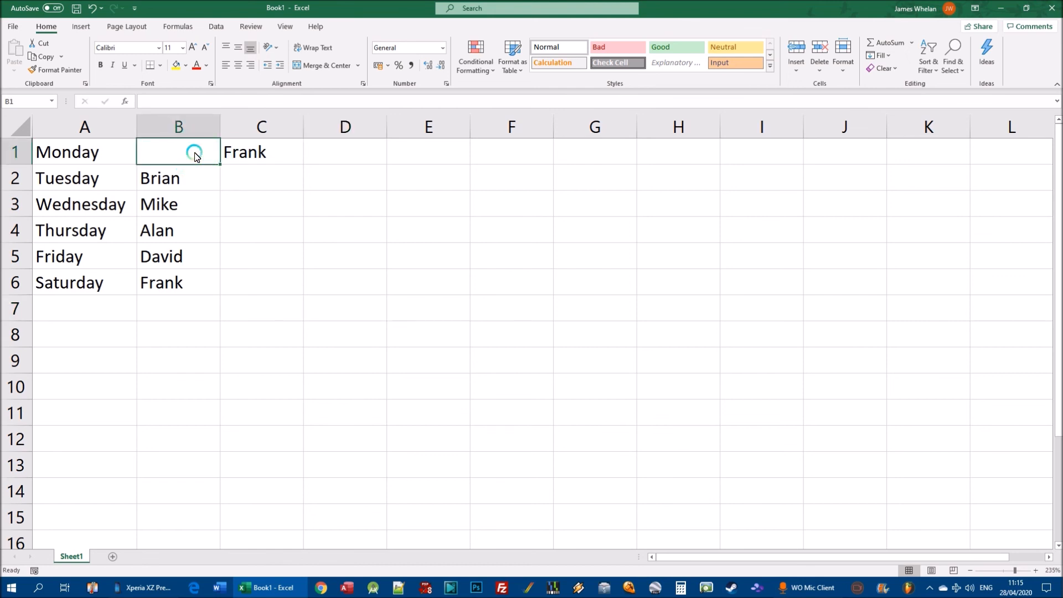
{"action": "type", "text": "Susan"}
{"action": "key", "text": "Return"}
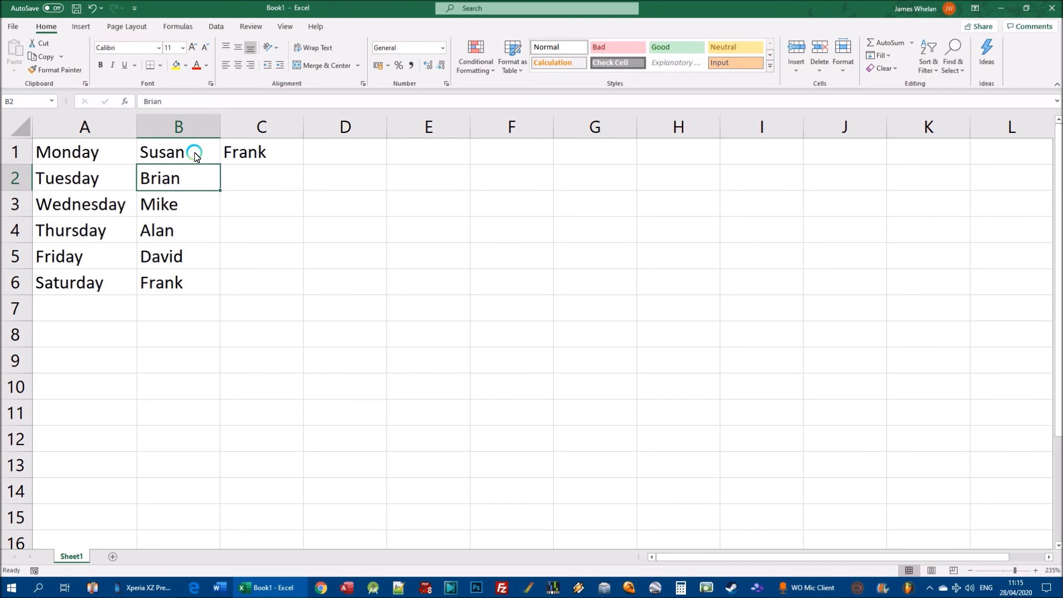
- Delete cell B1 with Shift cells left, and undo the deletion
{"action": "right_click", "coordinate": [180, 153]}
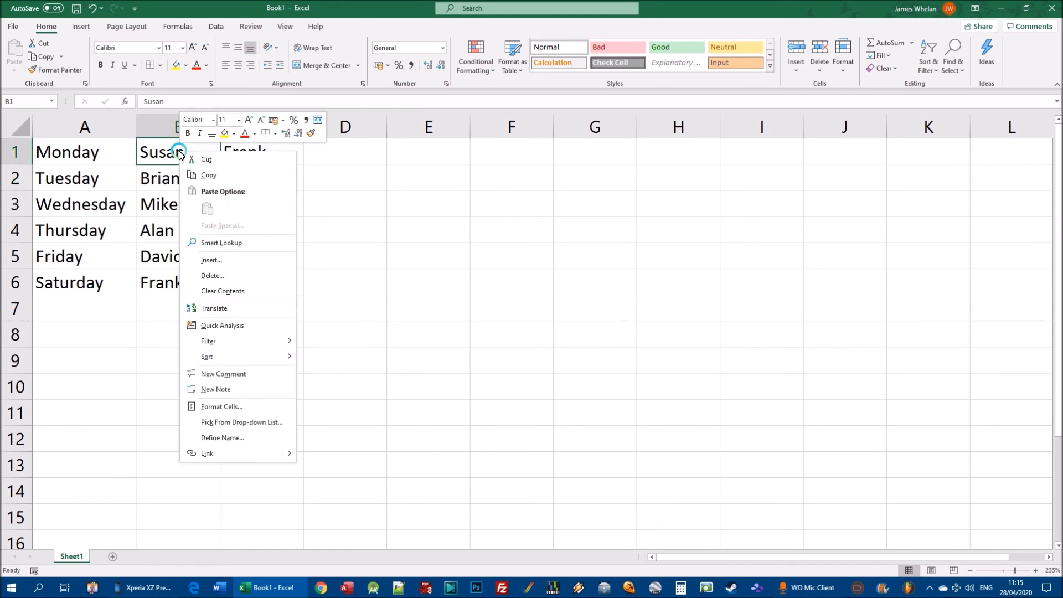
{"action": "left_click", "coordinate": [210, 275]}
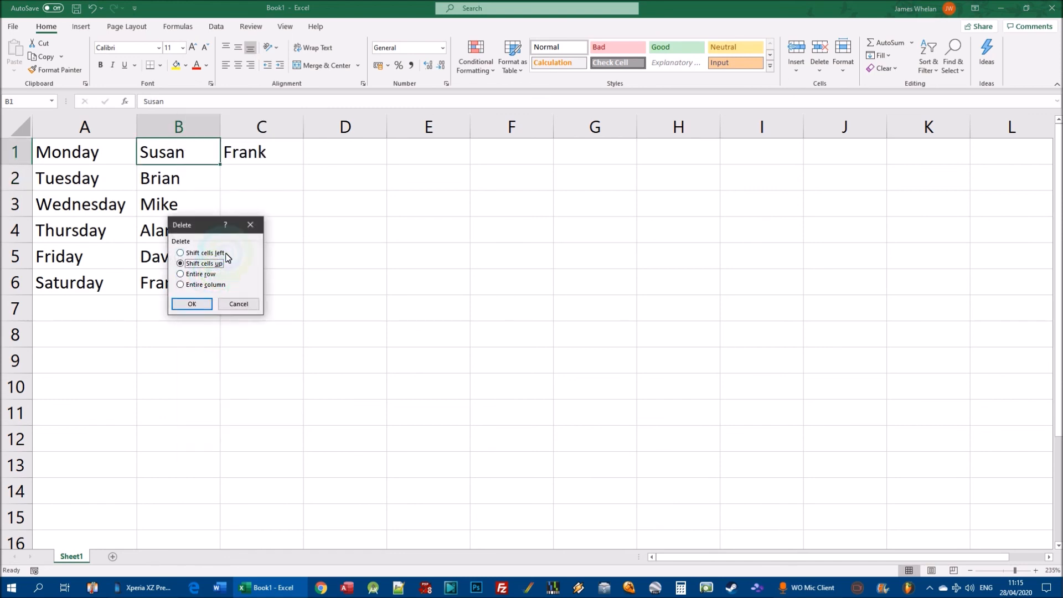
{"action": "left_click_drag", "start_coordinate": [193, 225], "coordinate": [351, 209]}
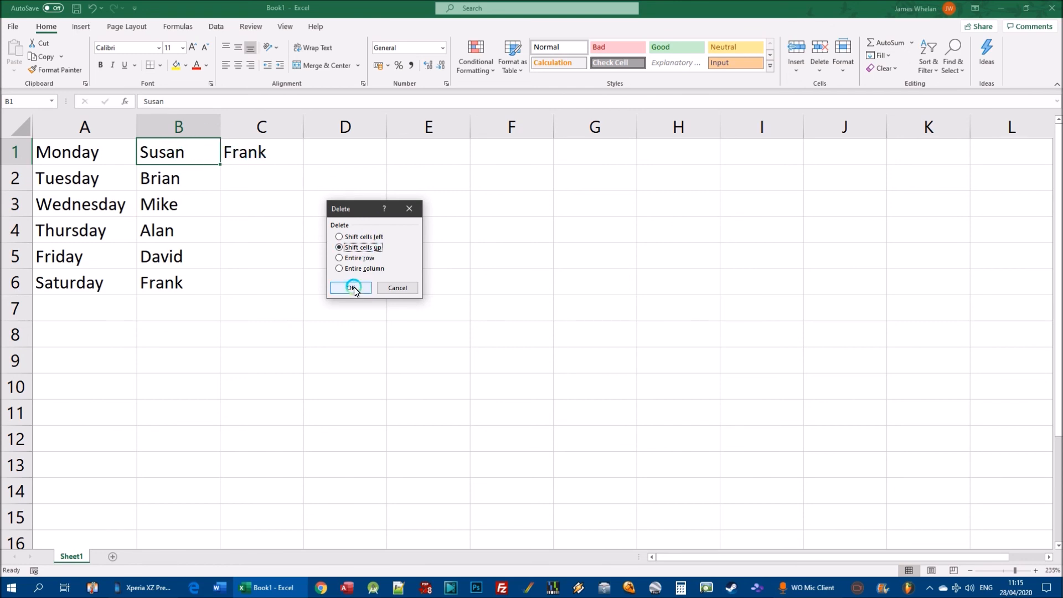
{"action": "left_click", "coordinate": [349, 238]}
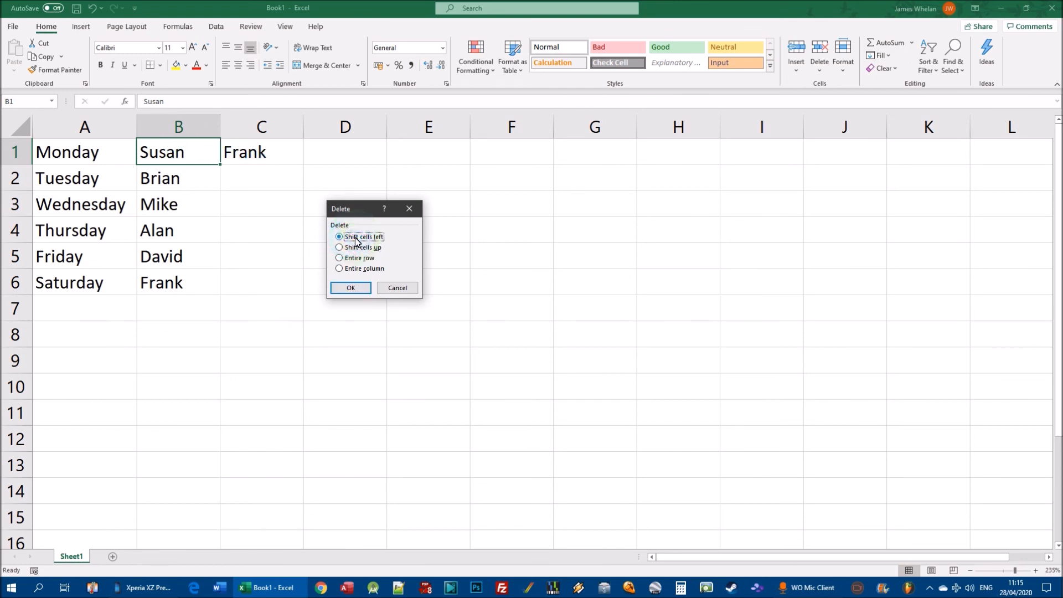
{"action": "left_click", "coordinate": [352, 289]}
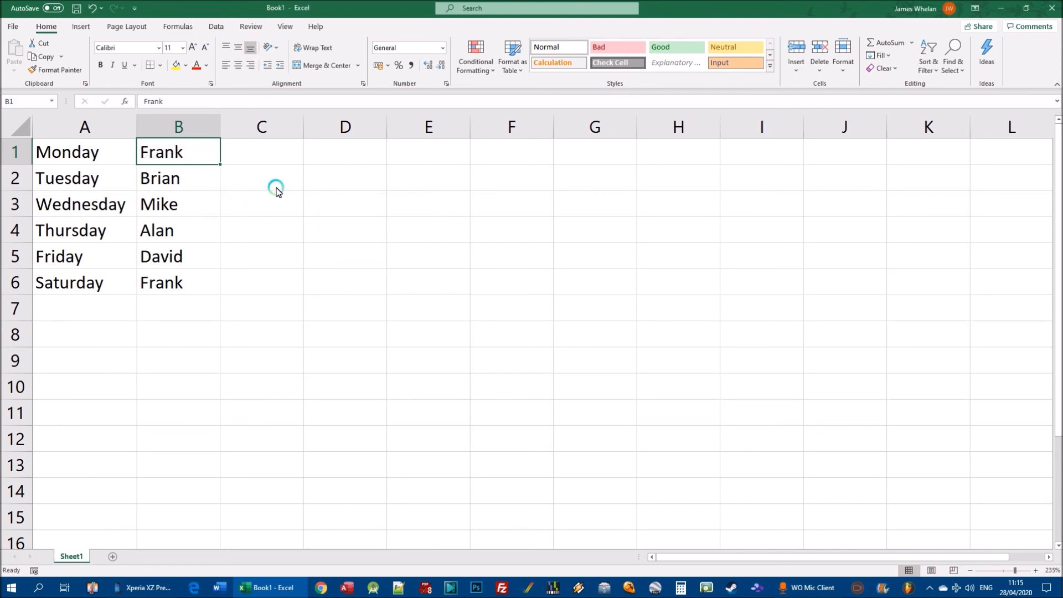
{"action": "key", "text": "ctrl+z"}
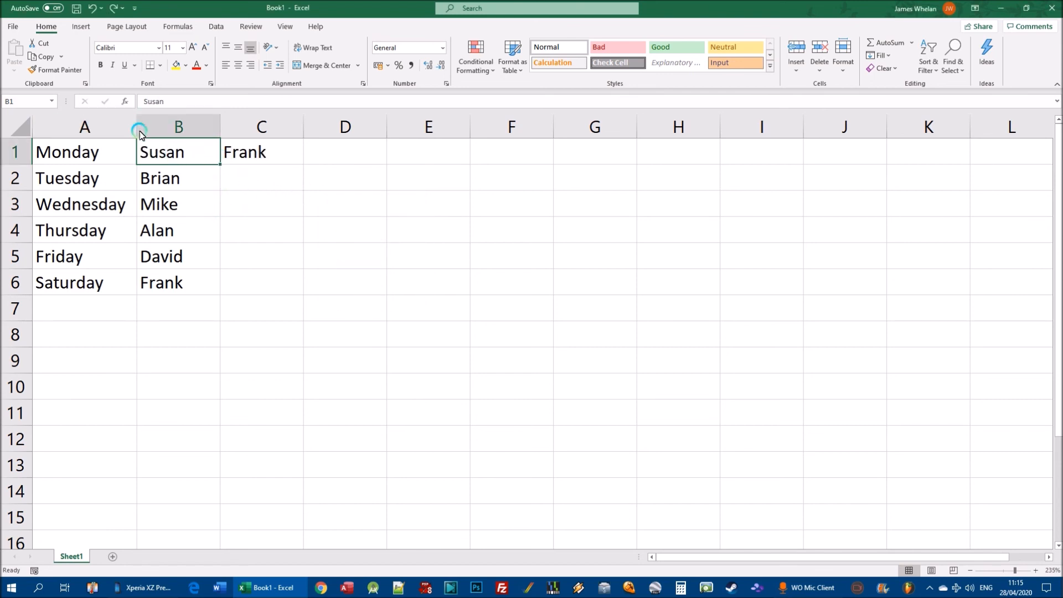
- Delete the name cell beside Monday once more with Shift cells left, and undo that deletion
{"action": "right_click", "coordinate": [187, 151]}
{"action": "left_click", "coordinate": [226, 277]}
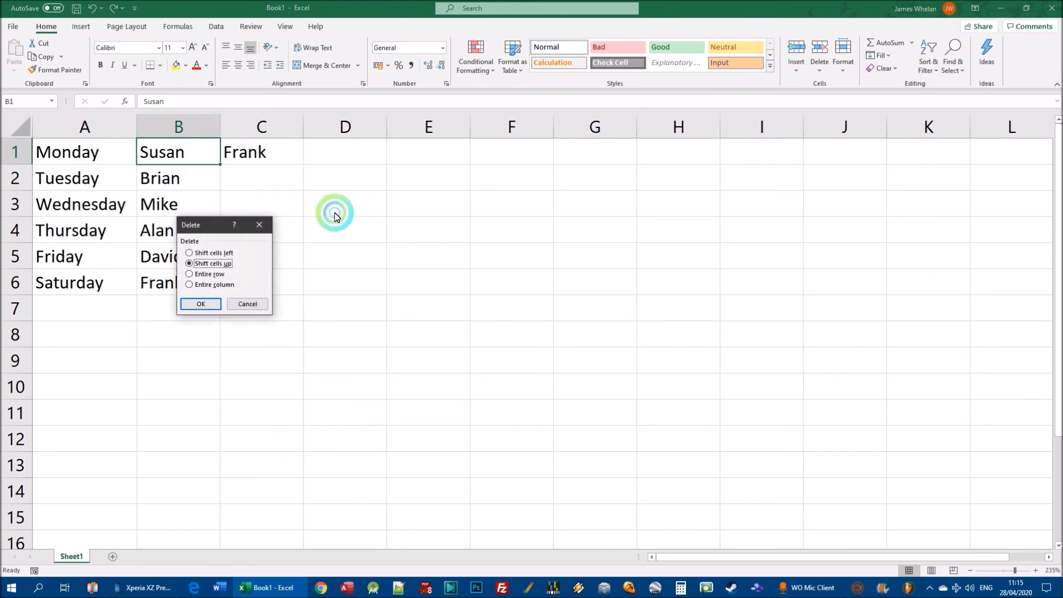
{"action": "left_click_drag", "start_coordinate": [217, 222], "coordinate": [361, 180]}
{"action": "left_click", "coordinate": [351, 212]}
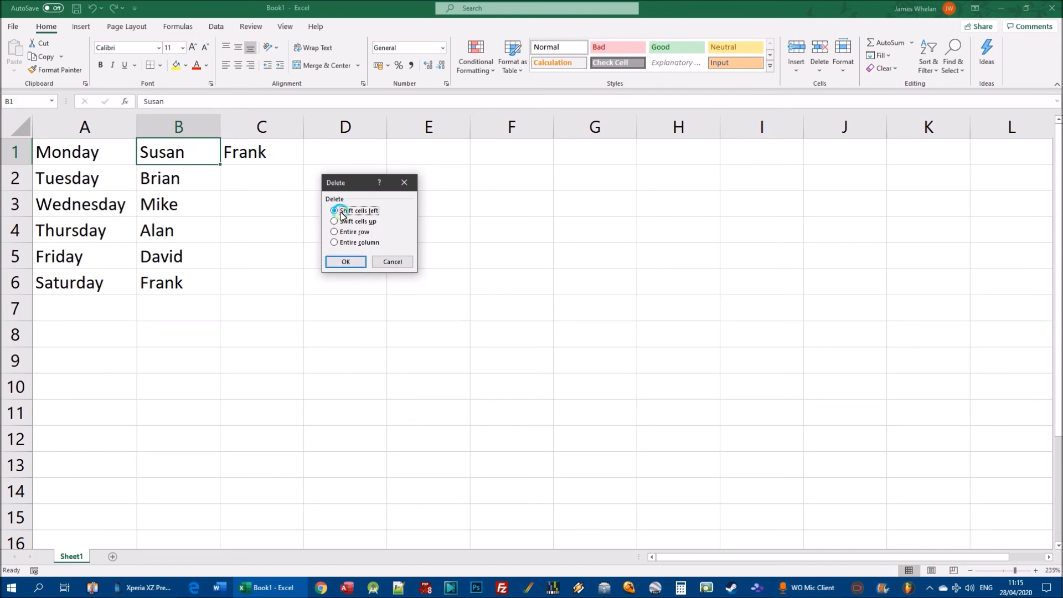
{"action": "left_click", "coordinate": [344, 262]}
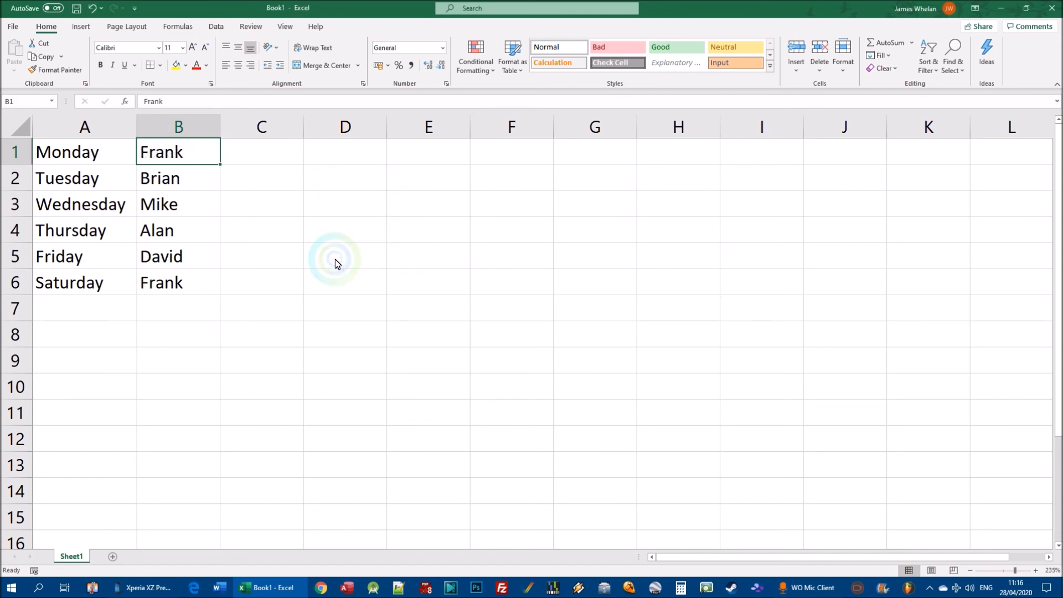
{"action": "key", "text": "ctrl+z"}
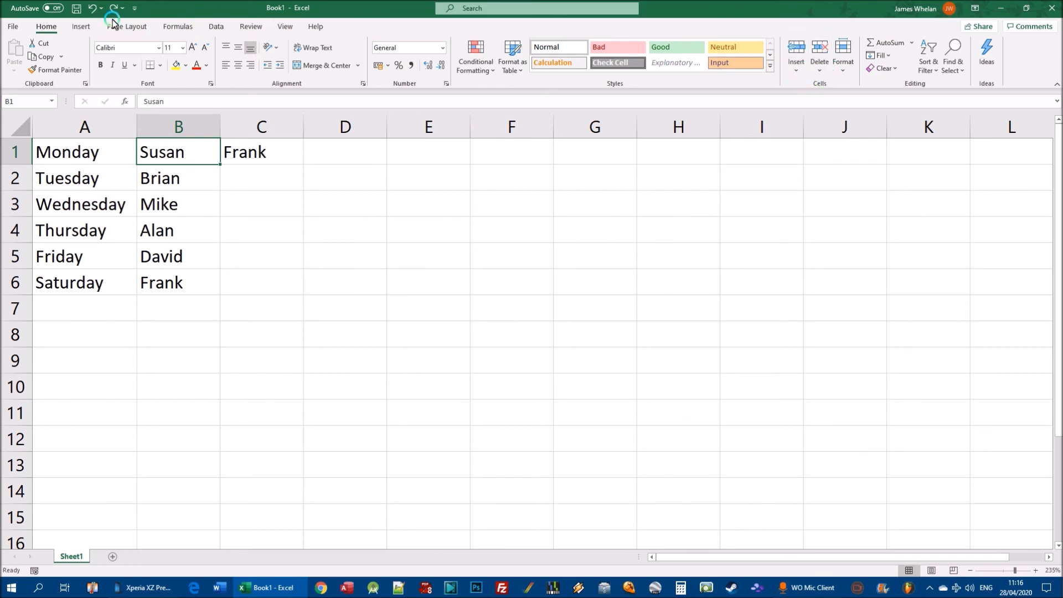
- Delete cell B1 using Delete Cells with Shift cells left, moving the name from C1 back beside Monday
{"action": "left_click", "coordinate": [818, 75]}
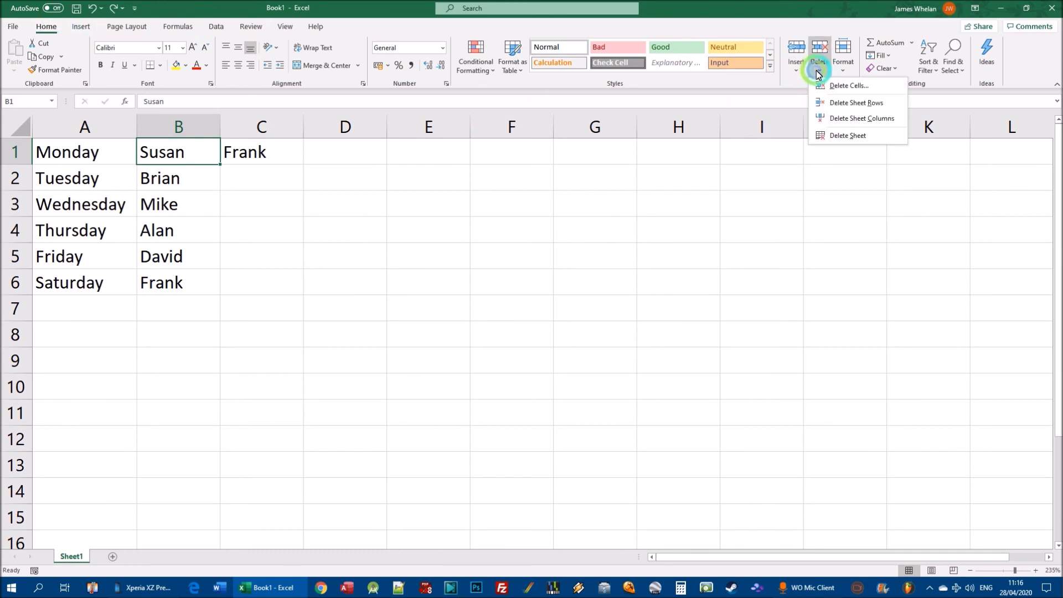
{"action": "left_click", "coordinate": [849, 87]}
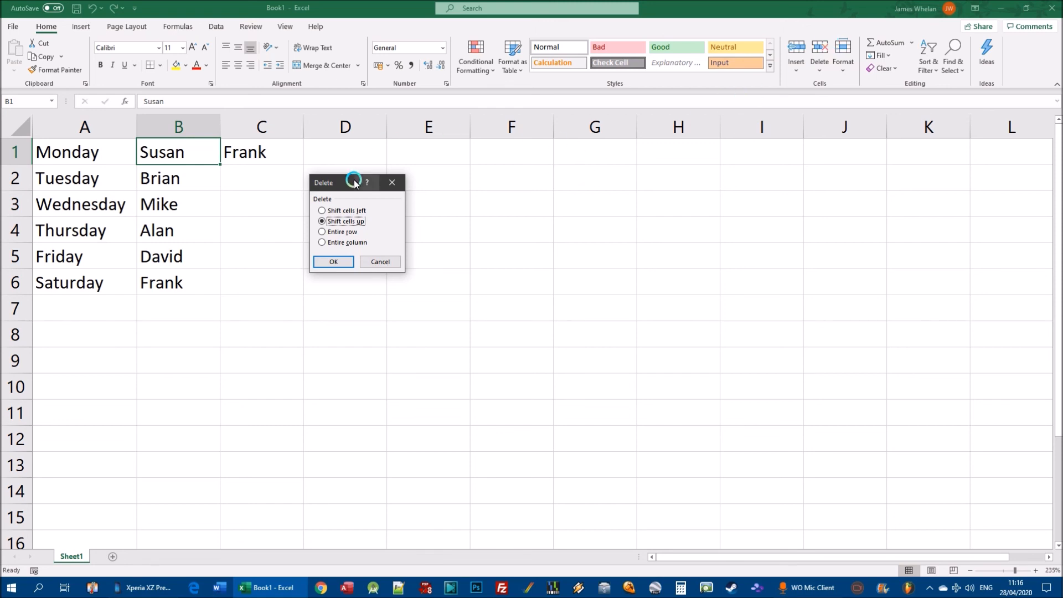
{"action": "left_click", "coordinate": [348, 212]}
{"action": "left_click", "coordinate": [332, 262]}
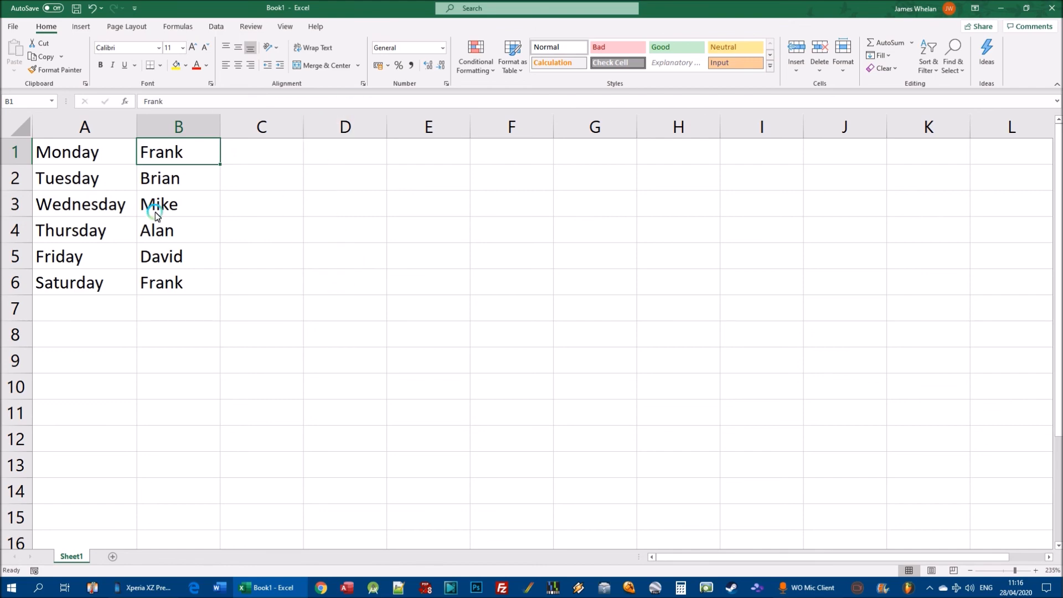